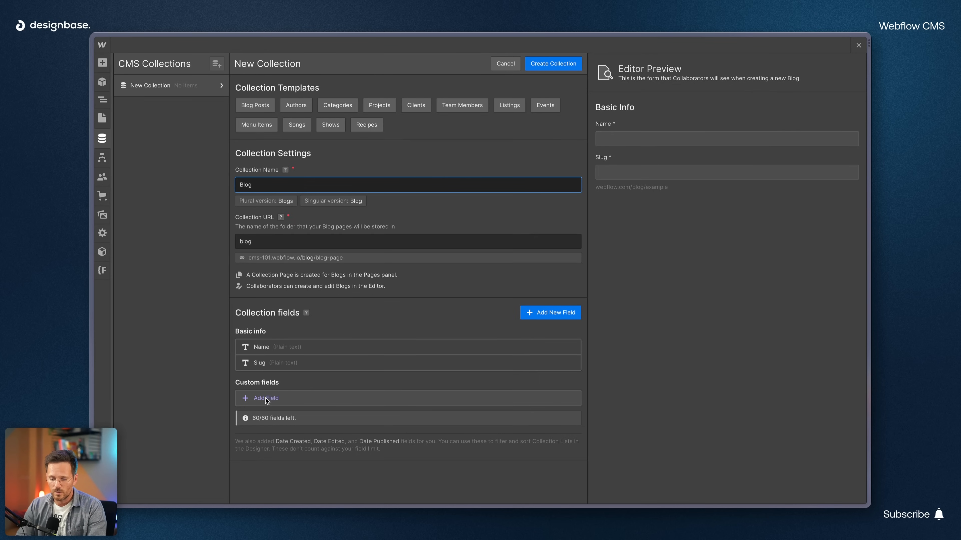
# - Add a Rich text custom field labelled "Post Copy" to the Blog collection and save it
pyautogui.click(266, 398)
pyautogui.scroll(-4, 266, 400)
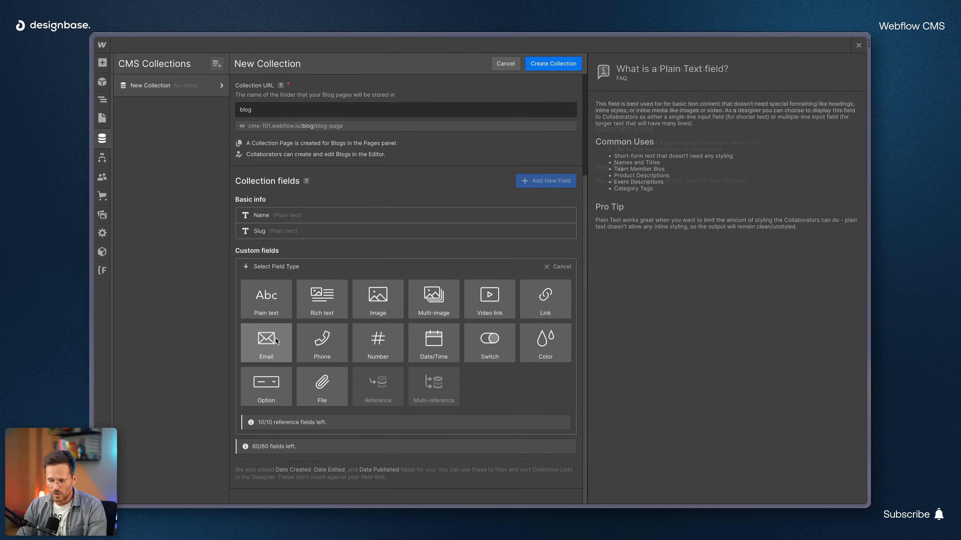
pyautogui.click(320, 297)
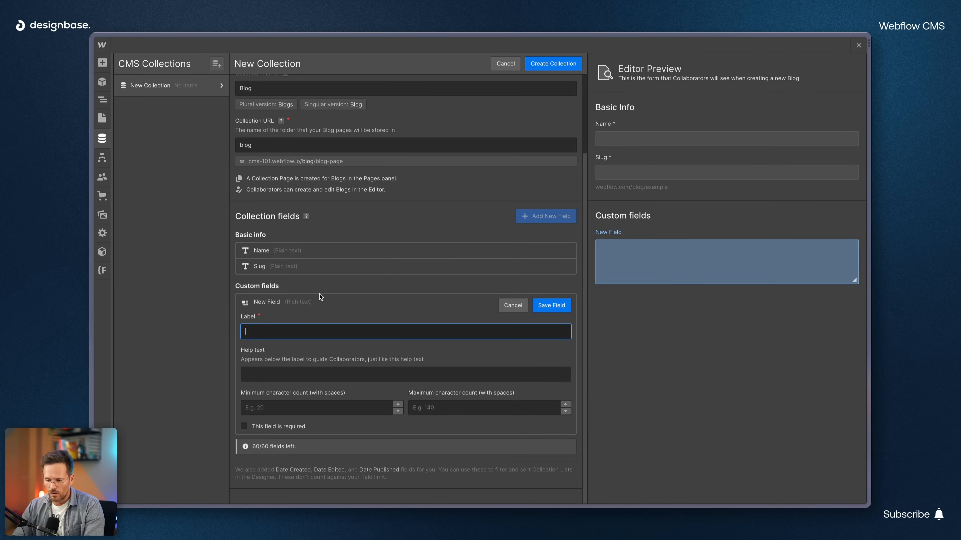
pyautogui.write('Pos')
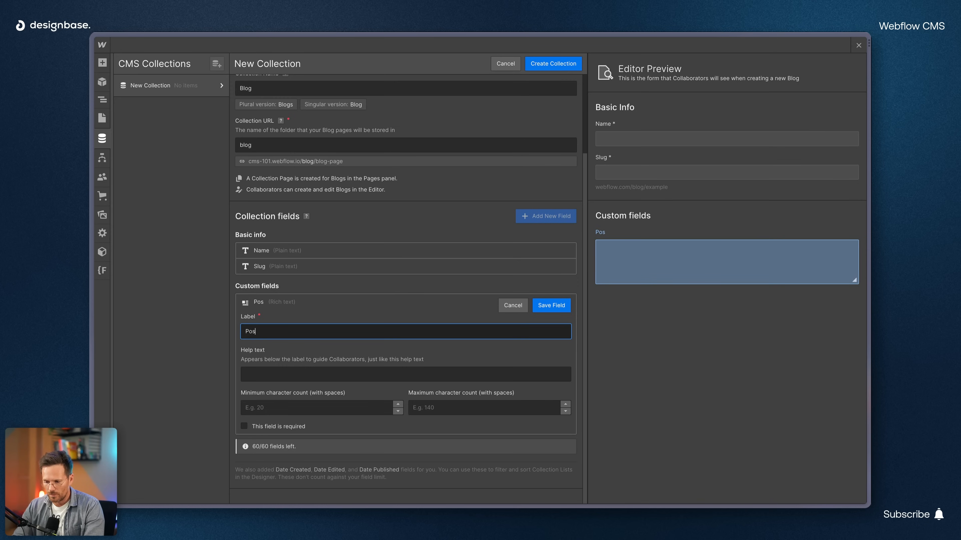
pyautogui.write('t Copy')
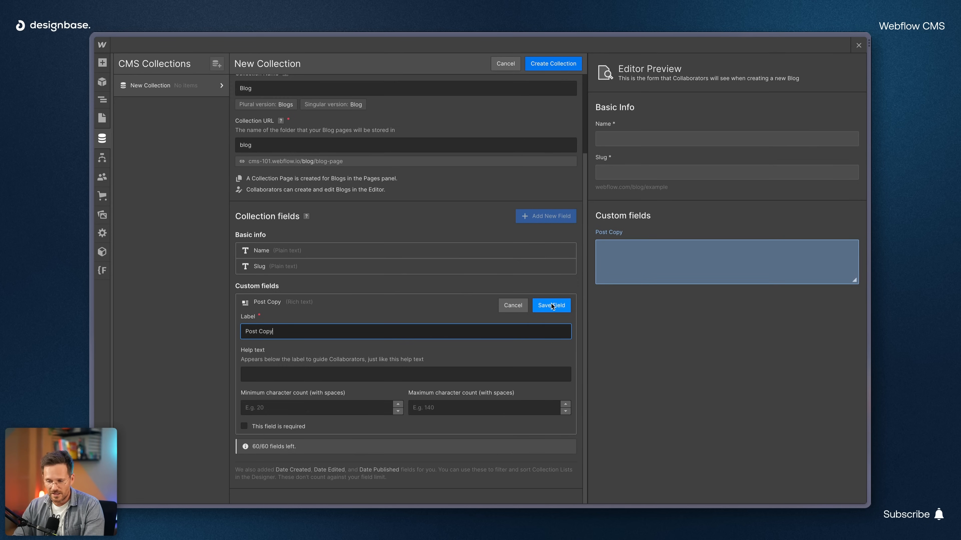
pyautogui.click(296, 376)
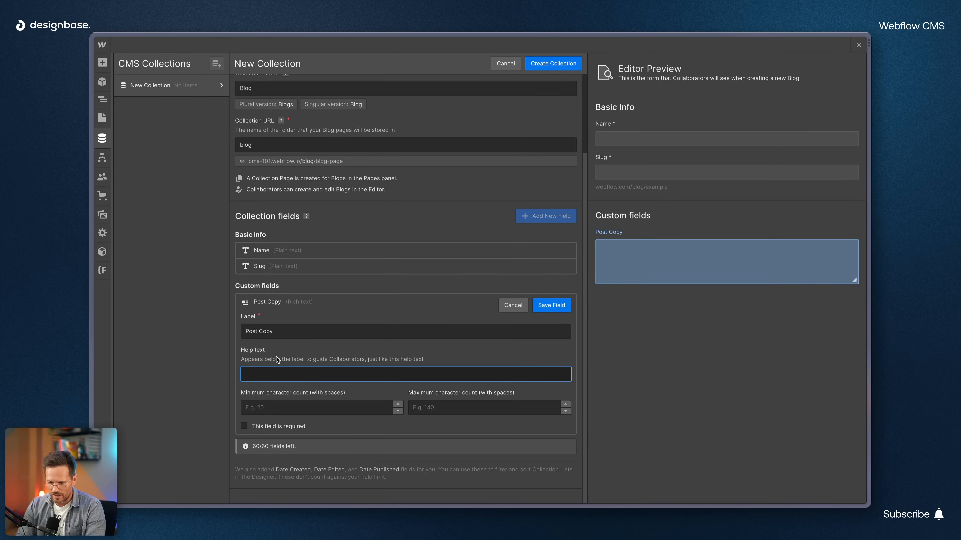
pyautogui.click(256, 408)
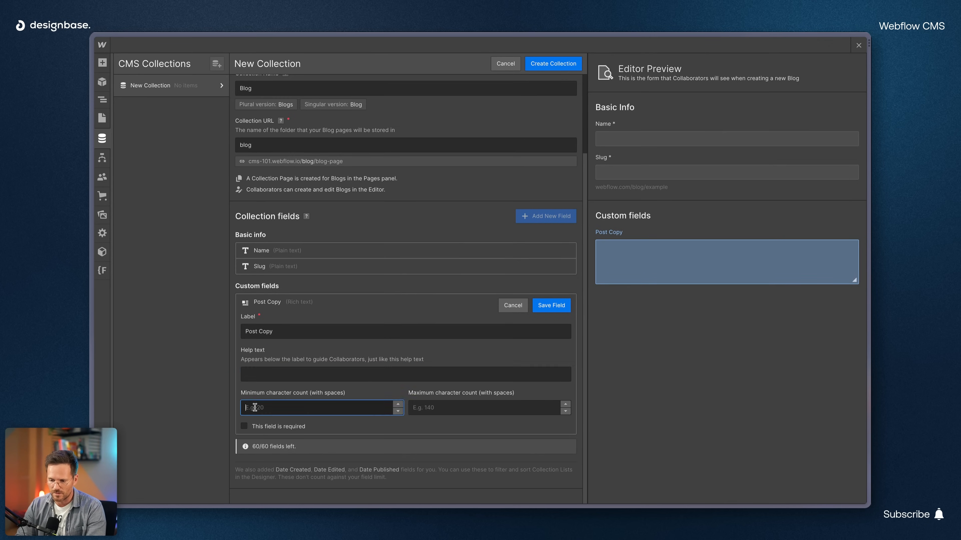
pyautogui.click(445, 410)
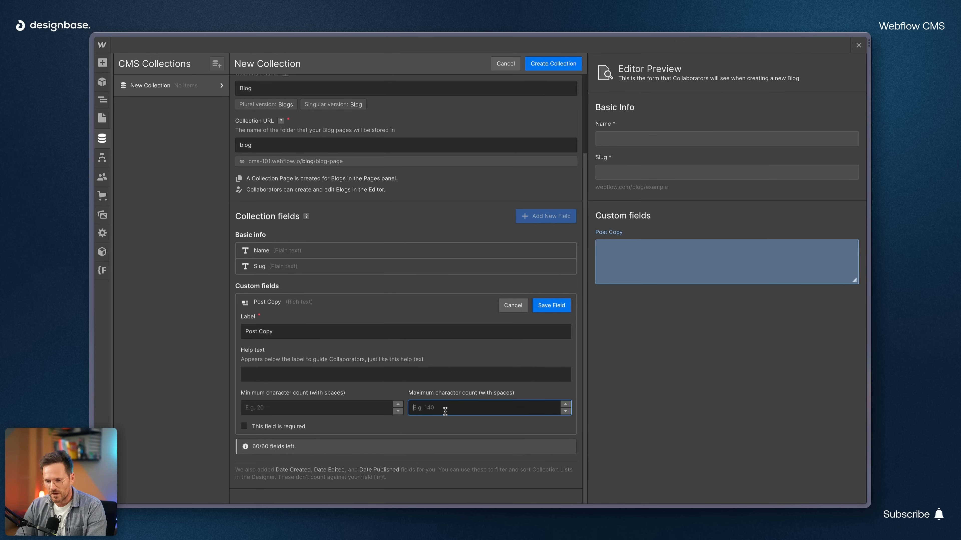
pyautogui.click(546, 309)
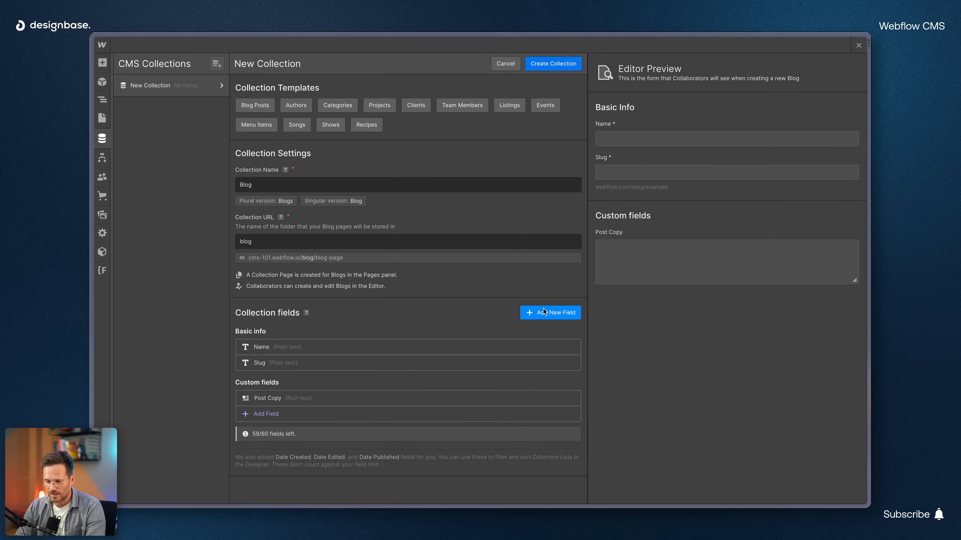
# - Add a single-line Plain text custom field labelled "Post Summary" and save it
pyautogui.click(548, 315)
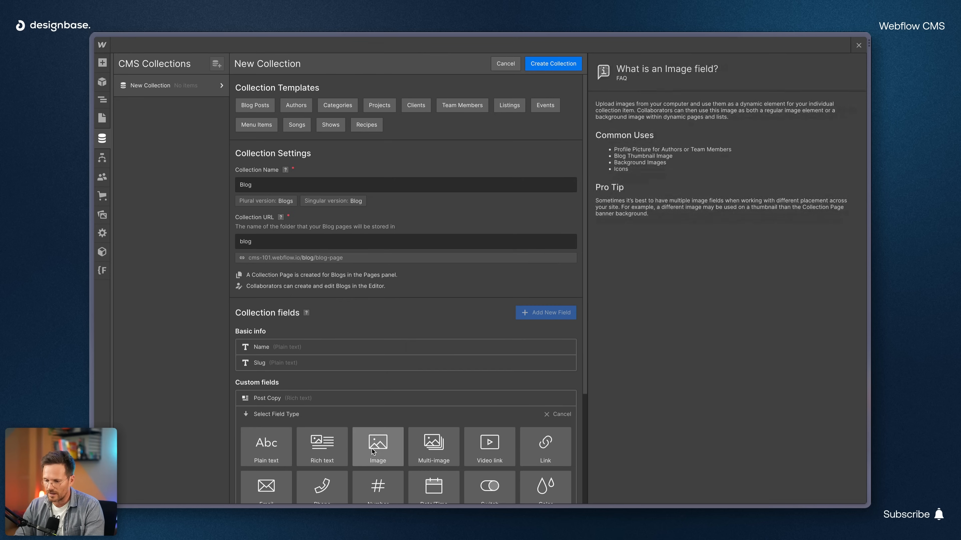
pyautogui.click(268, 446)
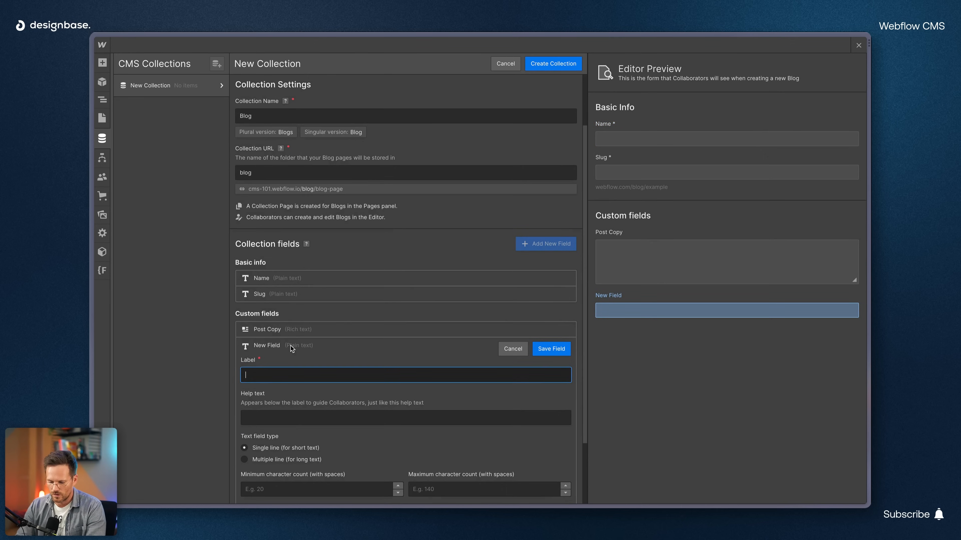
pyautogui.write('Post')
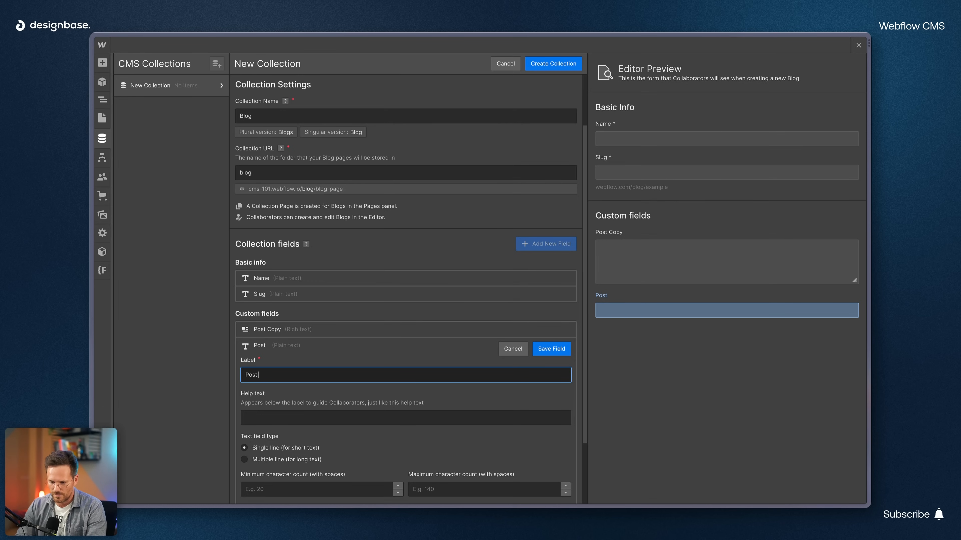
pyautogui.write(' Summary')
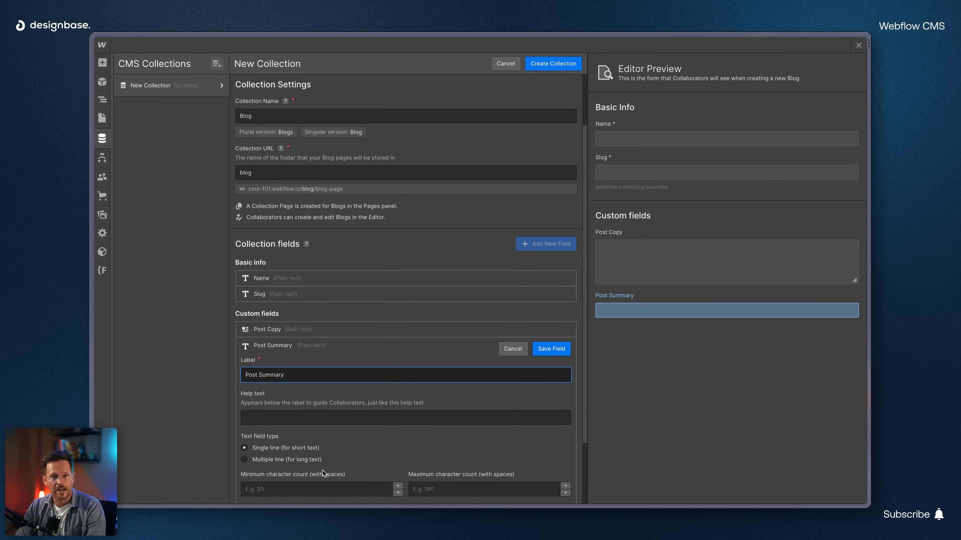
pyautogui.scroll(-1, 323, 471)
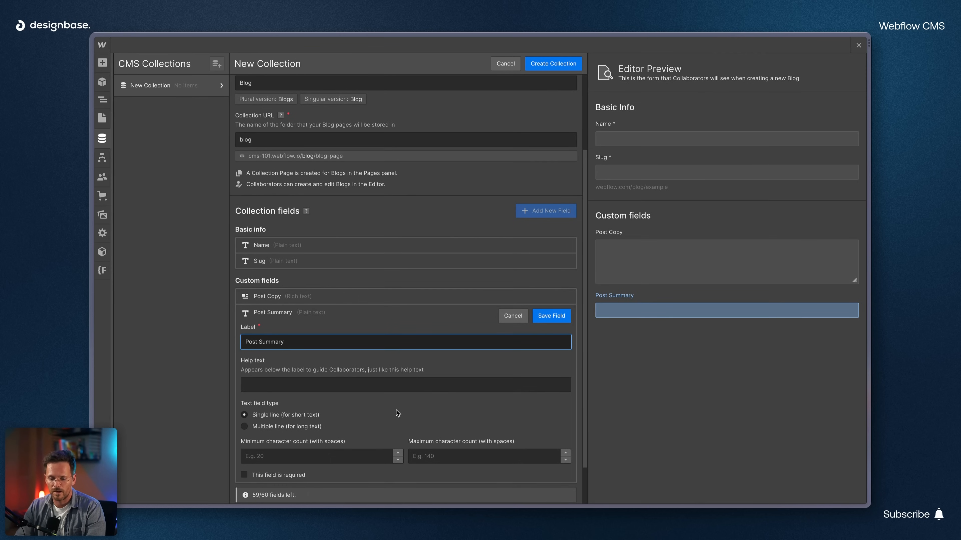
pyautogui.click(543, 316)
# - Add an Image custom field labelled "Thumbnail Image" with no size limits and save it
pyautogui.click(543, 314)
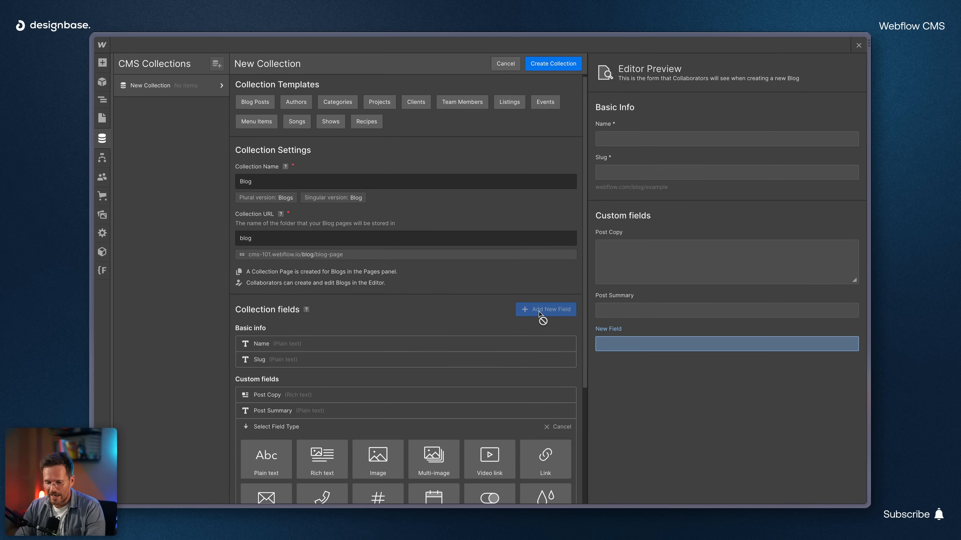
pyautogui.scroll(-3, 468, 327)
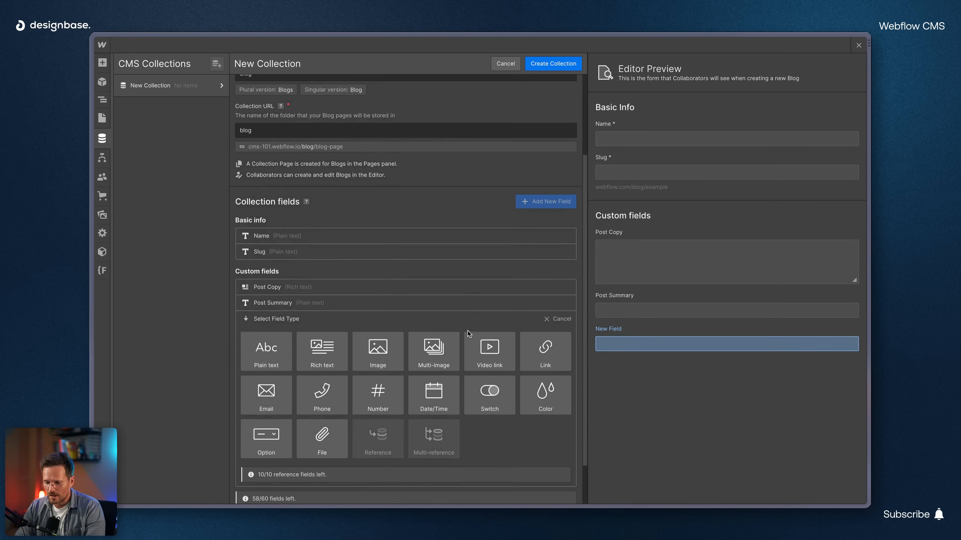
pyautogui.click(382, 353)
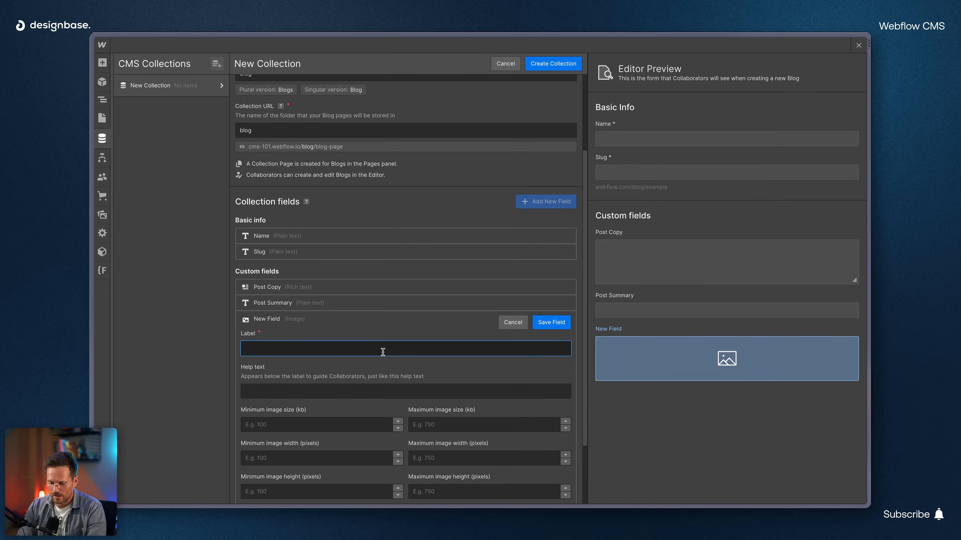
pyautogui.write('Thumbnail')
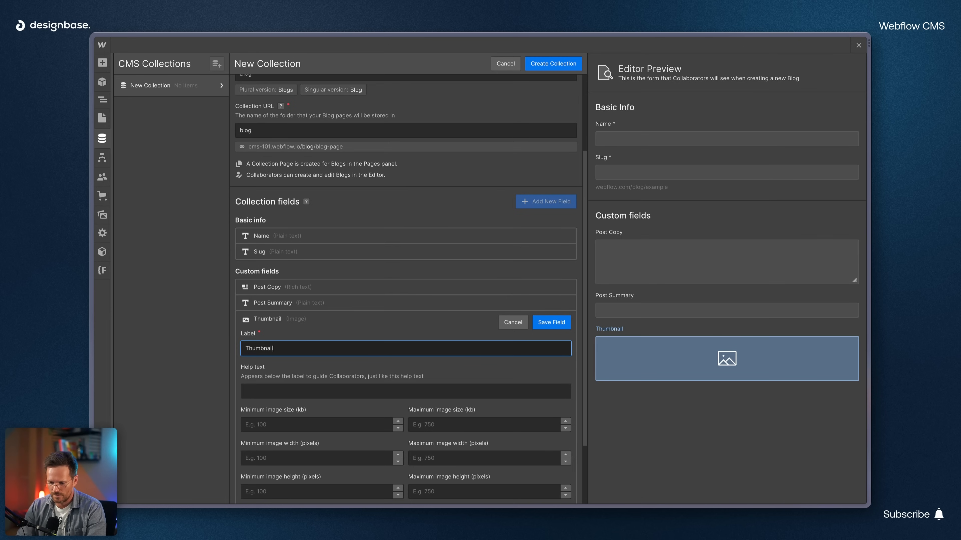
pyautogui.write(' Image')
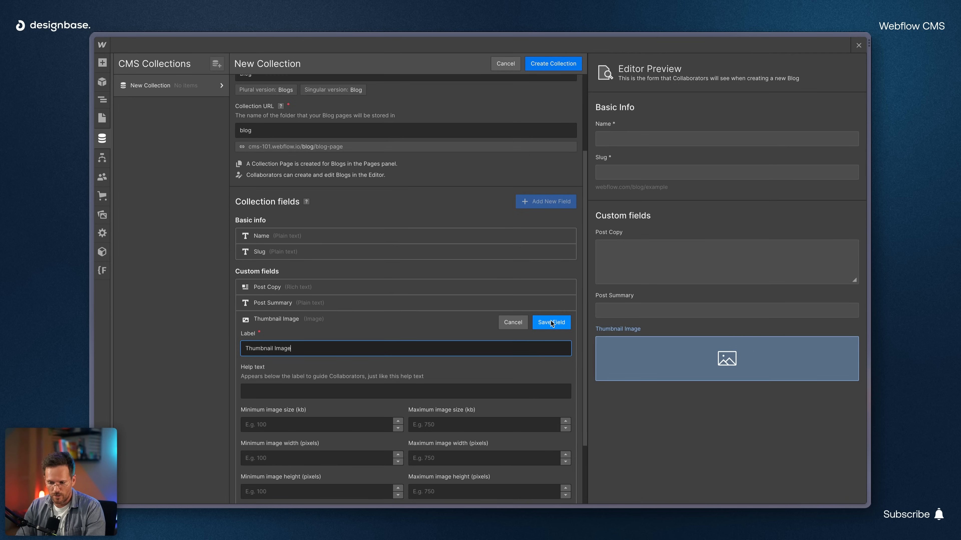
pyautogui.scroll(-3, 551, 322)
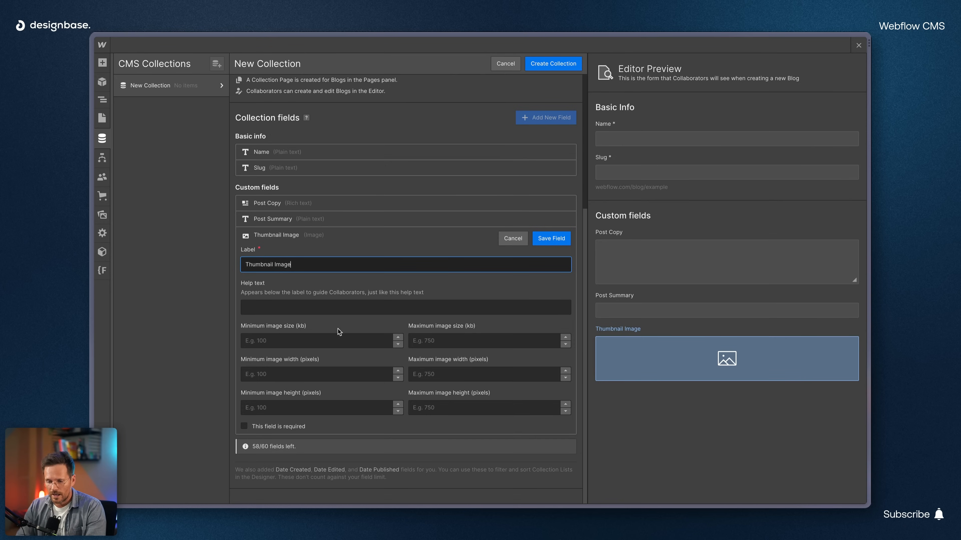
pyautogui.click(304, 338)
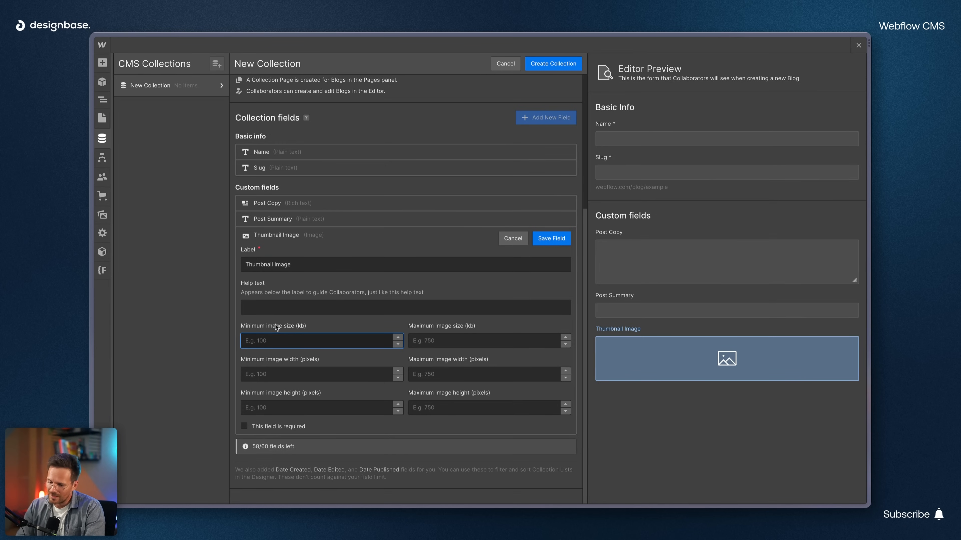
pyautogui.click(430, 340)
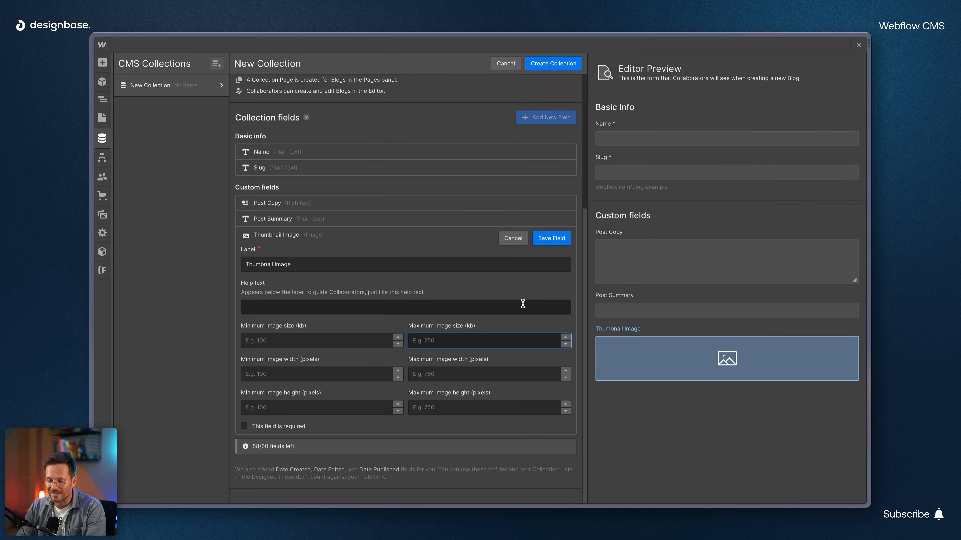
pyautogui.click(551, 239)
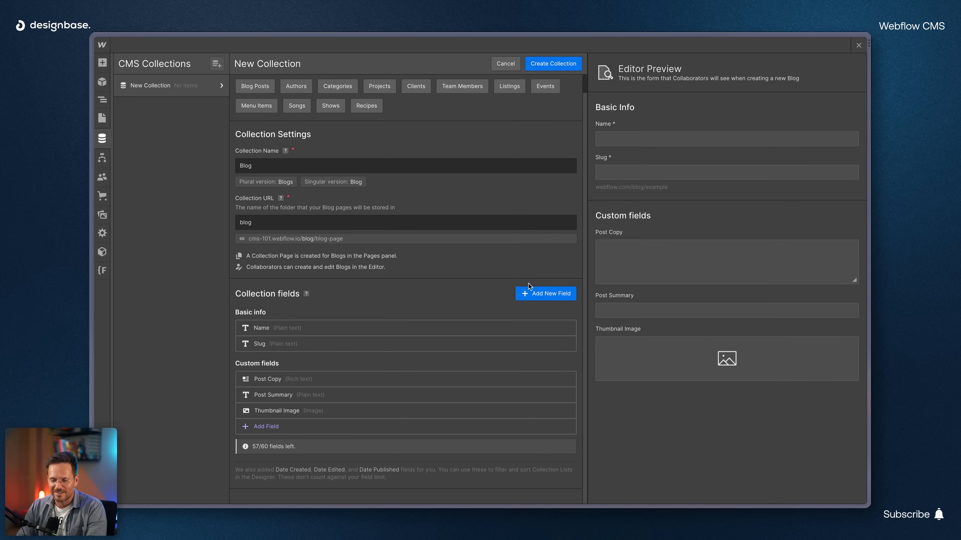
# - Add a second Image custom field labelled "Main Image" to the collection and save it
pyautogui.click(532, 293)
pyautogui.scroll(-3, 364, 365)
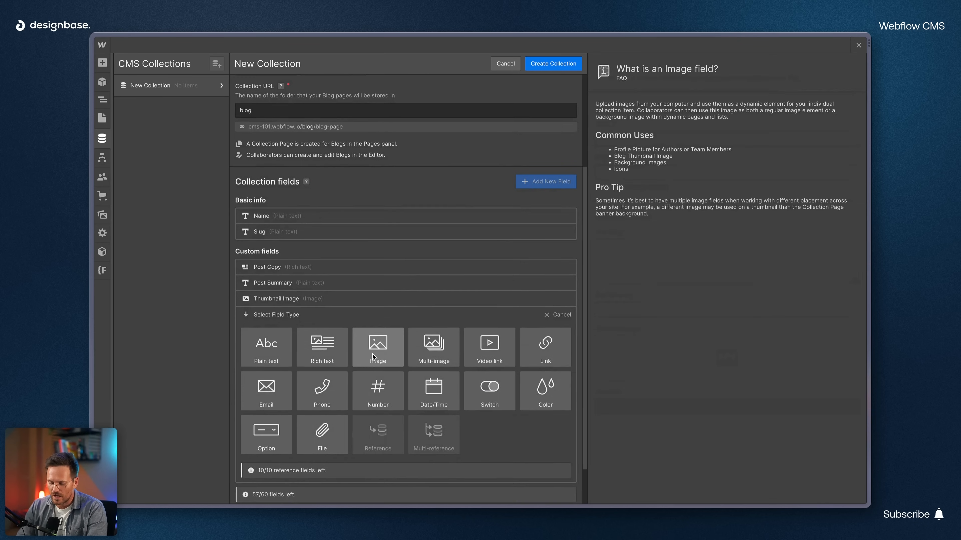
pyautogui.click(373, 354)
pyautogui.write('Main ')
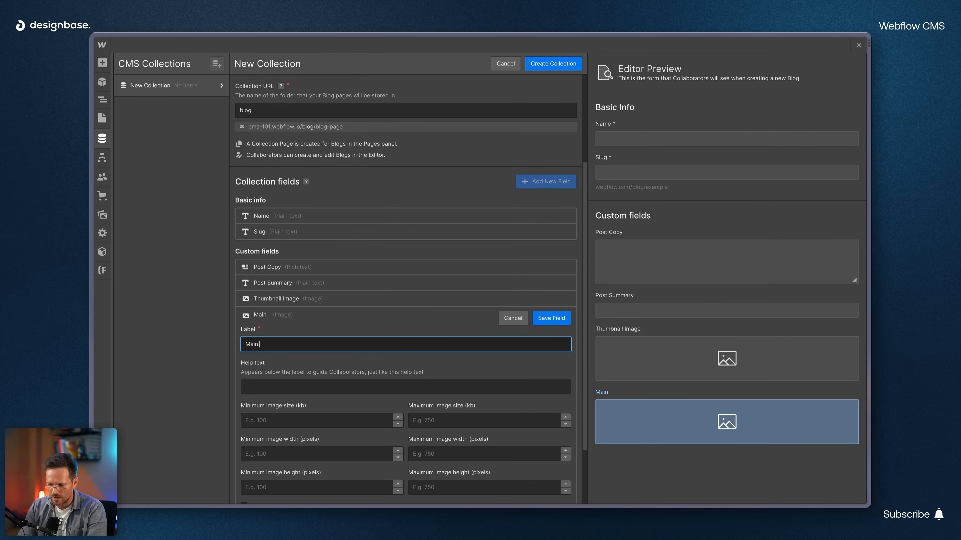
pyautogui.write('Image')
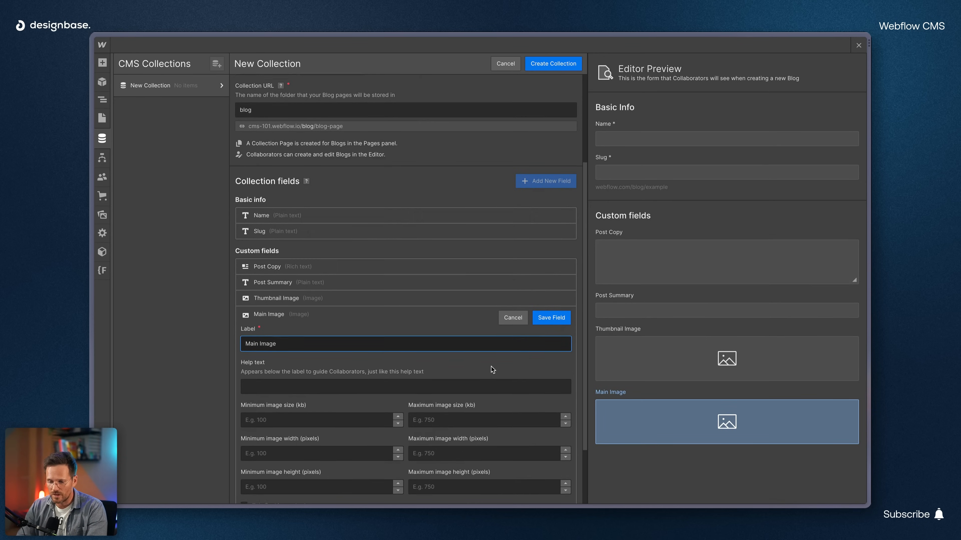
pyautogui.scroll(-2, 491, 366)
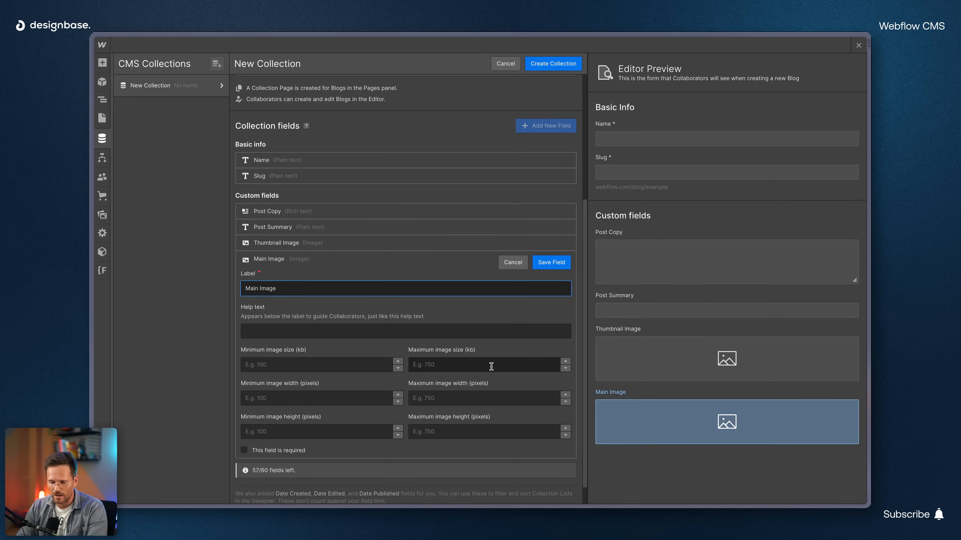
pyautogui.click(546, 265)
# - Add a Switch custom field labelled "Featured" to the Blog collection and save it
pyautogui.click(528, 282)
pyautogui.scroll(-3, 478, 341)
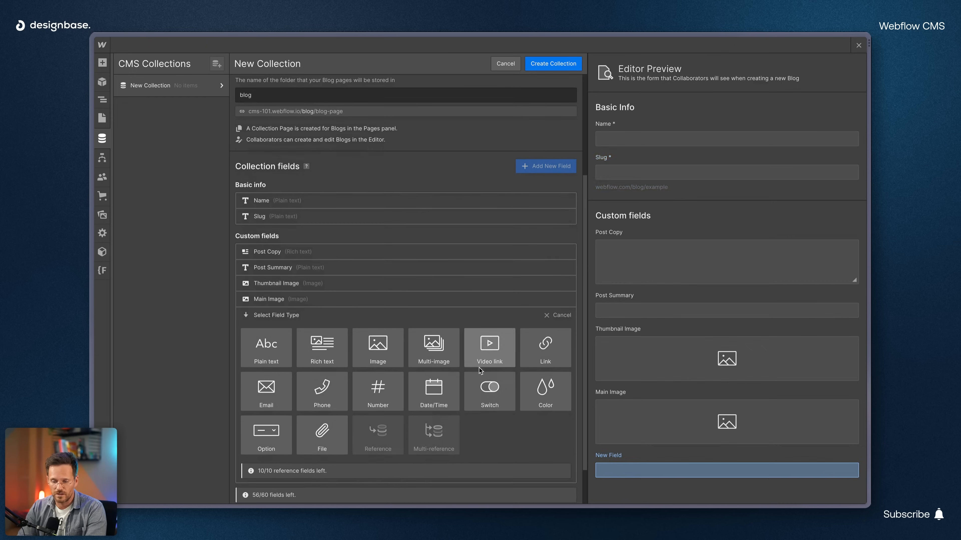
pyautogui.click(488, 390)
pyautogui.write('F')
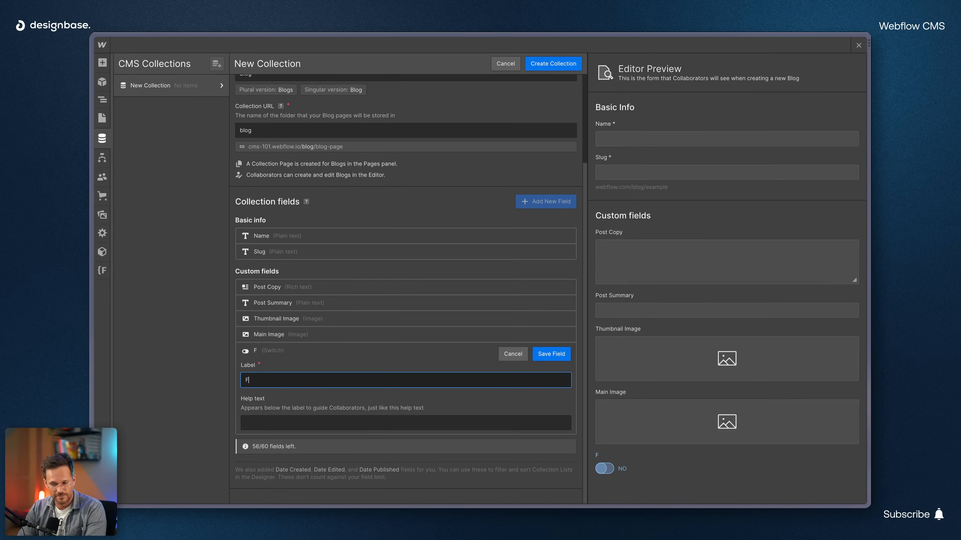
pyautogui.write('eatured')
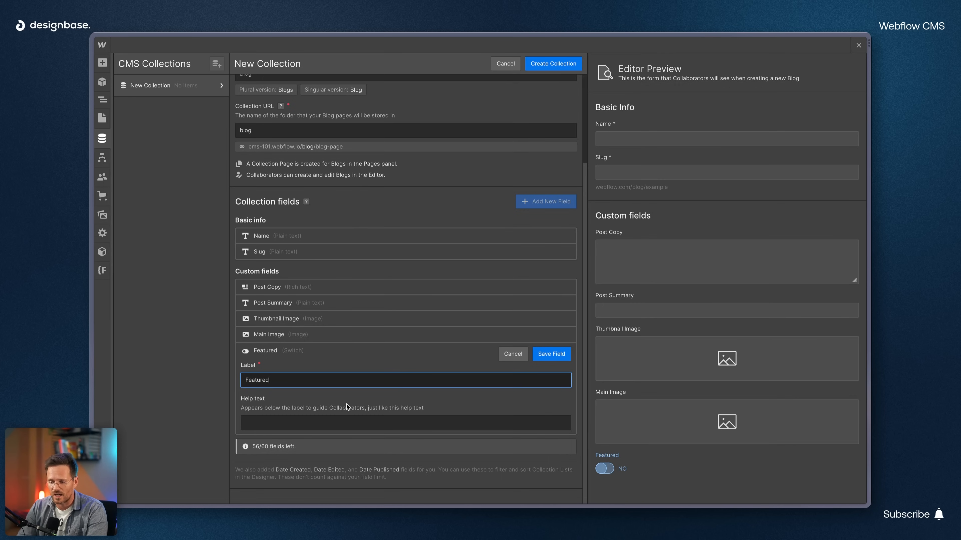
pyautogui.click(540, 357)
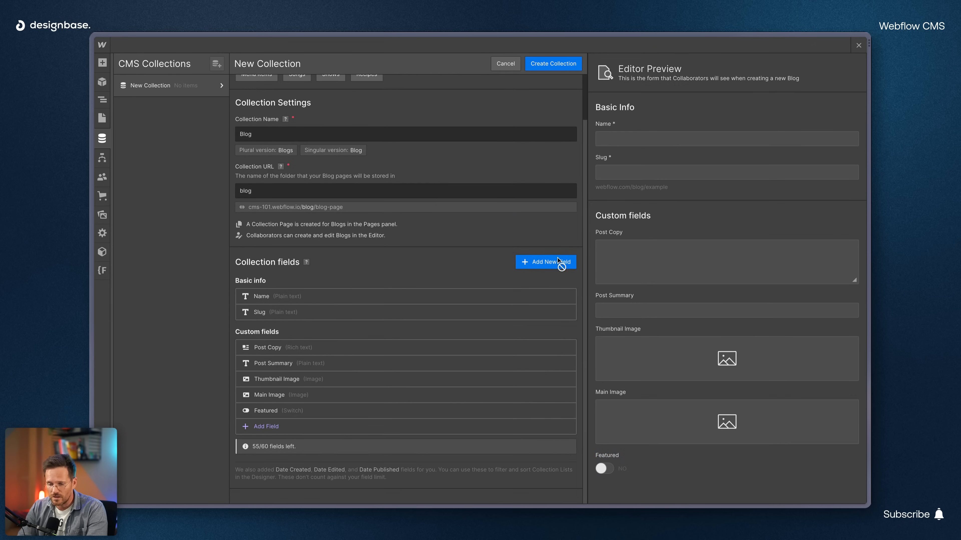
# - Add a Number custom field labelled "Post Order" in Integer format and save it
pyautogui.click(559, 262)
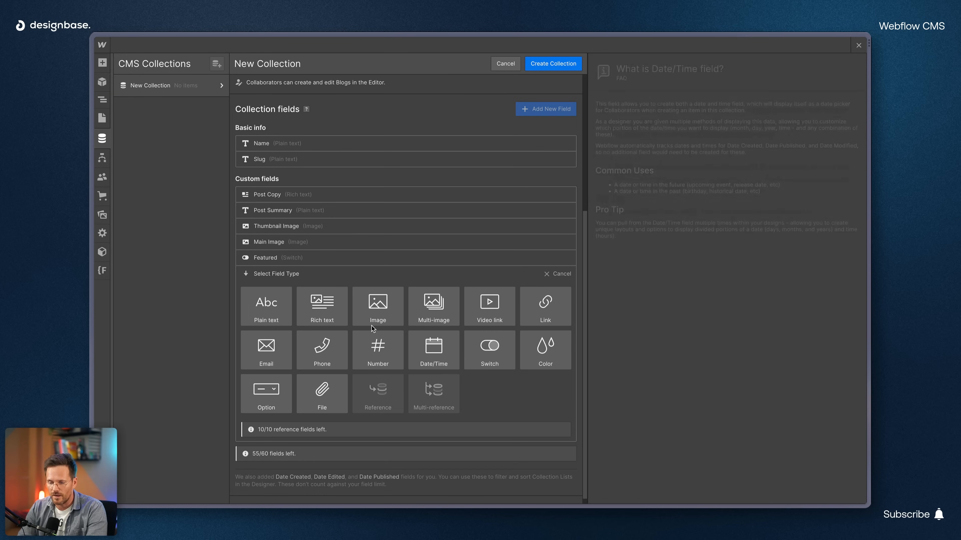
pyautogui.click(372, 335)
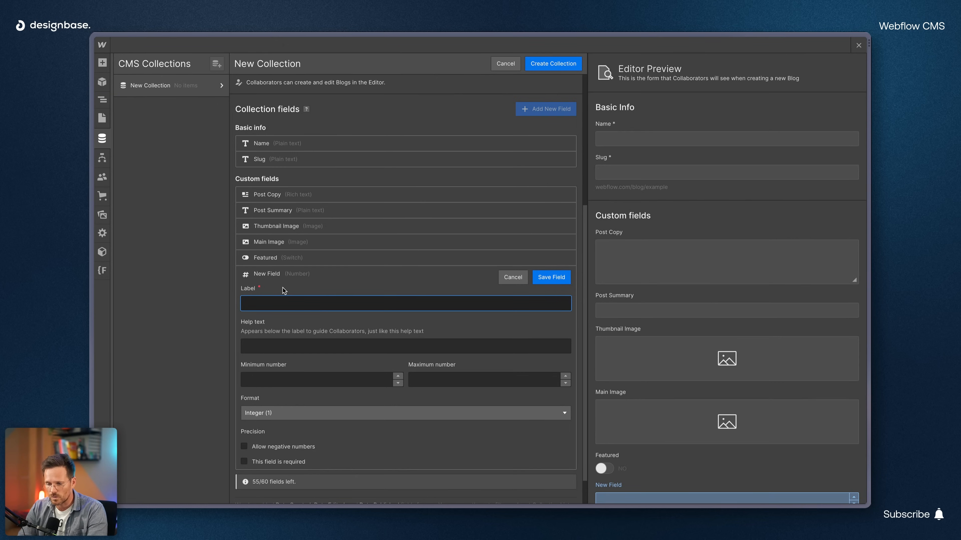
pyautogui.write('Post Or')
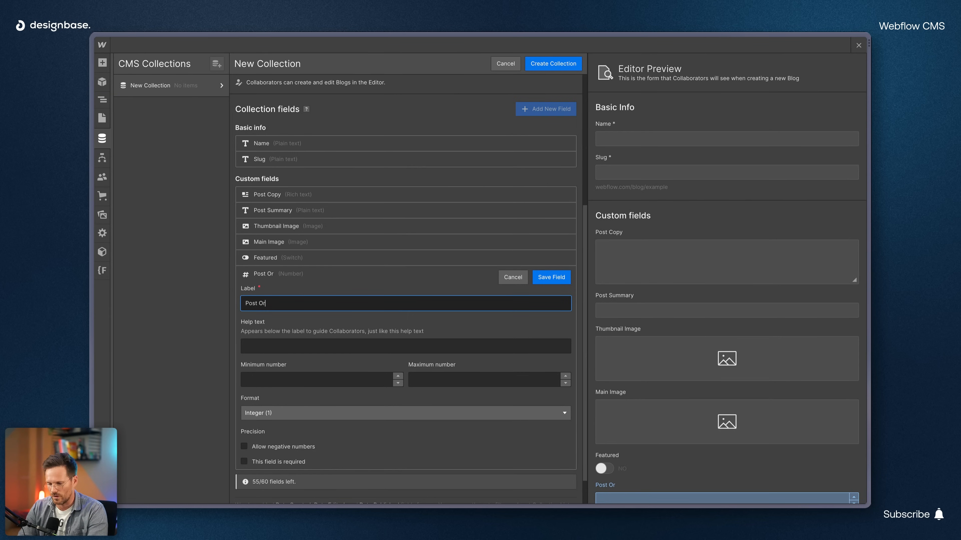
pyautogui.write('der')
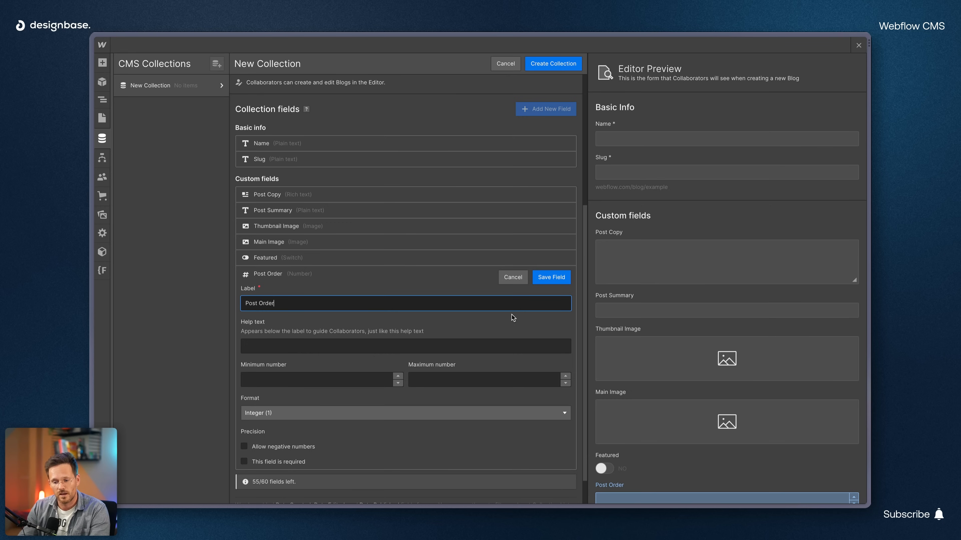
pyautogui.click(555, 276)
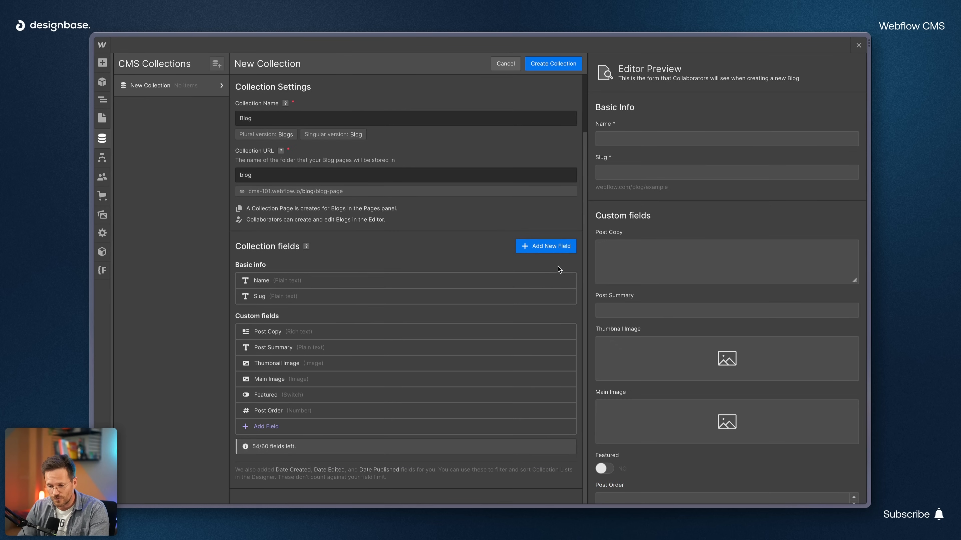
pyautogui.click(553, 247)
pyautogui.moveTo(435, 369)
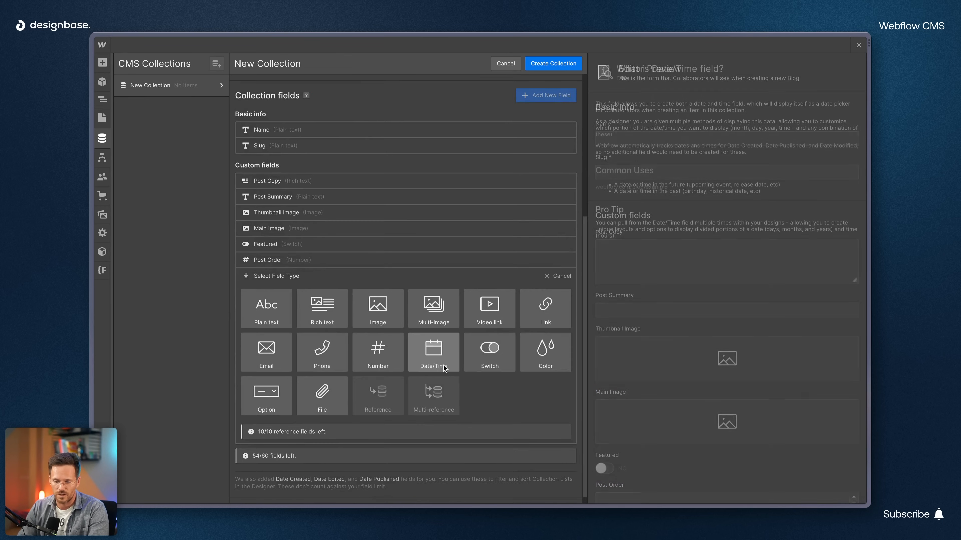
pyautogui.moveTo(386, 396)
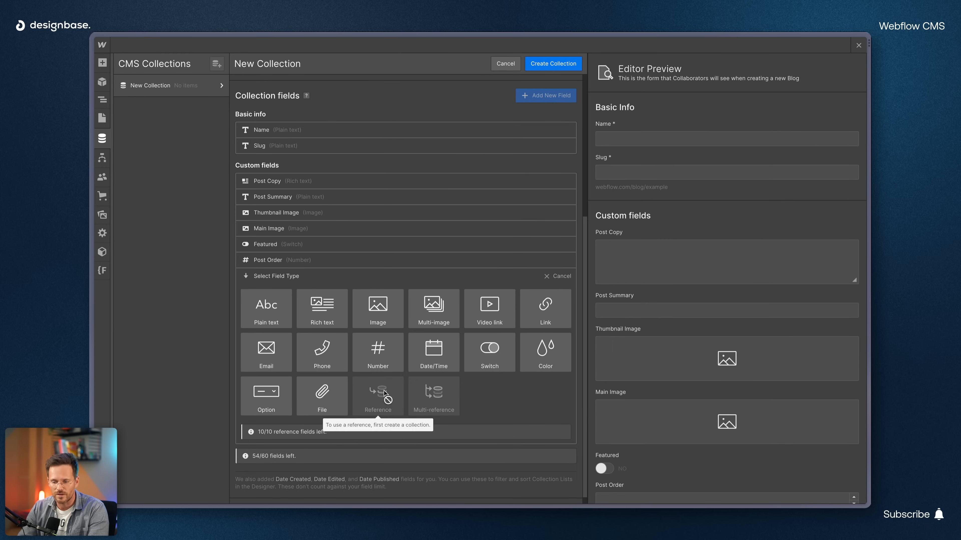
pyautogui.moveTo(442, 398)
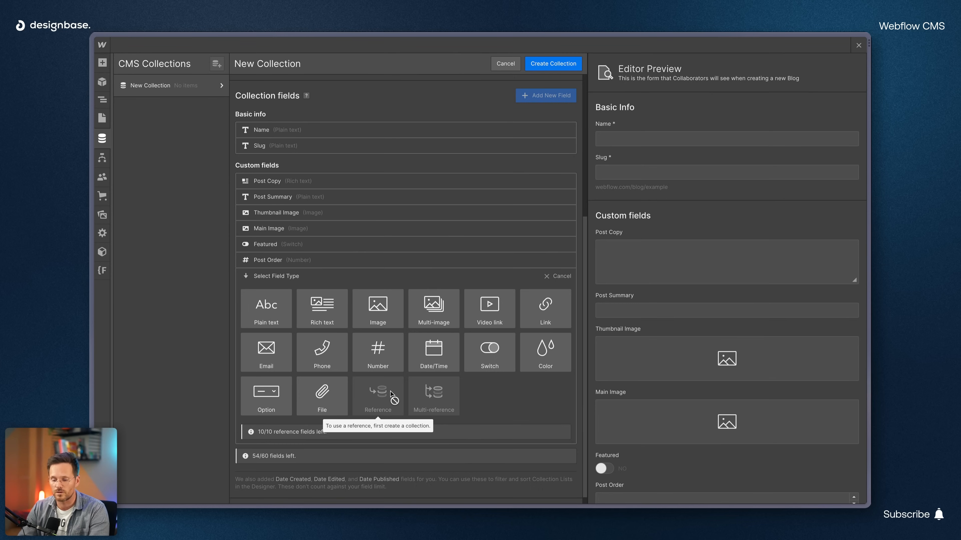
pyautogui.scroll(-1, 391, 394)
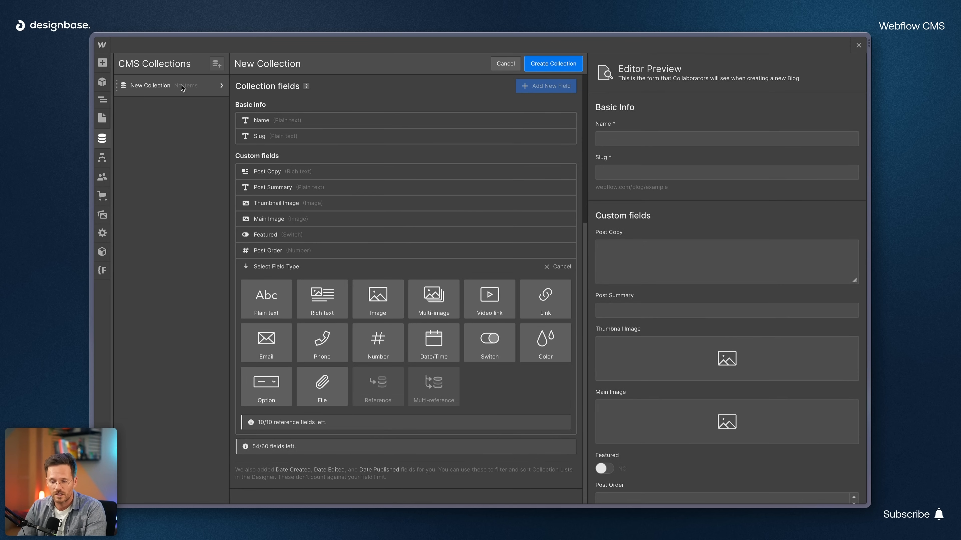
pyautogui.click(545, 267)
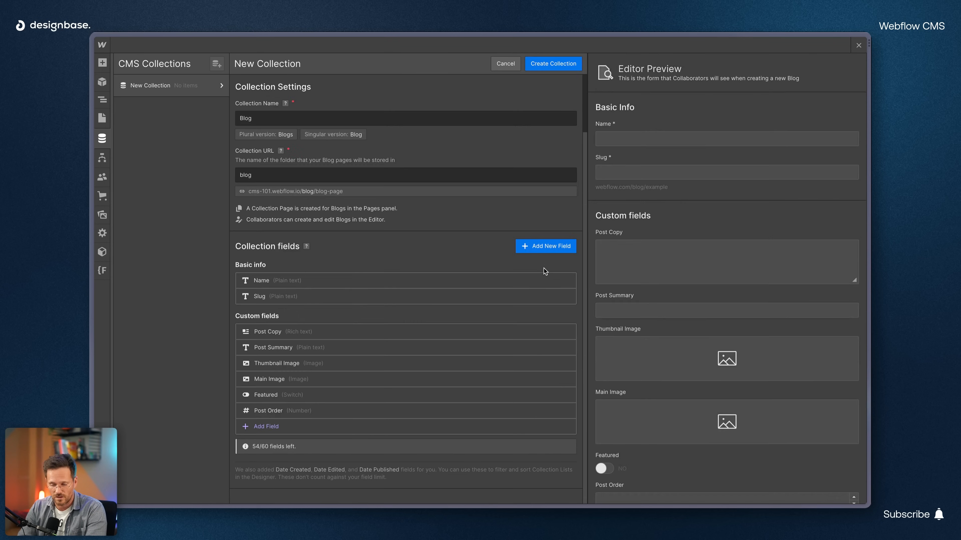
# - Create the Blog collection with its current fields and create a second collection named "Blog Categories"
pyautogui.click(552, 64)
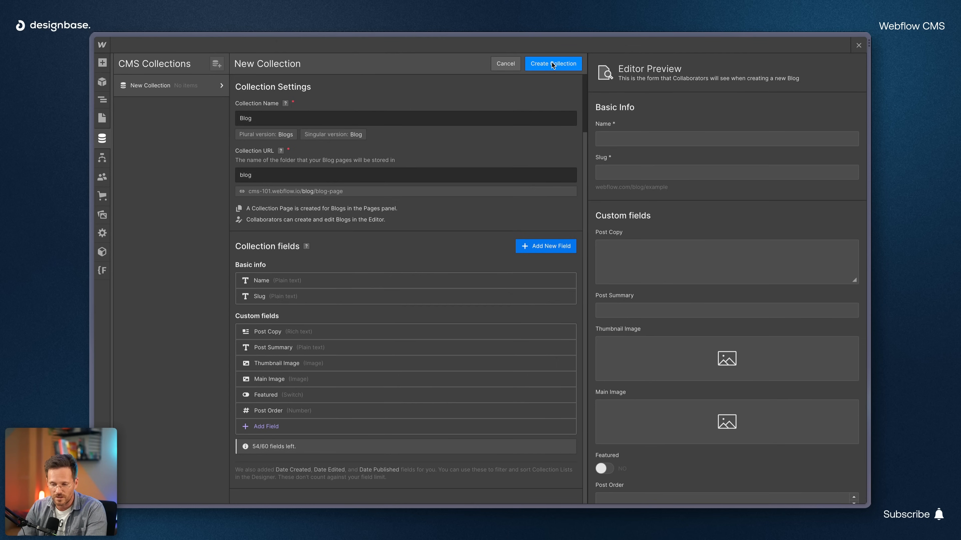
pyautogui.click(216, 65)
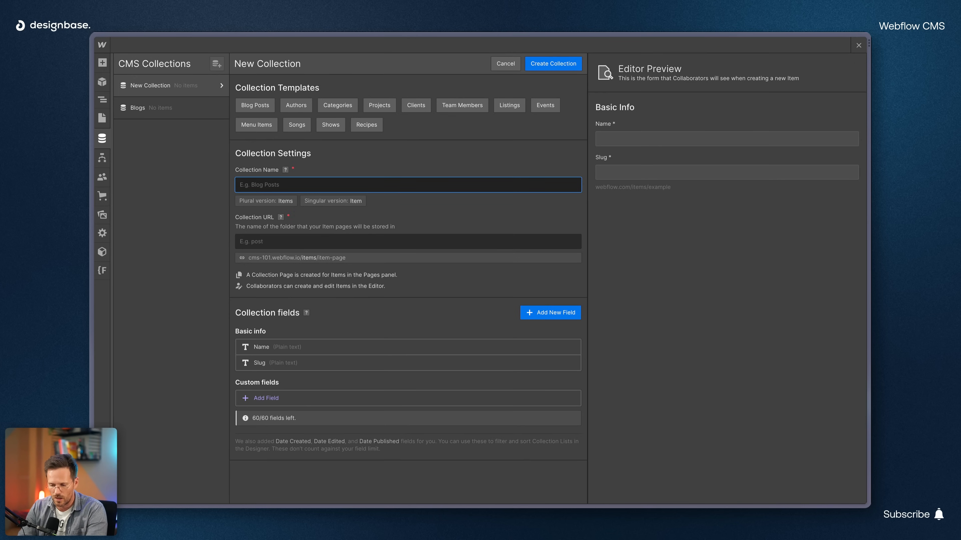
pyautogui.write('Blog Cate')
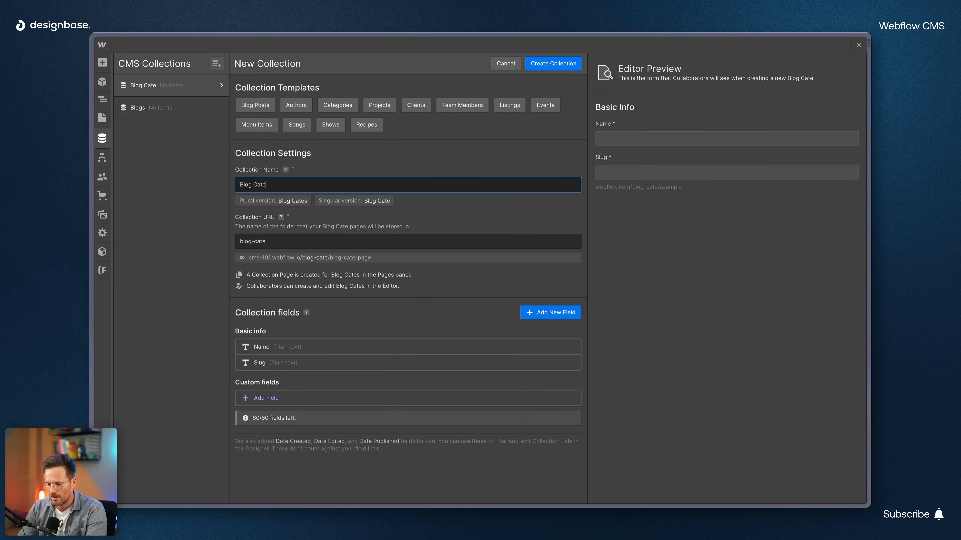
pyautogui.write('gories')
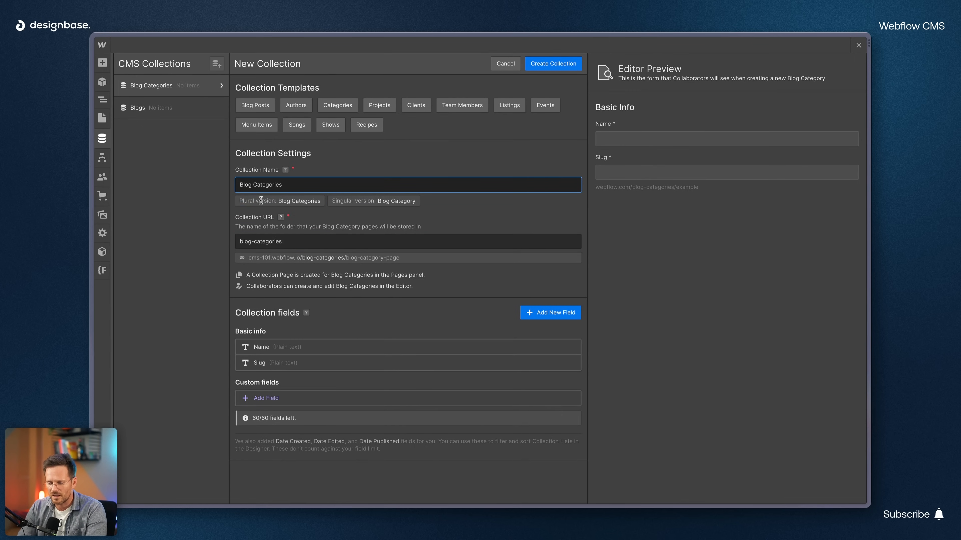
pyautogui.click(551, 63)
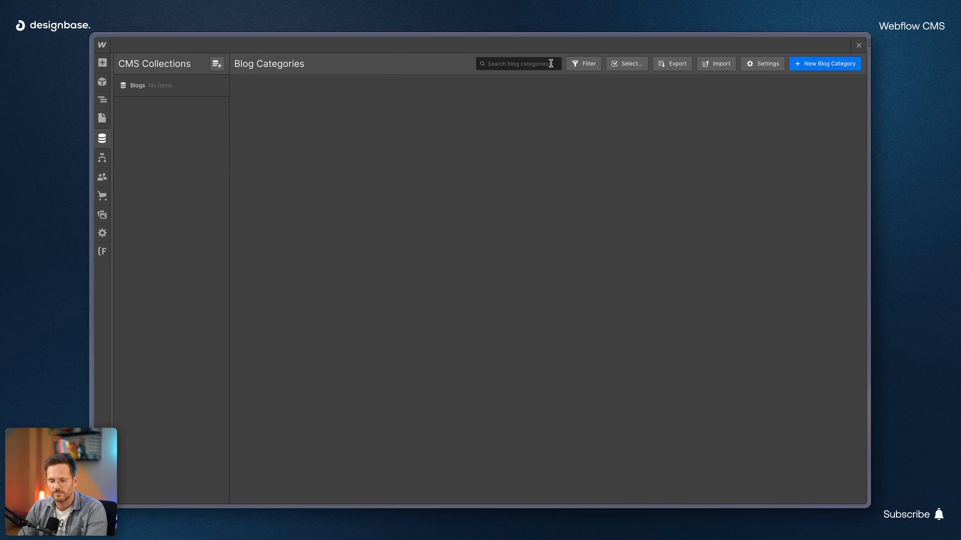
# - Create an item named "Category one" in the Blog Categories collection
pyautogui.click(840, 65)
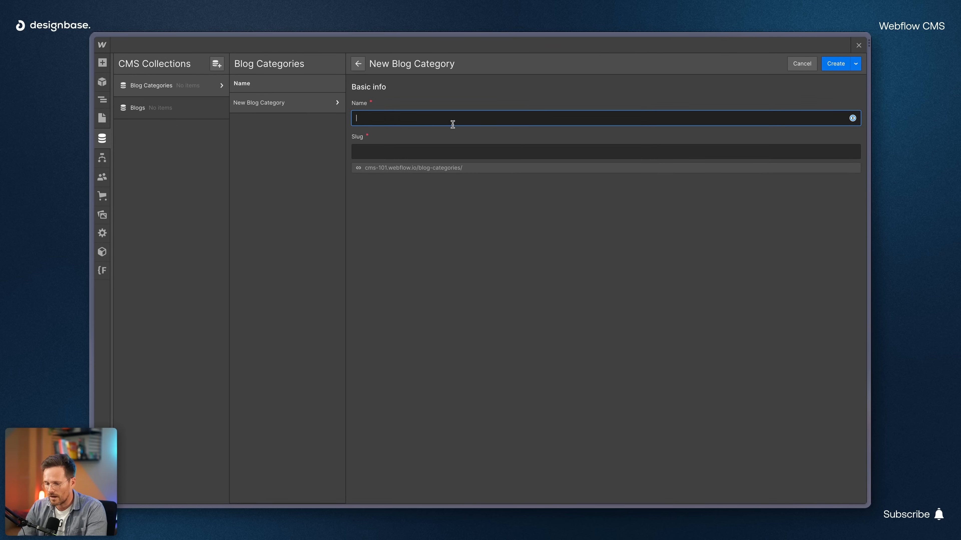
pyautogui.write('Category')
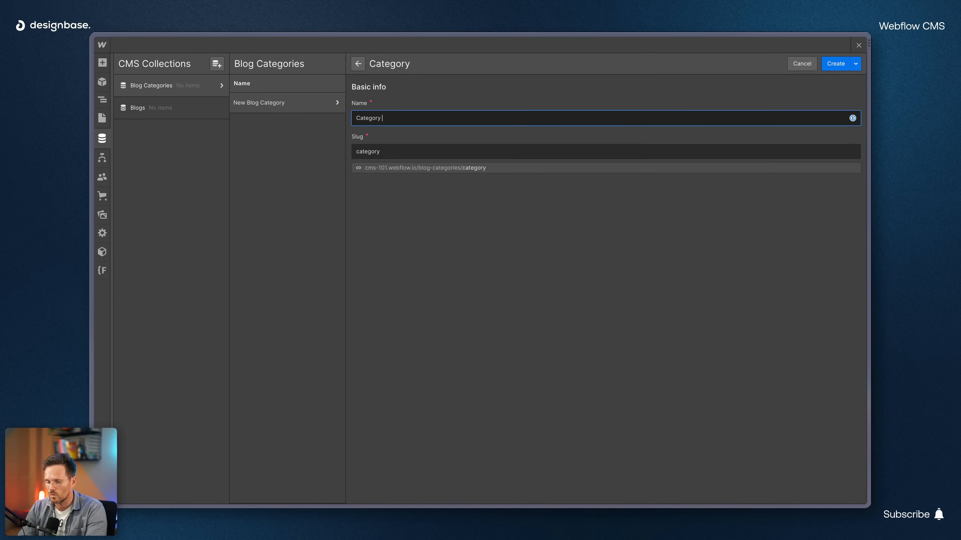
pyautogui.write(' one')
pyautogui.click(839, 66)
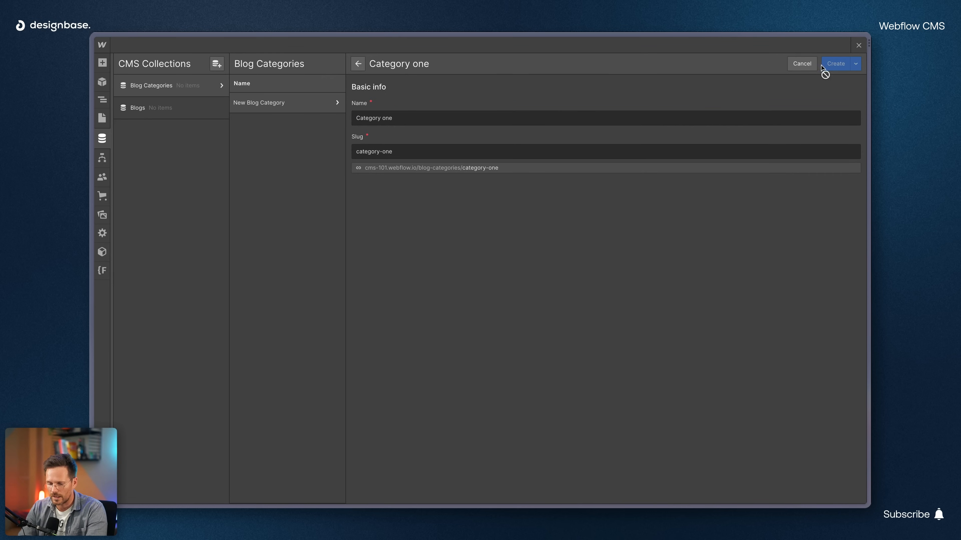
# - Create a second item named "Category two" in the Blog Categories collection
pyautogui.click(805, 67)
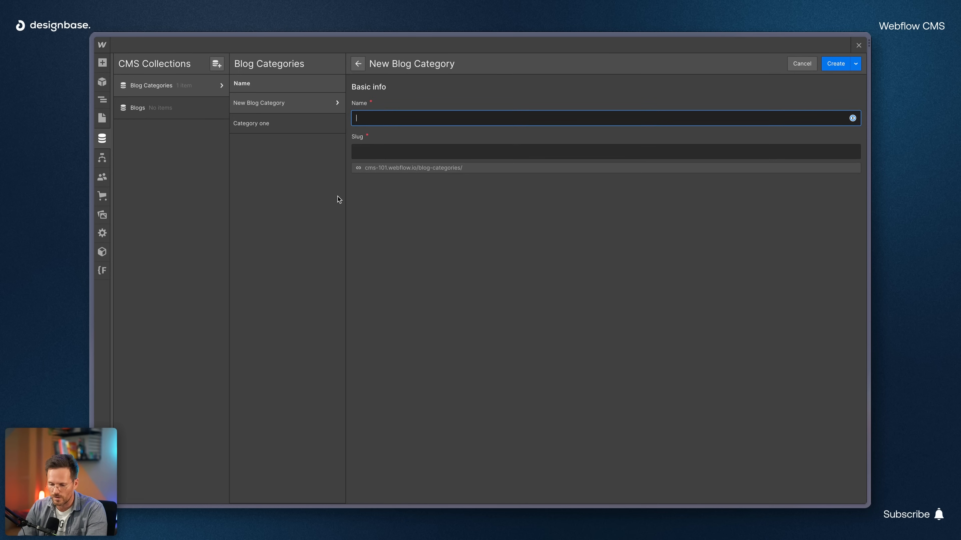
pyautogui.write('Category two')
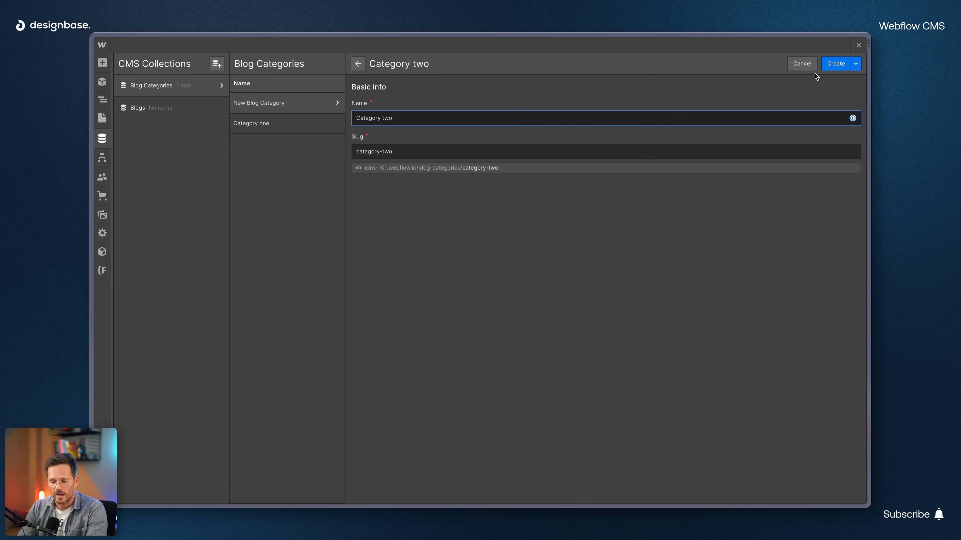
pyautogui.click(839, 67)
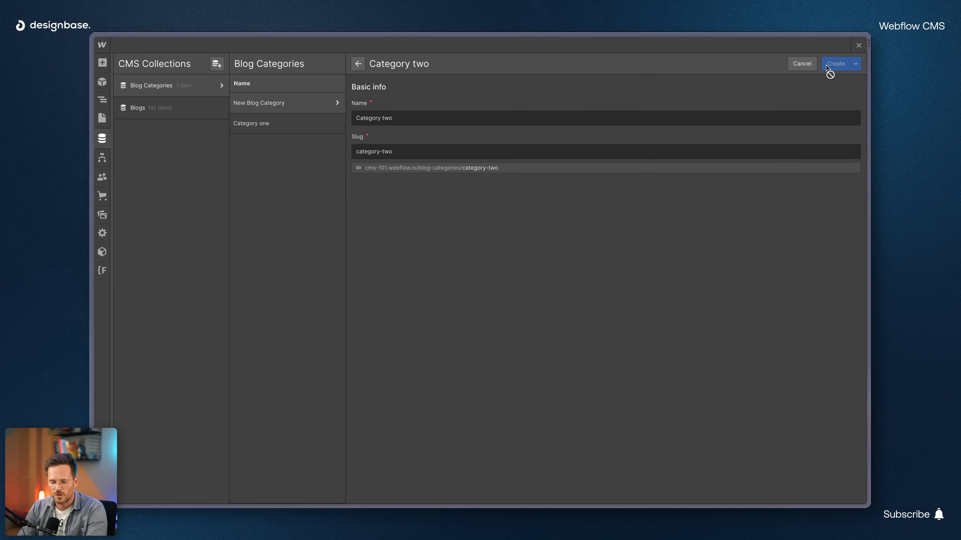
# - Add a Reference field labelled "Category" that references Blog Categories to the Blogs collection, and save the field and collection
pyautogui.click(212, 108)
pyautogui.click(221, 109)
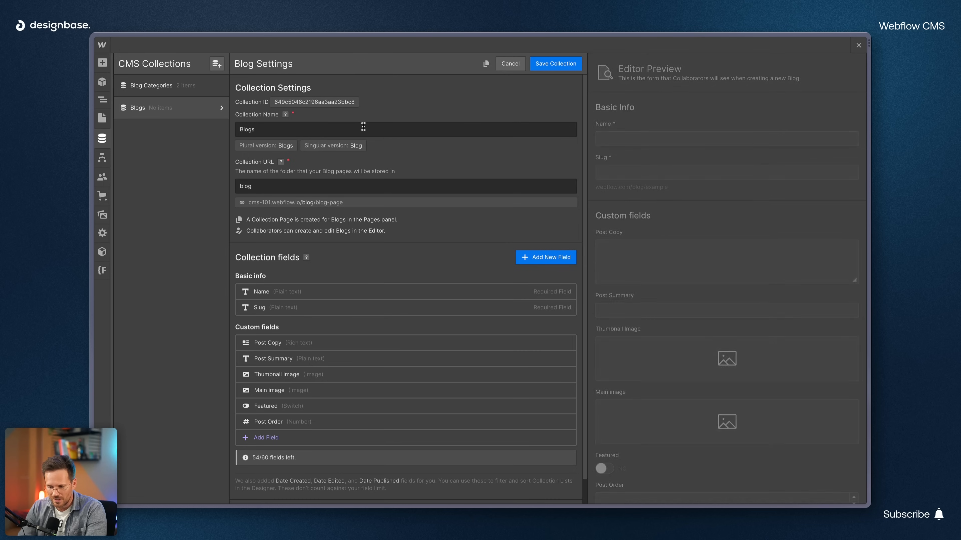
pyautogui.scroll(-1, 383, 325)
pyautogui.click(543, 232)
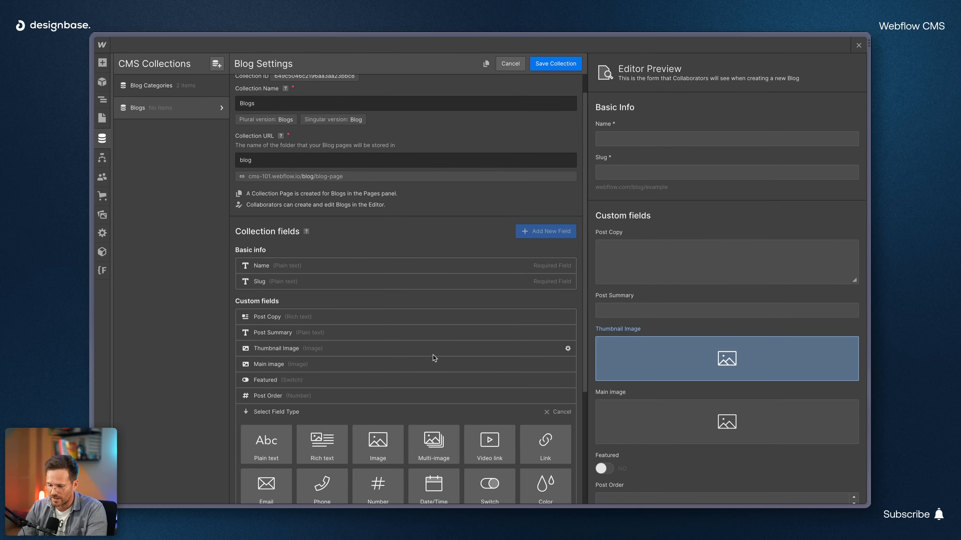
pyautogui.scroll(-3, 433, 355)
pyautogui.click(366, 414)
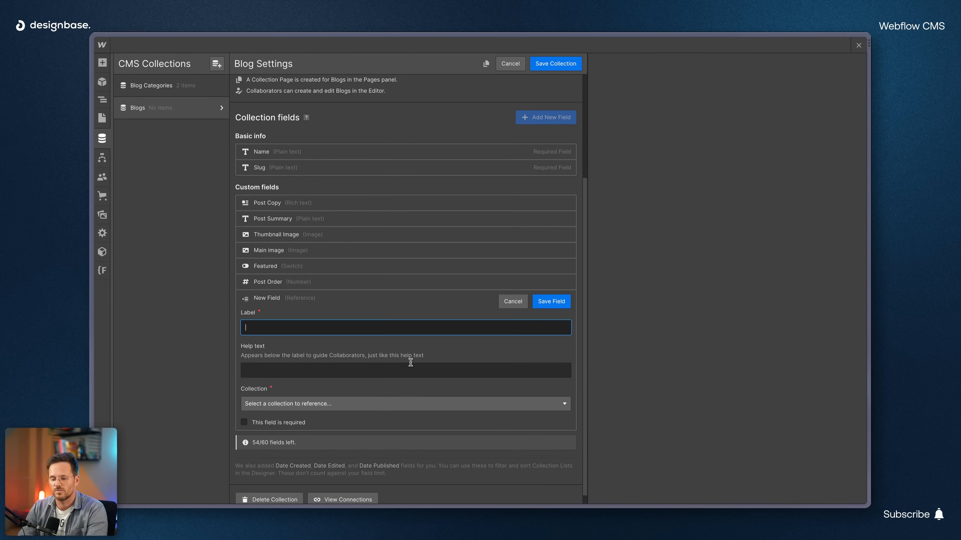
pyautogui.write('Category')
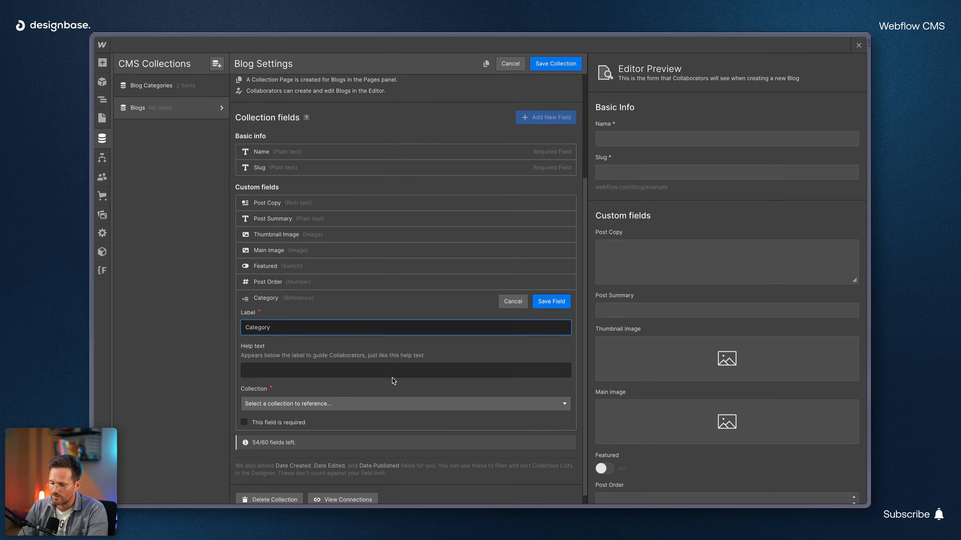
pyautogui.click(358, 400)
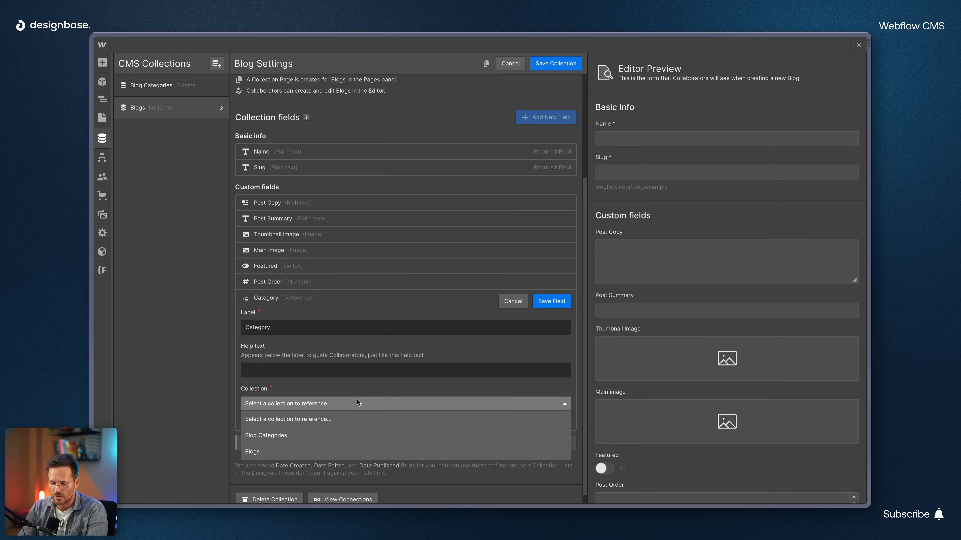
pyautogui.click(308, 435)
pyautogui.click(549, 302)
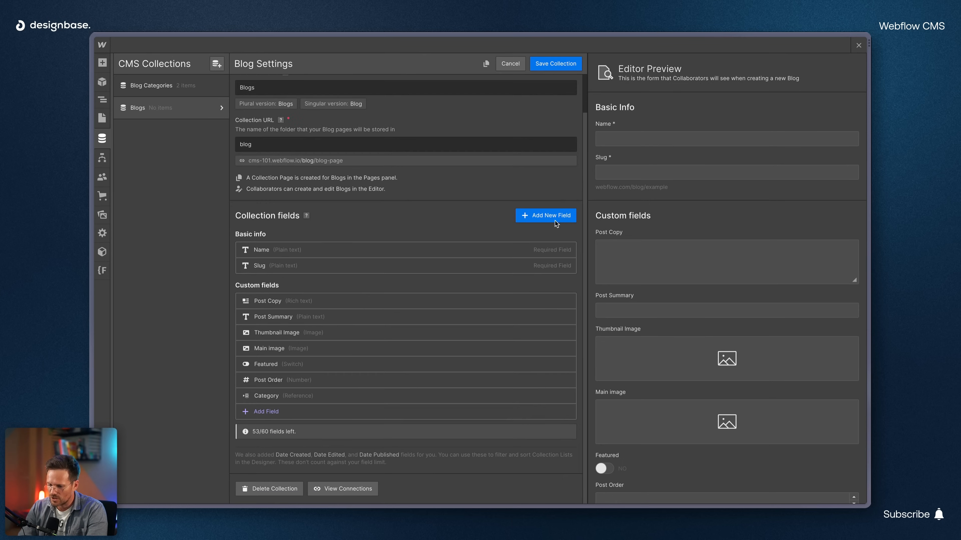
pyautogui.click(557, 64)
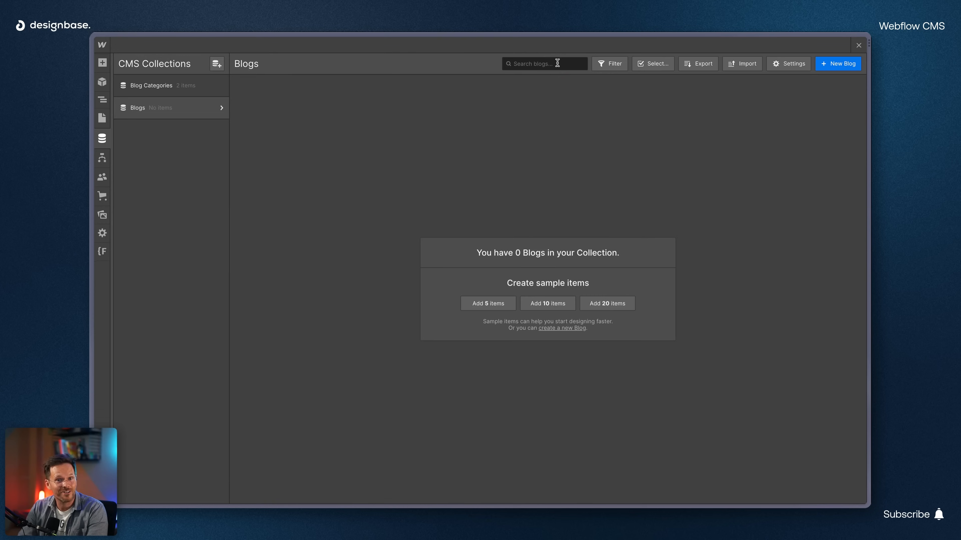
# - Open a blank new item in the Blogs collection and review its basic and custom fields
pyautogui.click(841, 64)
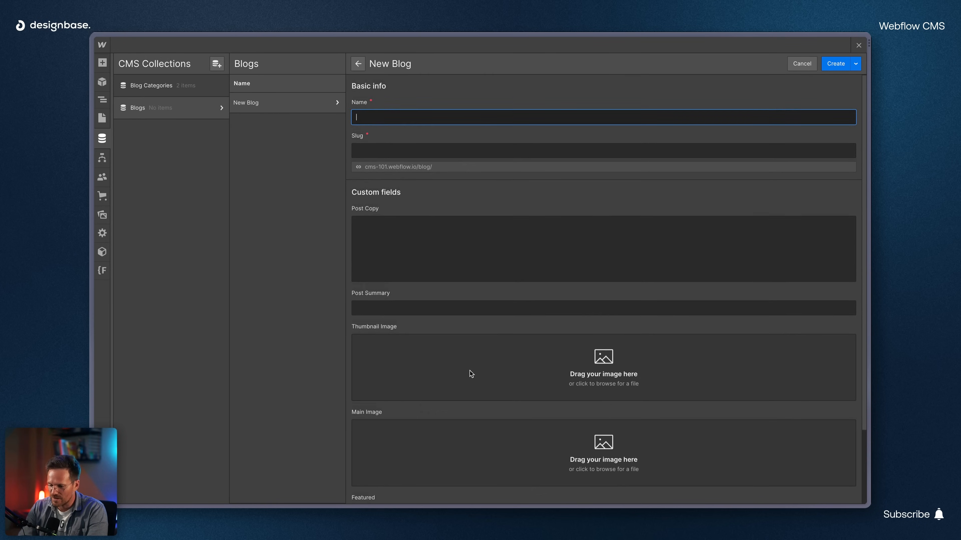
pyautogui.scroll(-3, 470, 371)
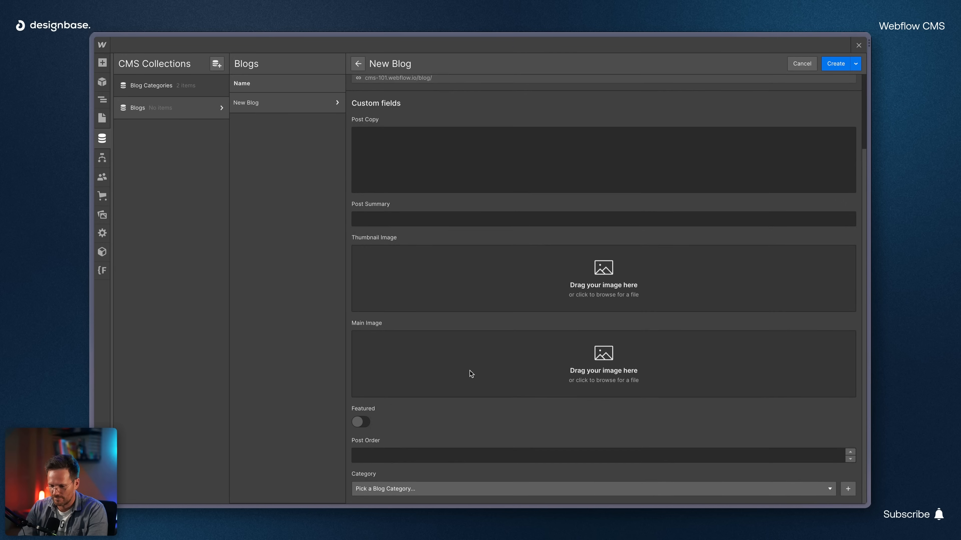
pyautogui.scroll(3, 470, 371)
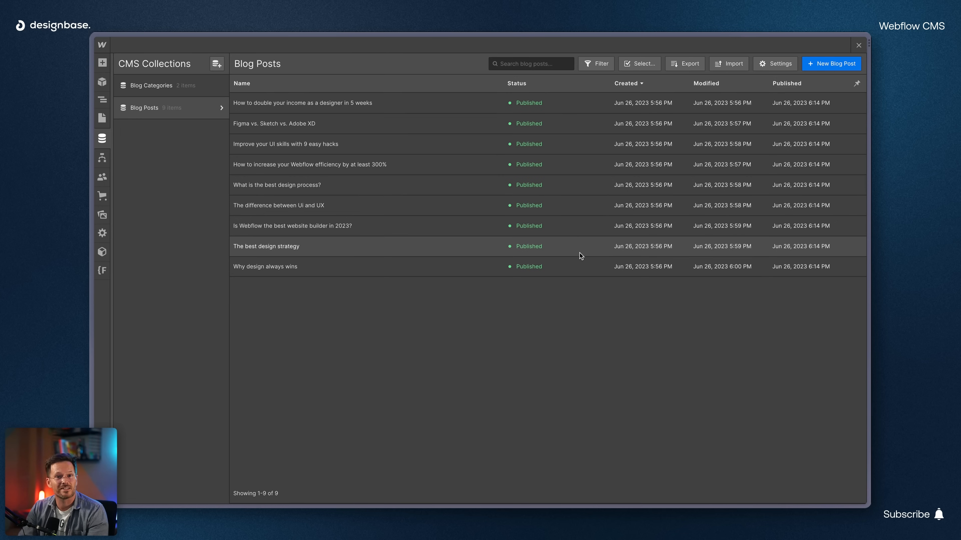
# - Open the blog post "Improve your UI skills with 9 easy hacks" and review its copy, summary, images and other fields
pyautogui.click(561, 145)
pyautogui.scroll(-10, 631, 288)
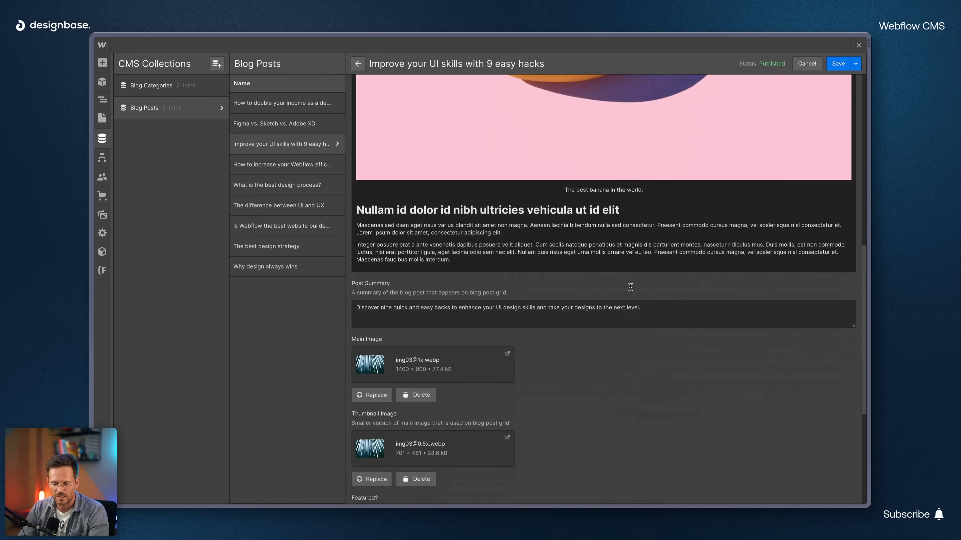
pyautogui.scroll(-5, 631, 288)
pyautogui.scroll(15, 630, 288)
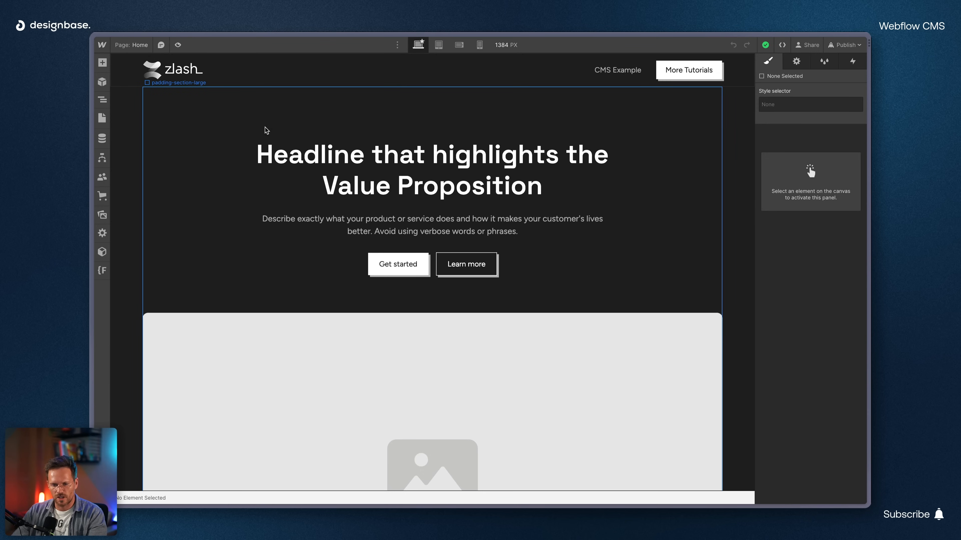
# - Open the static Blog page and look over its header, featured post, category menu and post grid
pyautogui.click(101, 119)
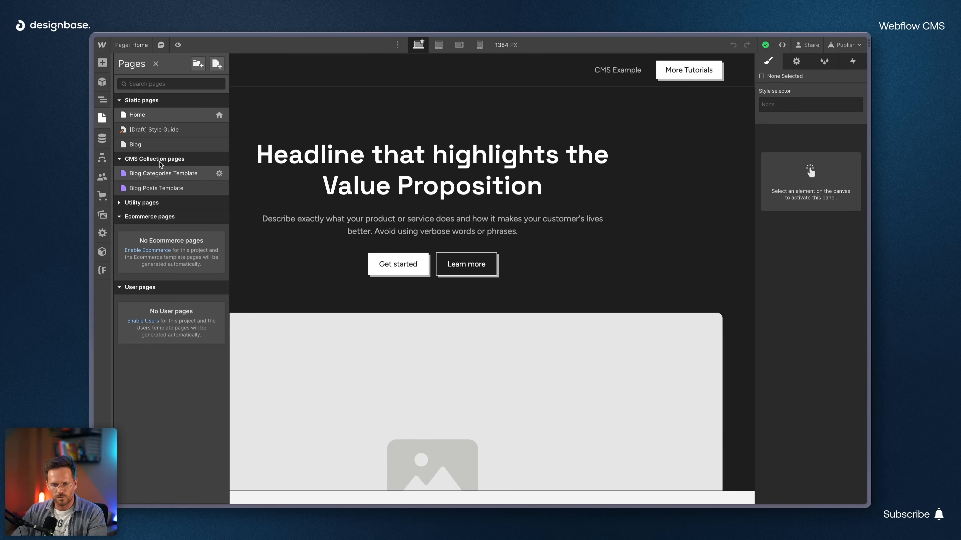
pyautogui.click(141, 144)
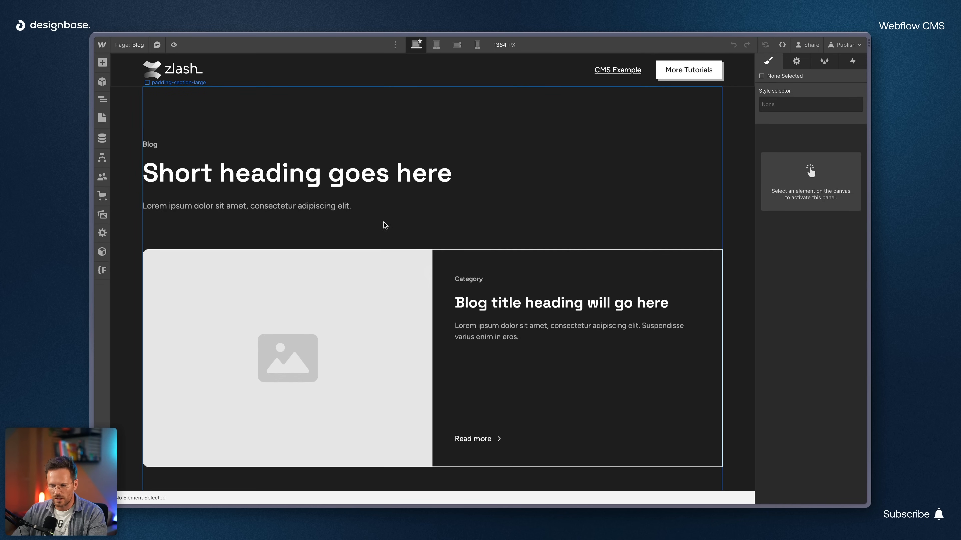
pyautogui.scroll(-2, 199, 97)
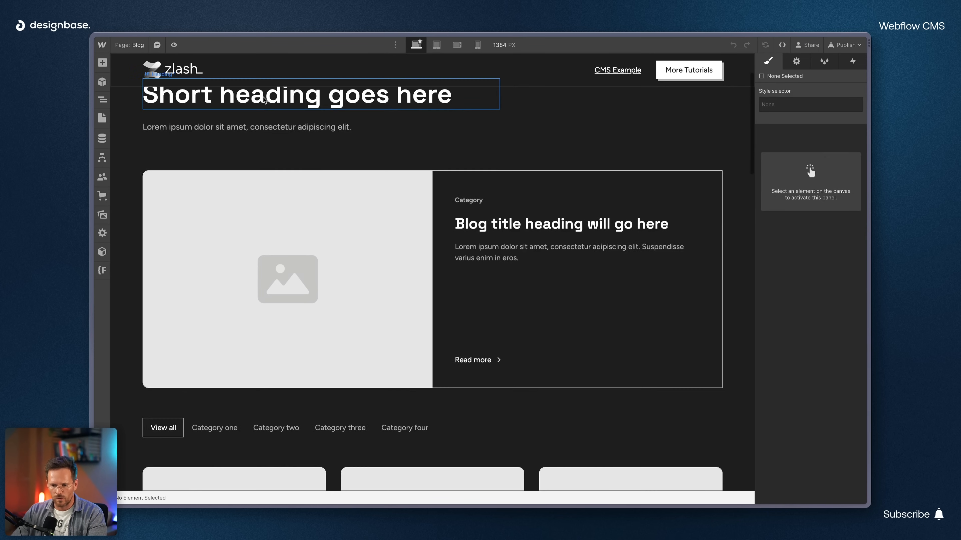
pyautogui.scroll(1, 264, 100)
pyautogui.scroll(-3, 386, 112)
pyautogui.scroll(-6, 381, 163)
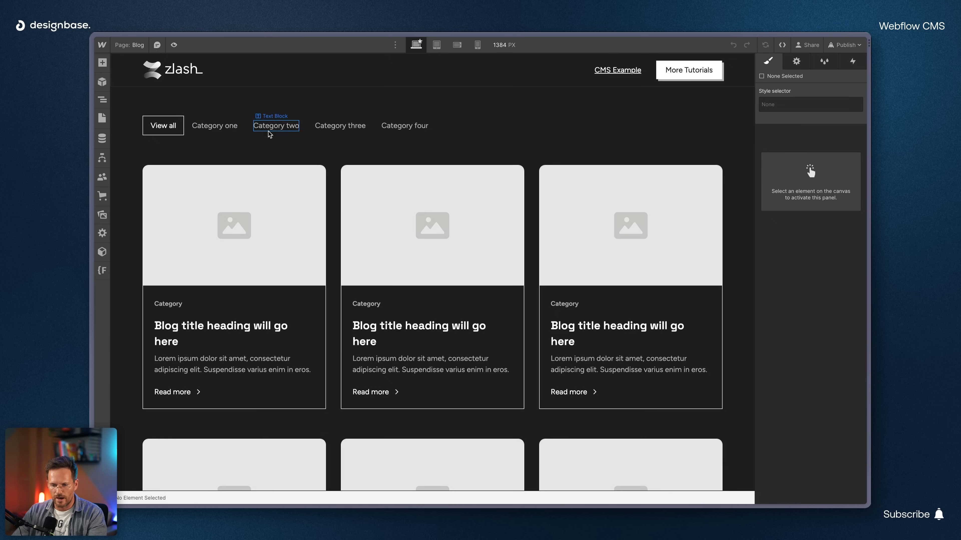
# - Delete the "Category three" and "Category four" links from the category menu above the post grid
pyautogui.click(340, 136)
pyautogui.press('Delete')
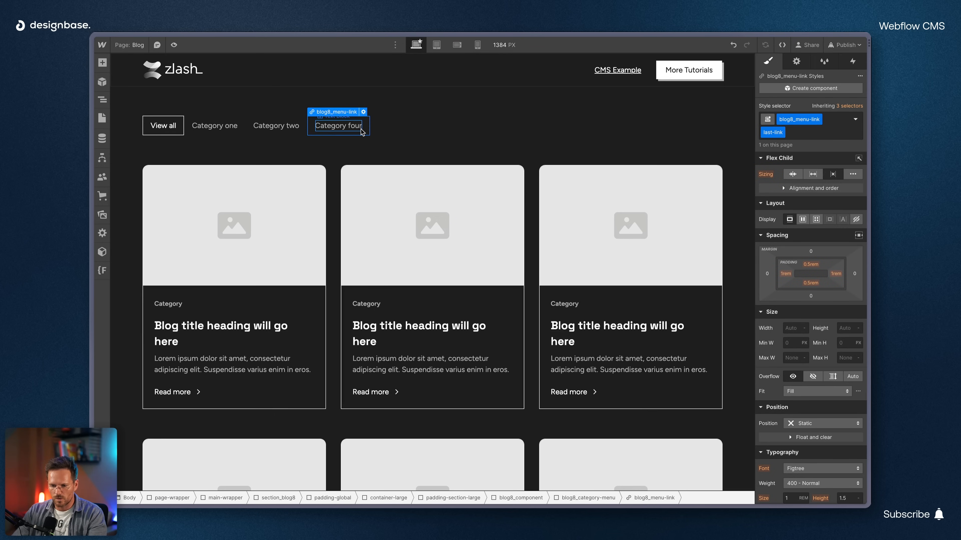
pyautogui.press('Delete')
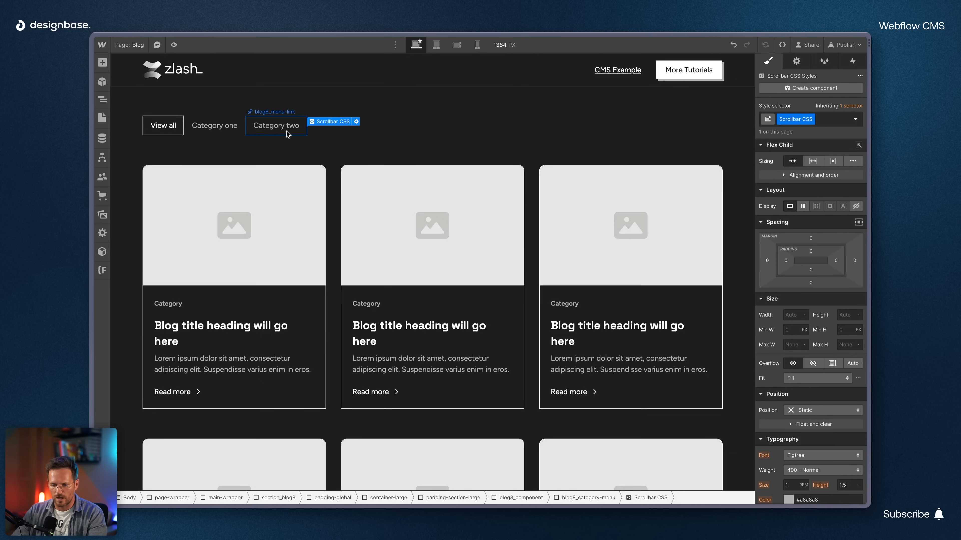
pyautogui.scroll(-5, 332, 219)
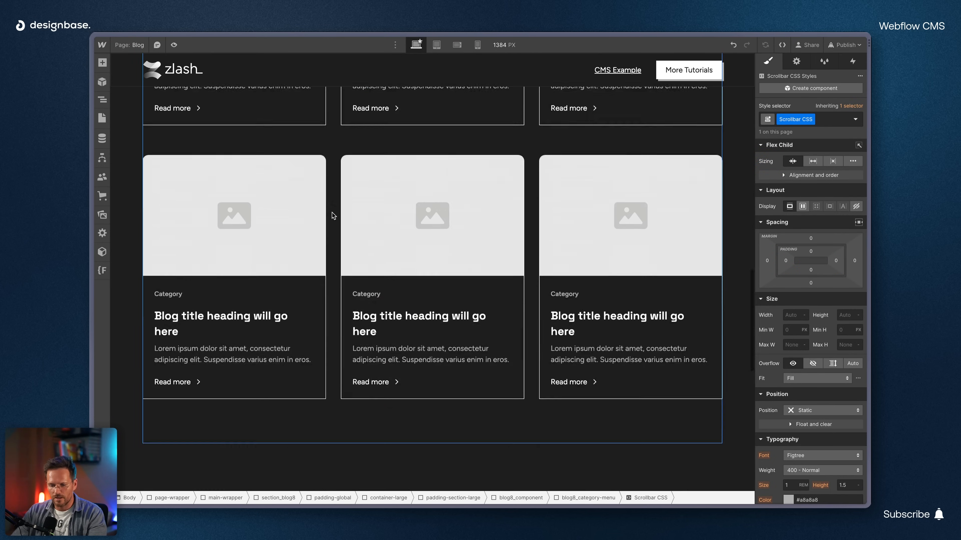
# - Add a Collection List inside blog8_list-wrapper, below the static blog card grid
pyautogui.scroll(-9, 332, 213)
pyautogui.scroll(12, 331, 214)
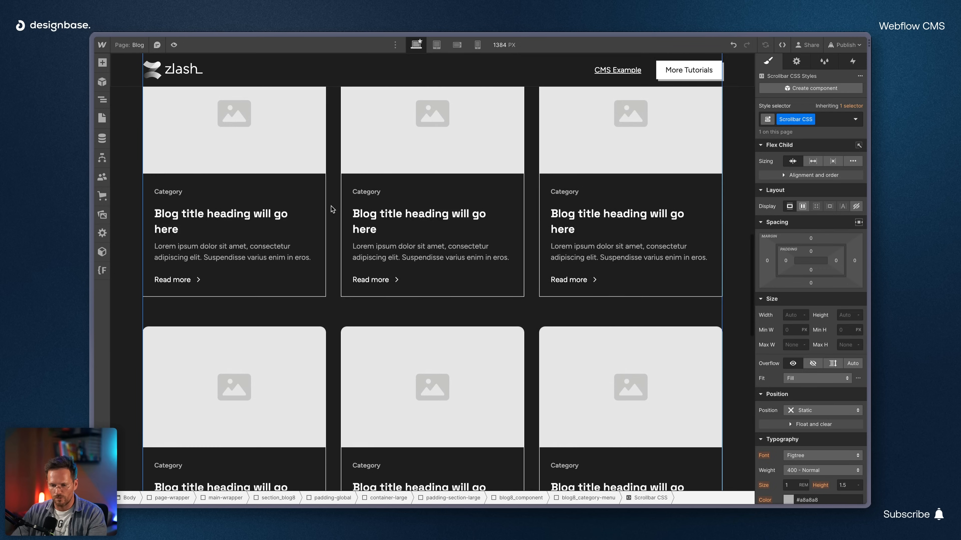
pyautogui.scroll(10, 332, 209)
pyautogui.scroll(-6, 332, 209)
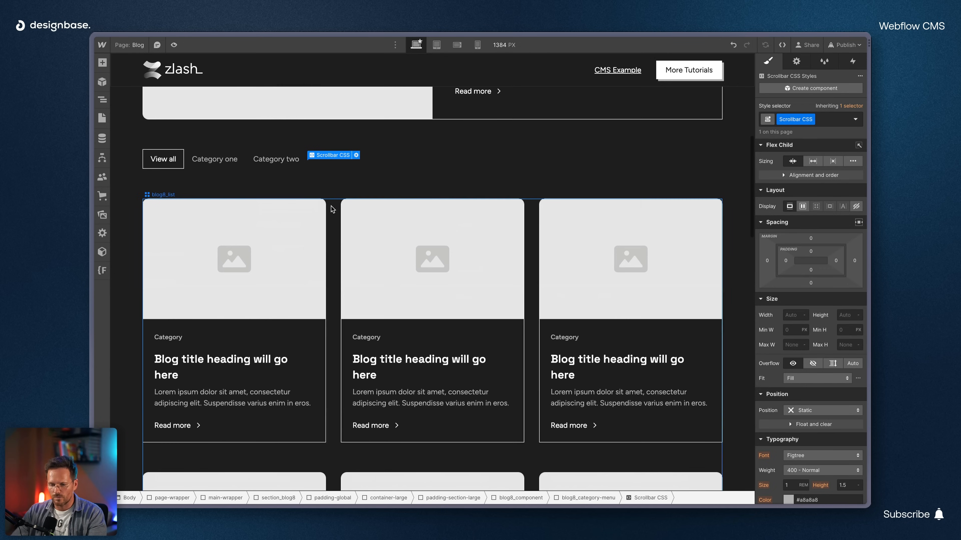
pyautogui.click(330, 233)
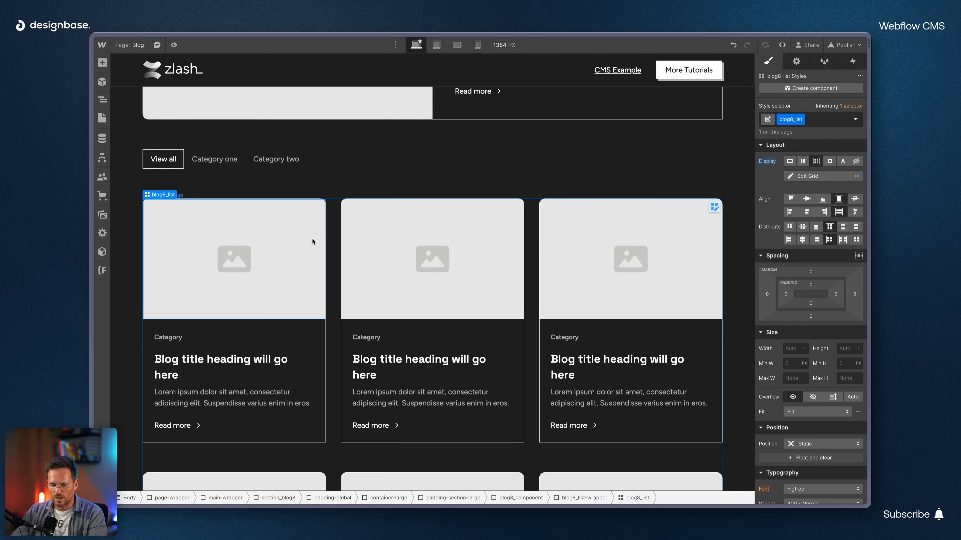
pyautogui.scroll(-2, 275, 243)
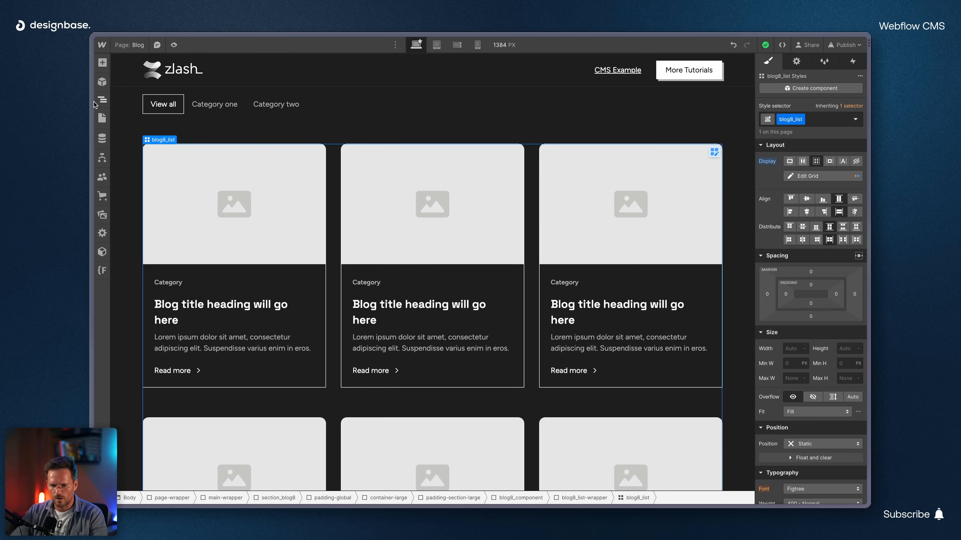
pyautogui.click(103, 102)
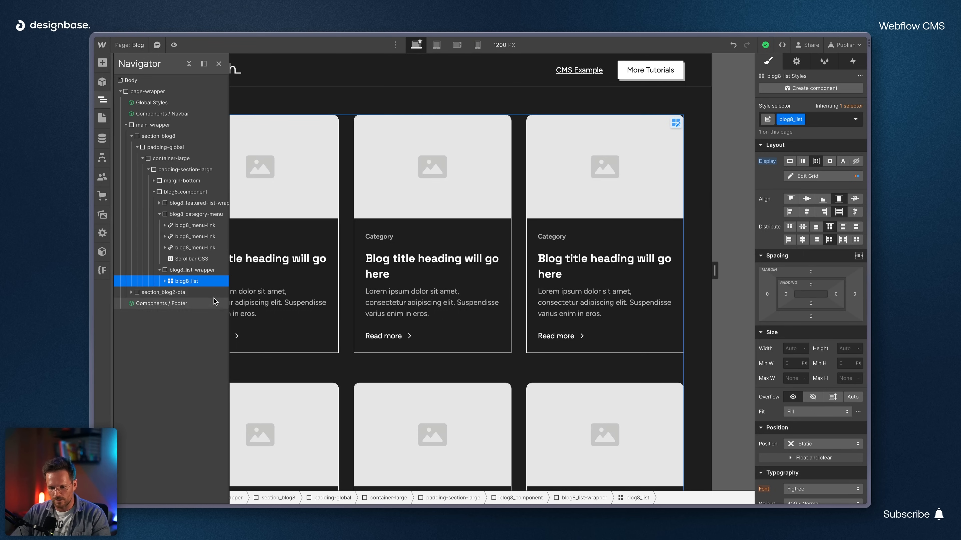
pyautogui.click(195, 271)
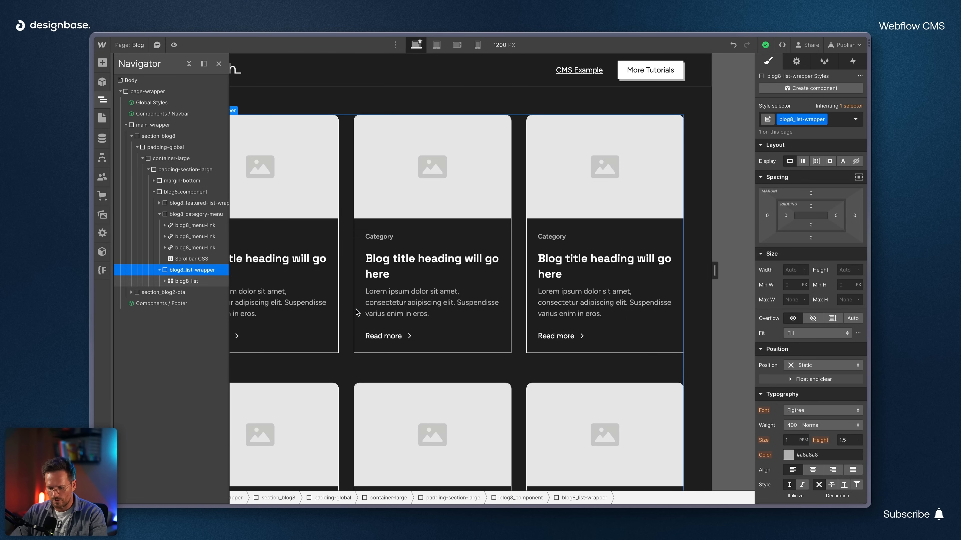
pyautogui.hotkey('ctrl', 'e')
pyautogui.write('collec')
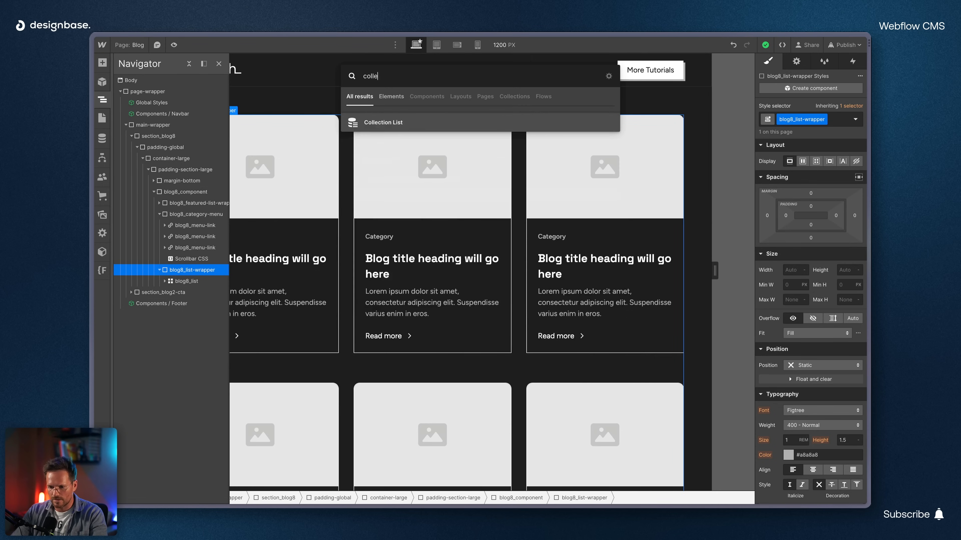
pyautogui.click(385, 121)
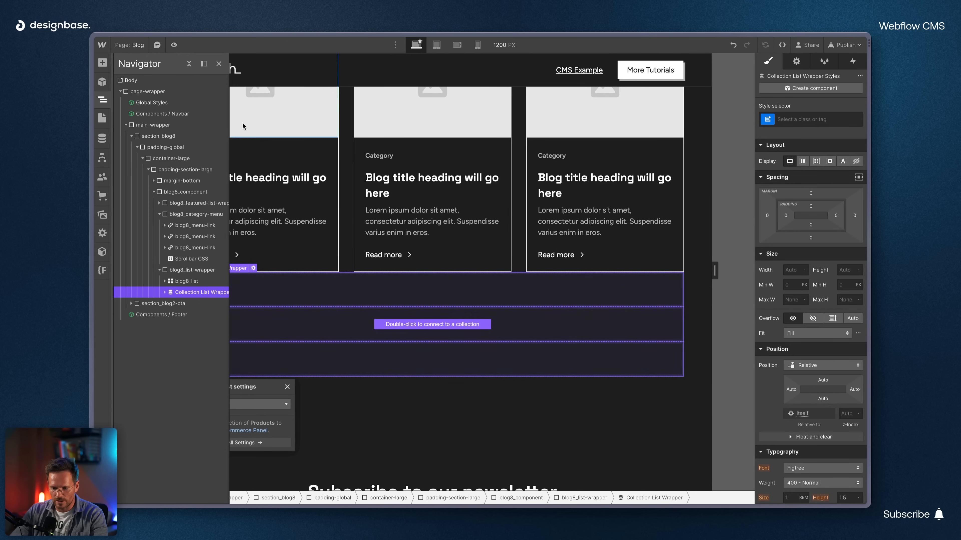
# - Connect the new collection list to the Blog Posts collection and close its settings
pyautogui.click(219, 64)
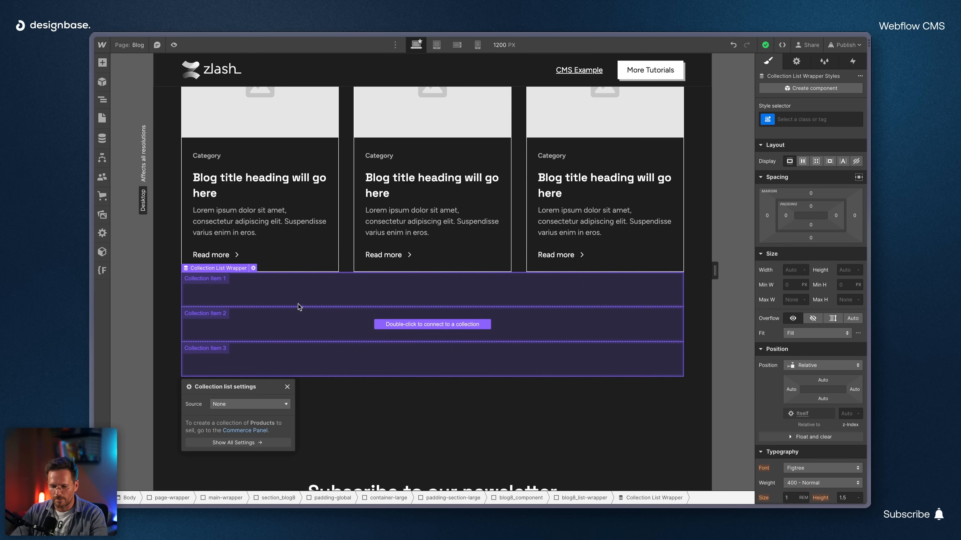
pyautogui.click(237, 406)
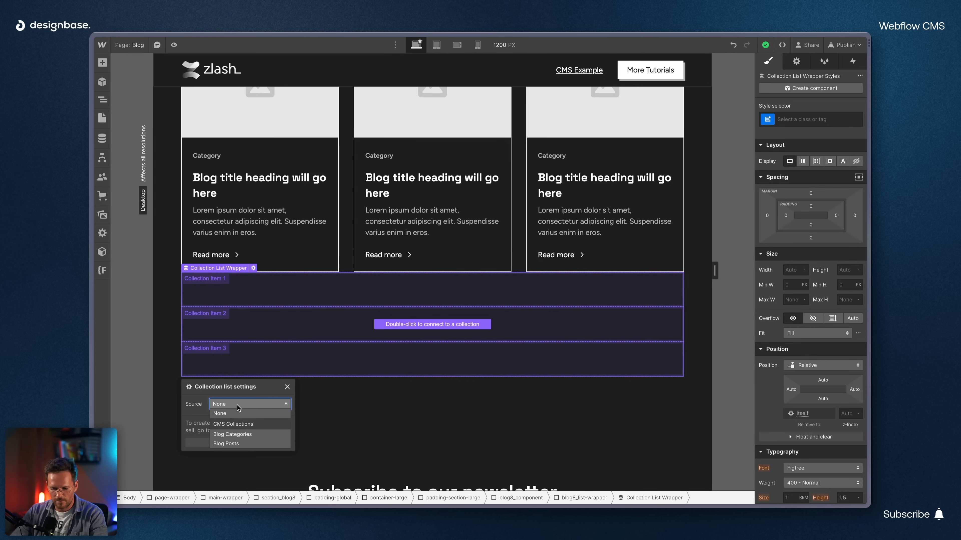
pyautogui.click(228, 444)
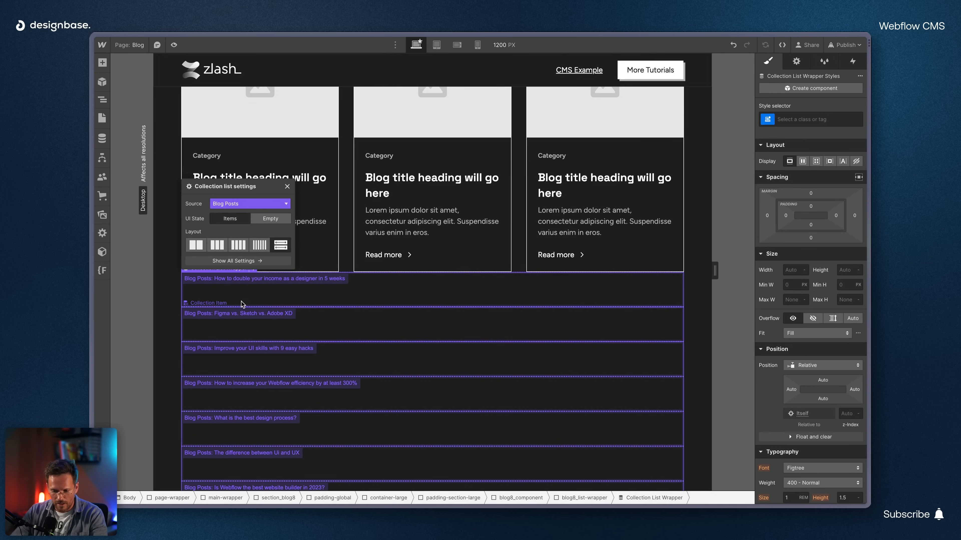
pyautogui.scroll(-5, 253, 313)
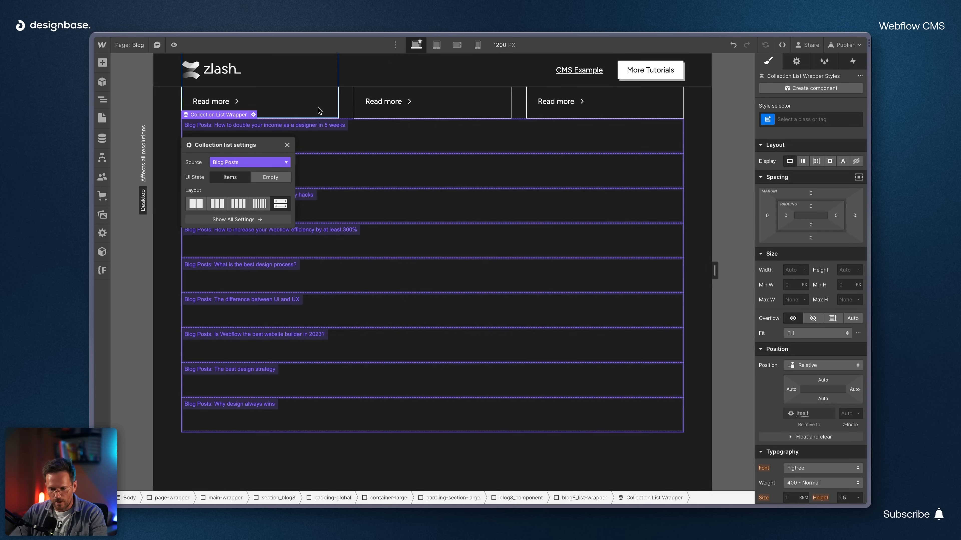
pyautogui.click(287, 145)
# - Examine the element structure of the static blog8_list and of the new collection list, including its Collection Item and Empty State
pyautogui.scroll(8, 338, 171)
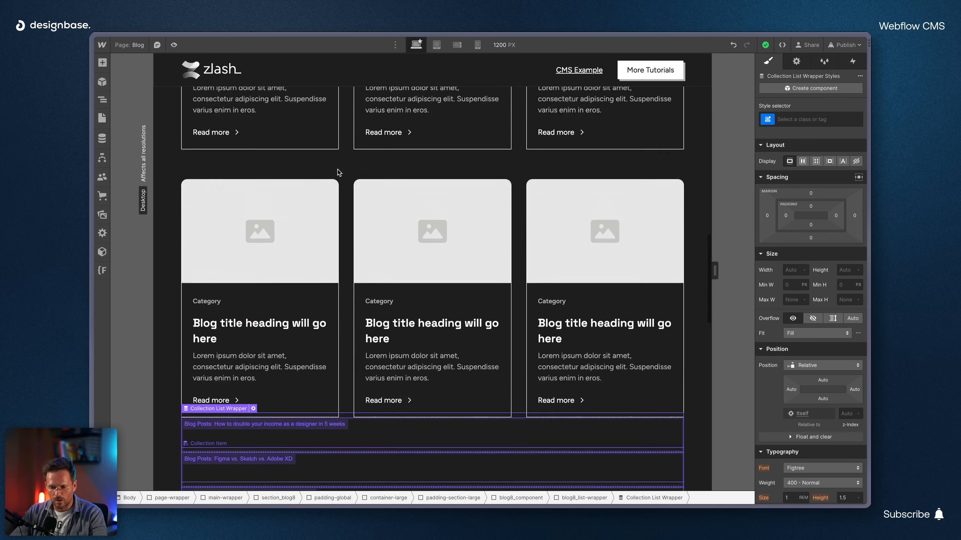
pyautogui.scroll(10, 338, 169)
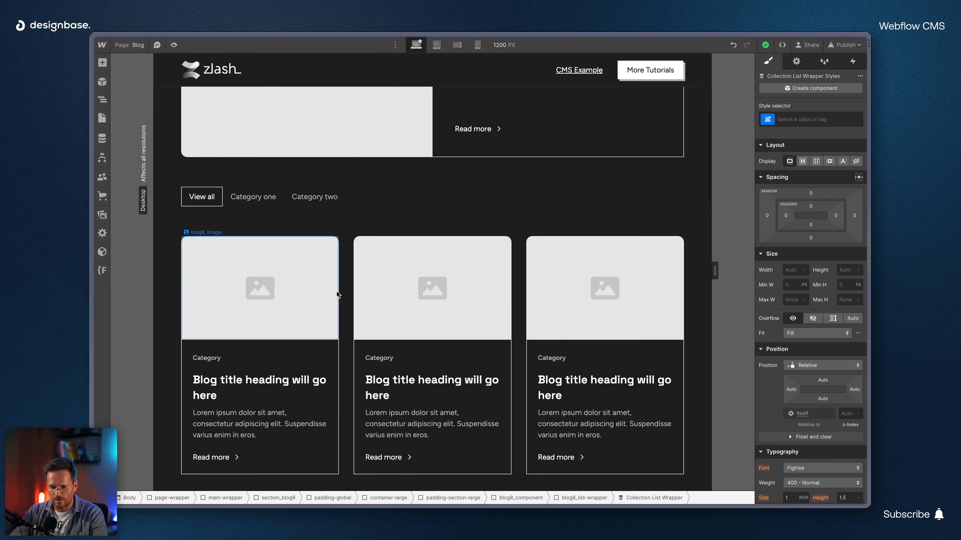
pyautogui.click(336, 290)
pyautogui.click(343, 287)
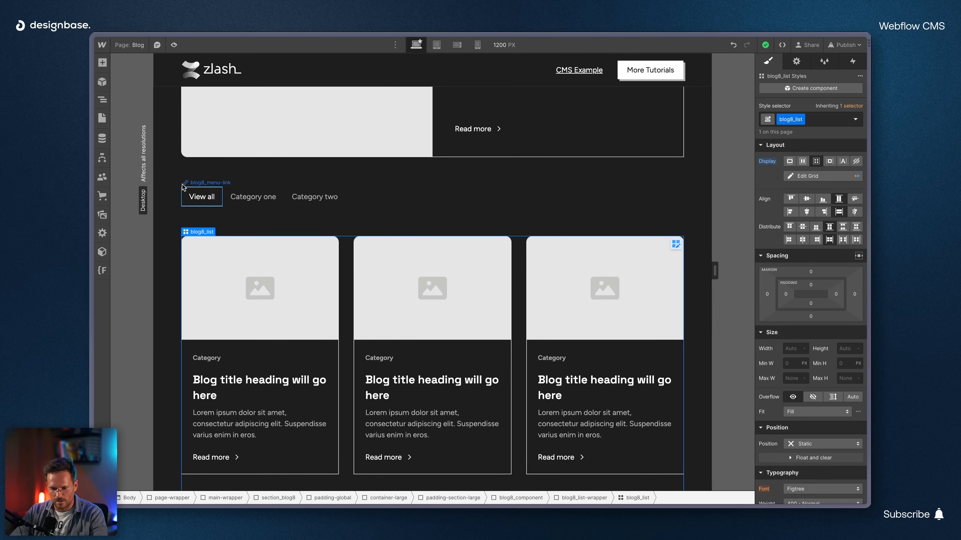
pyautogui.click(102, 99)
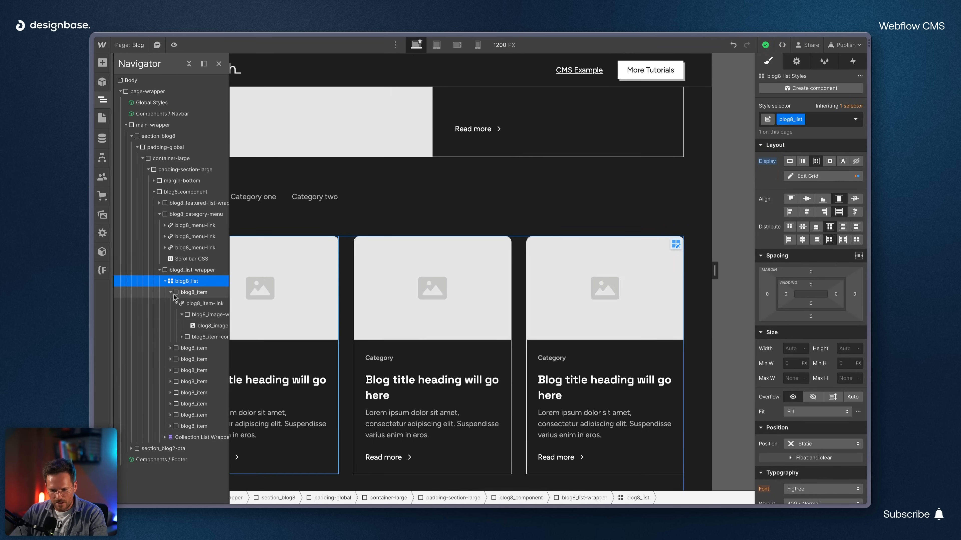
pyautogui.hscroll(2, 174, 294)
pyautogui.click(171, 269)
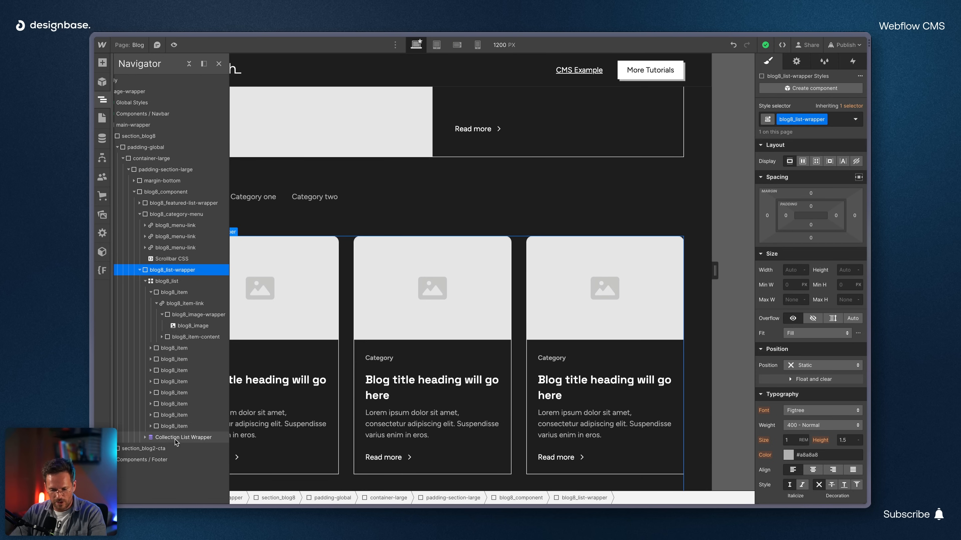
pyautogui.click(145, 439)
pyautogui.click(173, 447)
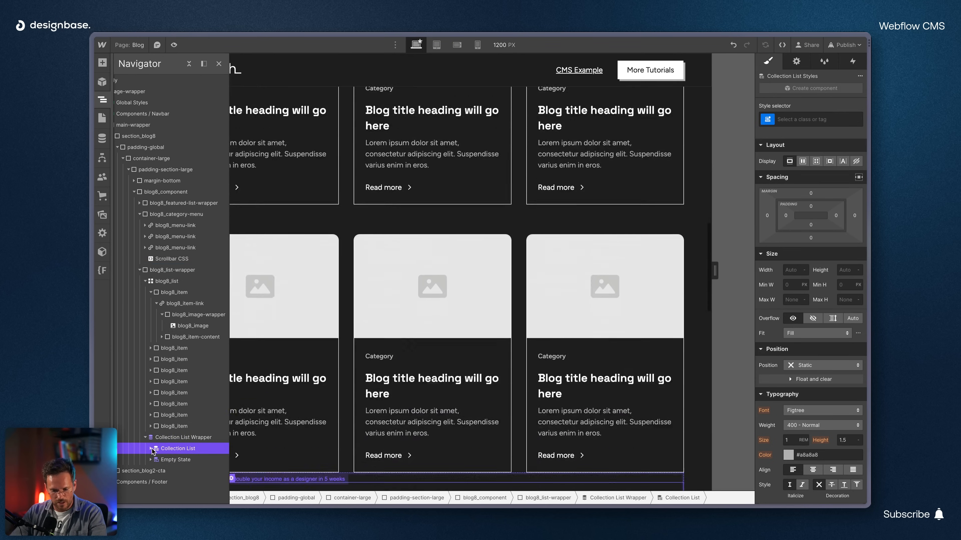
pyautogui.click(177, 460)
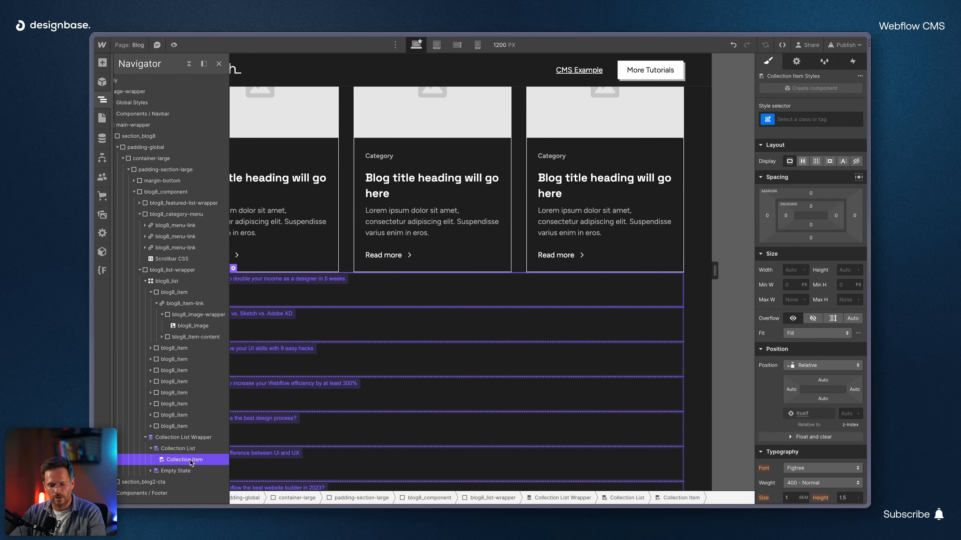
pyautogui.click(172, 471)
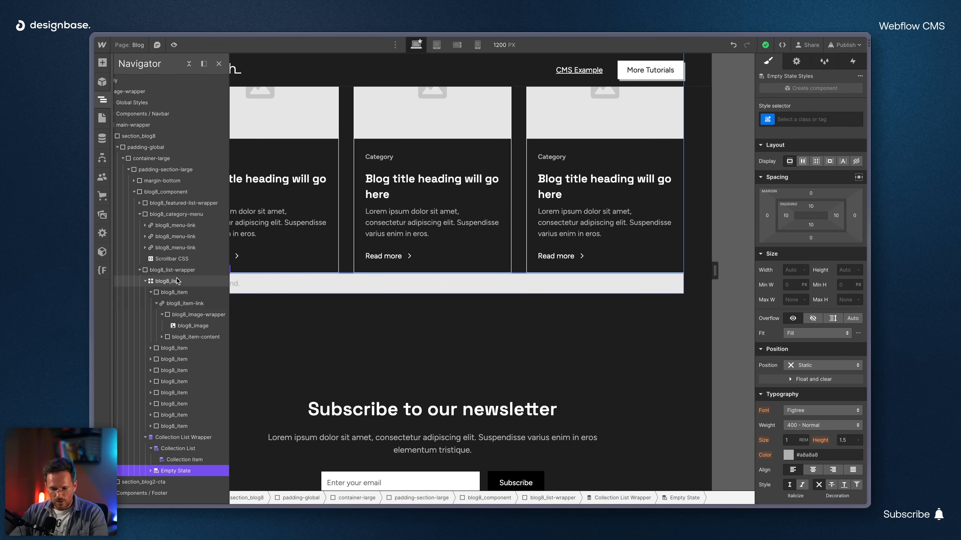
# - Apply the static wrapper's class blog8_list-wrapper to the Collection List Wrapper
pyautogui.click(164, 271)
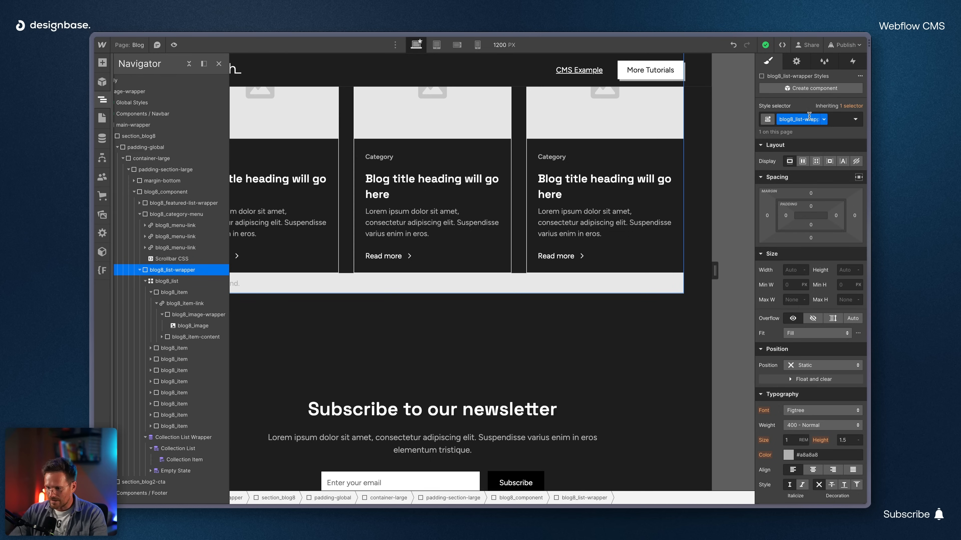
pyautogui.click(172, 437)
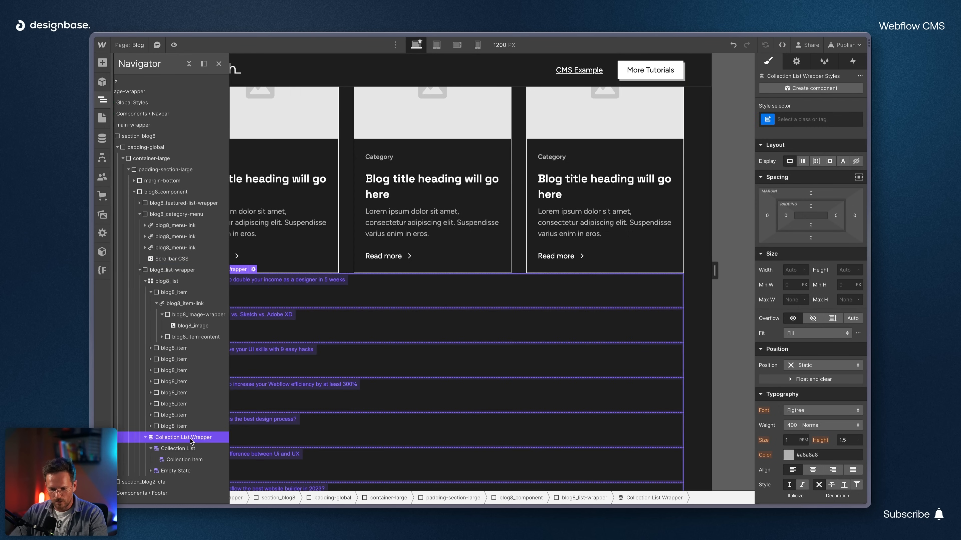
pyautogui.press('super+Return')
pyautogui.write('blog8_list-wrapper')
pyautogui.press('Return')
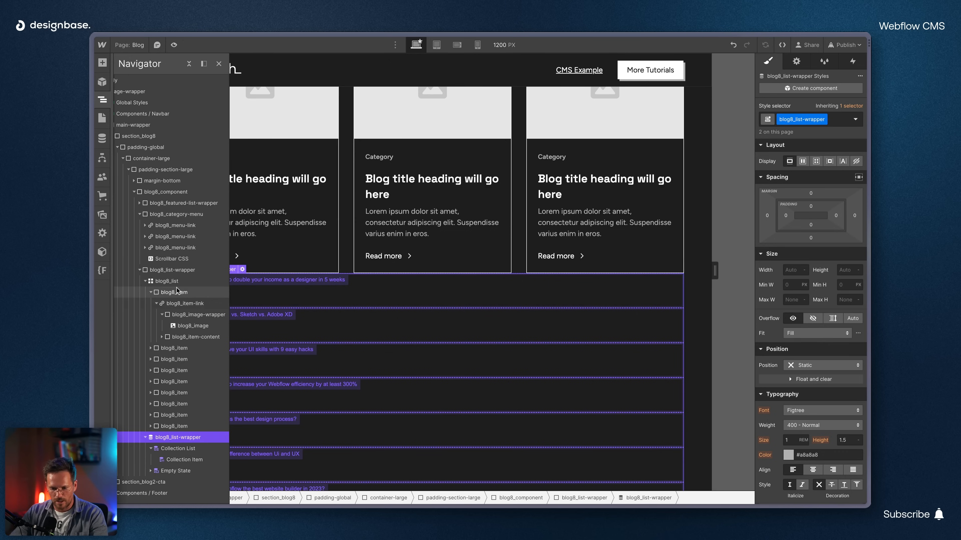
# - Apply the static grid's class blog8_list to the Collection List element
pyautogui.click(166, 281)
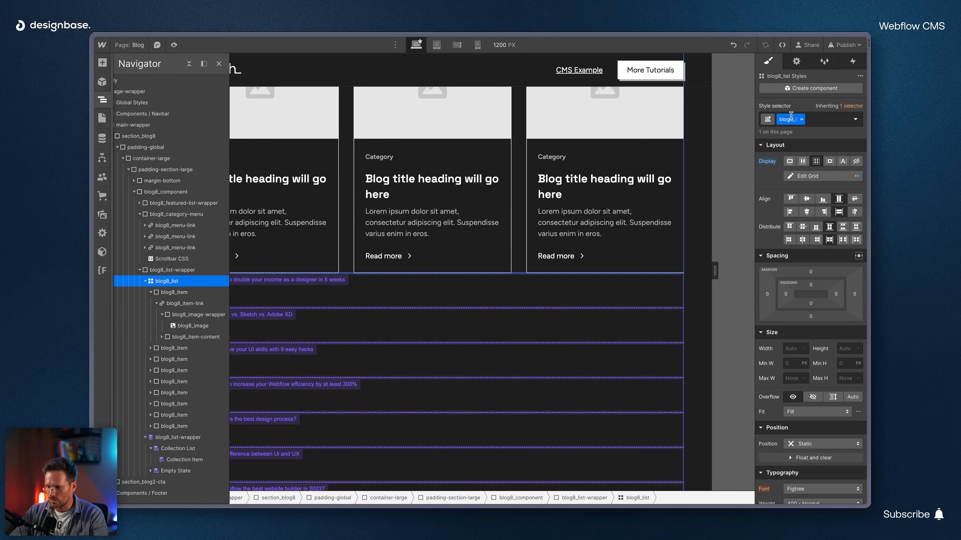
pyautogui.click(173, 449)
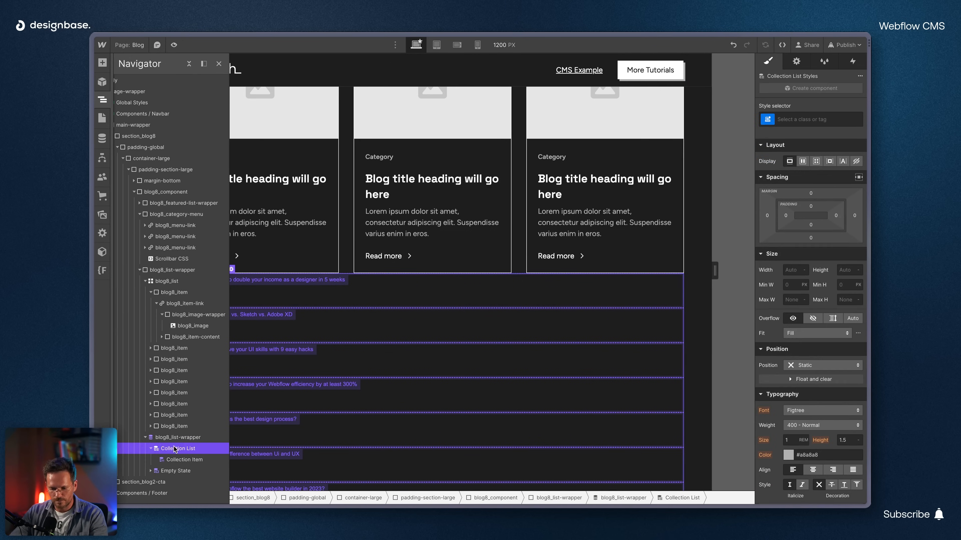
pyautogui.press('super+Return')
pyautogui.write('blog8_list')
pyautogui.click(791, 148)
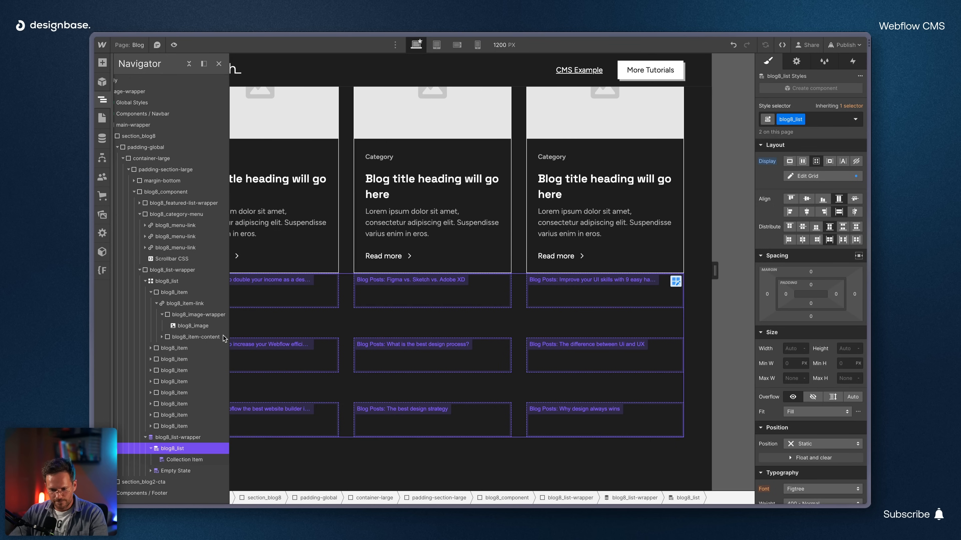
# - Apply the static card's class blog8_item to the Collection Item
pyautogui.click(173, 292)
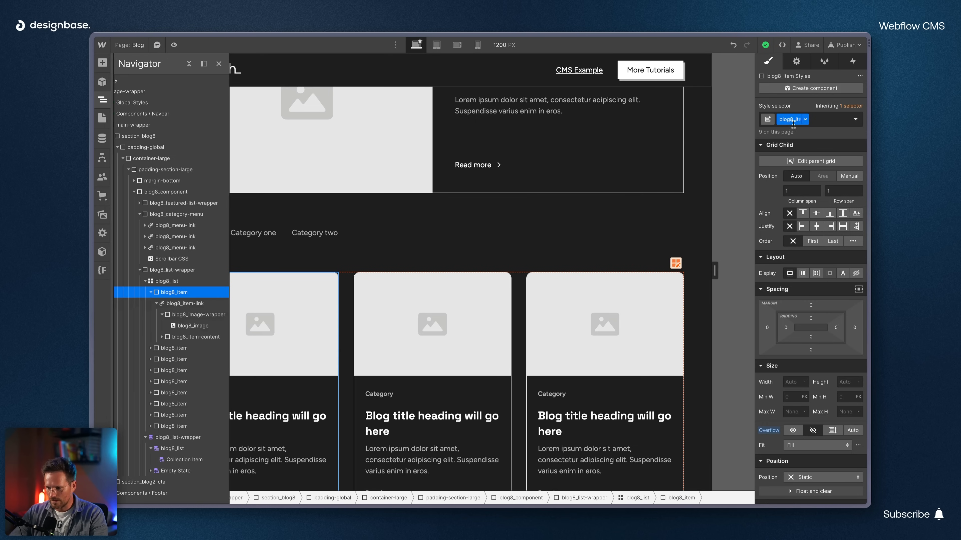
pyautogui.click(180, 459)
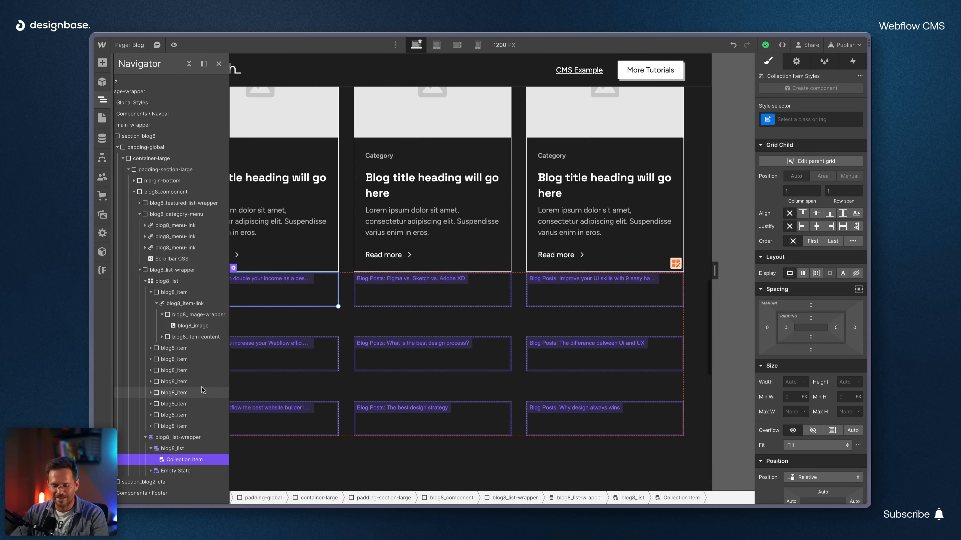
pyautogui.hotkey('ctrl', 'Return')
pyautogui.write('blog8_item')
pyautogui.press('Return')
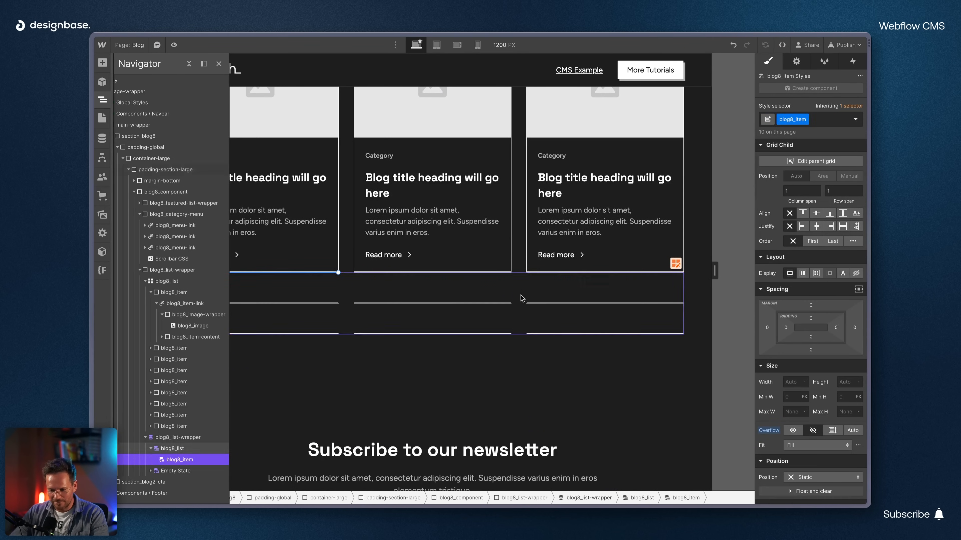
# - Copy the blog8_item-link block with its contents from the first static card into the collection list's blog8_item
pyautogui.click(156, 304)
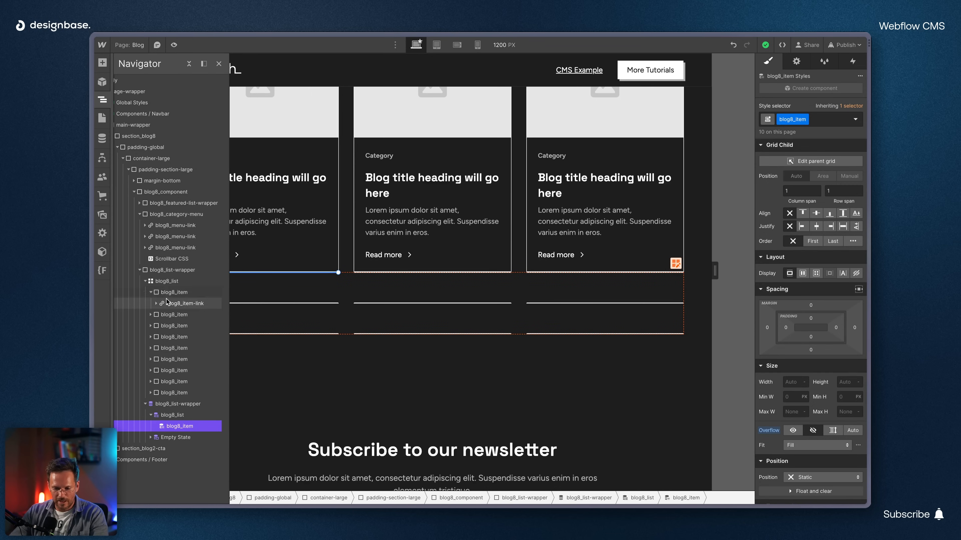
pyautogui.click(156, 304)
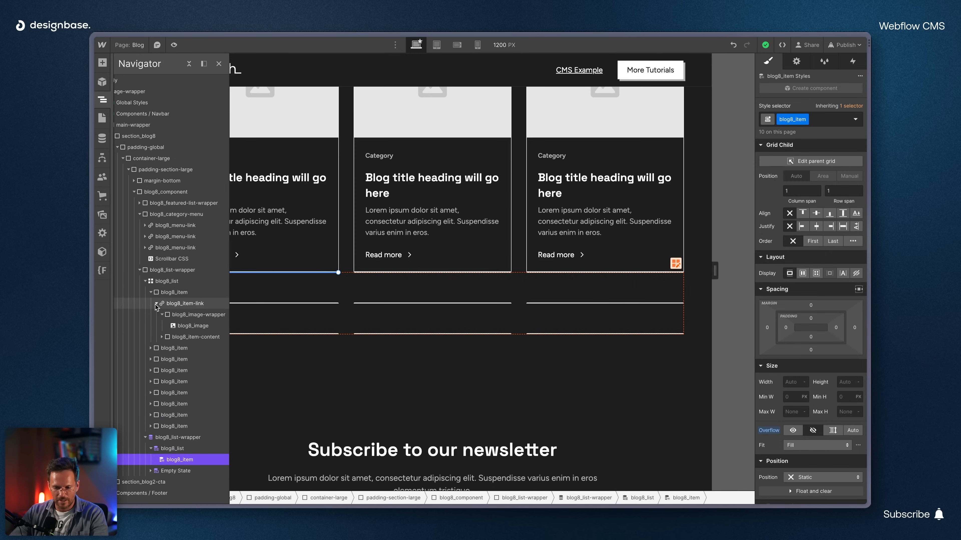
pyautogui.click(182, 302)
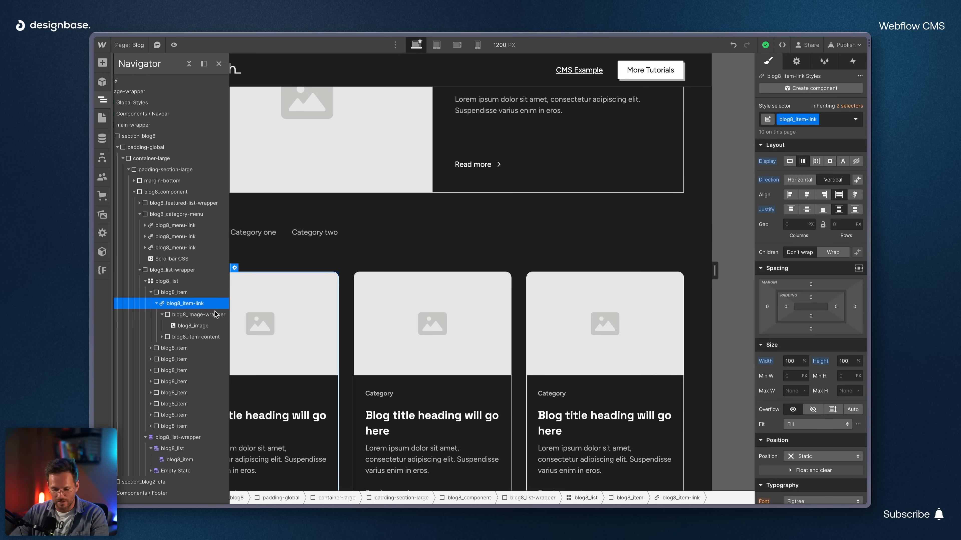
pyautogui.click(176, 460)
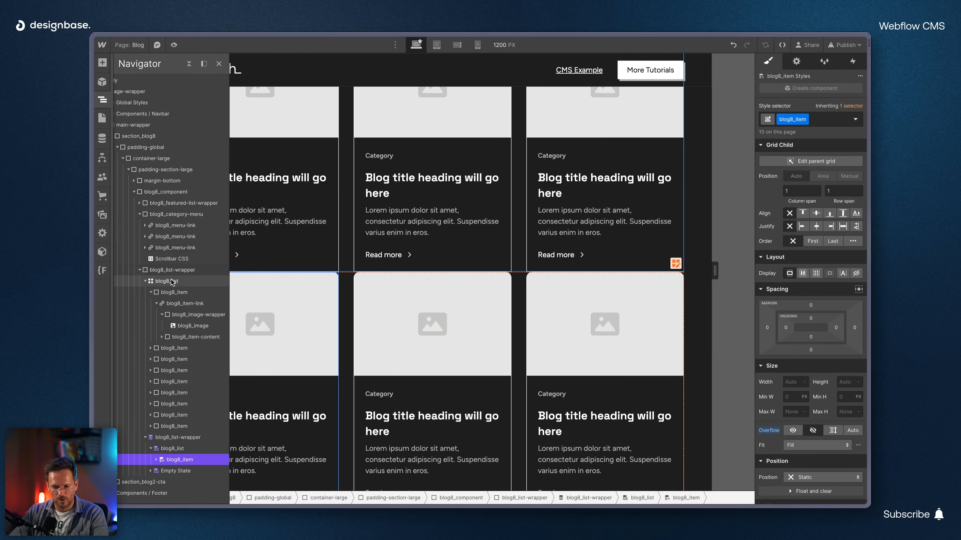
# - Delete the static blog8_list grid from the outer blog8_list-wrapper, keeping the collection list
pyautogui.click(150, 270)
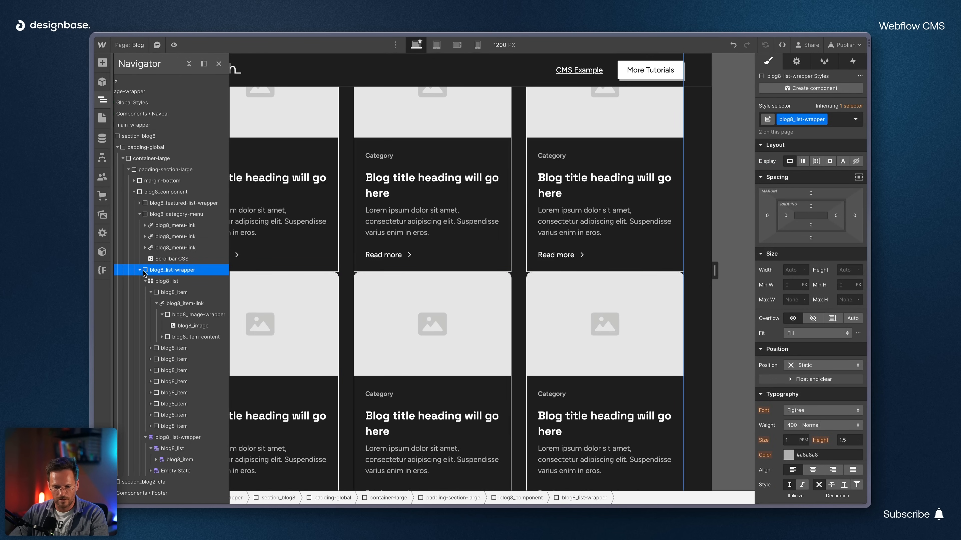
pyautogui.click(153, 281)
pyautogui.press('Delete')
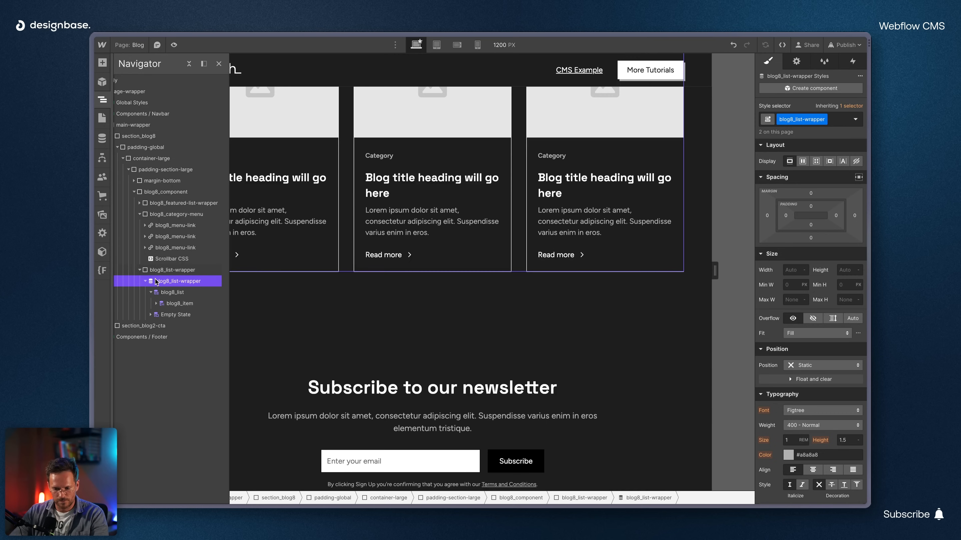
# - Move the blog8_list-wrapper collection list directly into blog8_component and delete the empty static blog8_list-wrapper
pyautogui.moveTo(155, 282); pyautogui.dragTo(150, 268)
pyautogui.click(161, 280)
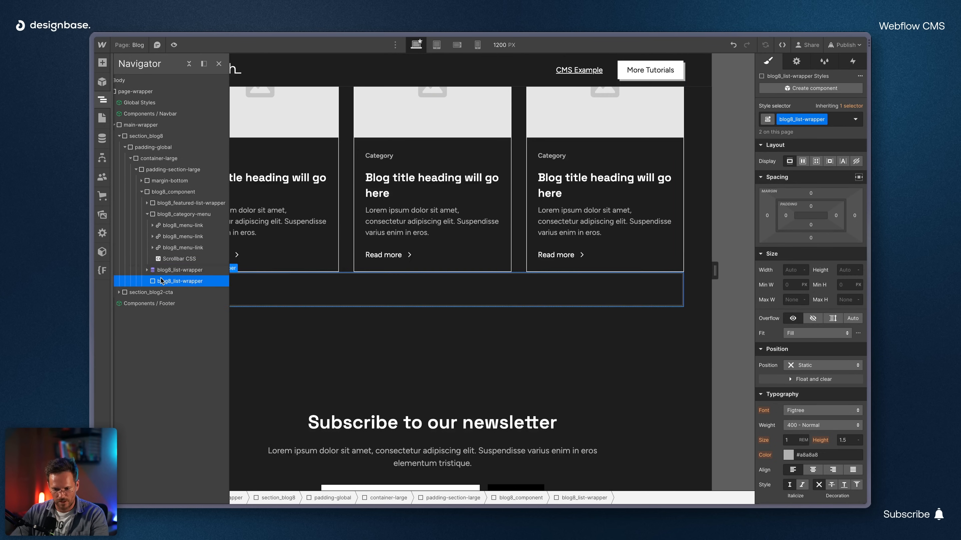
pyautogui.press('Delete')
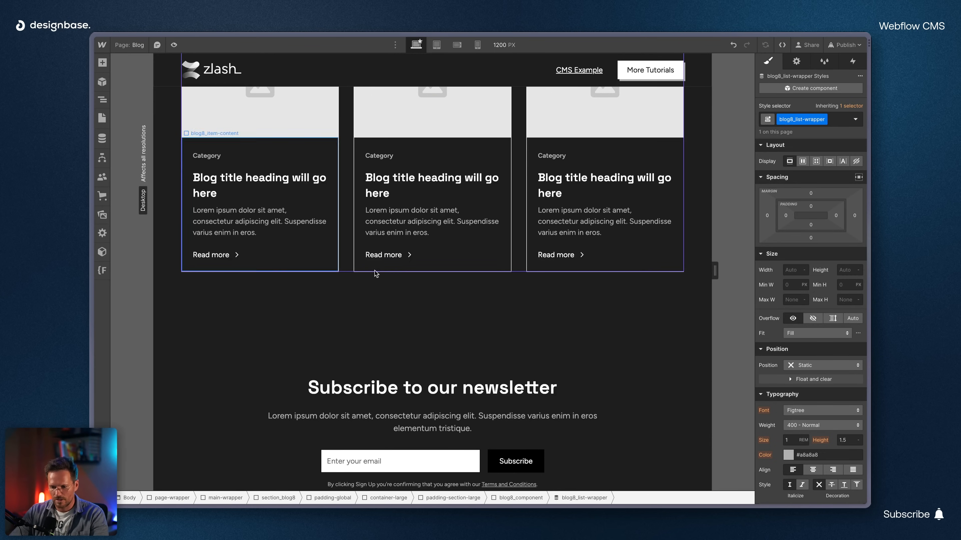
# - Connect the blog8_image in the first collection card to the Thumbnail Image field of Blog Posts
pyautogui.scroll(5, 409, 283)
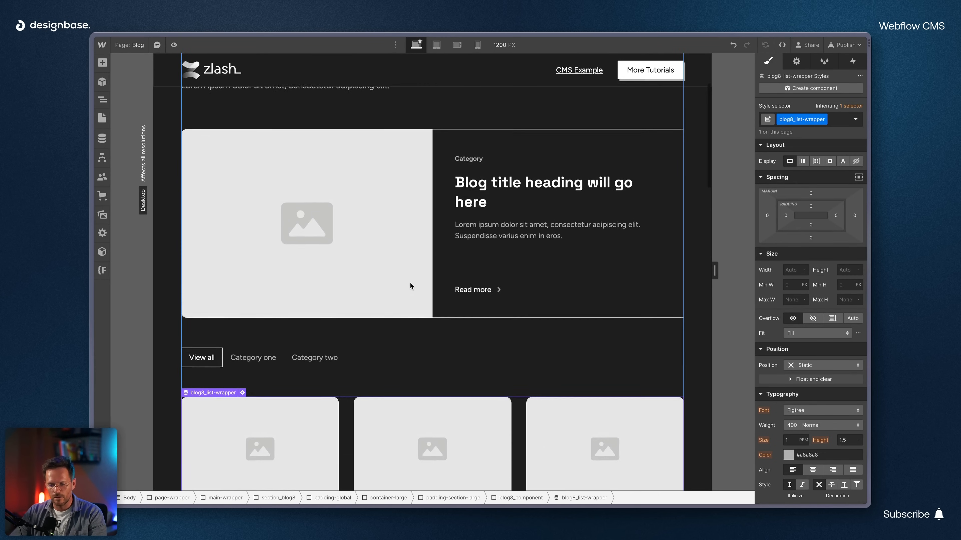
pyautogui.scroll(-5, 410, 283)
pyautogui.scroll(1, 410, 283)
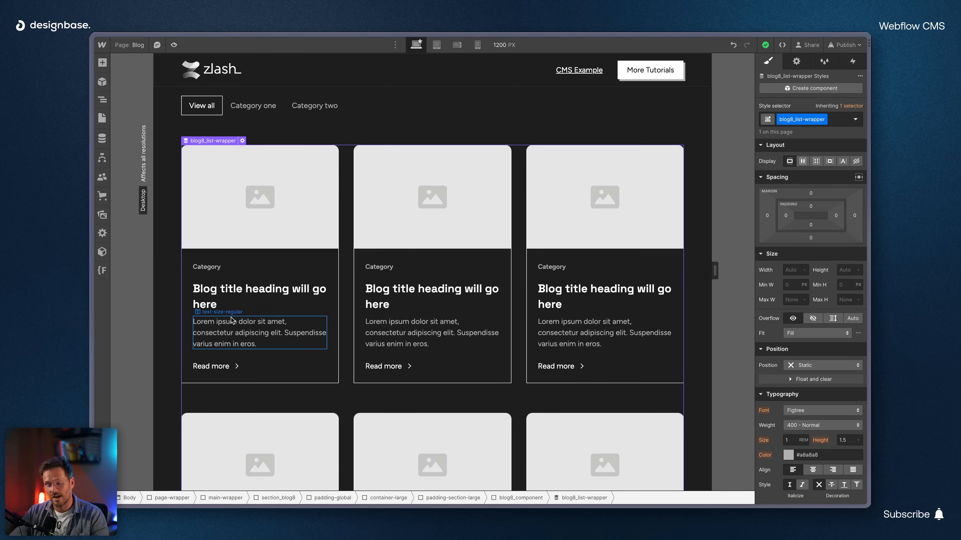
pyautogui.click(227, 172)
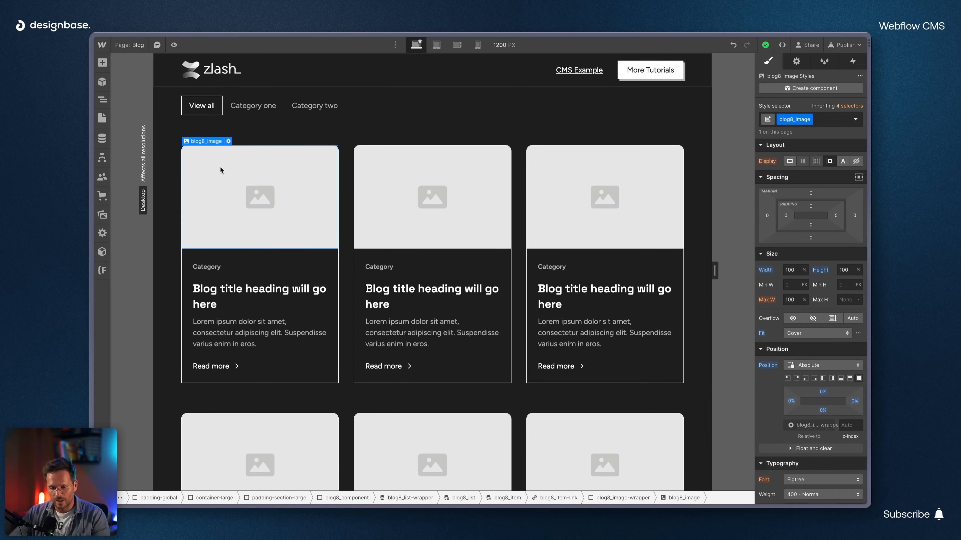
pyautogui.click(229, 141)
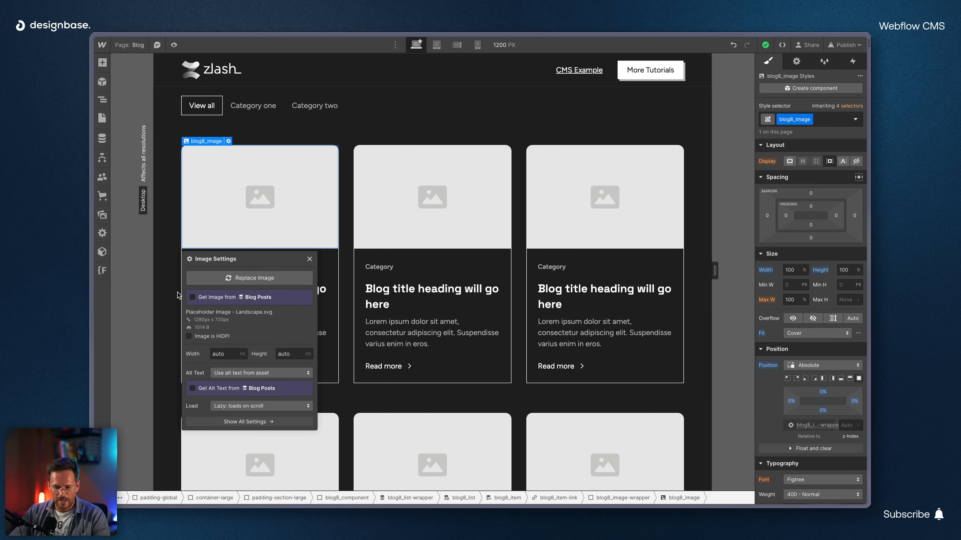
pyautogui.click(213, 296)
pyautogui.click(212, 310)
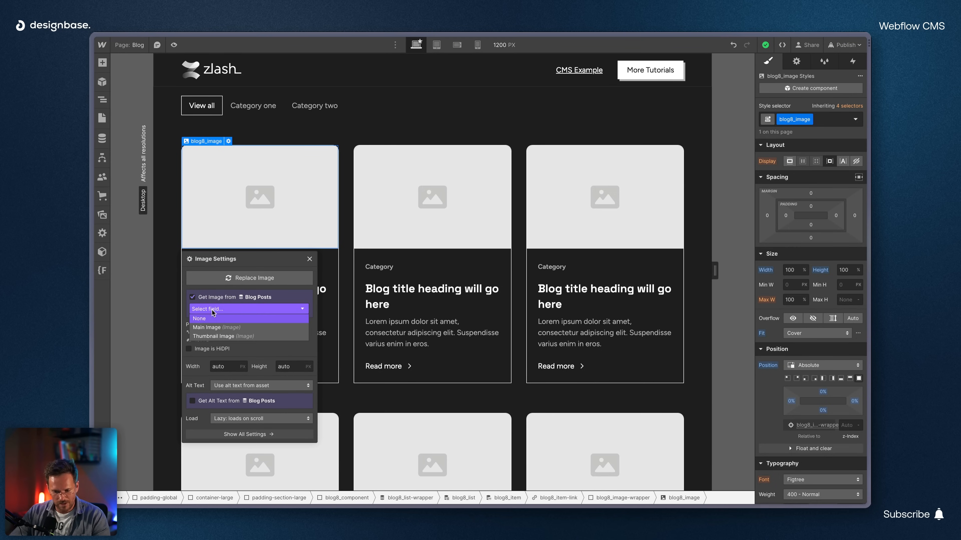
pyautogui.click(222, 336)
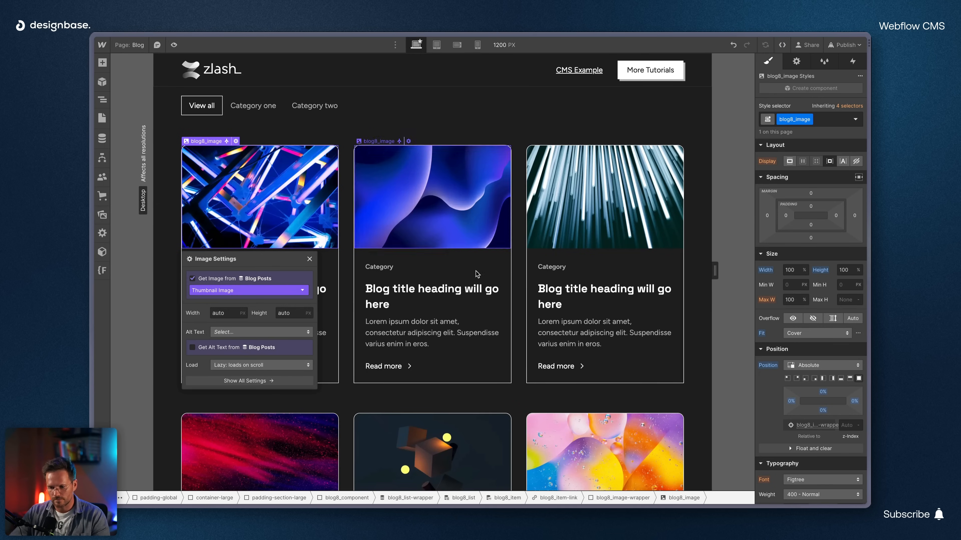
pyautogui.click(502, 103)
# - Connect the card's category label to the referenced category's Name field from Blog Posts
pyautogui.scroll(-7, 498, 306)
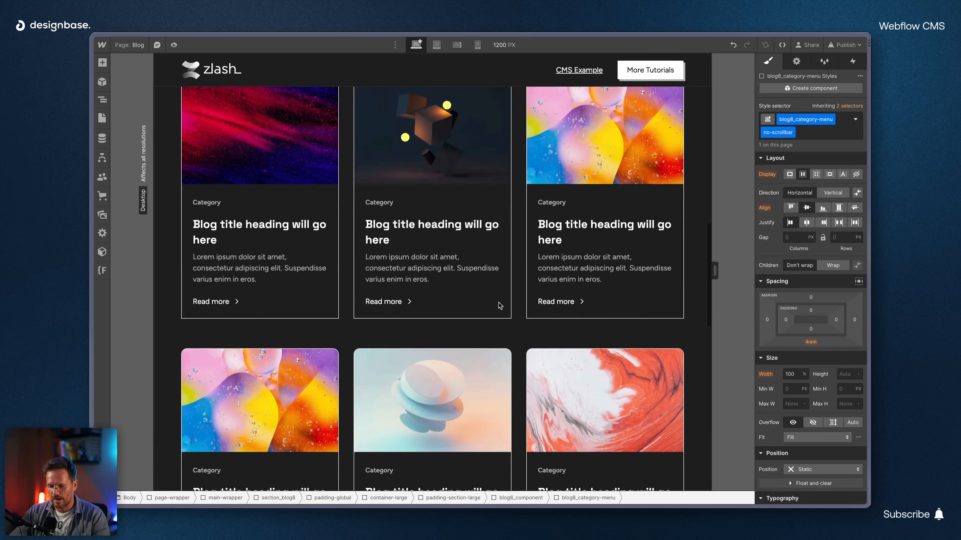
pyautogui.scroll(-3, 499, 305)
pyautogui.scroll(10, 499, 303)
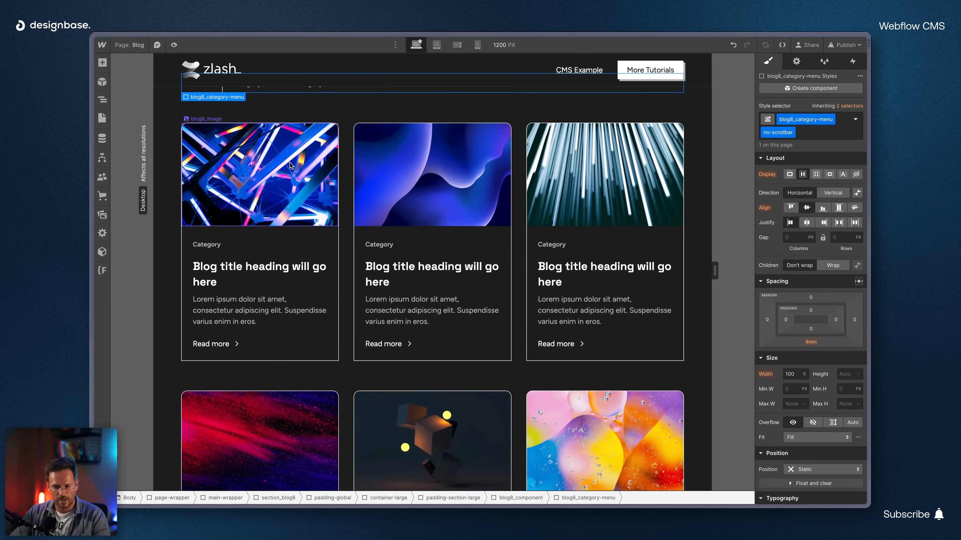
pyautogui.click(216, 245)
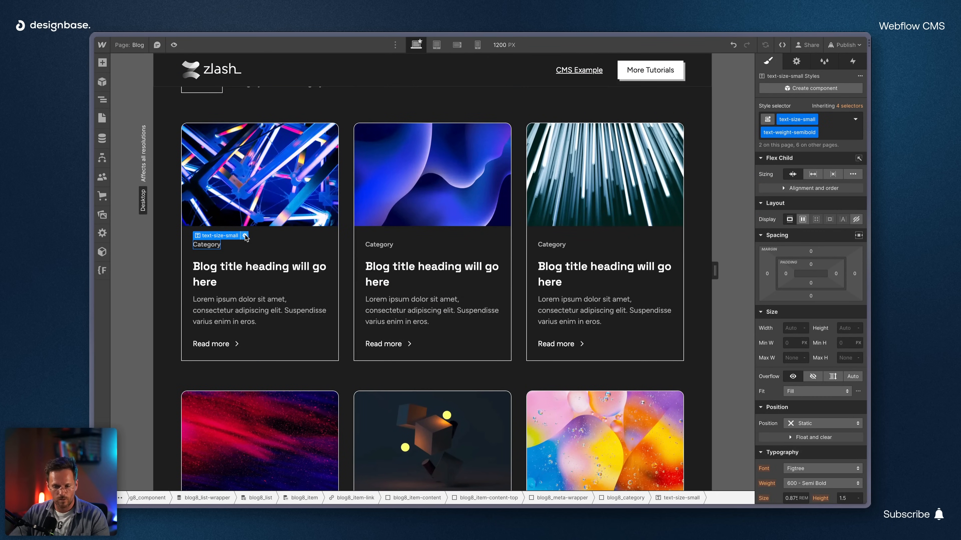
pyautogui.click(245, 235)
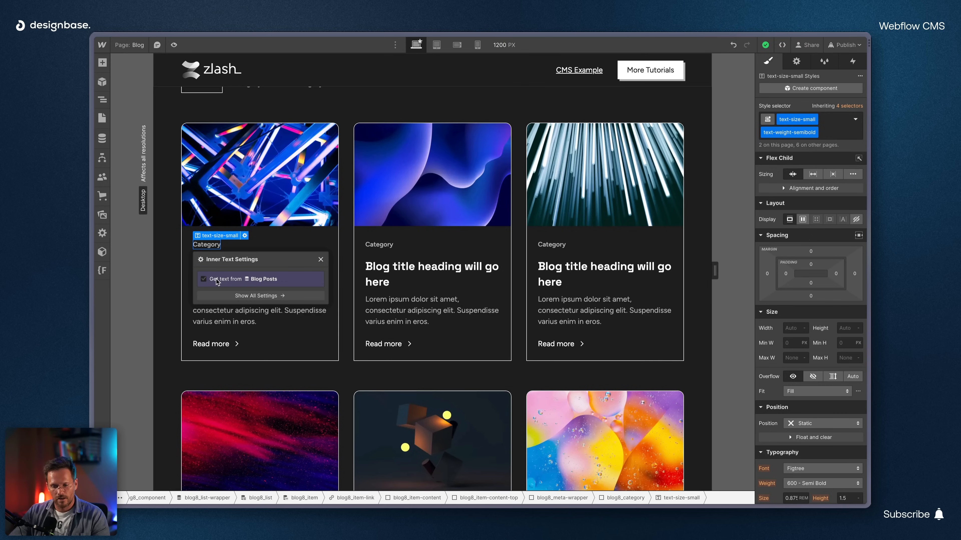
pyautogui.click(224, 282)
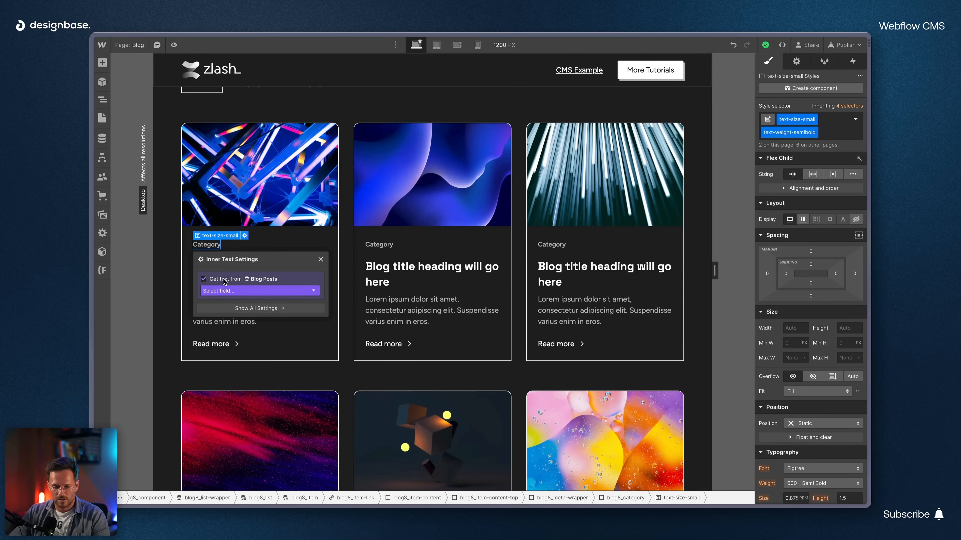
pyautogui.click(244, 291)
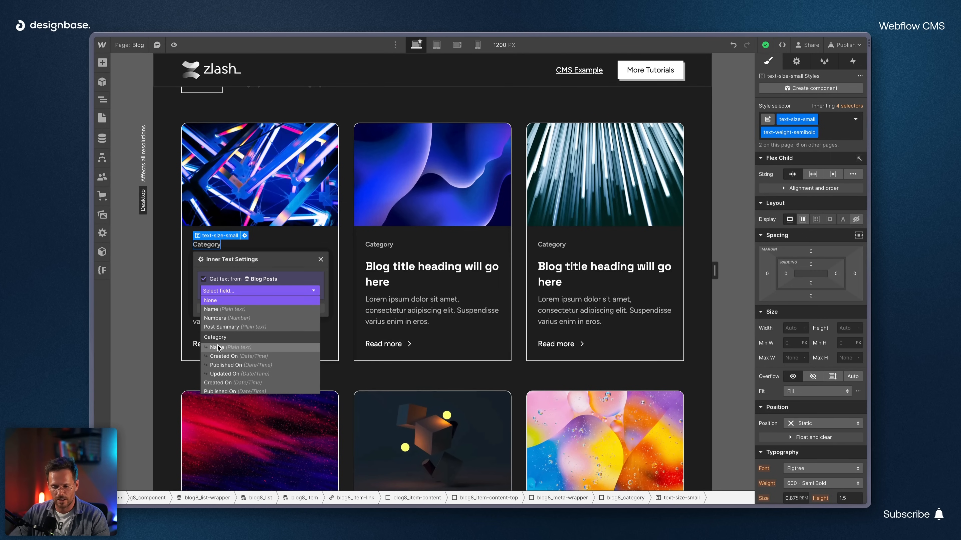
pyautogui.click(231, 348)
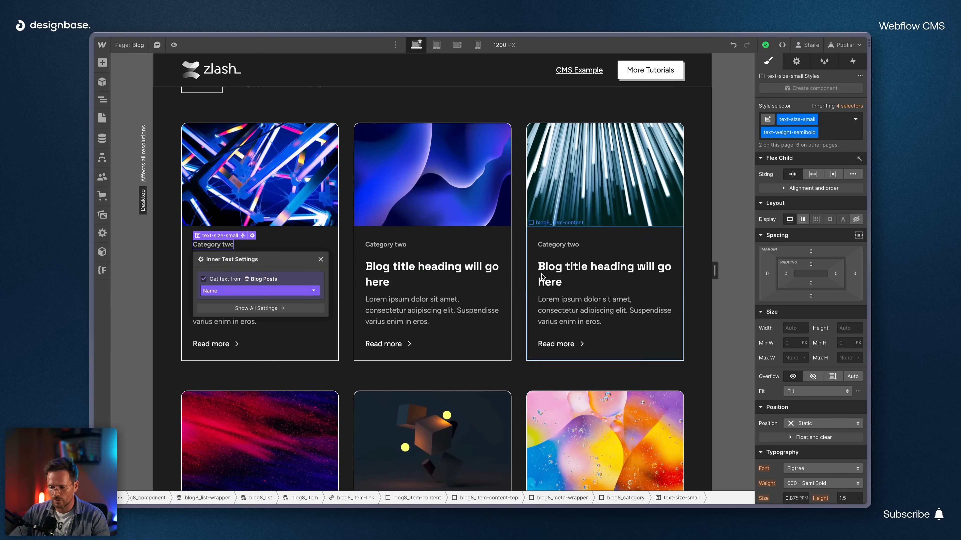
# - Connect the H3 title heading in the blog cards to the Name field of Blog Posts
pyautogui.scroll(-10, 542, 277)
pyautogui.scroll(-3, 542, 274)
pyautogui.scroll(3, 429, 176)
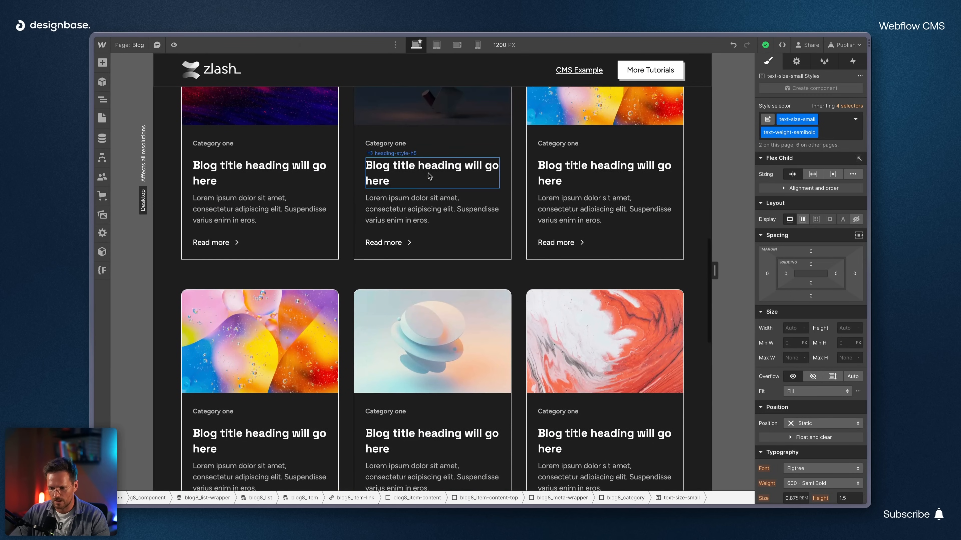
pyautogui.scroll(10, 459, 249)
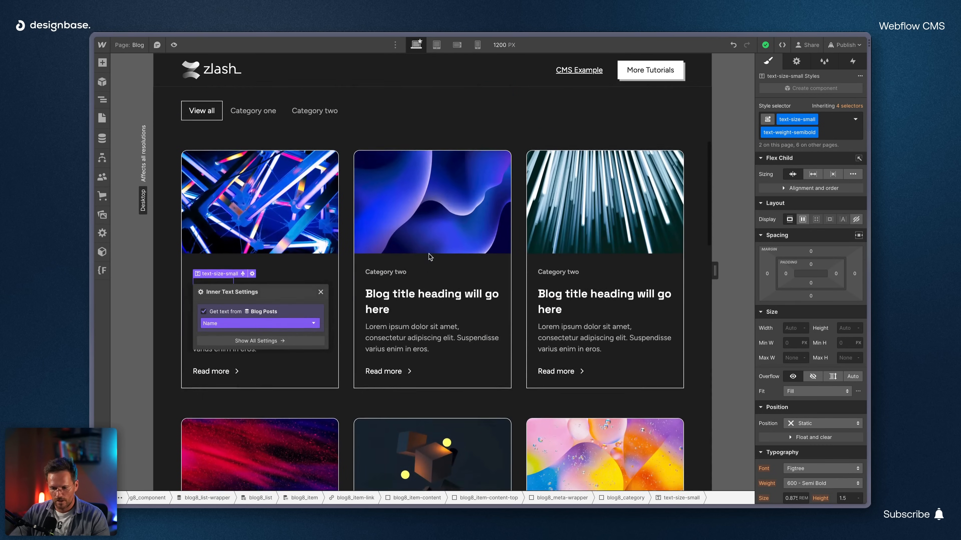
pyautogui.click(402, 266)
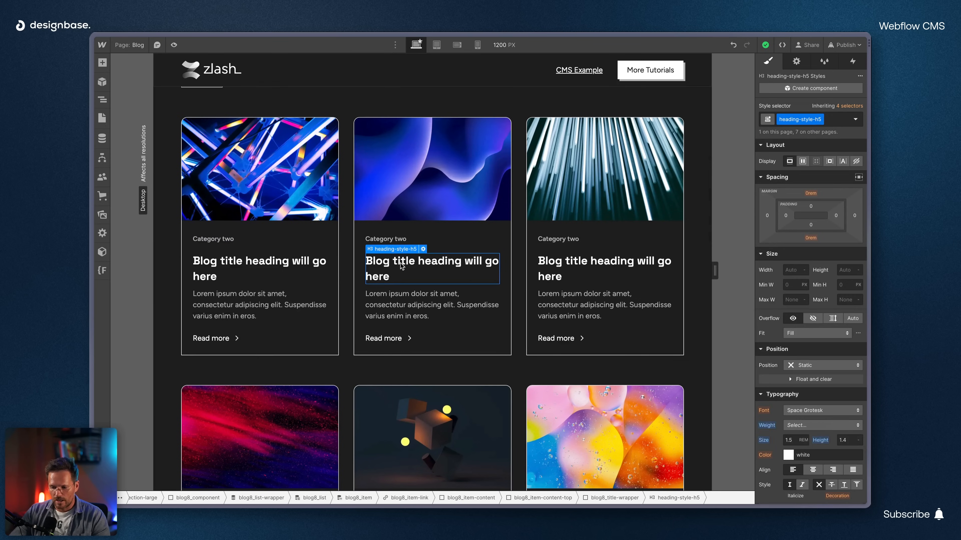
pyautogui.click(423, 249)
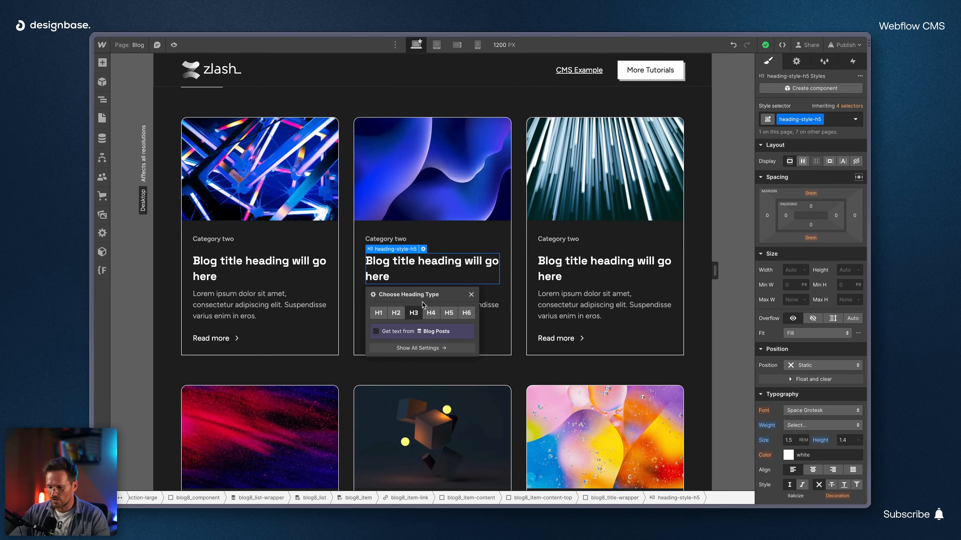
pyautogui.click(796, 61)
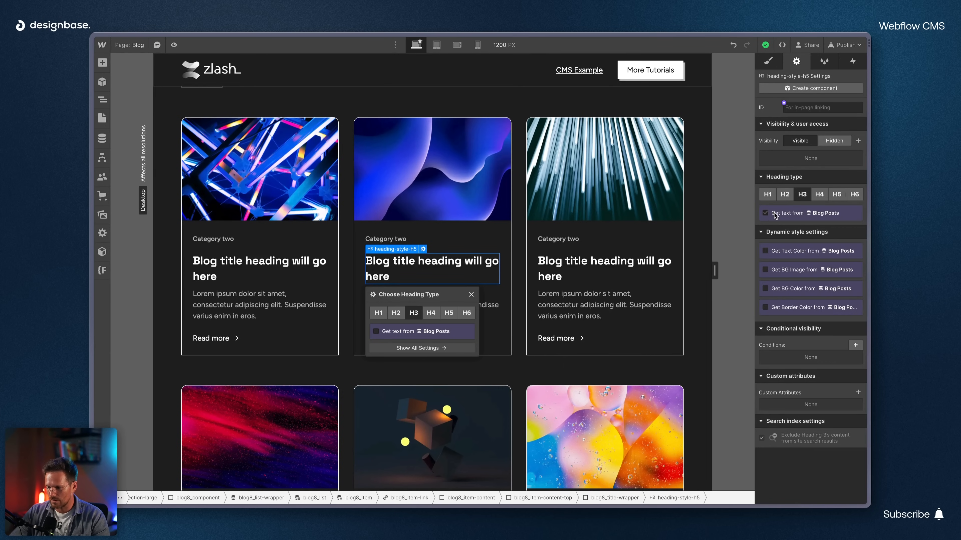
pyautogui.click(765, 214)
pyautogui.click(773, 225)
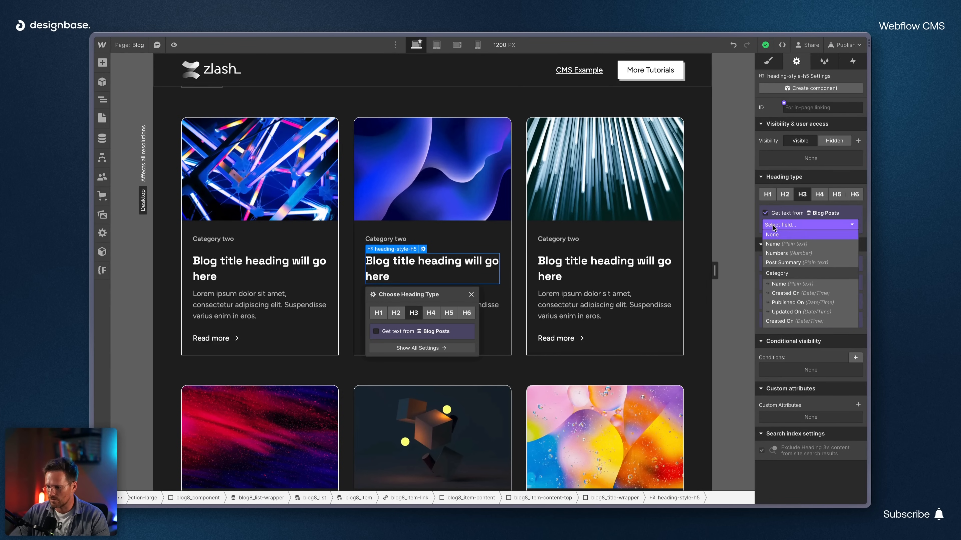
pyautogui.click(775, 243)
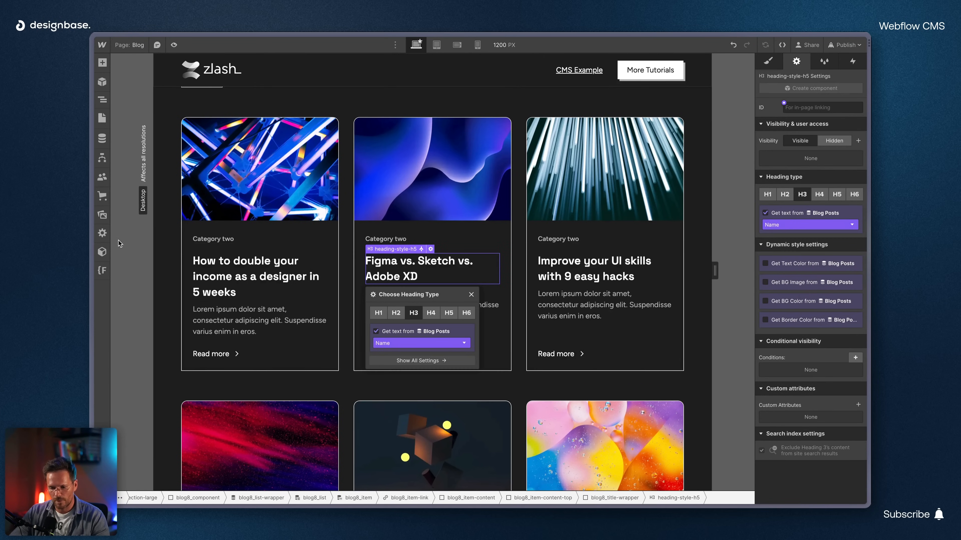
# - Connect the card's text-size-regular description to the Post Summary field of Blog Posts
pyautogui.click(208, 323)
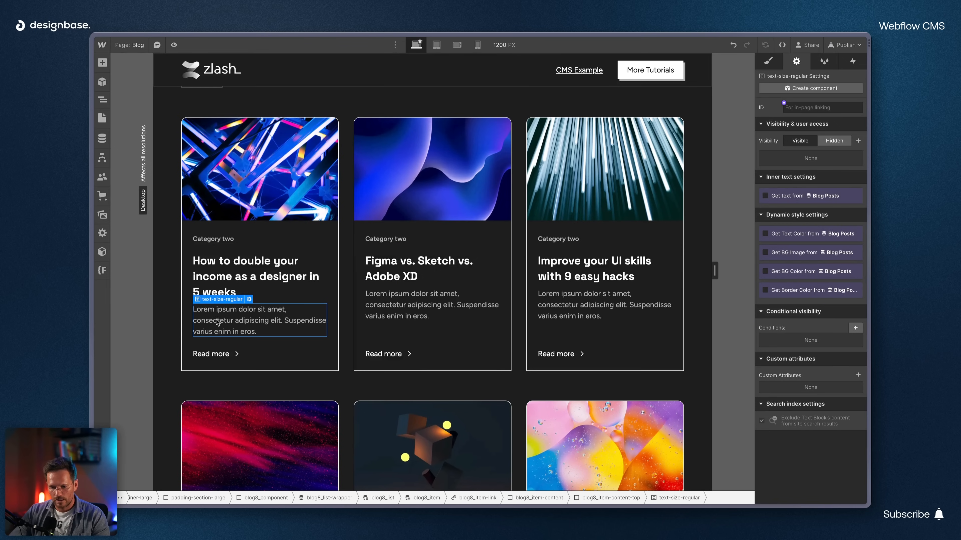
pyautogui.click(249, 299)
pyautogui.click(214, 367)
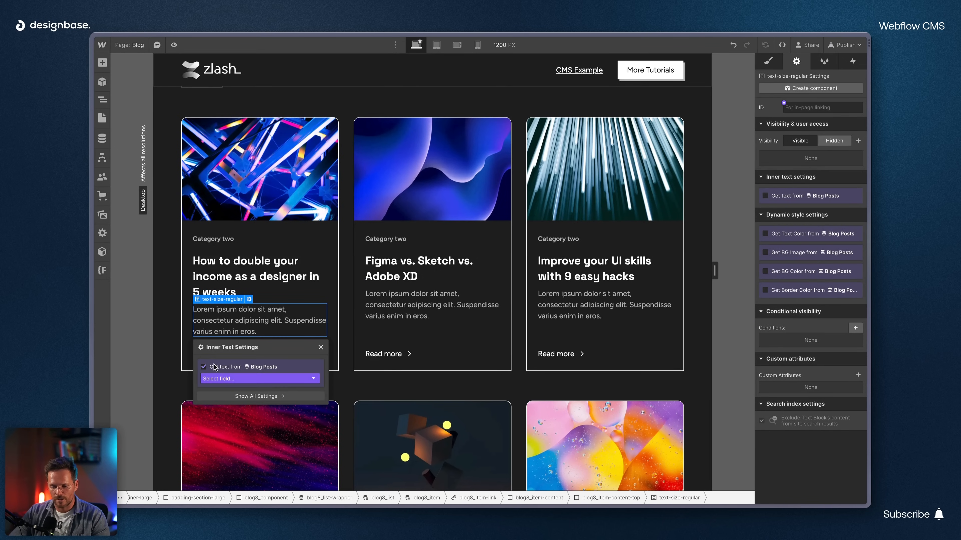
pyautogui.scroll(-2, 276, 297)
pyautogui.click(226, 305)
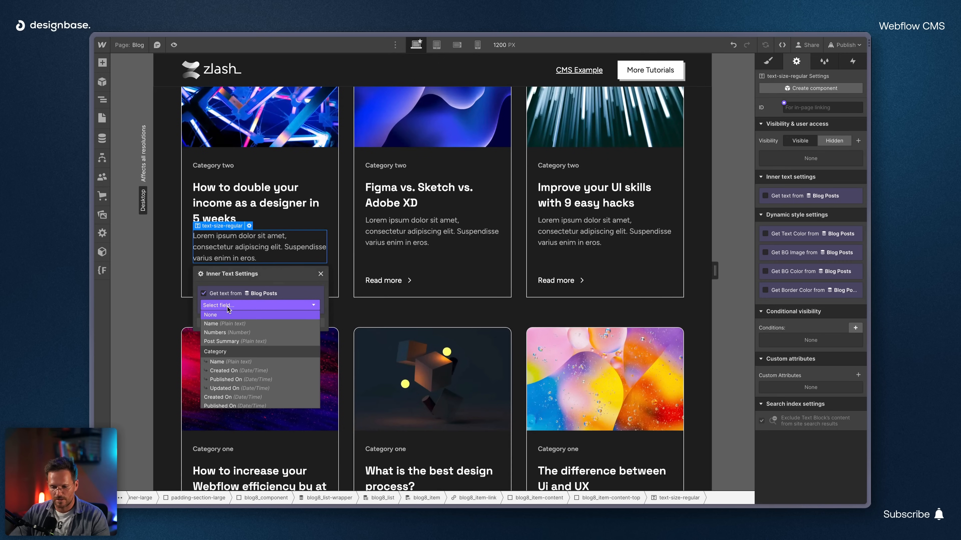
pyautogui.click(236, 341)
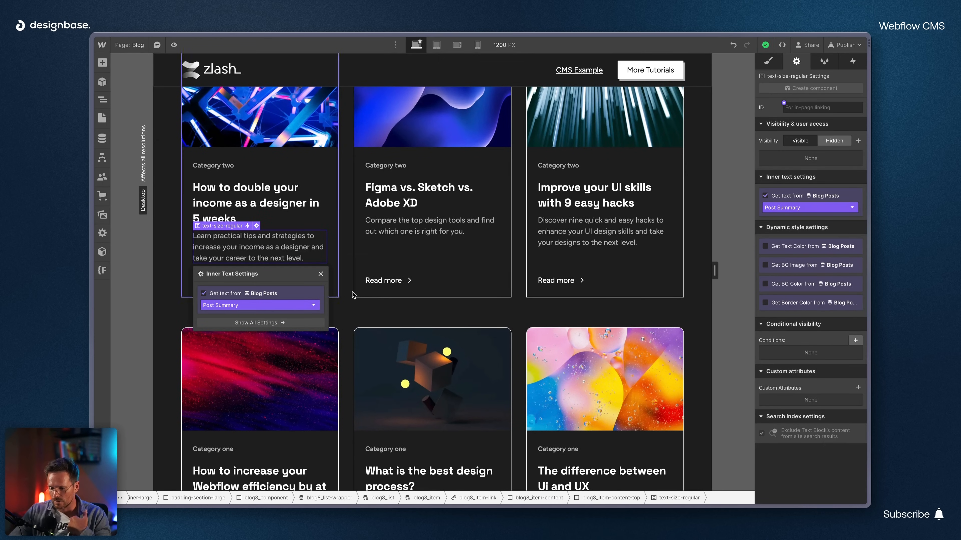
pyautogui.click(473, 254)
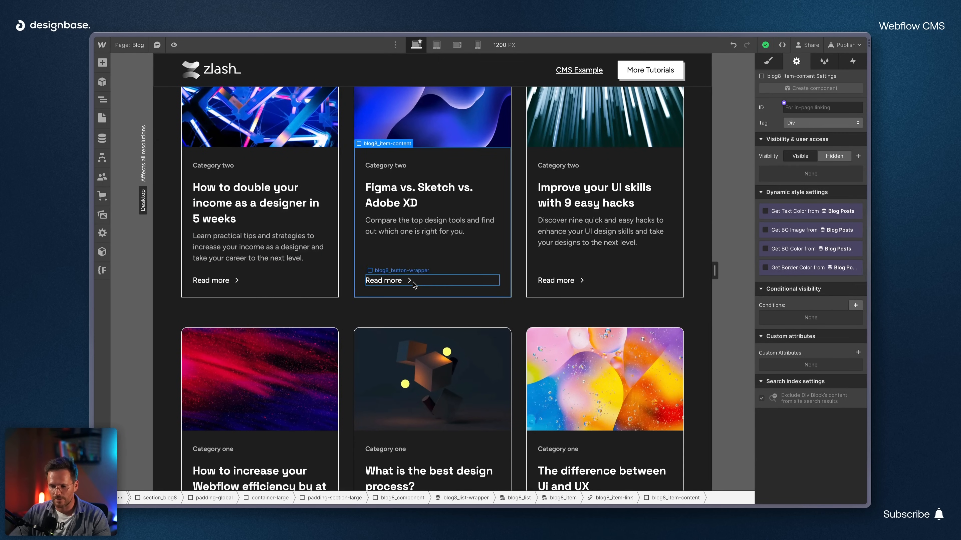
# - Select the blog8_item-link block that wraps the first card in the blog collection list
pyautogui.scroll(-5, 337, 373)
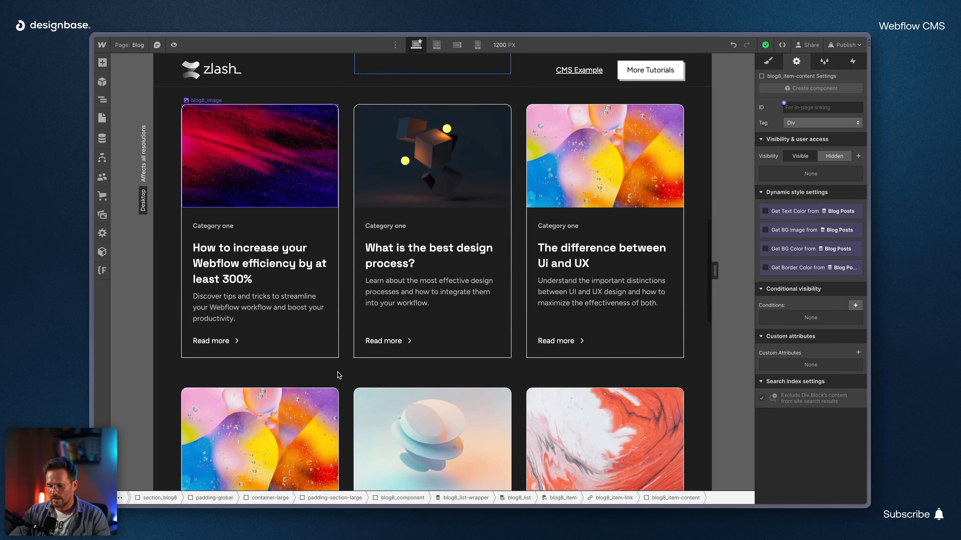
pyautogui.scroll(5, 337, 372)
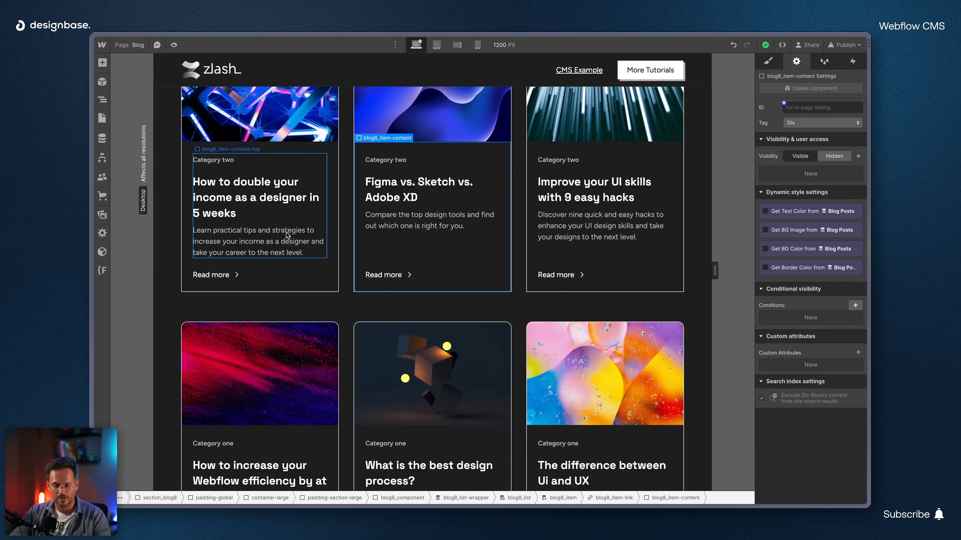
pyautogui.scroll(2, 282, 257)
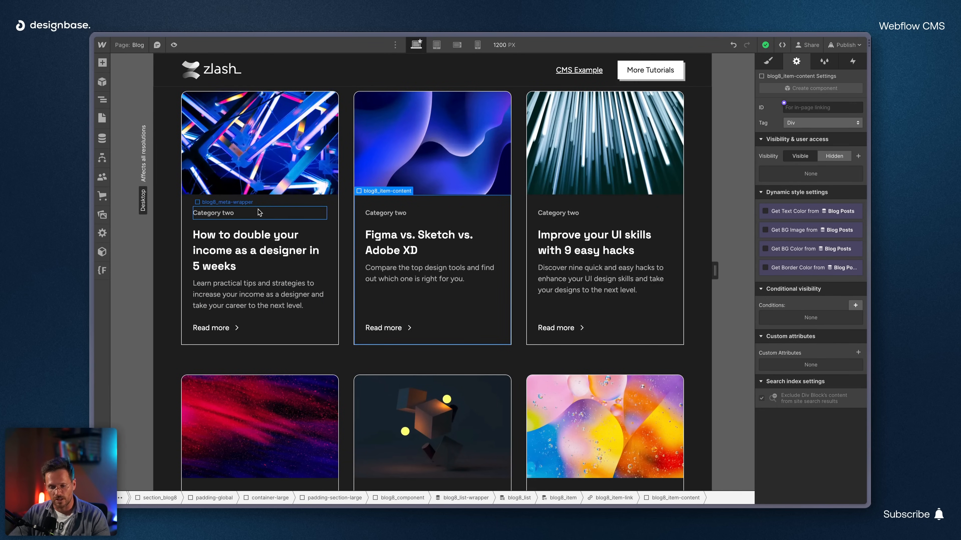
pyautogui.click(299, 214)
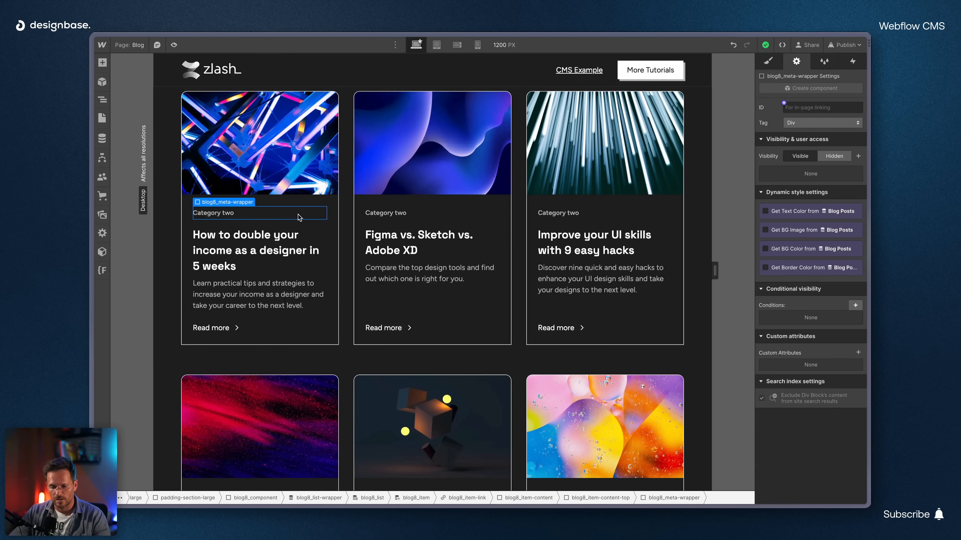
pyautogui.click(103, 99)
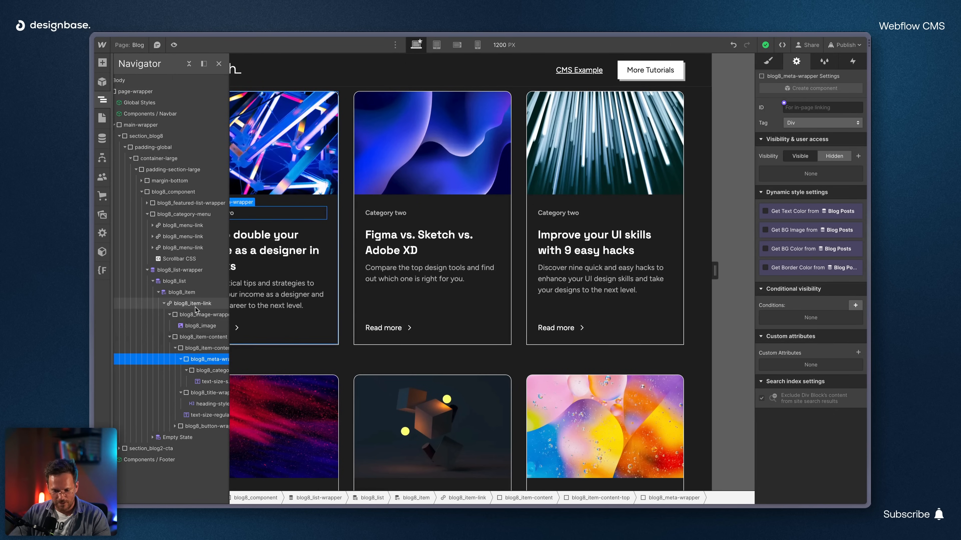
pyautogui.click(184, 304)
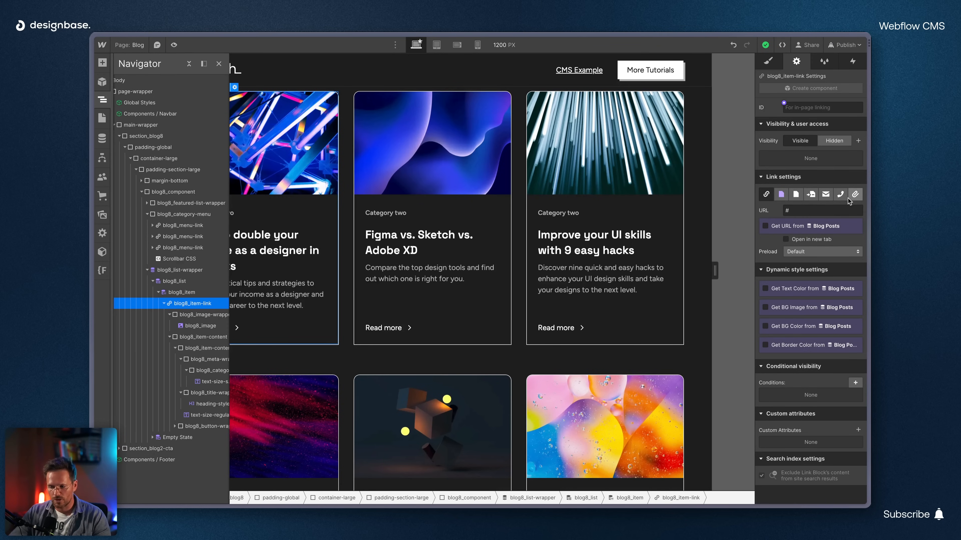
pyautogui.click(799, 227)
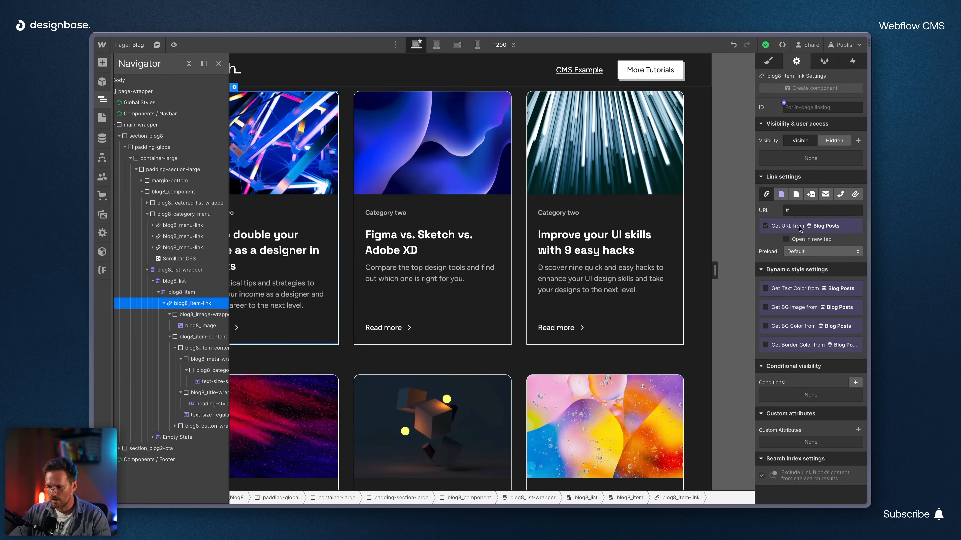
pyautogui.click(772, 227)
pyautogui.click(775, 240)
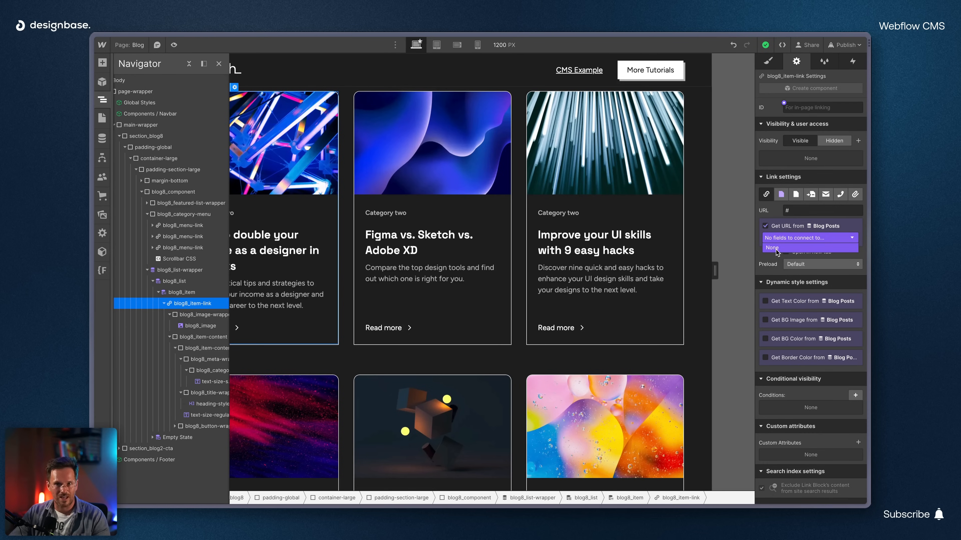
pyautogui.click(776, 208)
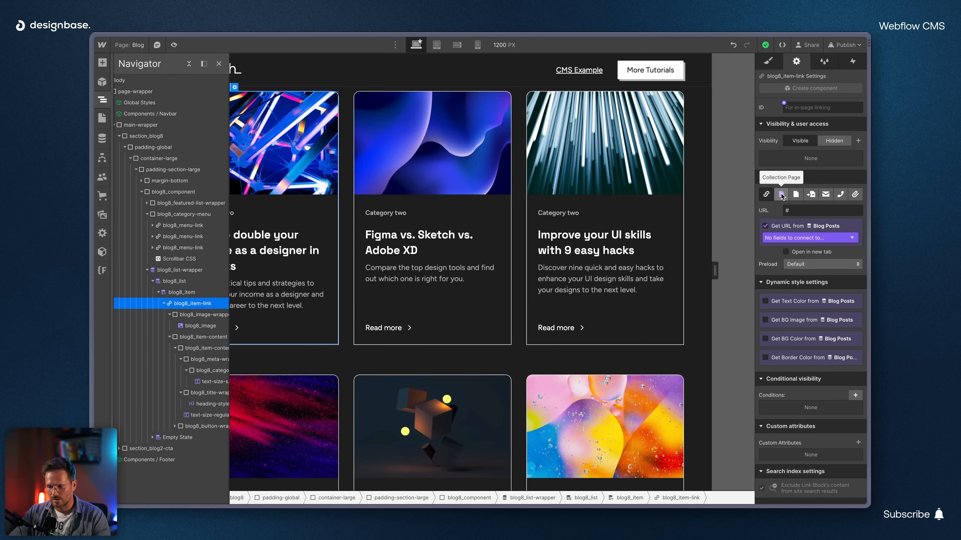
# - Link the blog8_item-link block to the Current Blog Post collection page
pyautogui.click(782, 194)
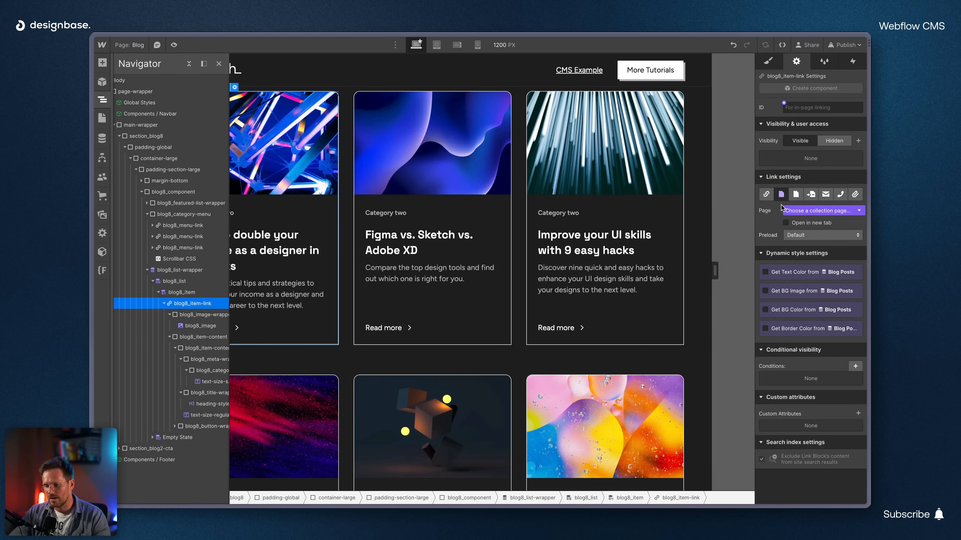
pyautogui.click(801, 211)
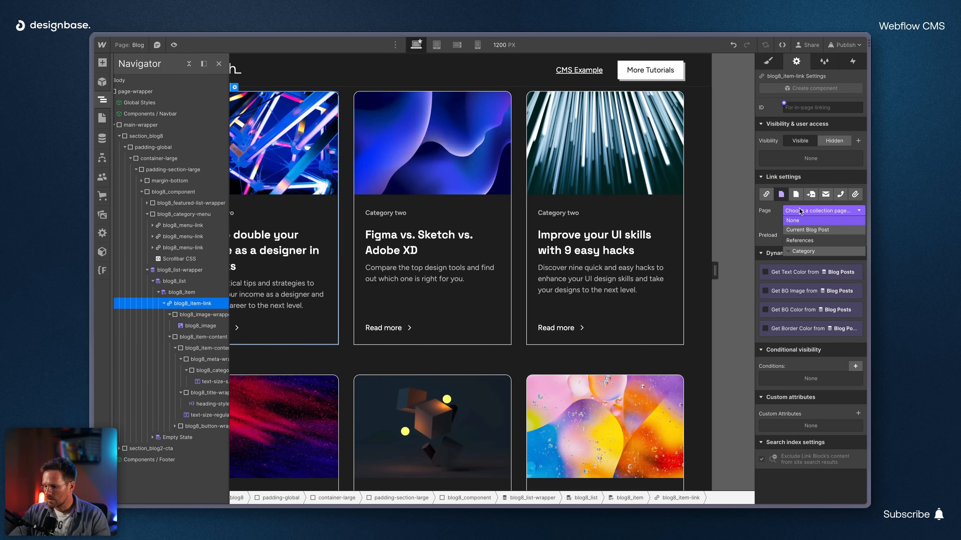
pyautogui.click(800, 230)
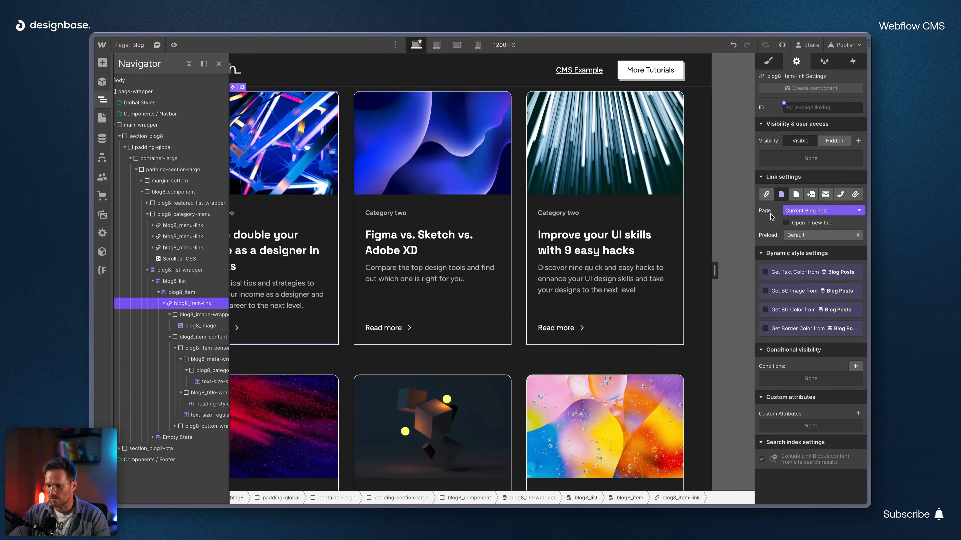
pyautogui.click(346, 291)
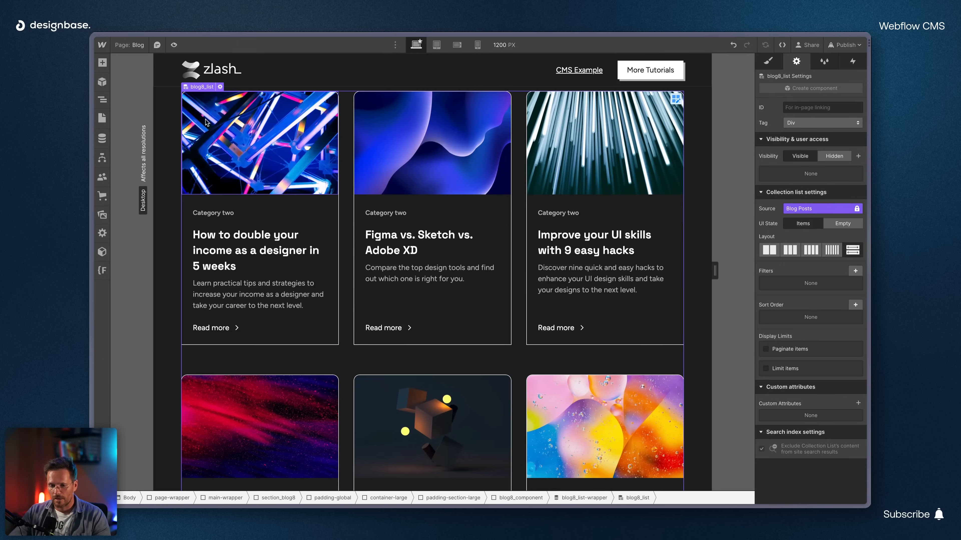
# - Preview the Blog page, look over the post cards and follow the first card's link to its post page
pyautogui.scroll(4, 317, 218)
pyautogui.scroll(-1, 318, 217)
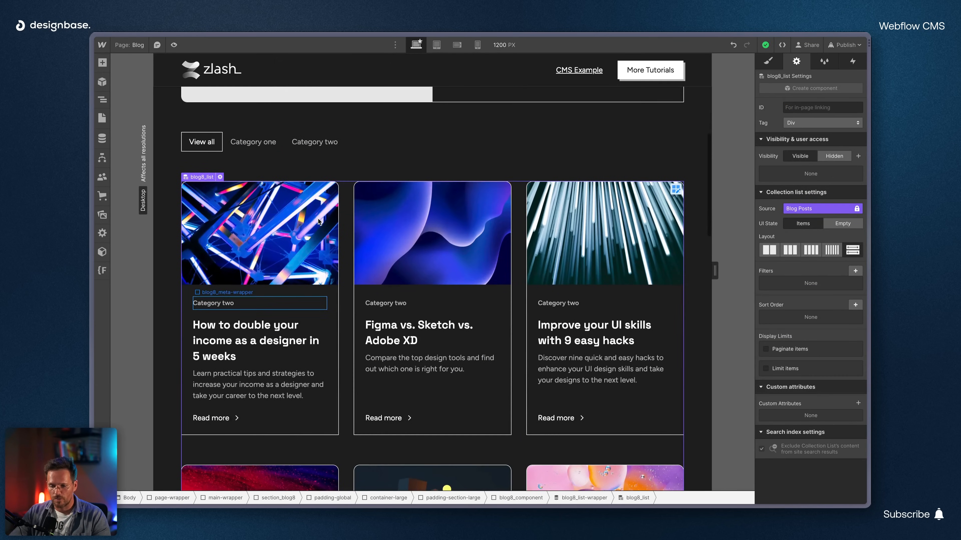
pyautogui.click(174, 44)
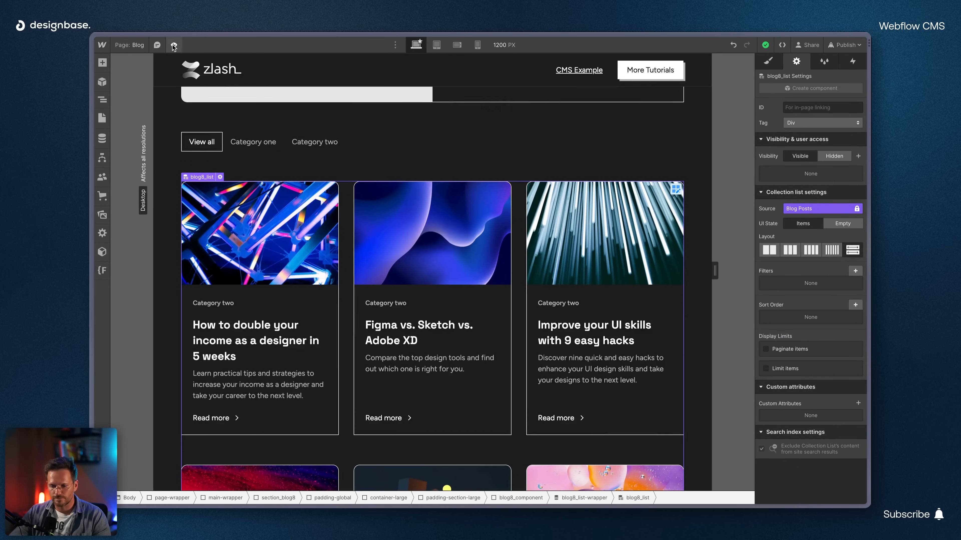
pyautogui.scroll(-10, 265, 491)
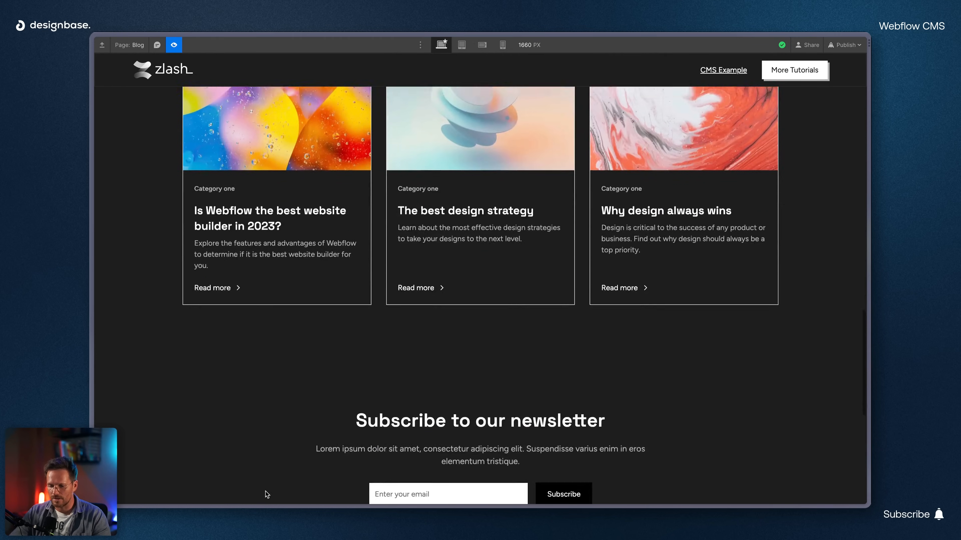
pyautogui.scroll(8, 265, 492)
pyautogui.scroll(1, 266, 494)
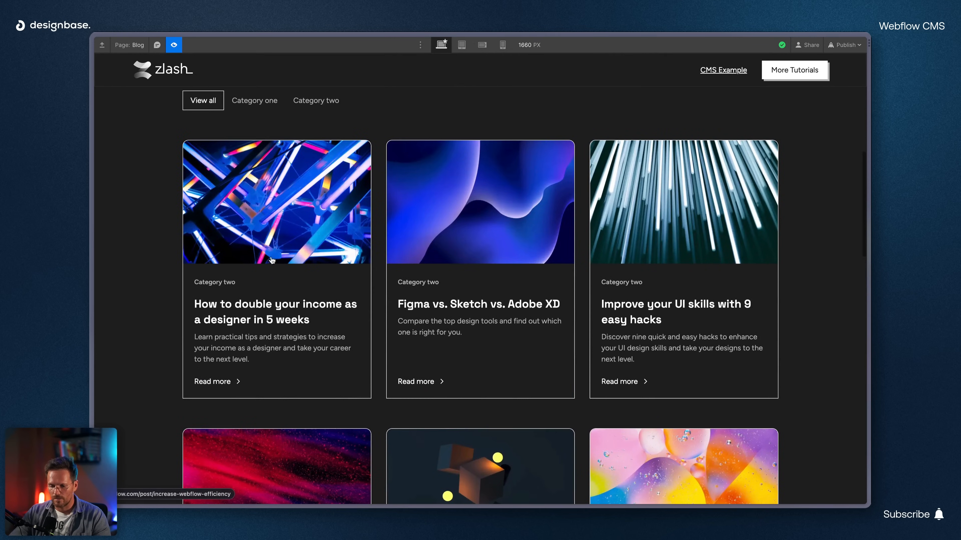
pyautogui.click(293, 265)
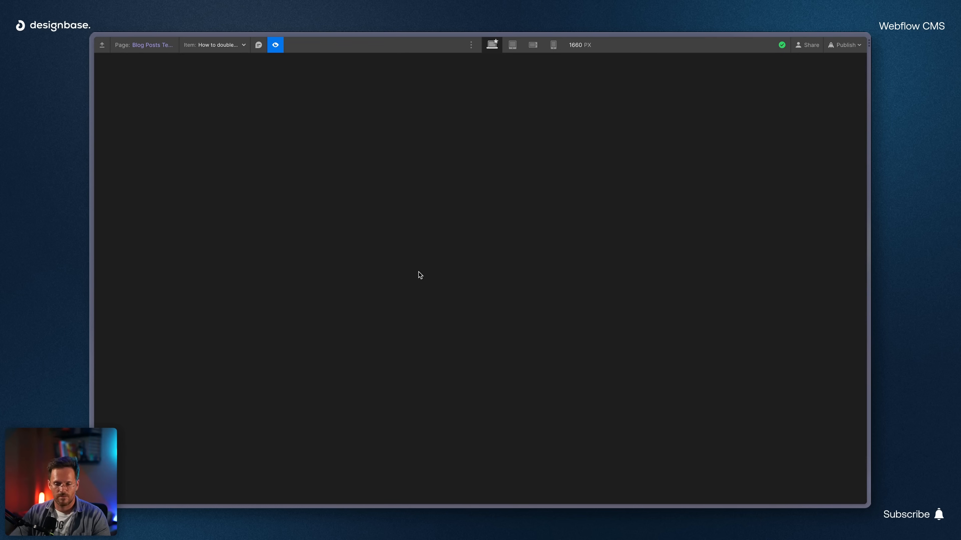
# - Exit the preview and reopen the Blog page for editing
pyautogui.click(279, 46)
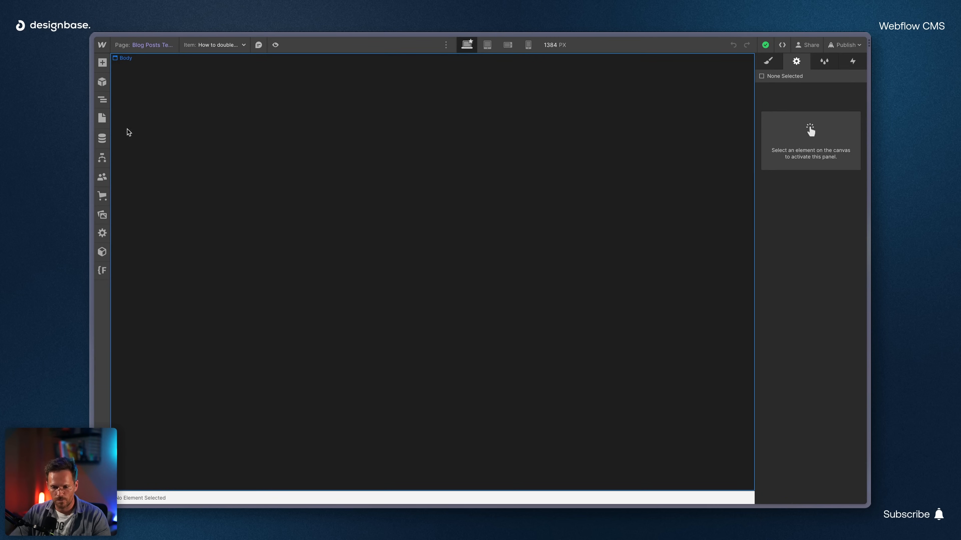
pyautogui.click(104, 120)
pyautogui.click(135, 145)
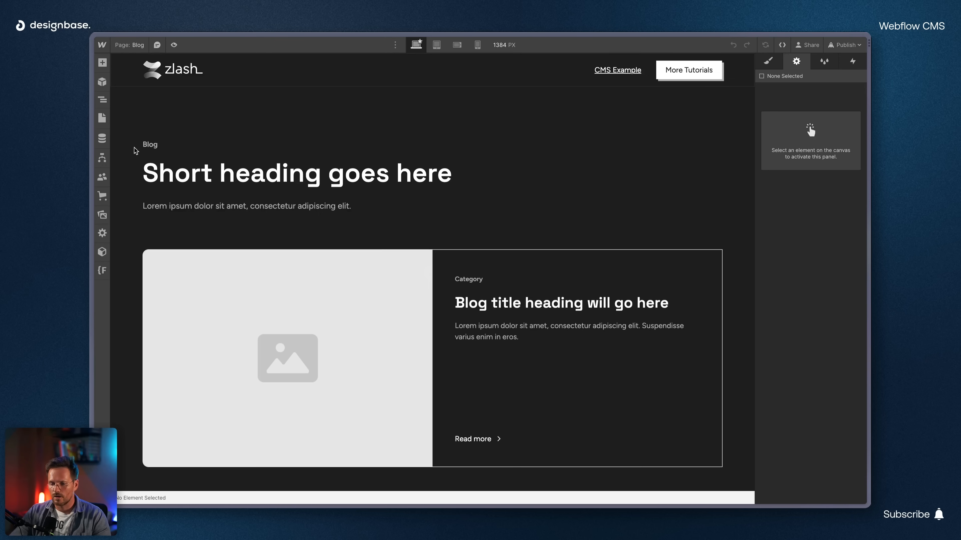
# - Examine the blog collection list's settings and the Category one and Category two menu links above the cards
pyautogui.scroll(-6, 423, 243)
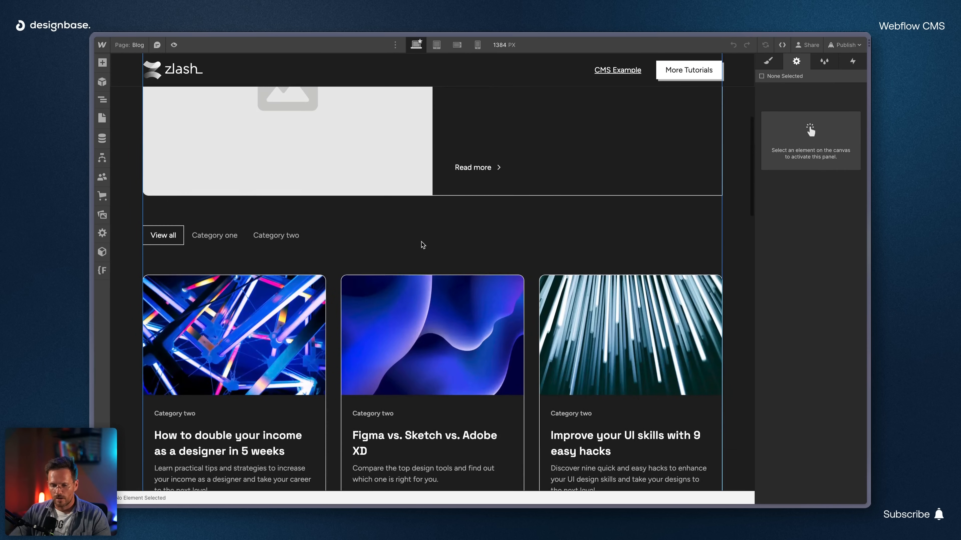
pyautogui.click(332, 239)
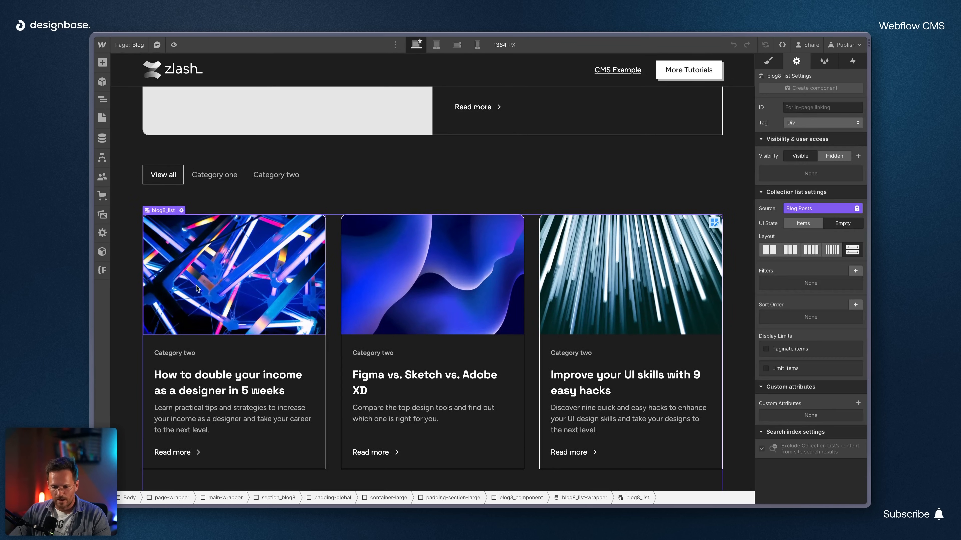
pyautogui.click(102, 100)
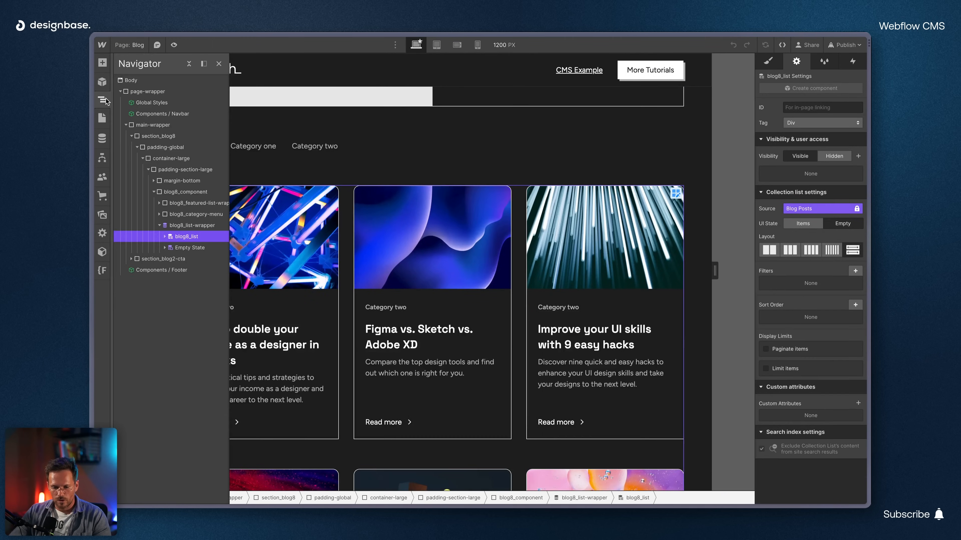
pyautogui.click(191, 226)
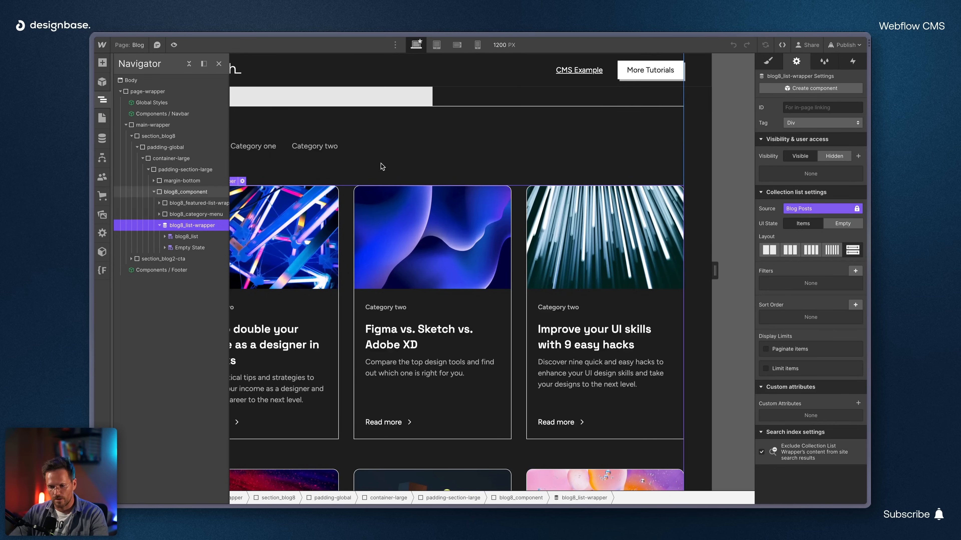
pyautogui.click(297, 175)
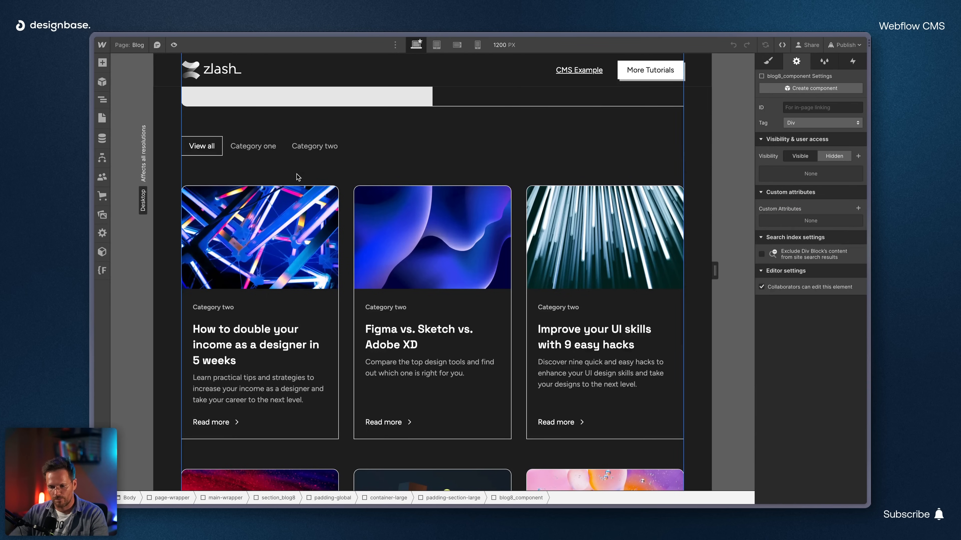
pyautogui.click(283, 154)
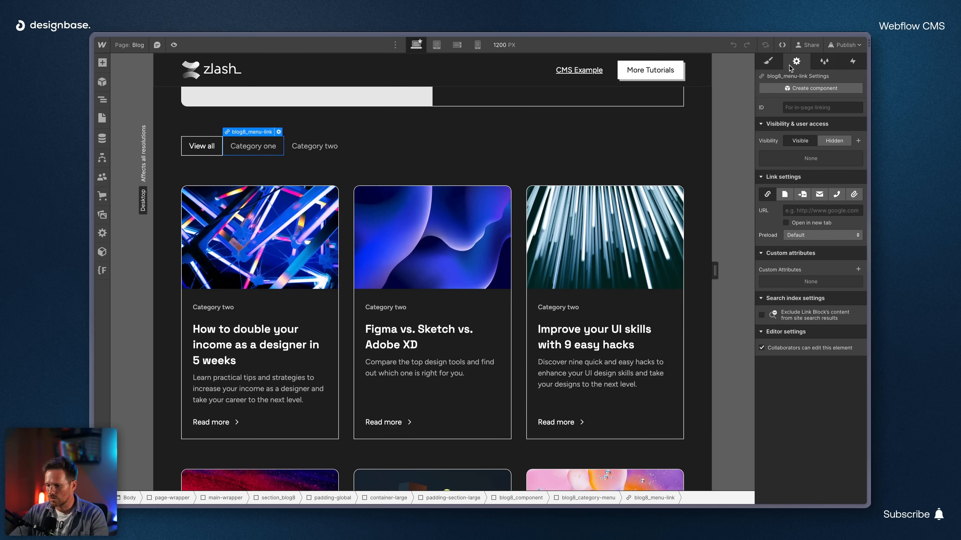
pyautogui.click(290, 155)
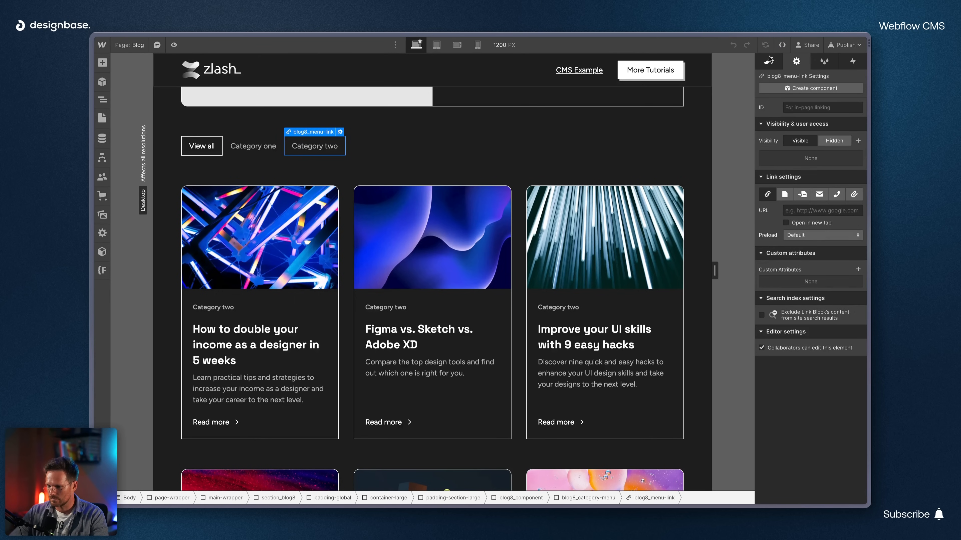
pyautogui.click(769, 59)
pyautogui.click(102, 100)
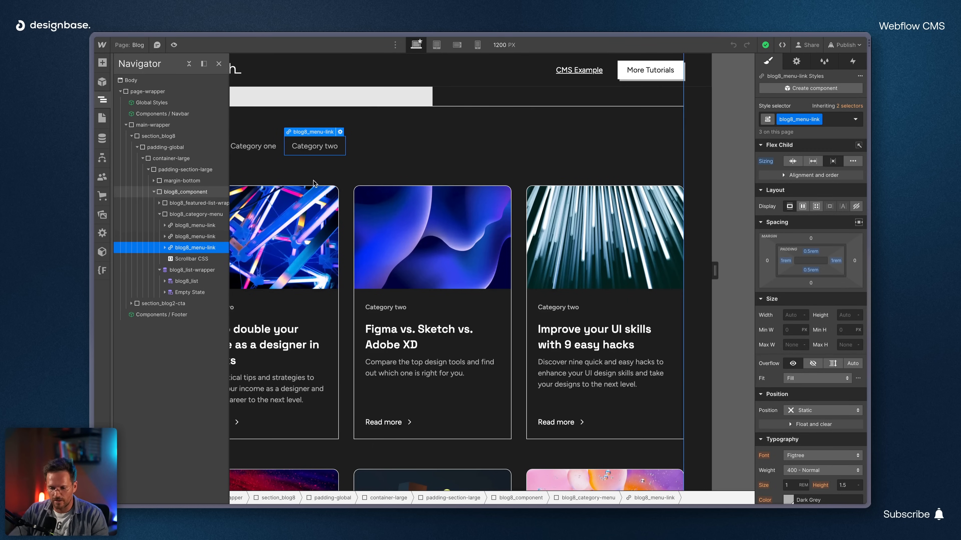
pyautogui.click(346, 208)
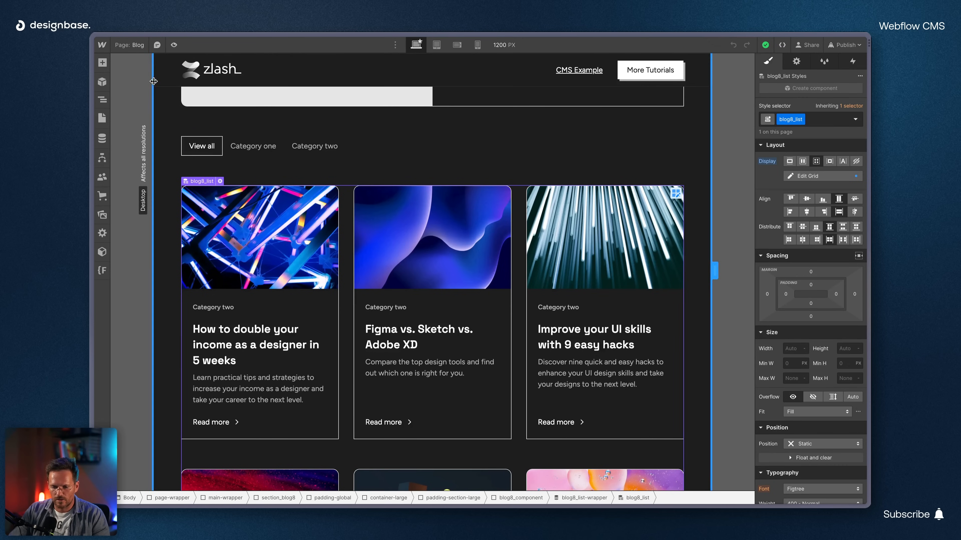
# - Add a filter to the blog8_list-wrapper collection list so it shows only posts whose Category equals Category one
pyautogui.click(103, 100)
pyautogui.click(197, 269)
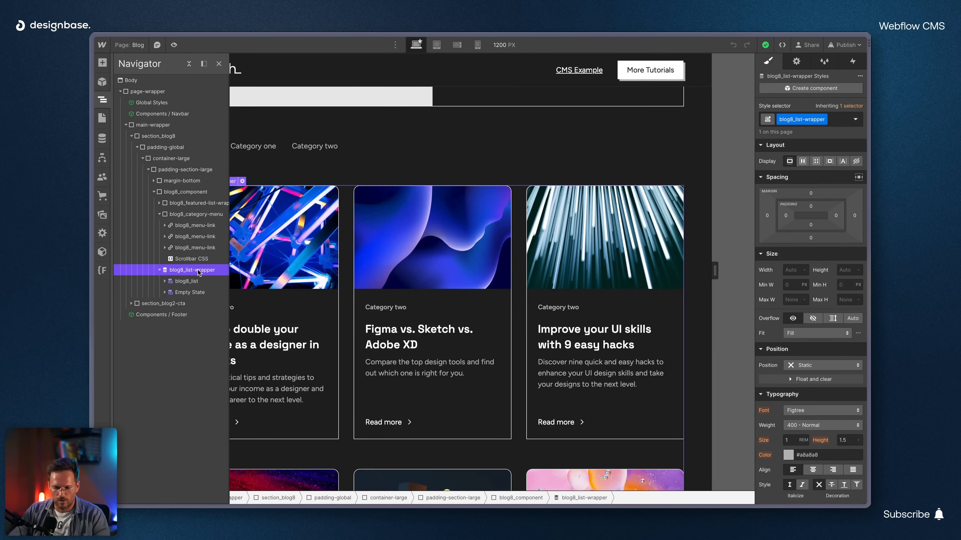
pyautogui.click(190, 285)
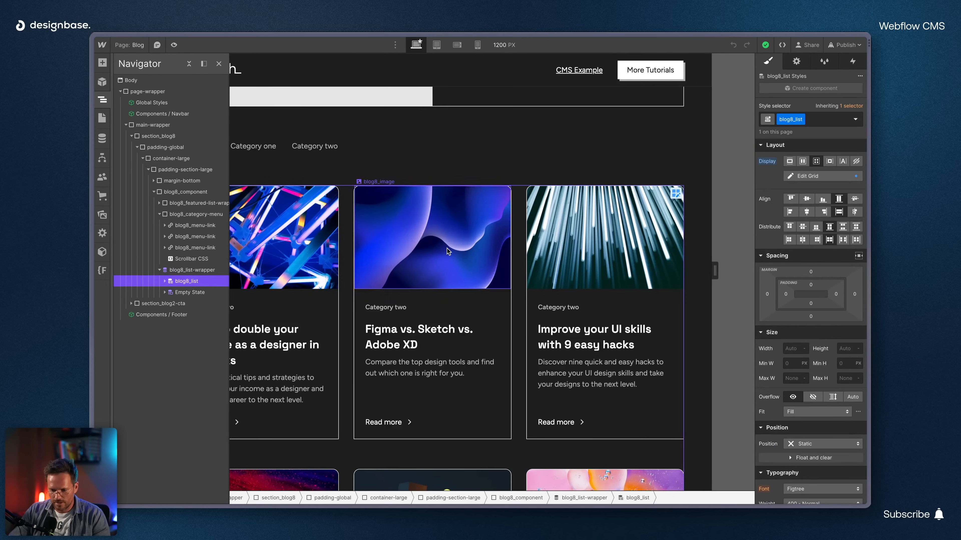
pyautogui.click(203, 269)
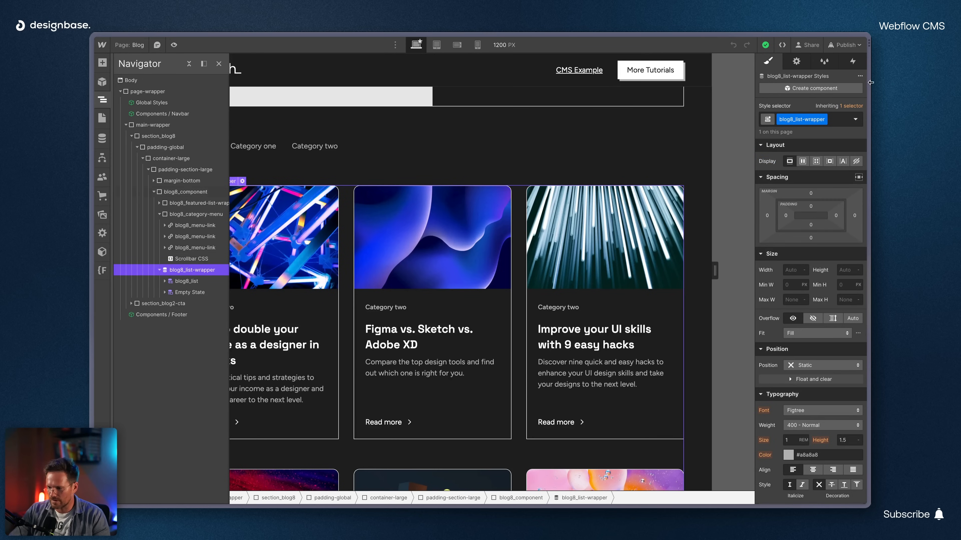
pyautogui.click(796, 60)
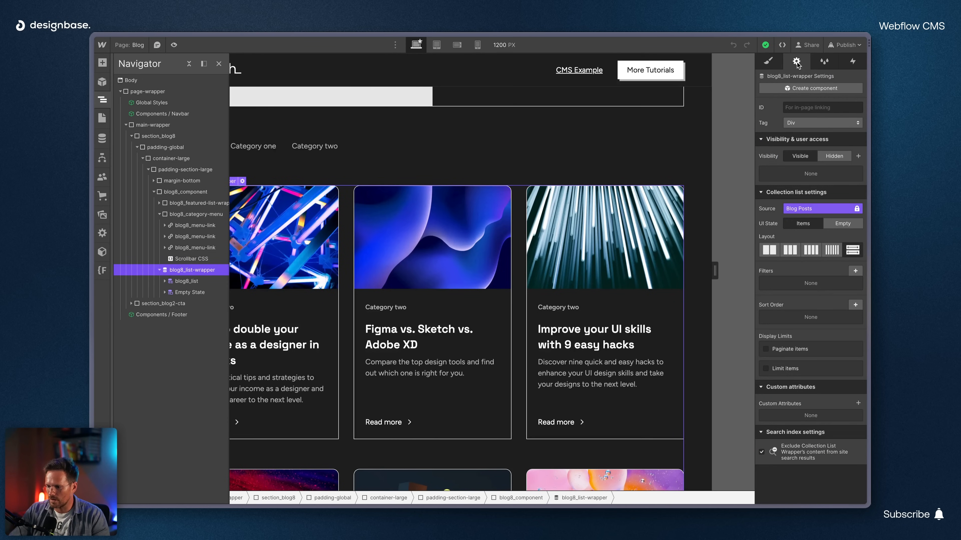
pyautogui.click(855, 270)
pyautogui.click(786, 305)
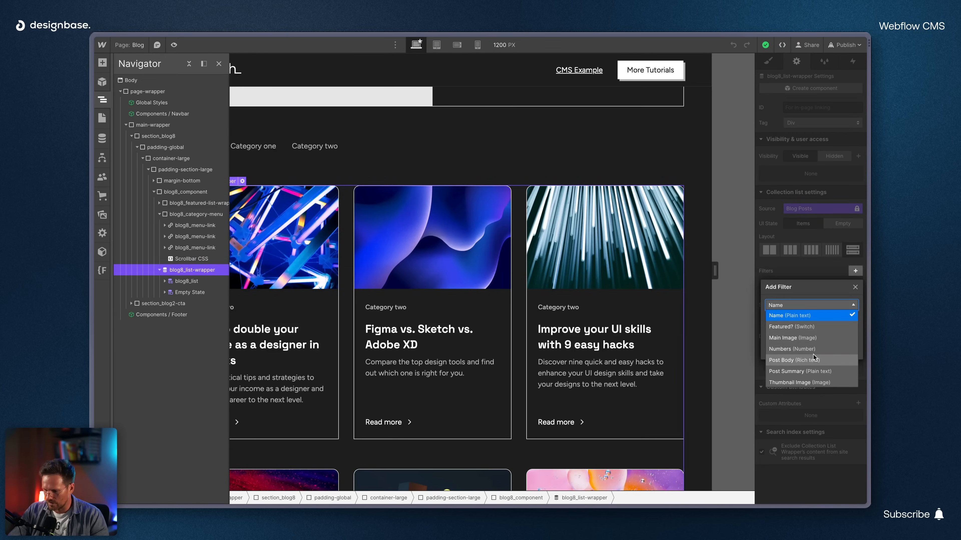
pyautogui.scroll(-3, 802, 348)
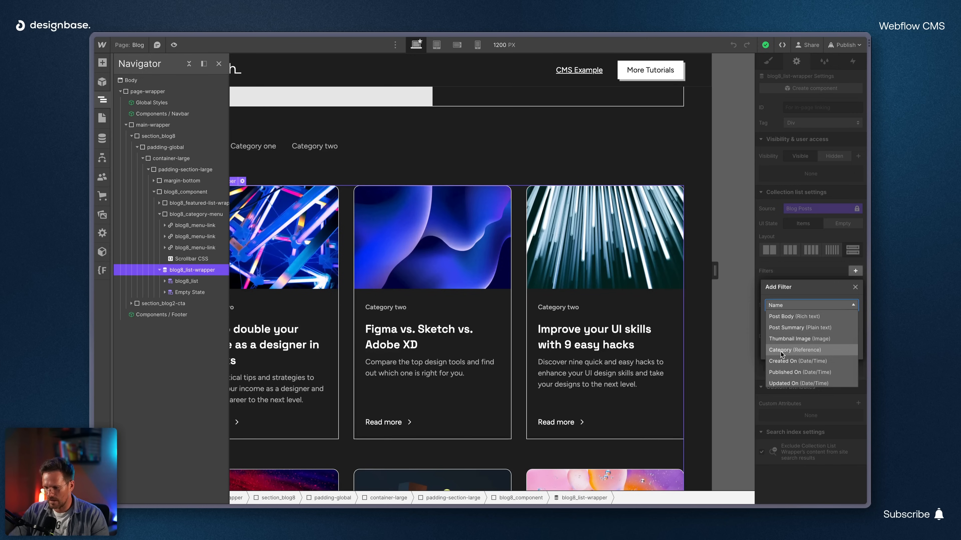
pyautogui.click(782, 350)
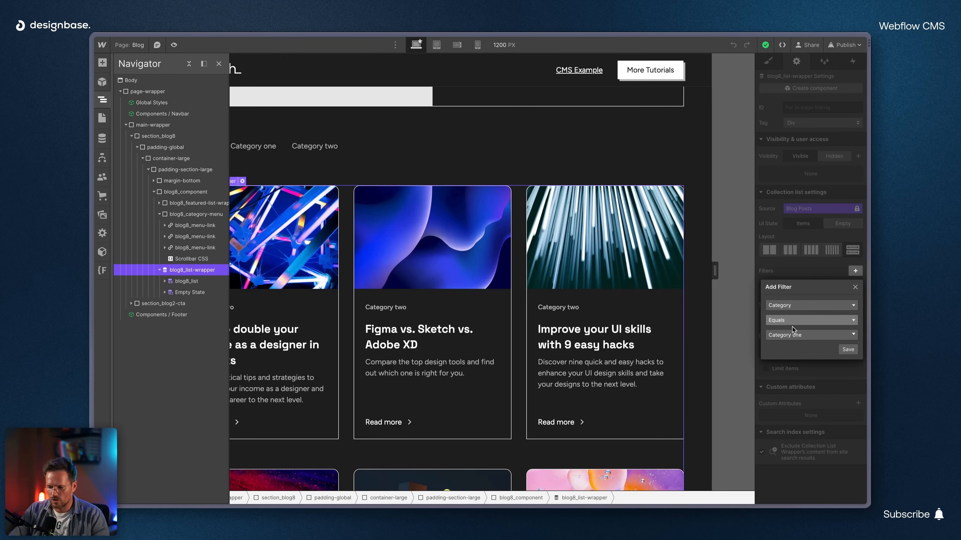
pyautogui.click(789, 321)
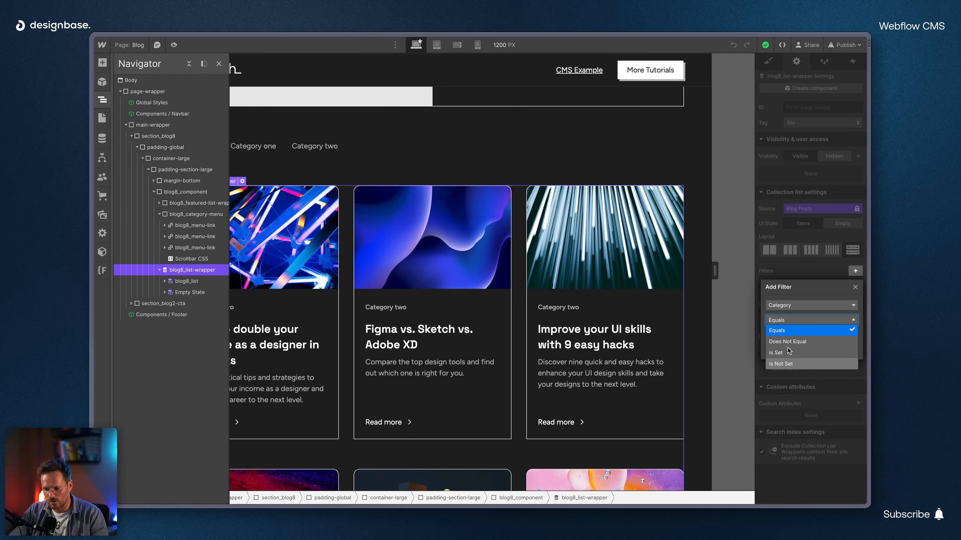
pyautogui.click(792, 295)
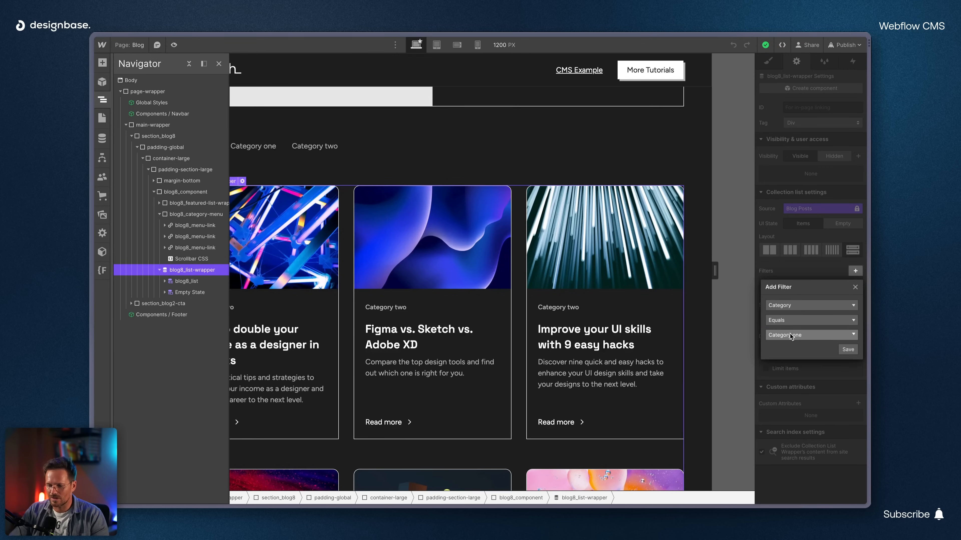
pyautogui.click(848, 349)
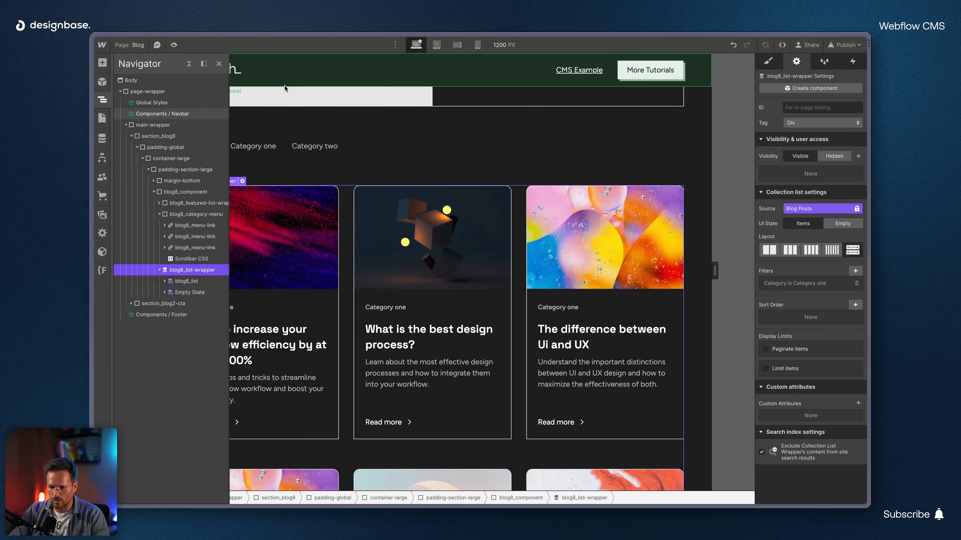
# - Switch the collection list's Category filter to Category two, look over the filtered cards and delete the filter
pyautogui.click(218, 63)
pyautogui.scroll(-2, 399, 354)
pyautogui.scroll(-12, 399, 354)
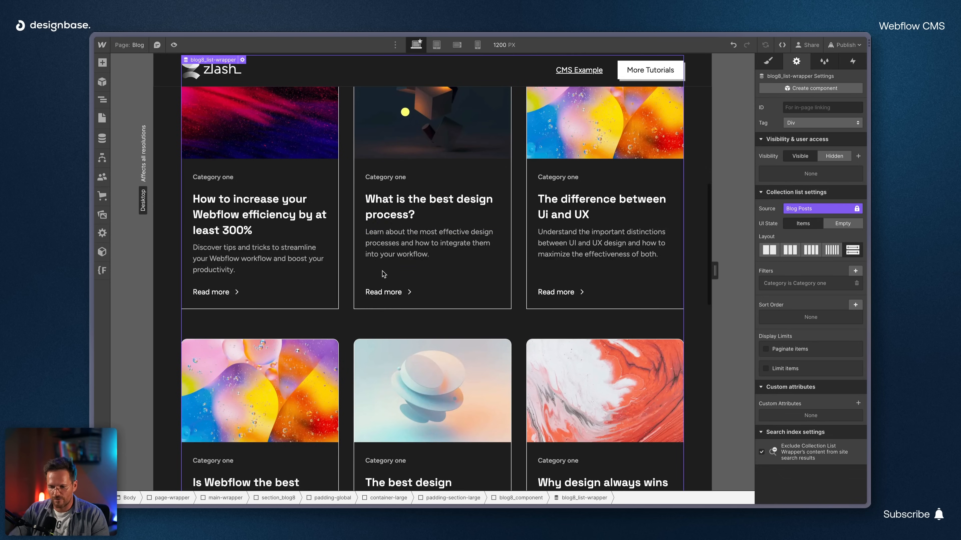
pyautogui.scroll(8, 368, 251)
pyautogui.scroll(2, 368, 250)
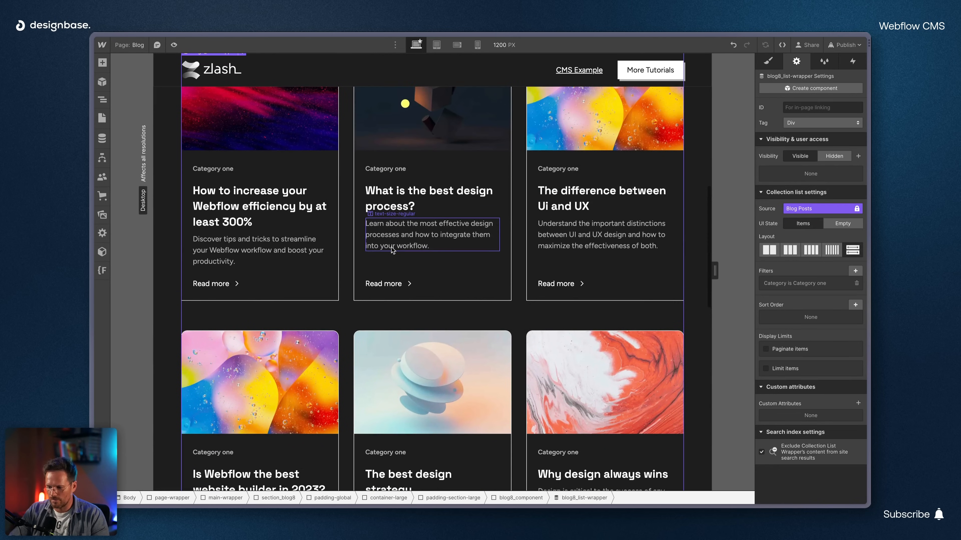
pyautogui.click(809, 287)
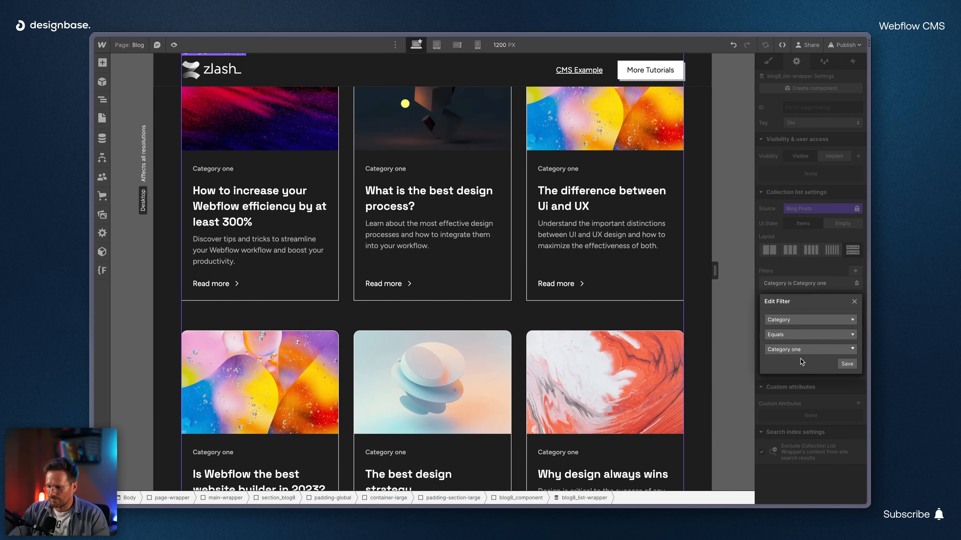
pyautogui.click(800, 350)
pyautogui.click(785, 373)
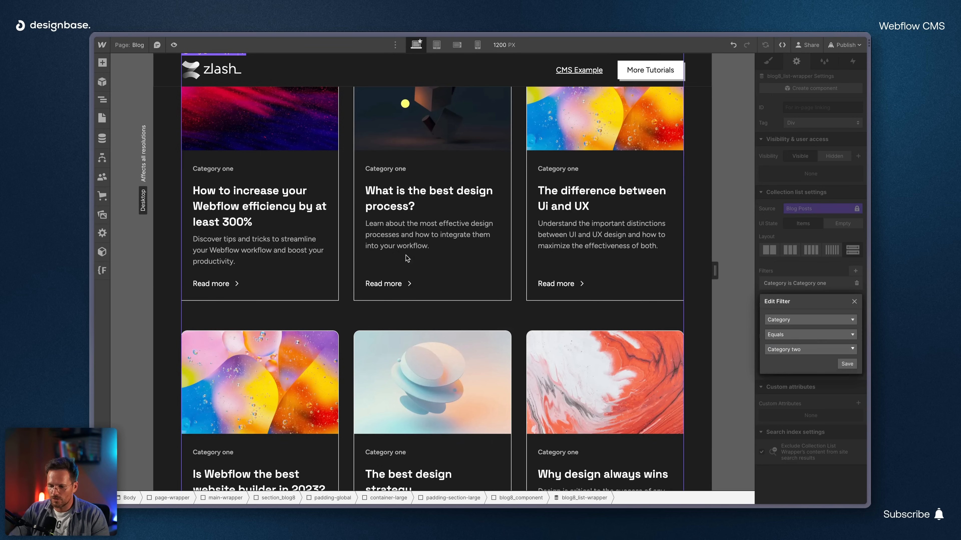
pyautogui.click(847, 364)
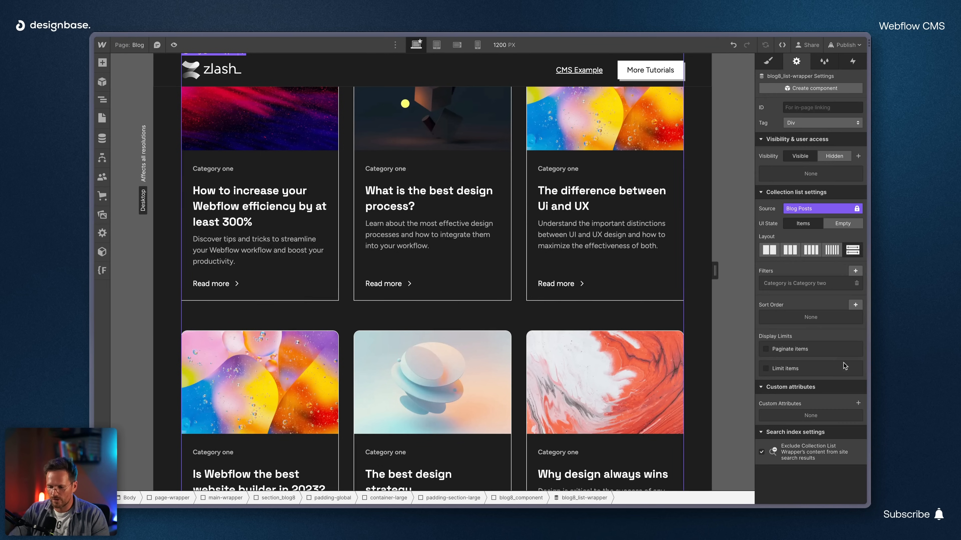
pyautogui.scroll(3, 354, 250)
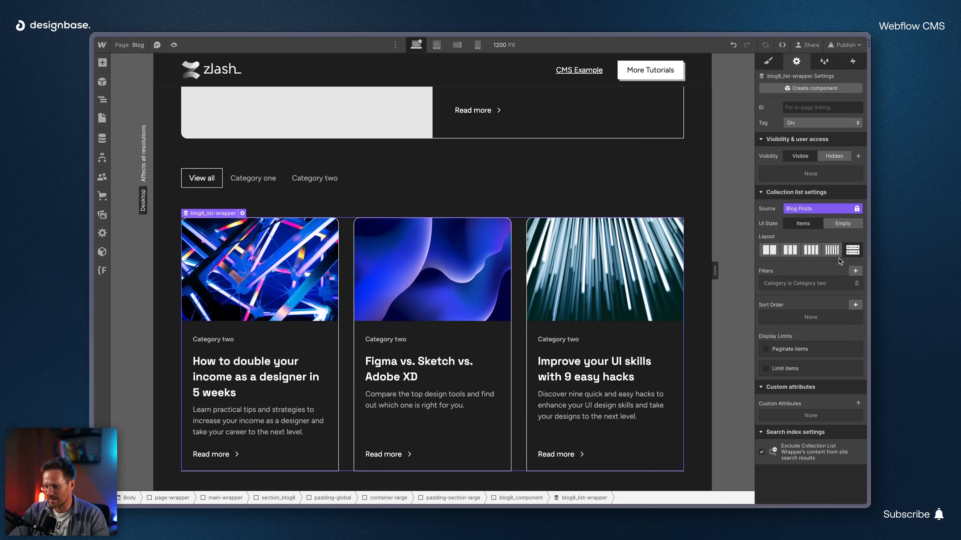
pyautogui.click(856, 284)
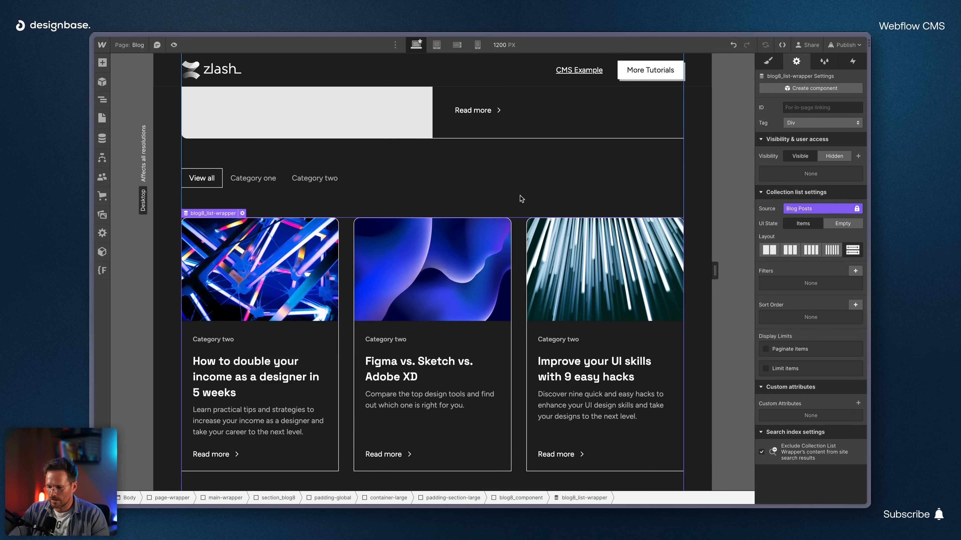
# - Delete the blog8_category-menu block with its View all, Category one and Category two links above the post cards
pyautogui.scroll(-5, 394, 379)
pyautogui.scroll(10, 303, 381)
pyautogui.scroll(-3, 278, 397)
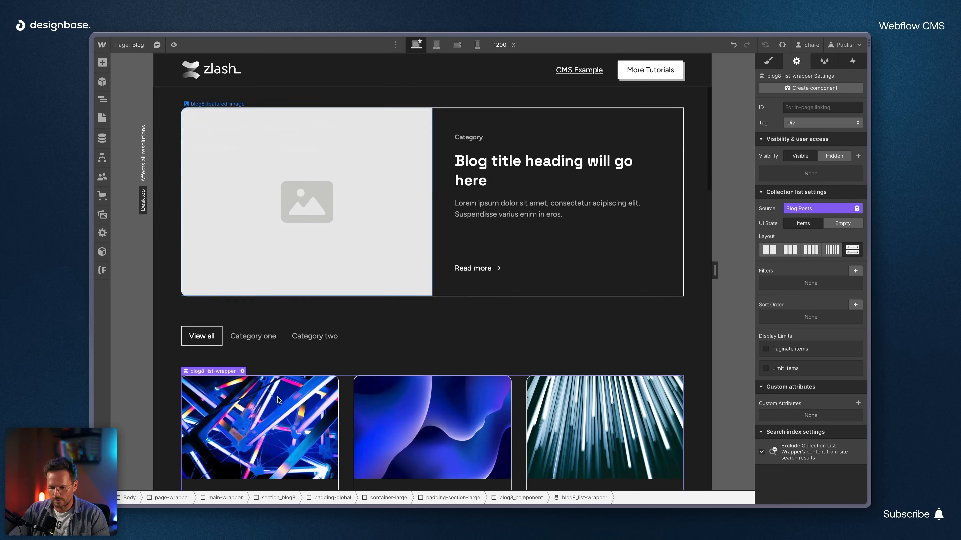
pyautogui.click(229, 345)
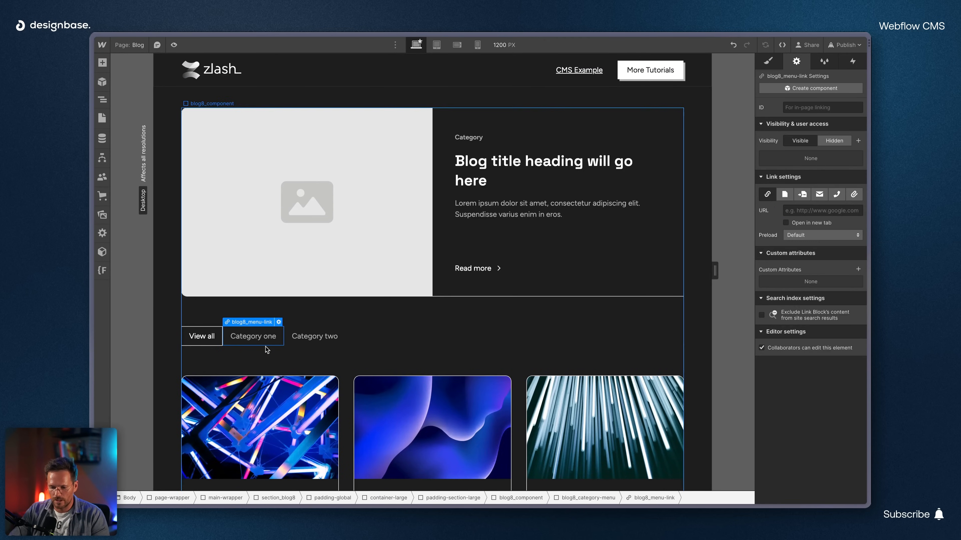
pyautogui.click(295, 345)
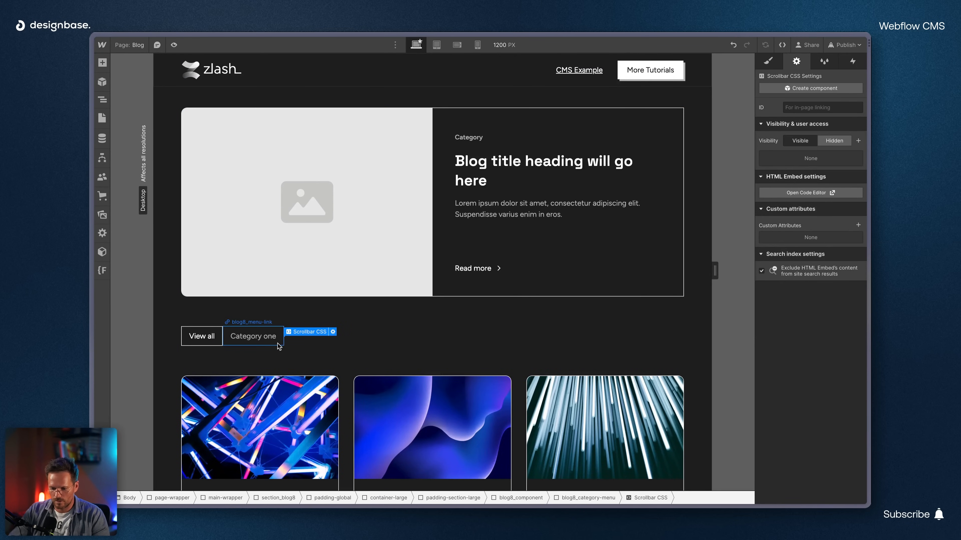
pyautogui.click(283, 345)
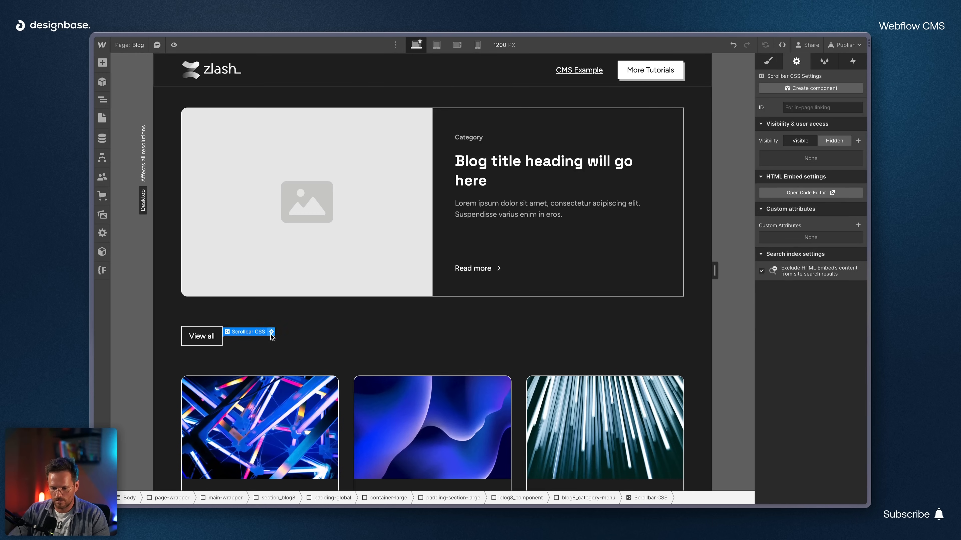
pyautogui.press('Delete')
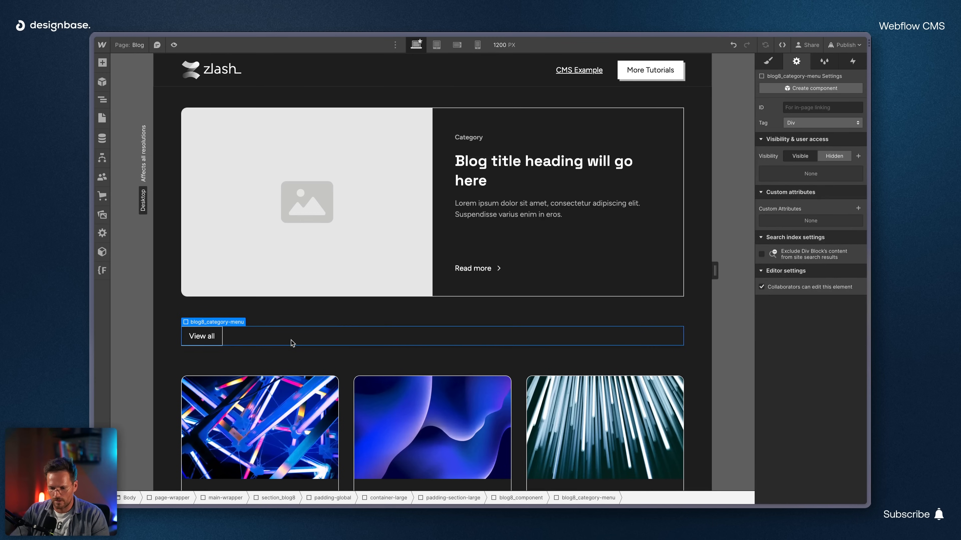
pyautogui.press('Delete')
# - Insert a Collection List into blog8_component and place it directly above the blog8_featured-list-wrapper block
pyautogui.scroll(-7, 387, 327)
pyautogui.scroll(10, 387, 326)
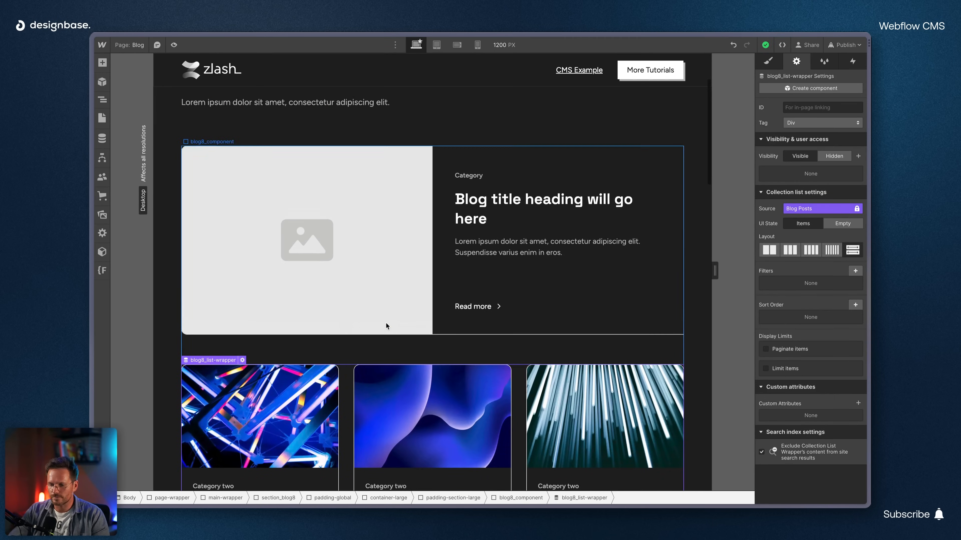
pyautogui.click(411, 186)
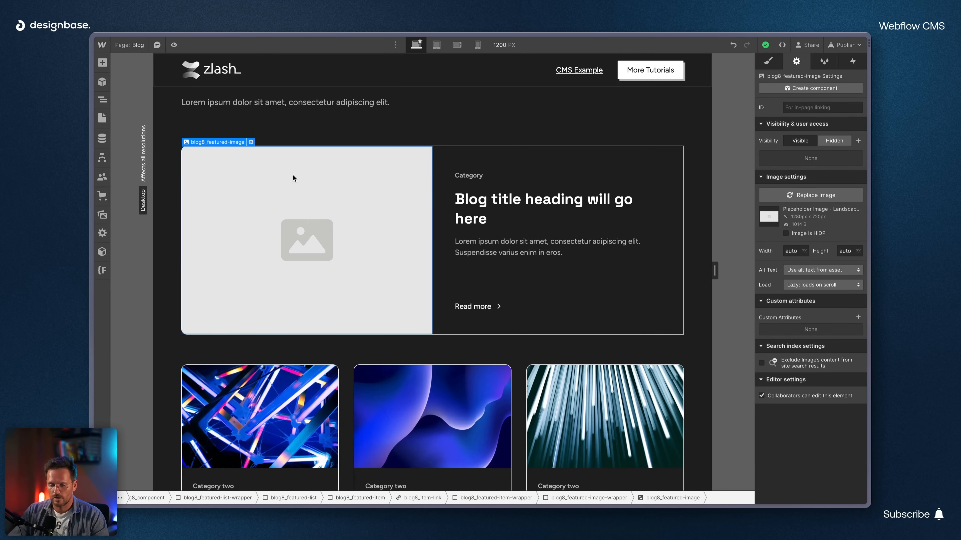
pyautogui.click(101, 101)
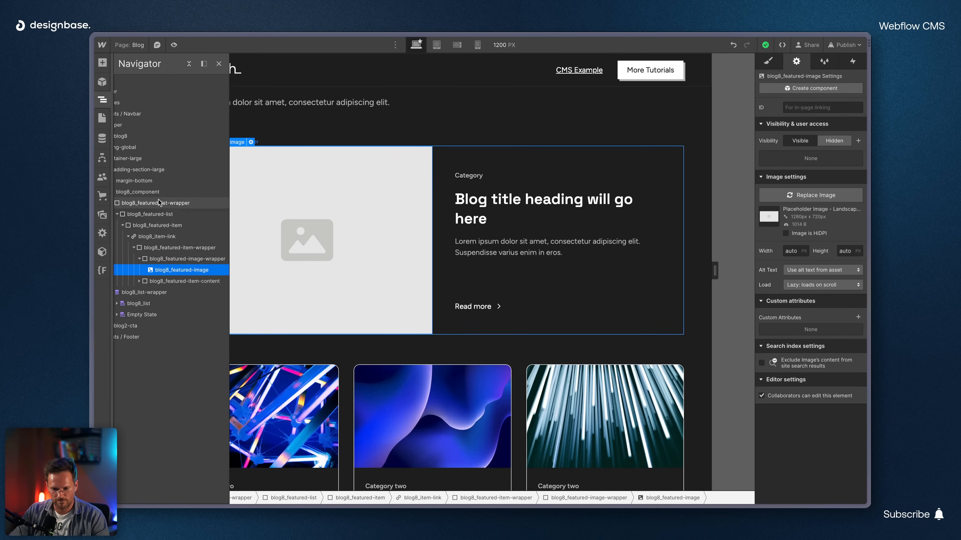
pyautogui.click(137, 191)
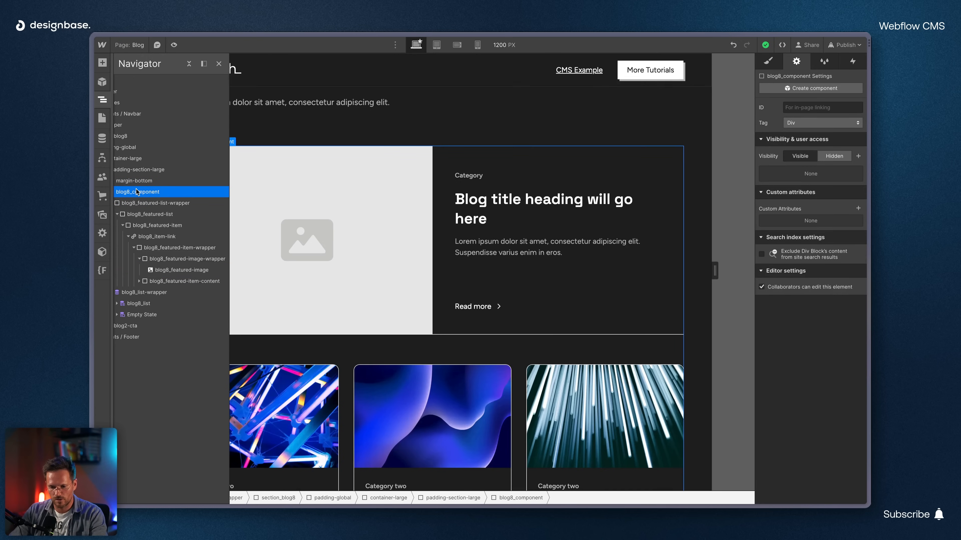
pyautogui.hotkey('ctrl', 'e')
pyautogui.write('c')
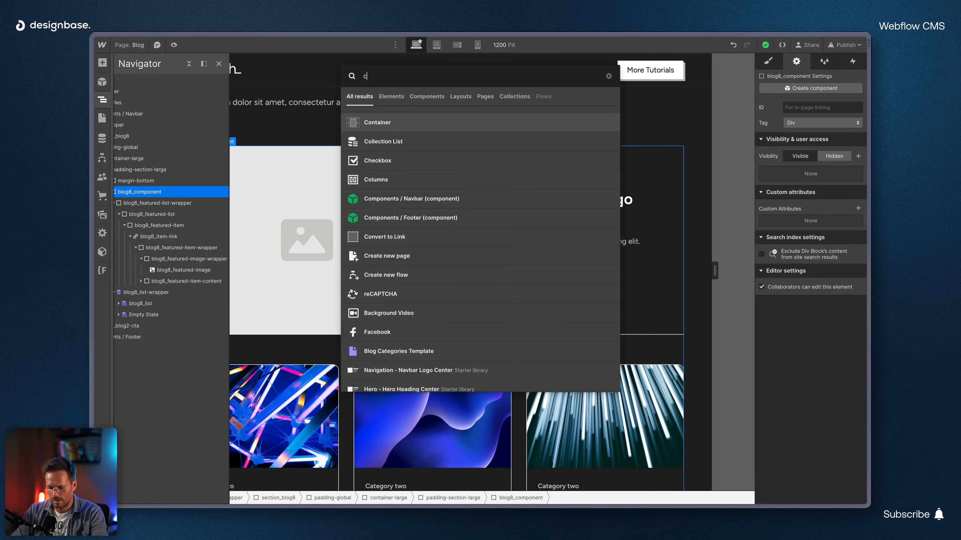
pyautogui.write('ollec')
pyautogui.press('Return')
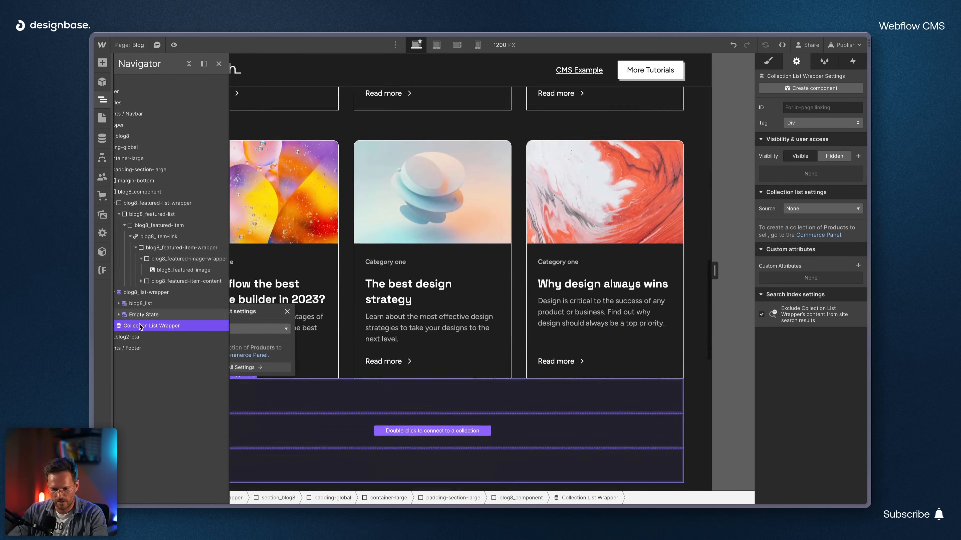
pyautogui.moveTo(139, 324); pyautogui.dragTo(150, 204)
# - Apply the existing blog8_featured-list-wrapper class to the new Collection List Wrapper
pyautogui.click(155, 214)
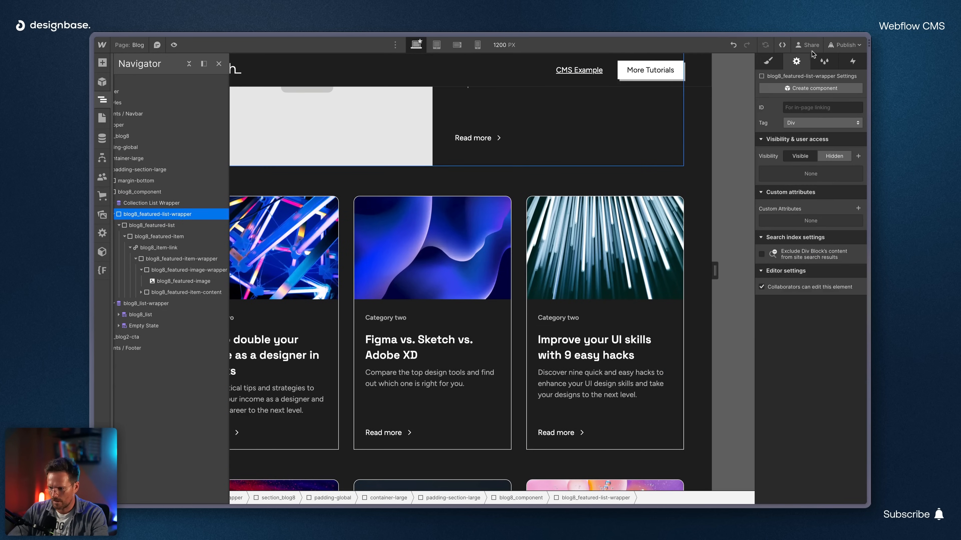
pyautogui.click(768, 61)
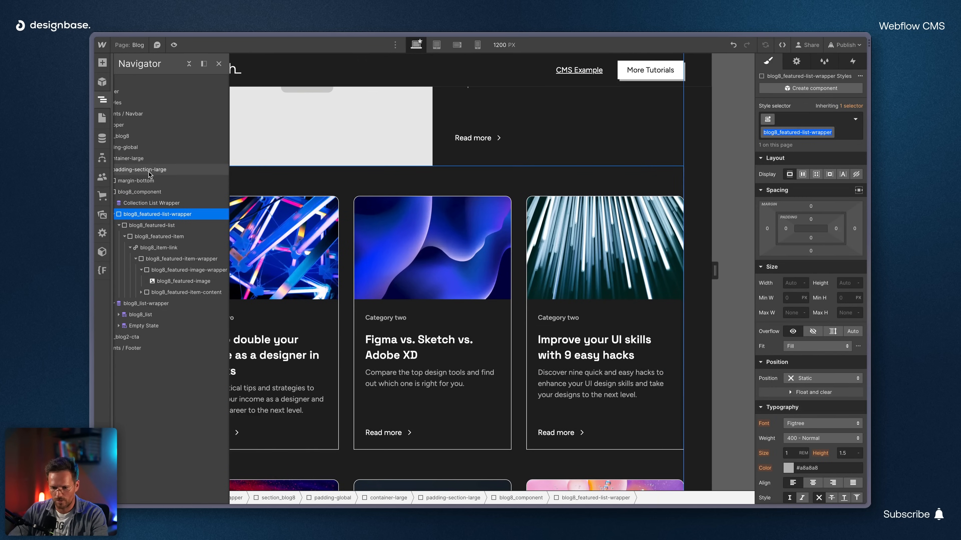
pyautogui.click(138, 203)
pyautogui.press('super+Return')
pyautogui.write('blog8_featured-list-wrapper')
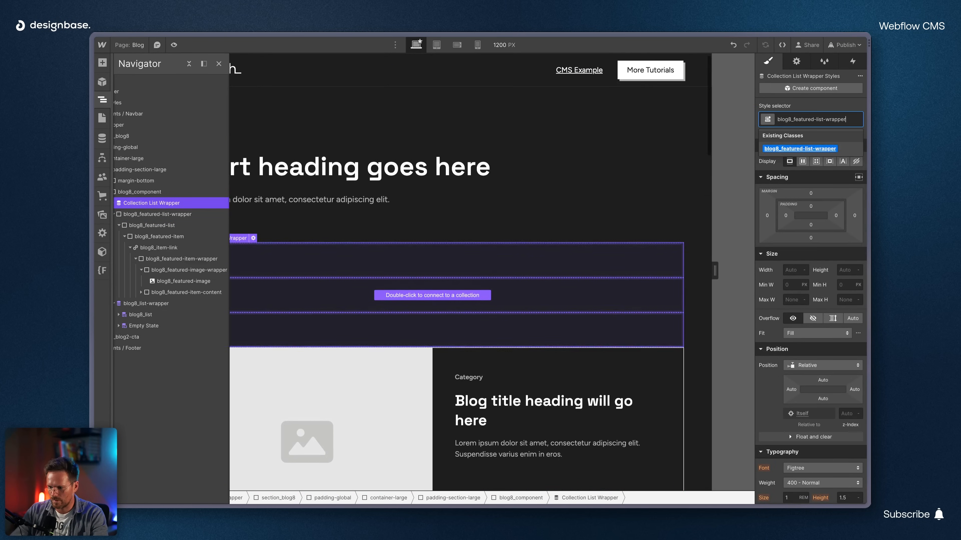
pyautogui.press('Return')
# - Copy the blog8_featured-list class name from the static featured block and apply it to the Collection List inside the new wrapper
pyautogui.click(152, 225)
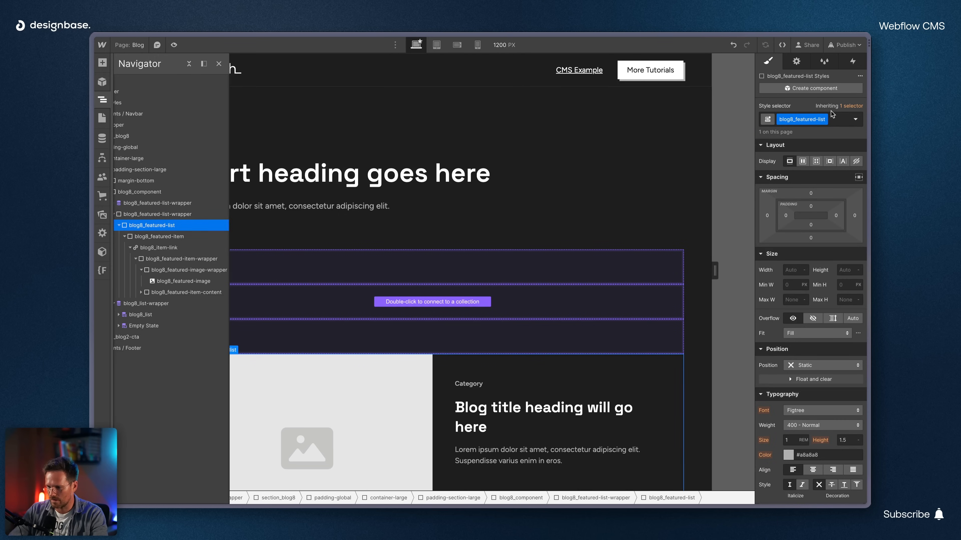
pyautogui.click(805, 119)
pyautogui.press('super+c')
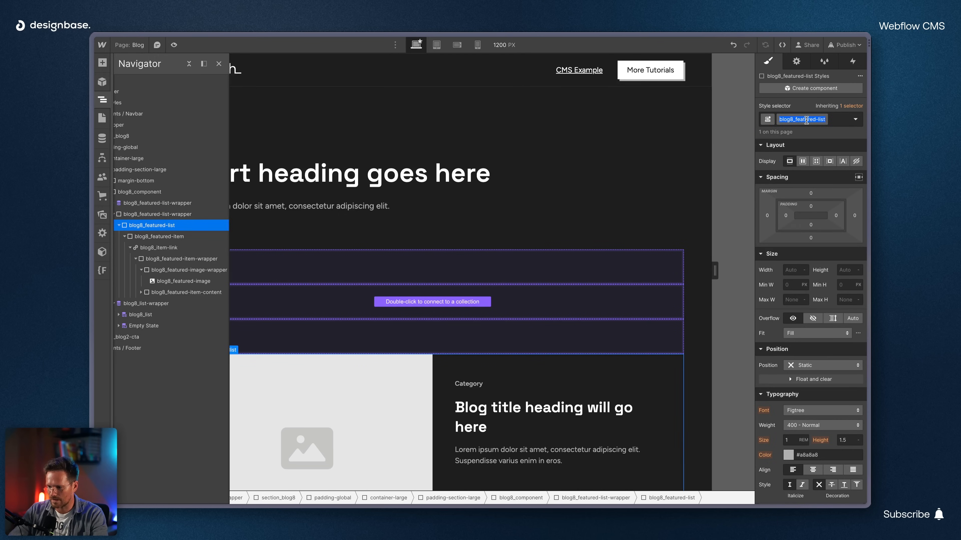
pyautogui.click(126, 203)
pyautogui.press('Down')
pyautogui.press('super+Return')
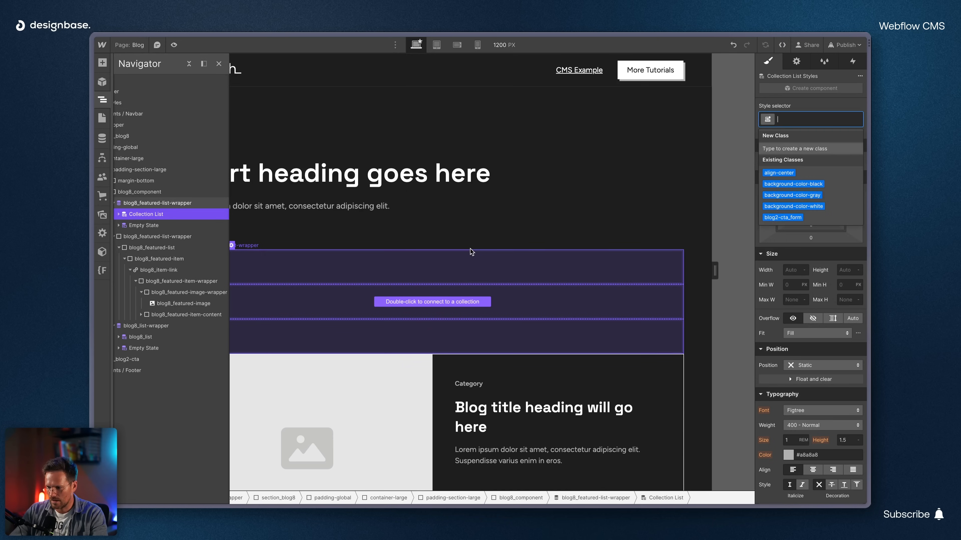
pyautogui.press('super+v')
pyautogui.press('Return')
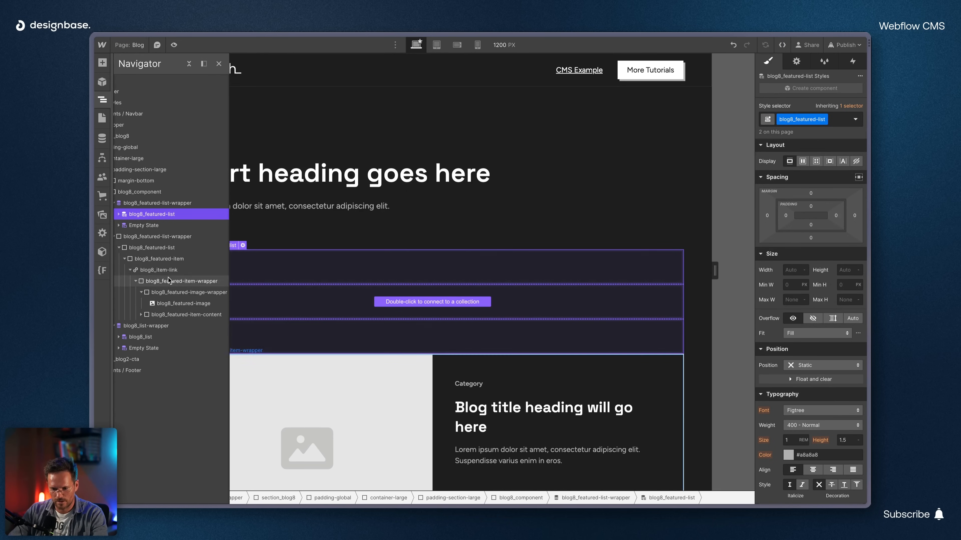
# - Copy the blog8_featured-item class name from the static featured block and apply it to the Collection Item inside the new featured list
pyautogui.click(167, 259)
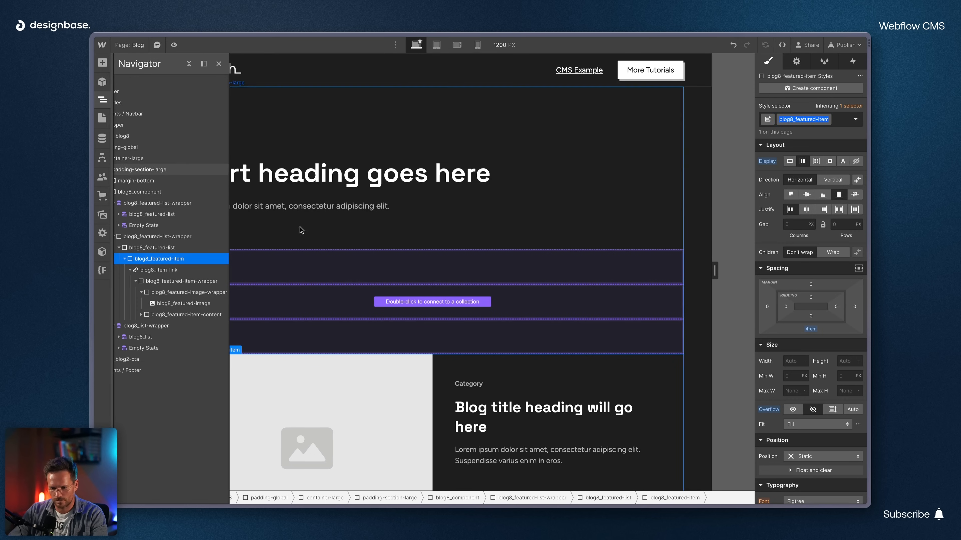
pyautogui.click(132, 218)
pyautogui.press('Down')
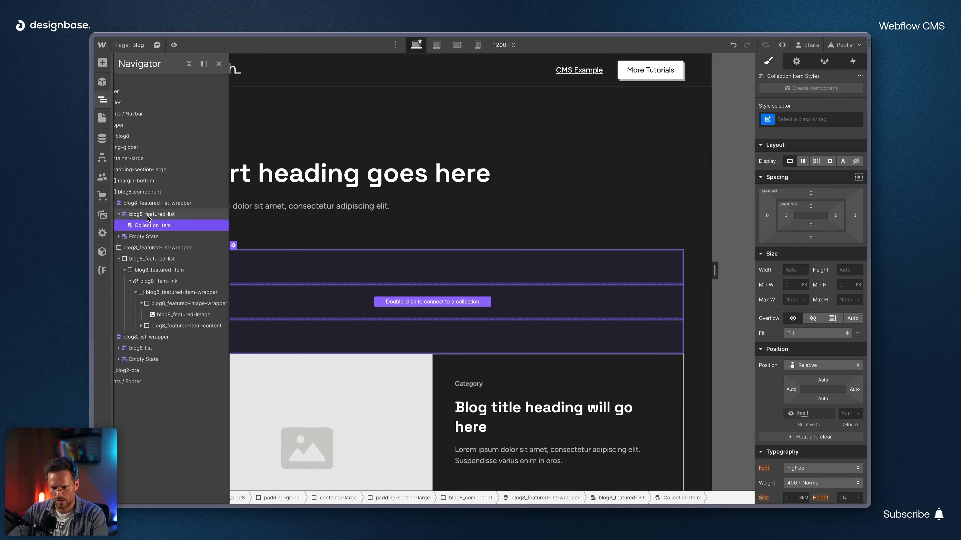
pyautogui.press('super+Return')
pyautogui.write('blog8_featured-item')
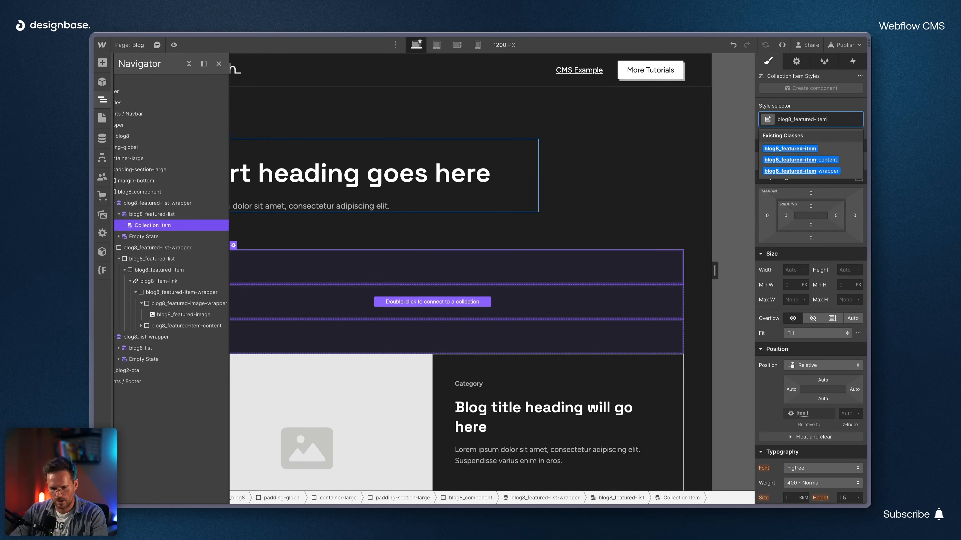
pyautogui.press('Return')
# - Copy the static block's blog8_item-link element and try to paste it into the new blog8_featured-item collection item
pyautogui.click(150, 281)
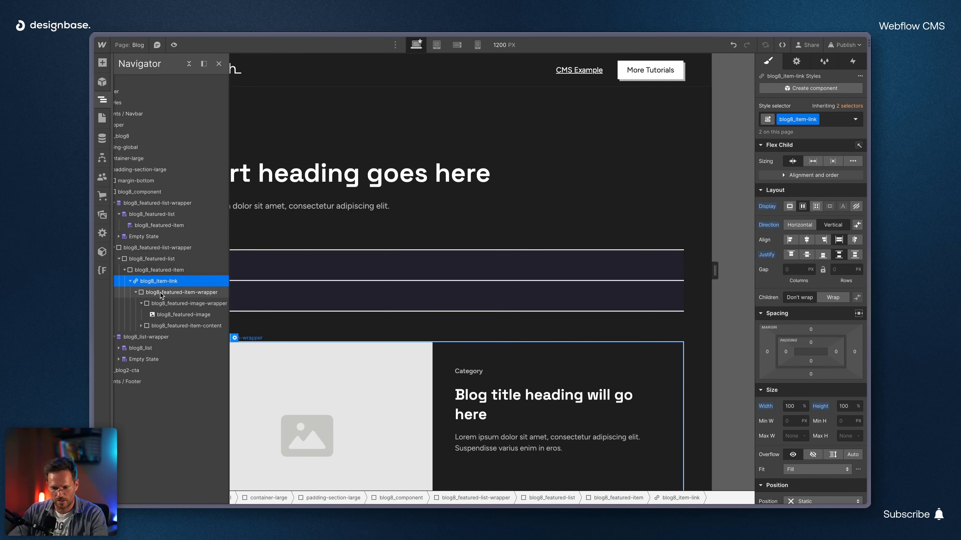
pyautogui.click(154, 227)
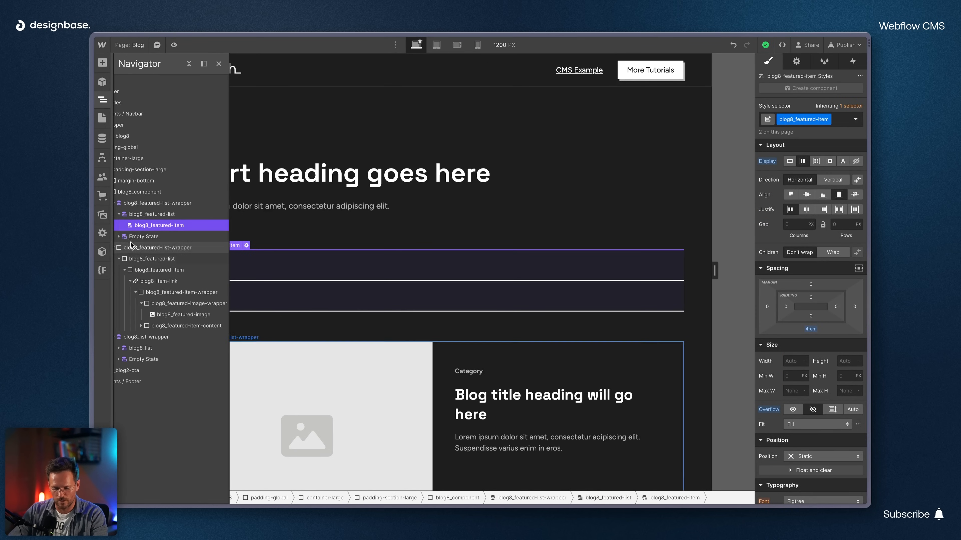
pyautogui.hotkey('ctrl', 'v')
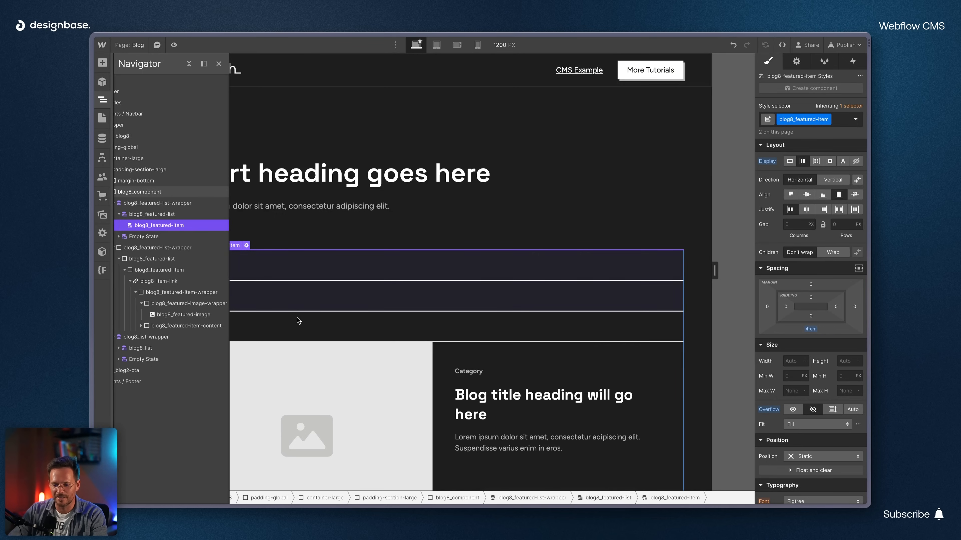
# - Connect the new featured collection list to the Blog Posts collection as its source
pyautogui.click(246, 245)
pyautogui.click(219, 64)
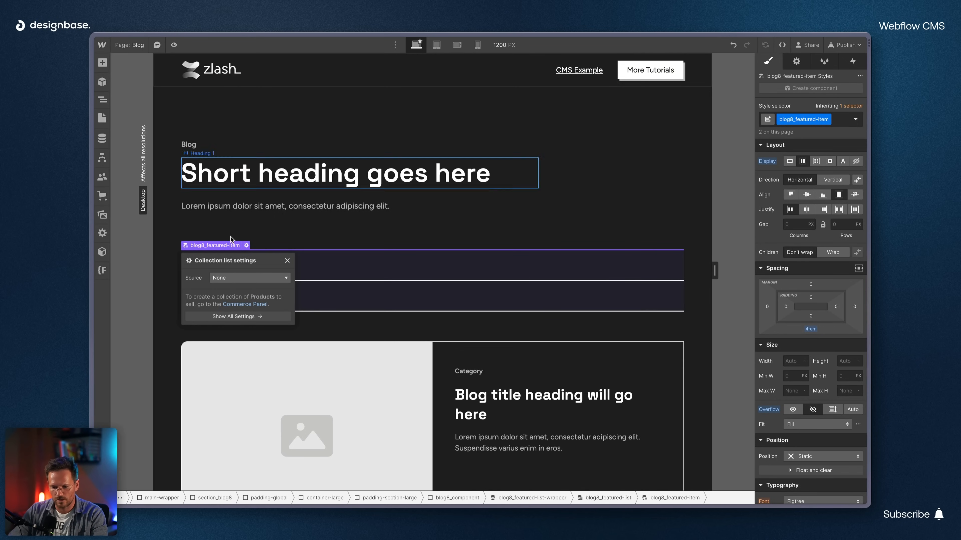
pyautogui.click(220, 277)
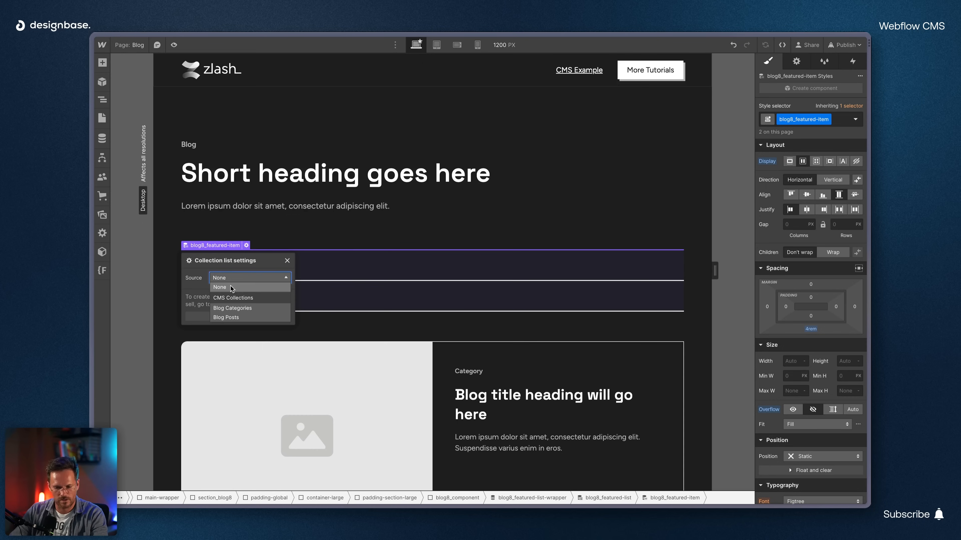
pyautogui.click(235, 318)
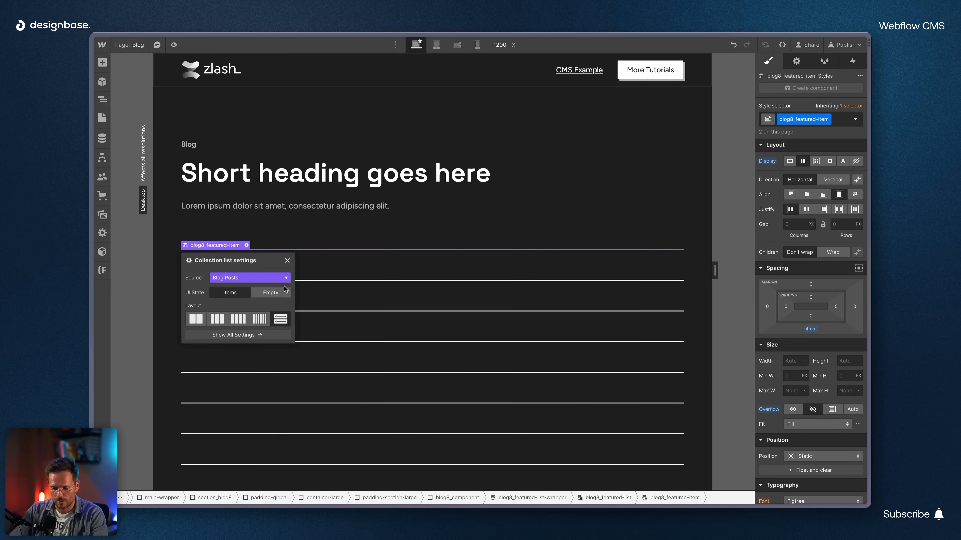
pyautogui.click(287, 261)
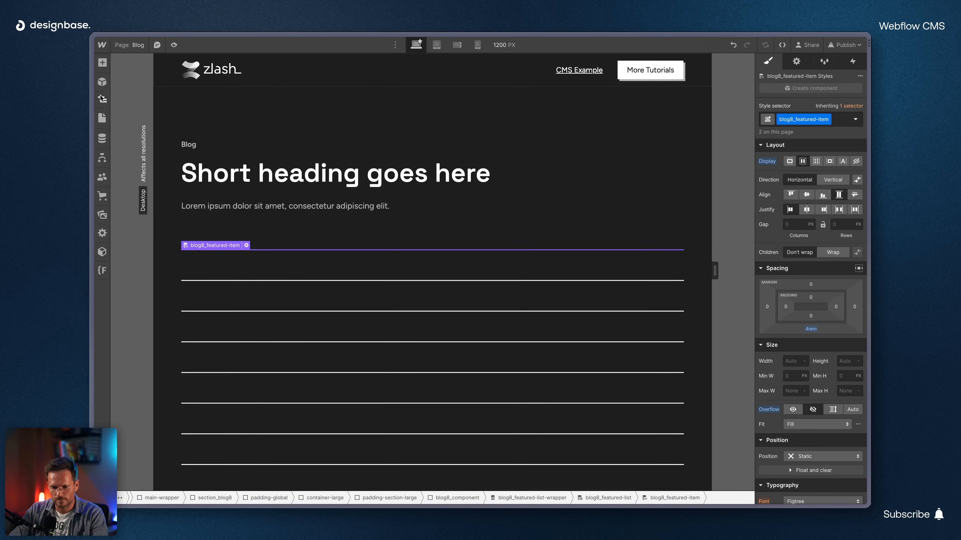
# - Paste the copied blog8_item-link into the new blog8_featured-item and check the repeated featured cards down the page
pyautogui.click(102, 100)
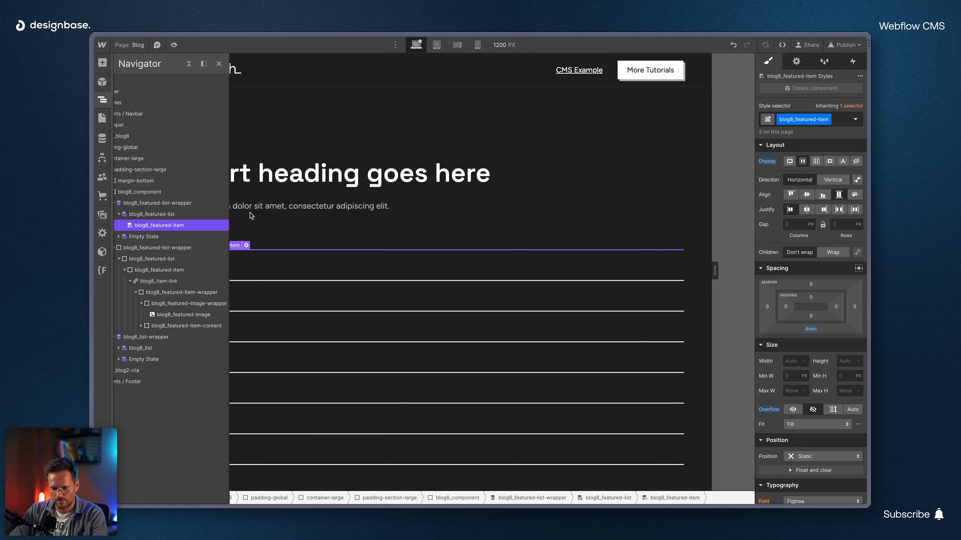
pyautogui.hotkey('ctrl', 'v')
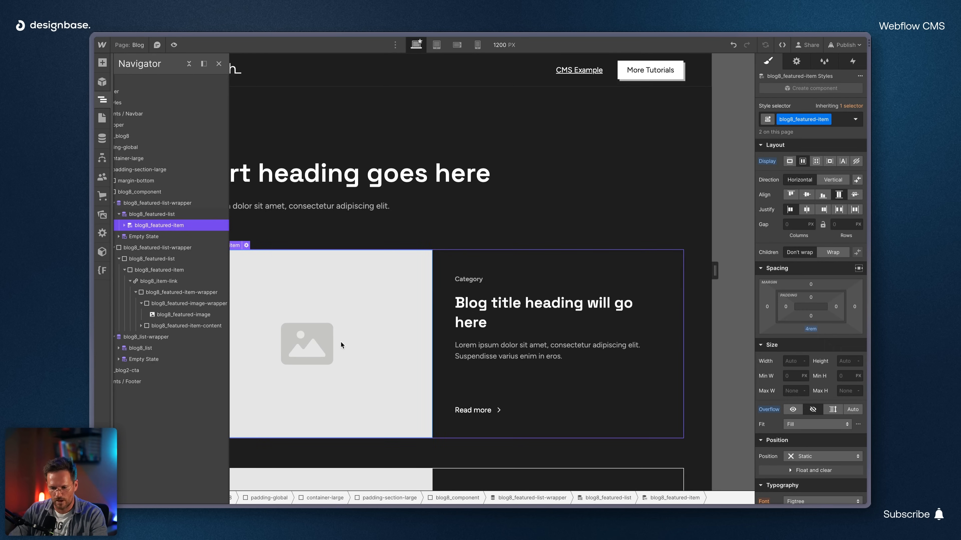
pyautogui.scroll(-10, 367, 358)
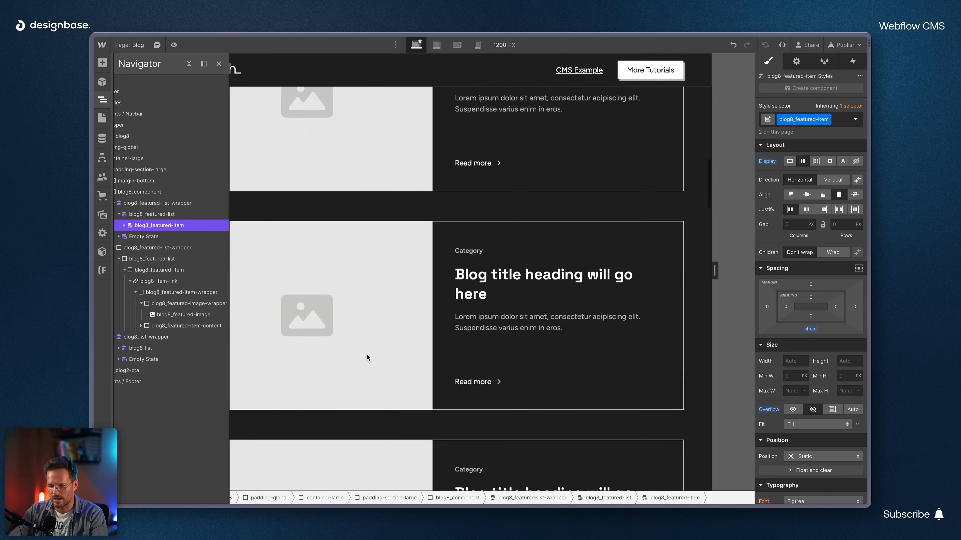
pyautogui.scroll(-8, 367, 354)
pyautogui.scroll(5, 367, 355)
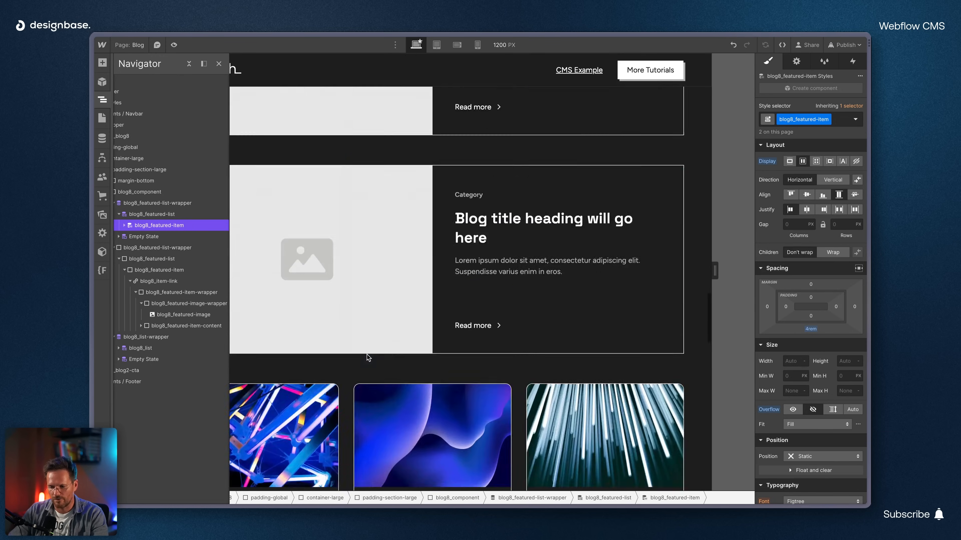
pyautogui.scroll(10, 373, 355)
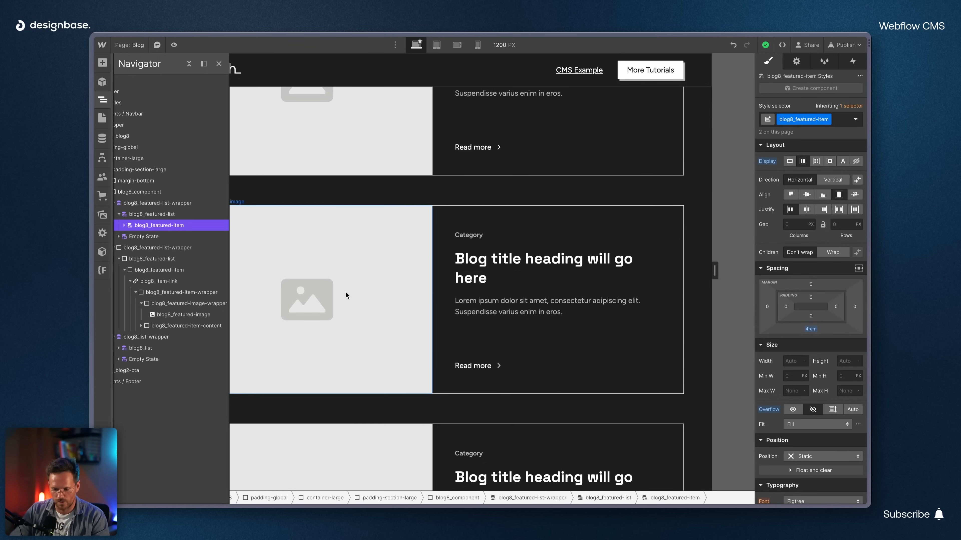
# - Bind the blog8_featured-image in the first featured card to the image field from Blog Posts
pyautogui.click(218, 64)
pyautogui.scroll(7, 304, 251)
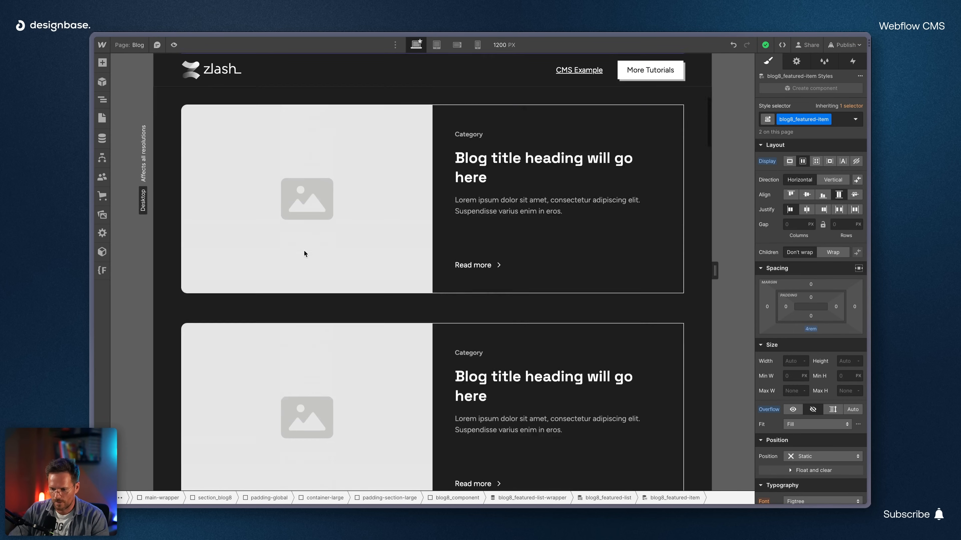
pyautogui.click(263, 285)
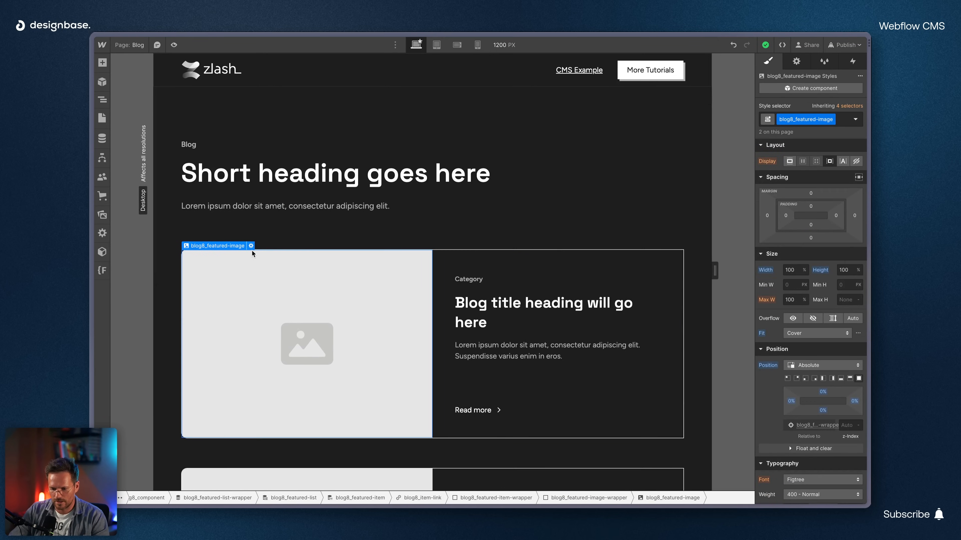
pyautogui.click(251, 245)
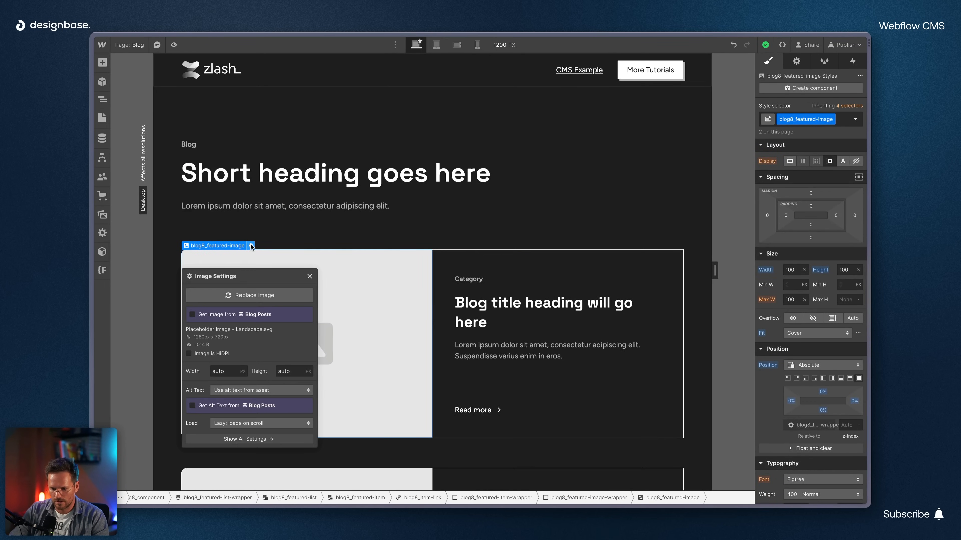
pyautogui.click(223, 314)
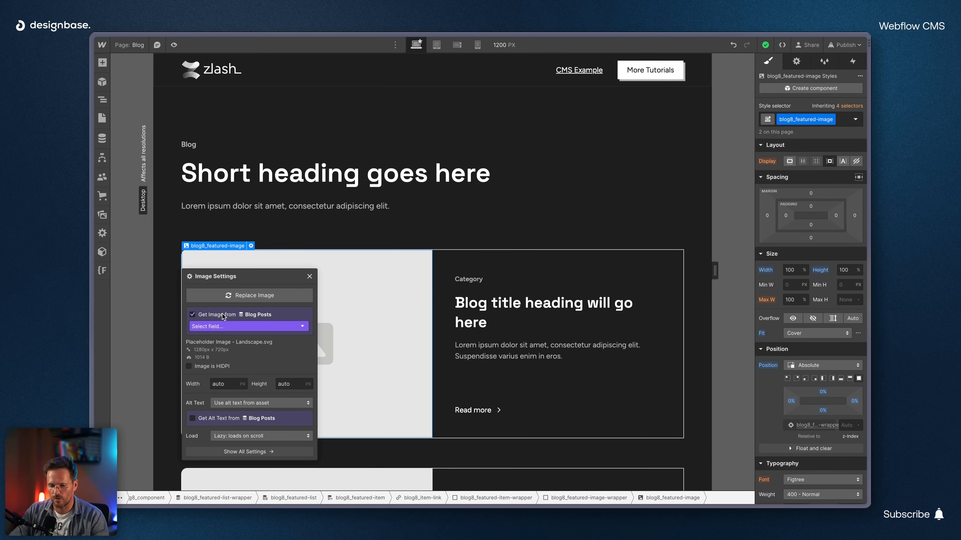
pyautogui.click(224, 326)
pyautogui.click(223, 352)
# - Bind the featured card's Category text to the category name from Blog Posts
pyautogui.click(473, 279)
pyautogui.click(514, 270)
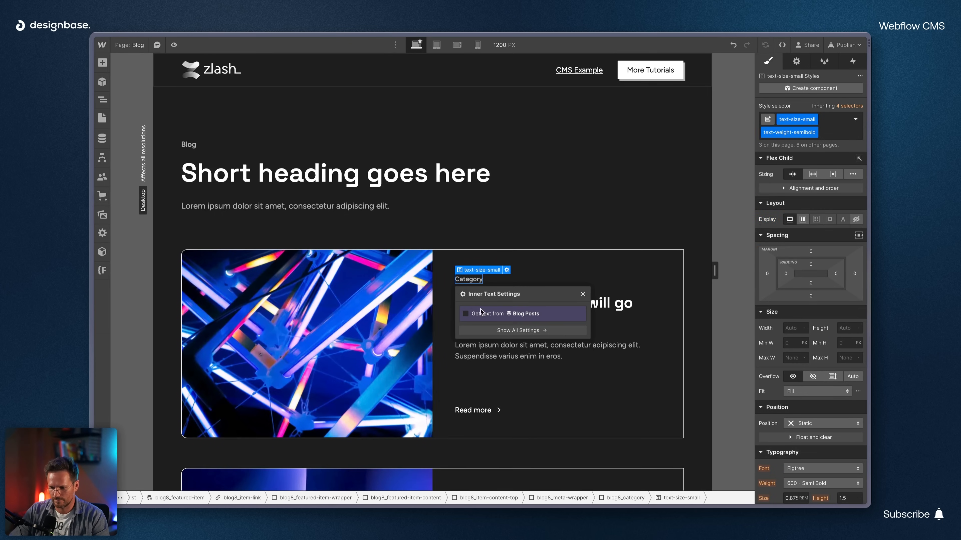
pyautogui.click(477, 314)
pyautogui.click(488, 325)
pyautogui.click(488, 407)
# - Bind the featured card's blog title heading to the Name field from Blog Posts
pyautogui.click(596, 303)
pyautogui.click(511, 289)
pyautogui.click(464, 378)
pyautogui.click(481, 390)
pyautogui.click(479, 401)
# - Bind the featured card's lorem ipsum paragraph to the Post Summary field from Blog Posts
pyautogui.click(582, 346)
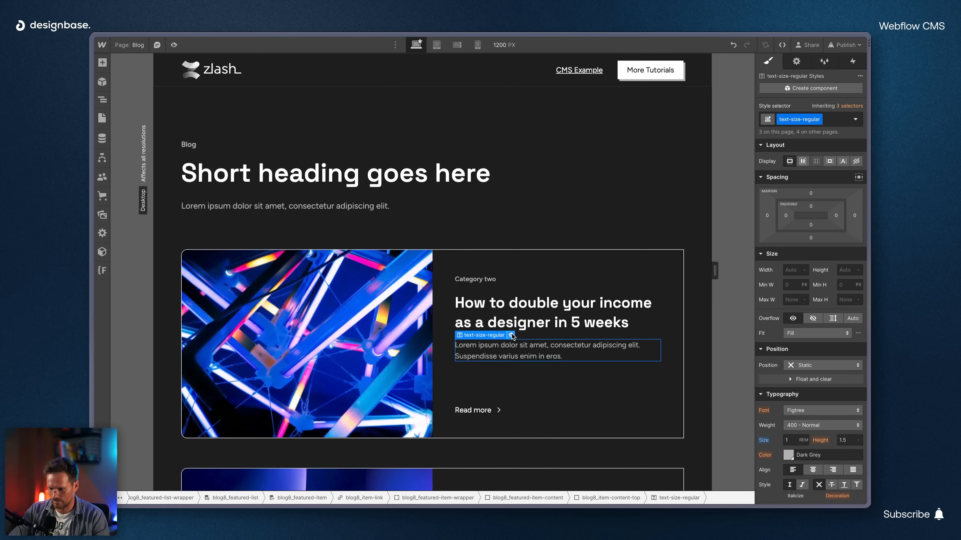
pyautogui.click(511, 335)
pyautogui.click(478, 391)
pyautogui.click(489, 429)
pyautogui.click(489, 435)
# - Link the new featured item's blog8_item-link block to the Current Blog Post page
pyautogui.click(102, 99)
pyautogui.click(158, 236)
pyautogui.click(796, 61)
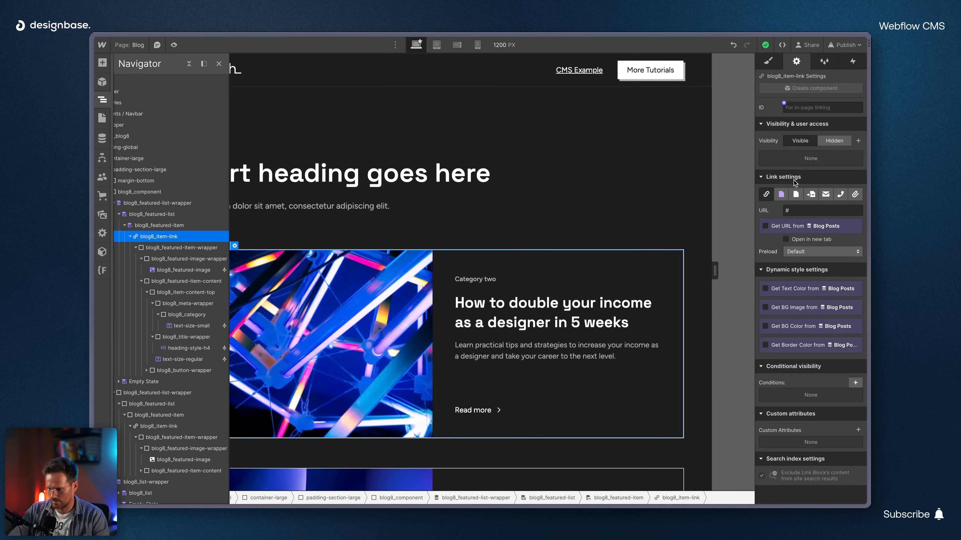
pyautogui.click(781, 194)
pyautogui.click(802, 210)
pyautogui.click(794, 230)
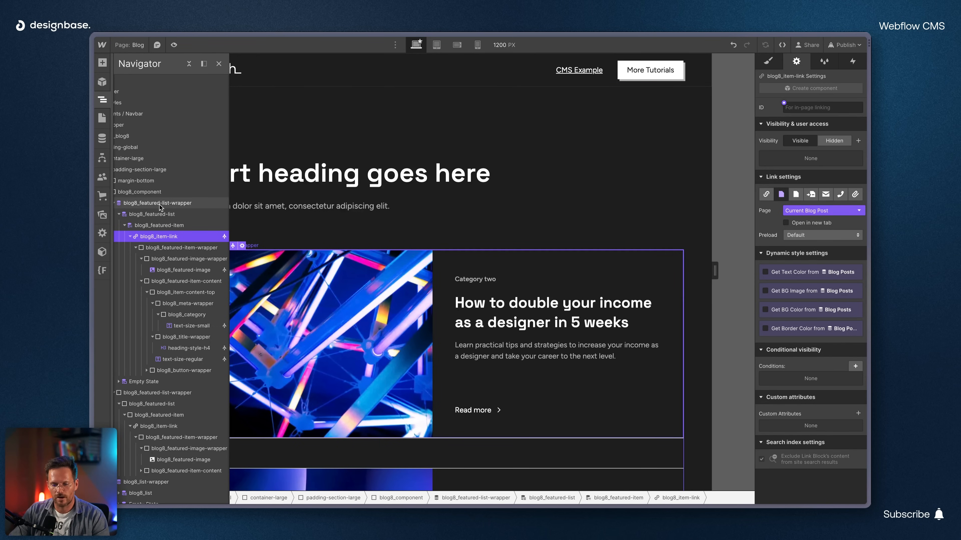
# - Add a Featured? is On filter to the blog8_featured-list-wrapper collection list and check the filtered cards on the page
pyautogui.click(169, 203)
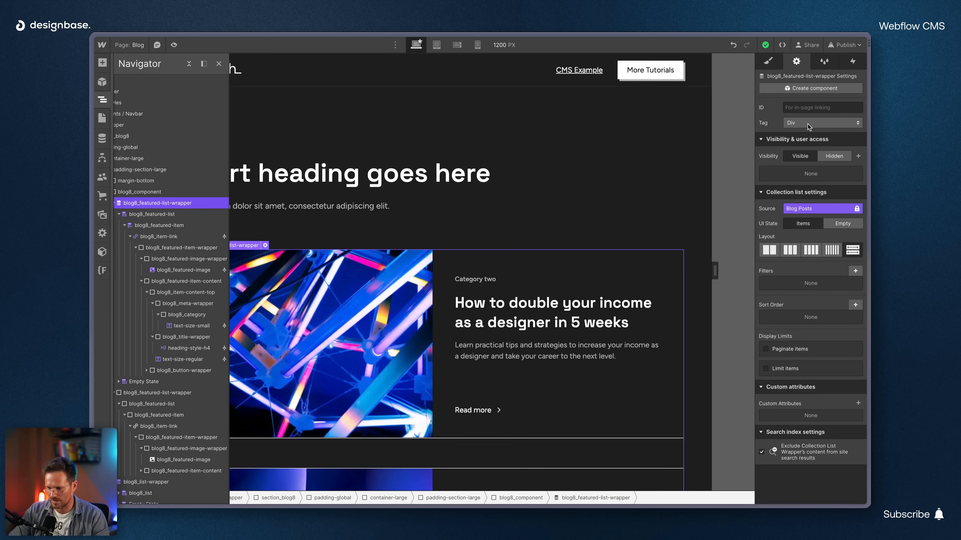
pyautogui.click(855, 272)
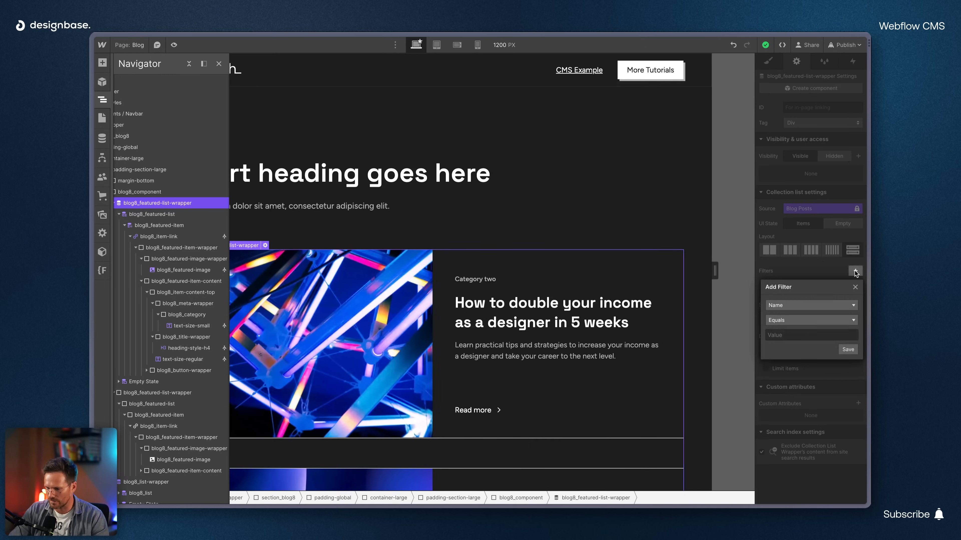
pyautogui.click(803, 306)
pyautogui.click(783, 327)
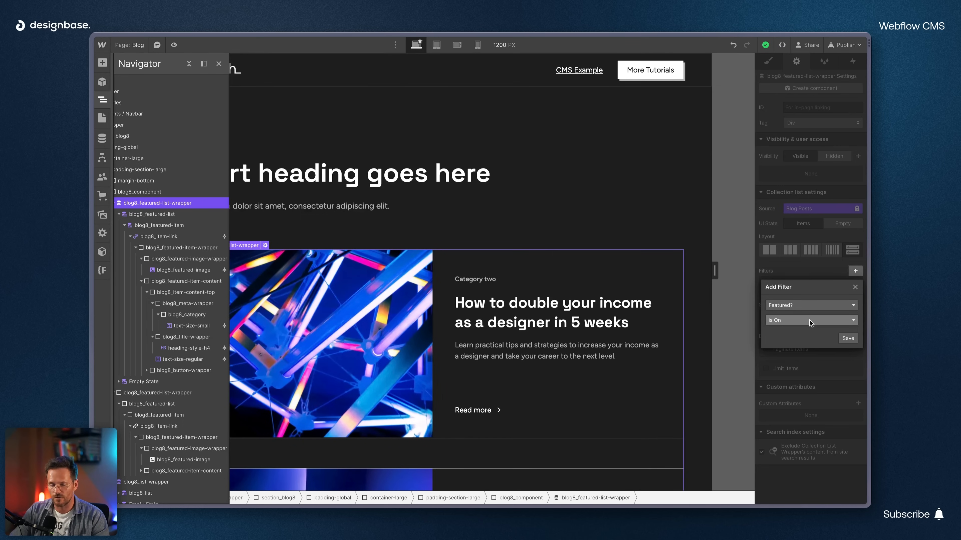
pyautogui.click(847, 337)
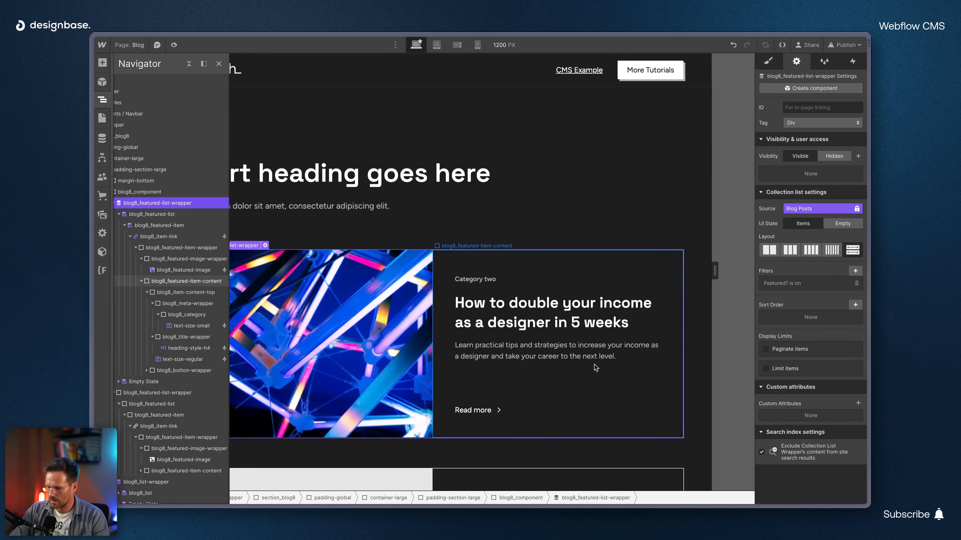
pyautogui.scroll(-10, 597, 363)
pyautogui.scroll(5, 596, 362)
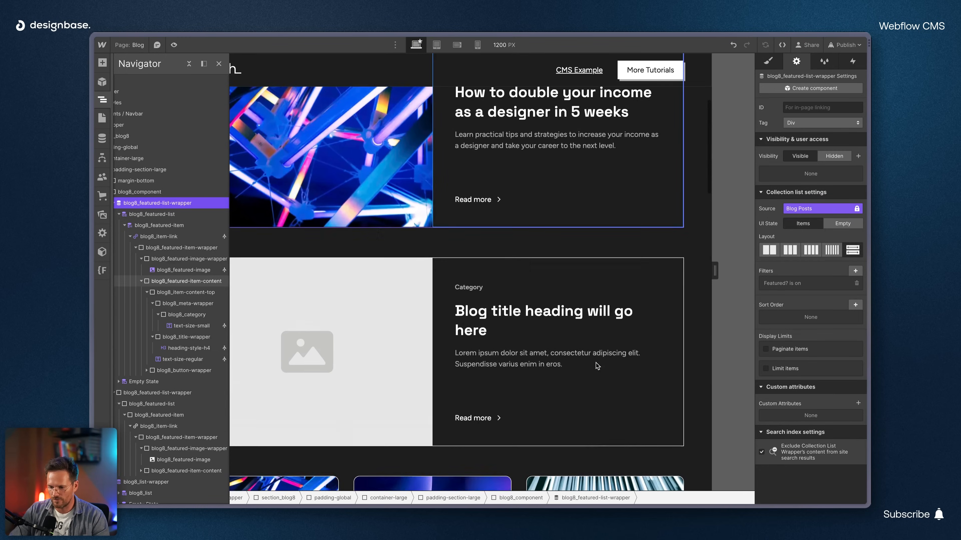
# - Limit the featured collection list to show 1 item
pyautogui.scroll(1, 596, 366)
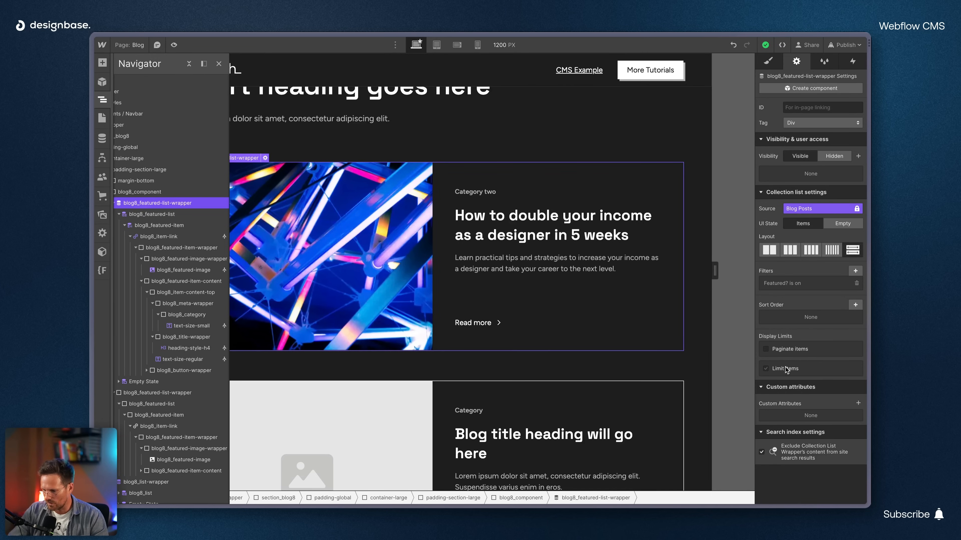
pyautogui.click(786, 370)
pyautogui.doubleClick(797, 386)
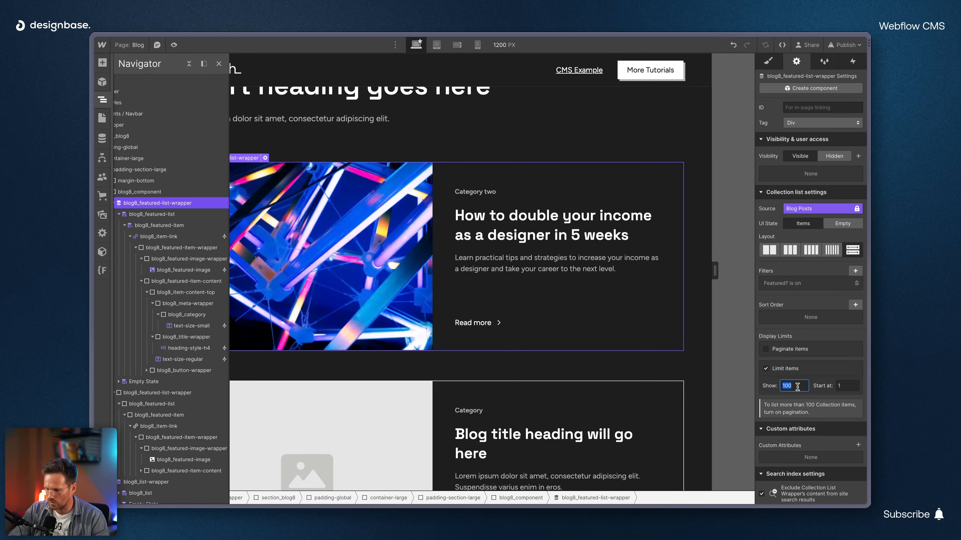
pyautogui.write('1')
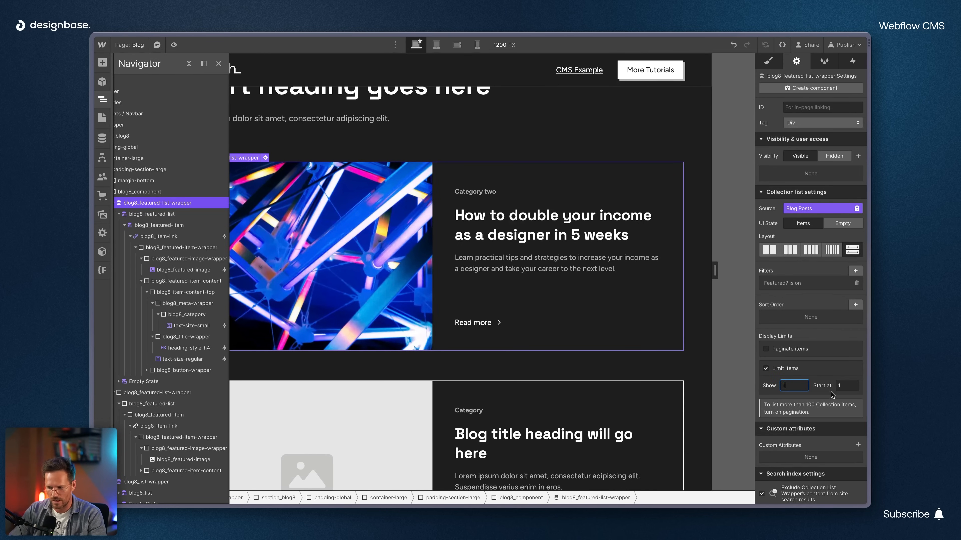
pyautogui.click(830, 374)
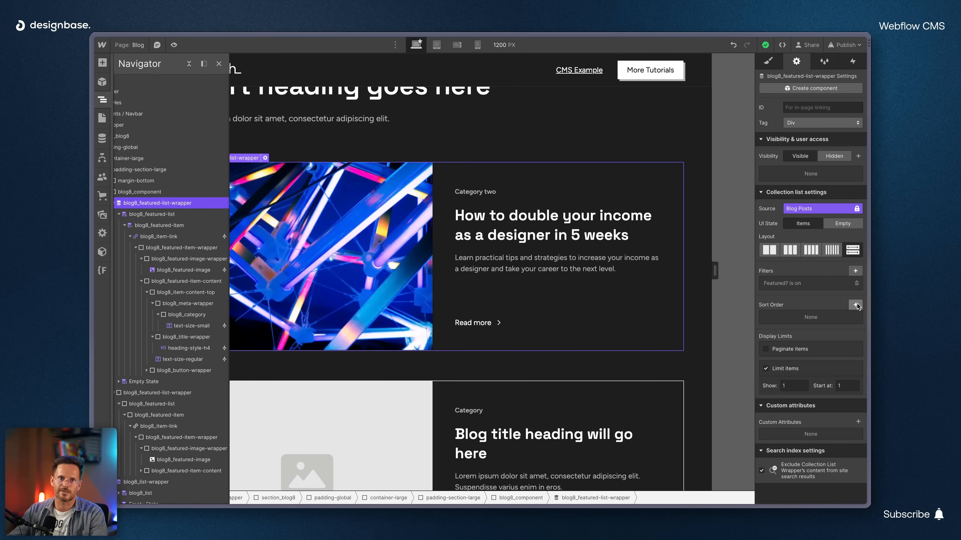
# - Sort the blog8_featured-list-wrapper collection list by Published On, Newest to oldest, and save the sort order
pyautogui.click(856, 305)
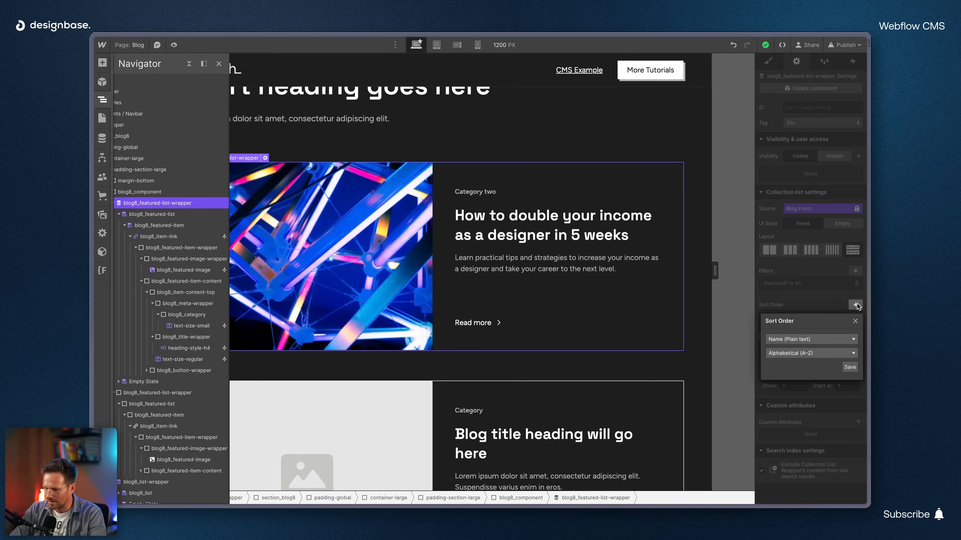
pyautogui.click(813, 340)
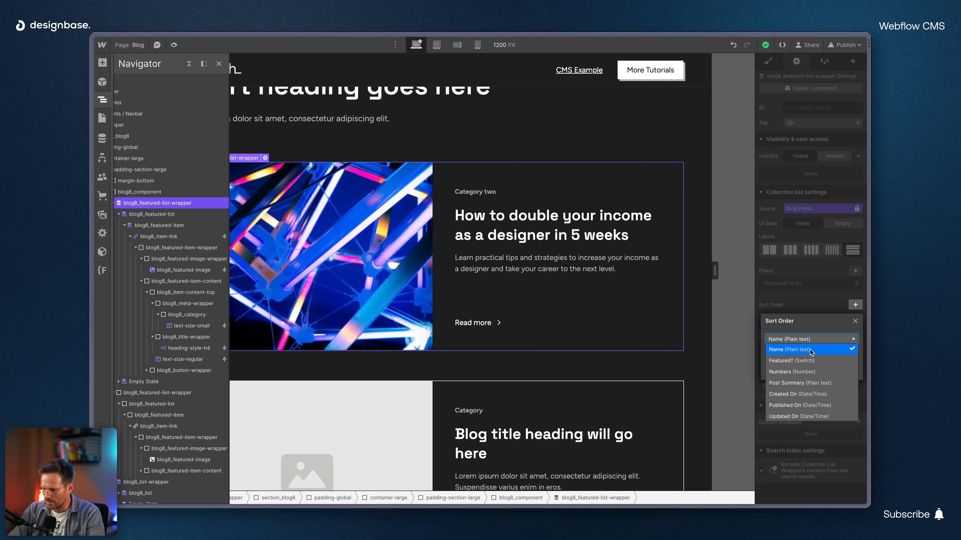
pyautogui.scroll(-1, 802, 378)
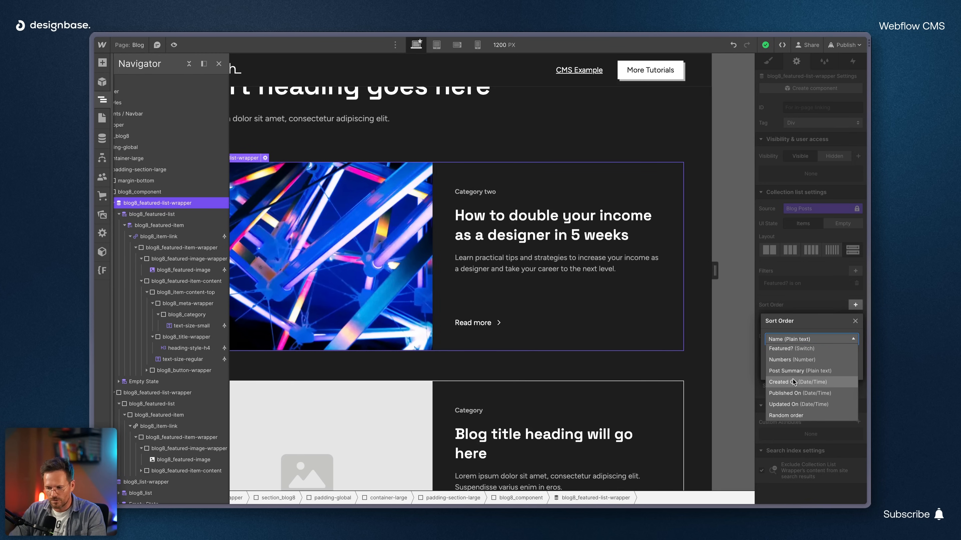
pyautogui.click(793, 394)
pyautogui.click(786, 355)
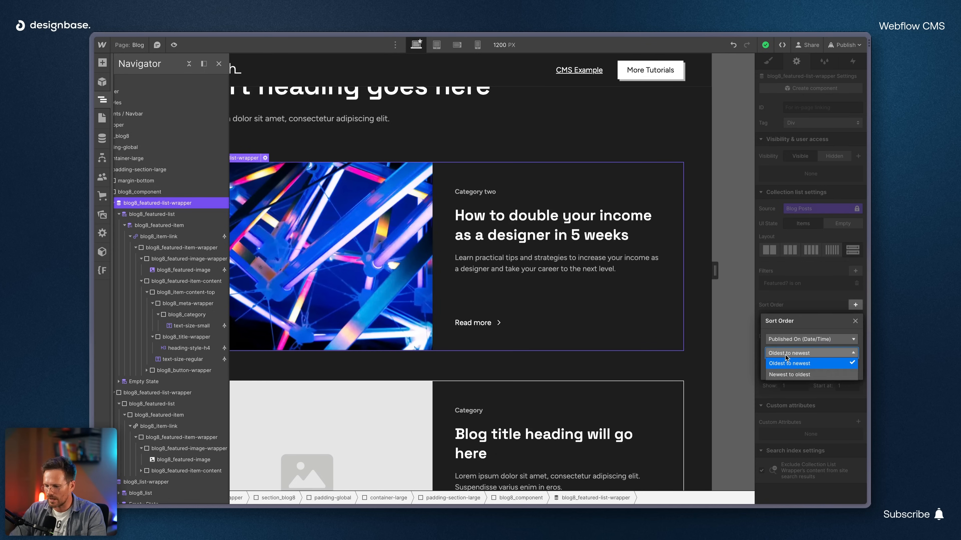
pyautogui.click(790, 375)
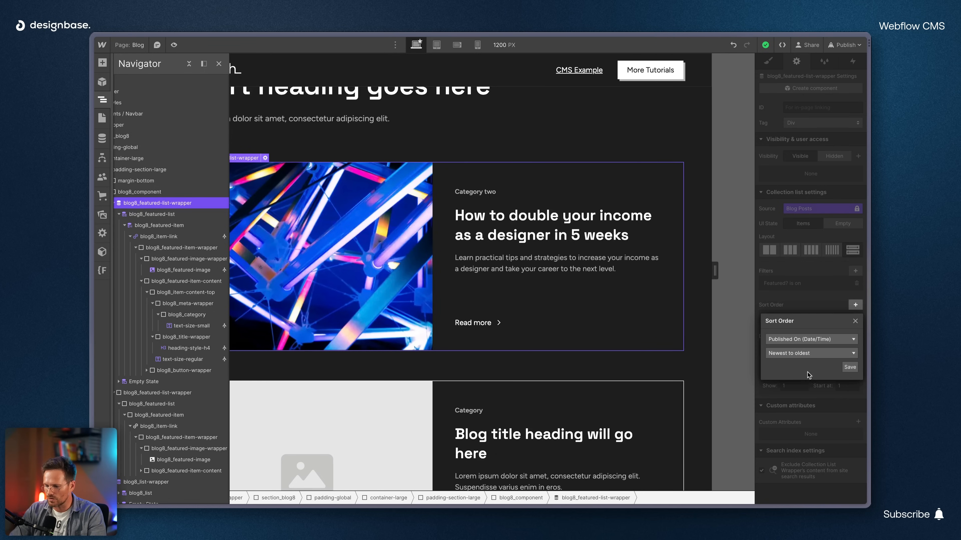
pyautogui.click(850, 368)
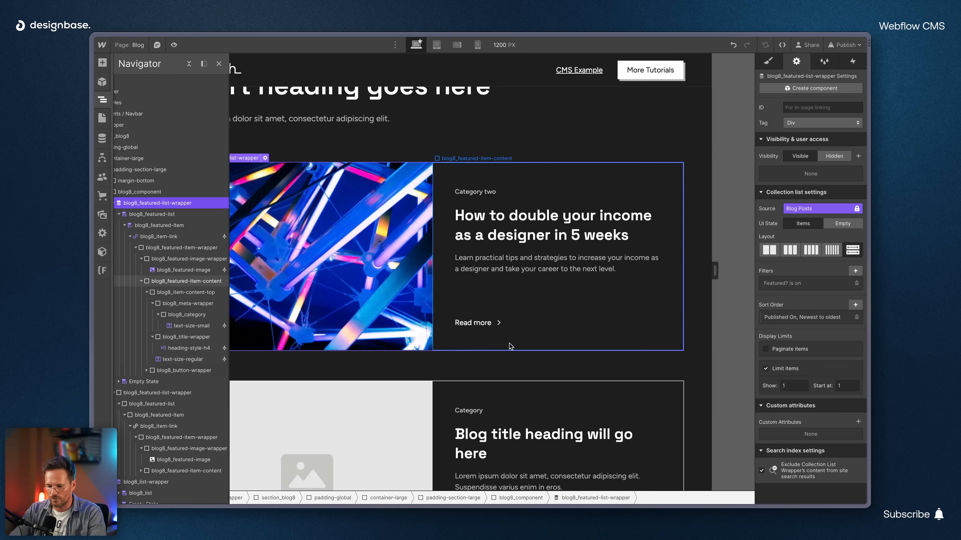
# - Delete the old static blog8_featured-list-wrapper holding the placeholder featured card below the new featured collection list
pyautogui.click(426, 402)
pyautogui.scroll(-4, 274, 383)
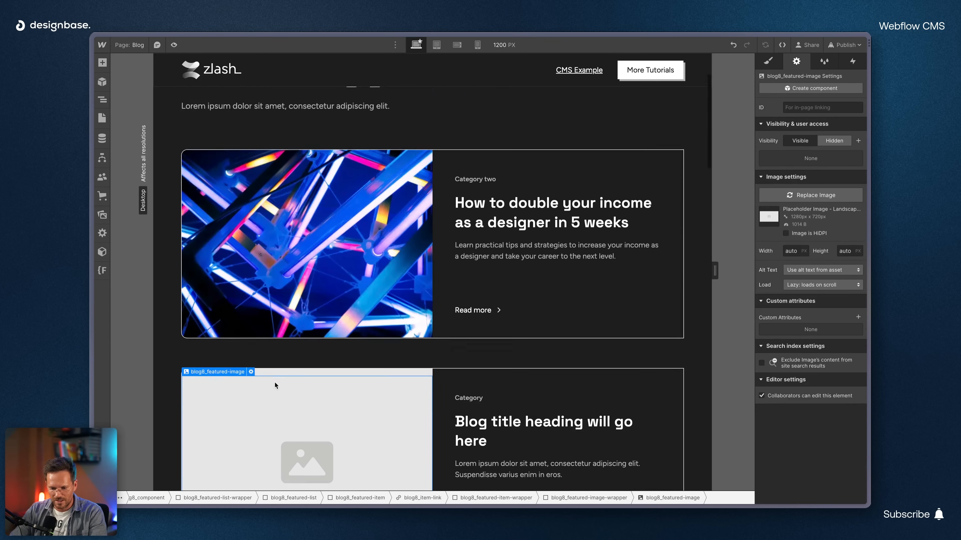
pyautogui.click(102, 99)
pyautogui.click(204, 64)
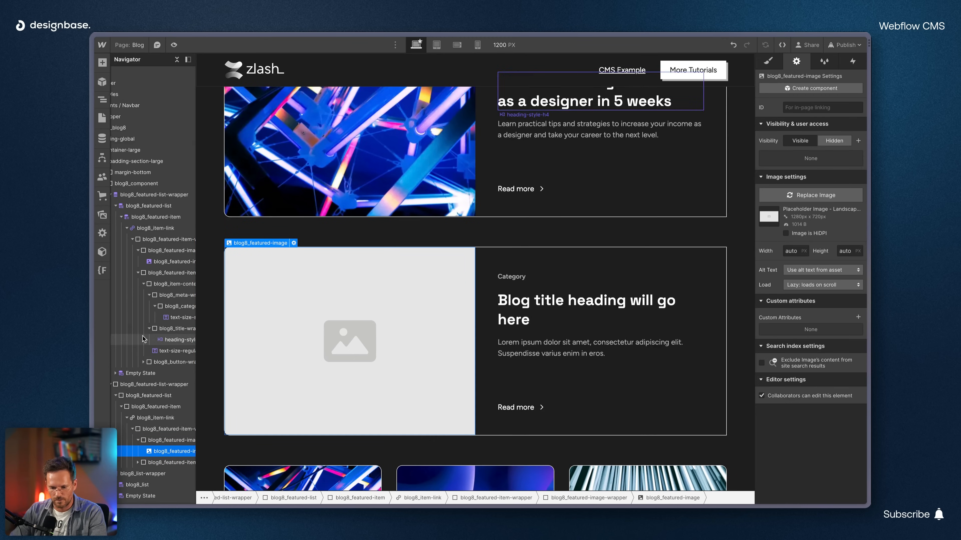
pyautogui.hscroll(-1, 147, 428)
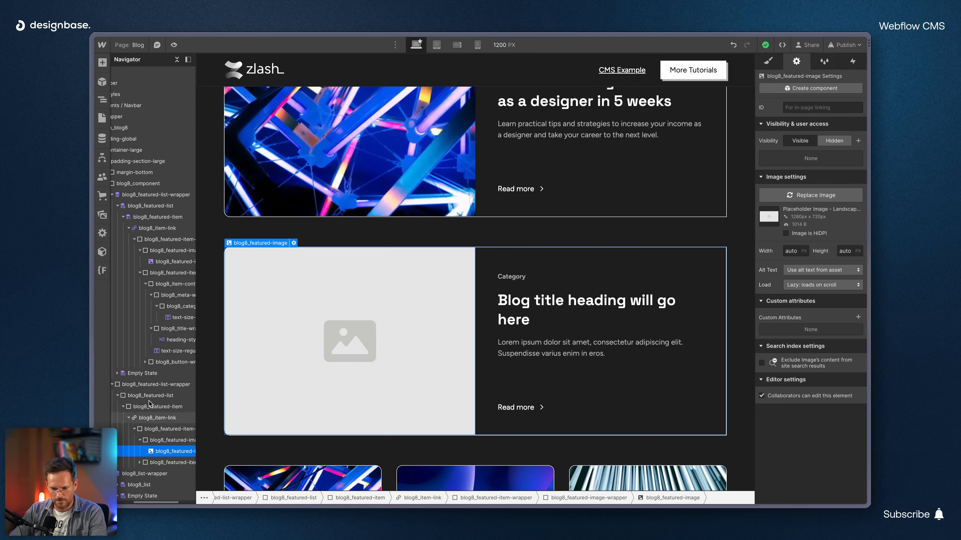
pyautogui.click(157, 385)
pyautogui.press('Delete')
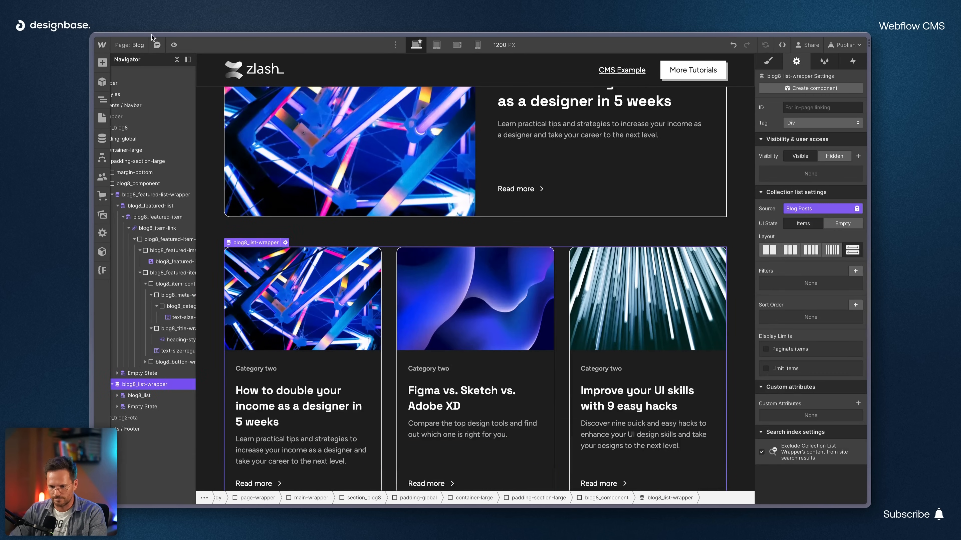
# - Preview the Blog page and check the featured post and the grid of post cards
pyautogui.click(177, 46)
pyautogui.scroll(5, 405, 451)
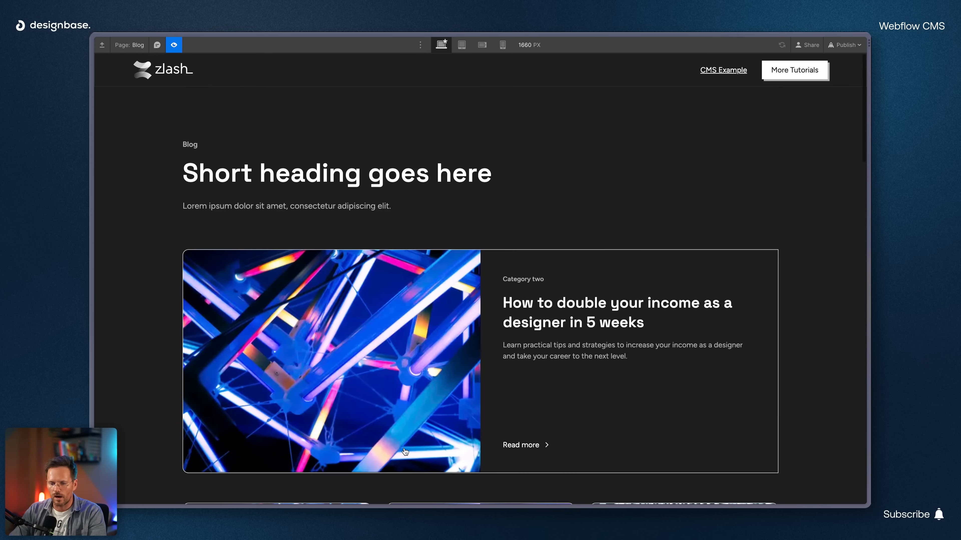
pyautogui.scroll(-20, 382, 280)
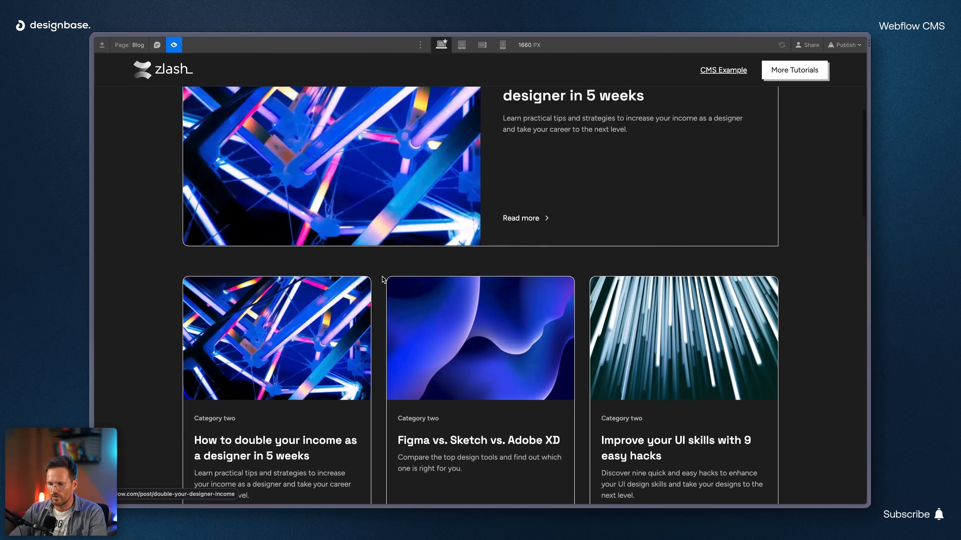
pyautogui.scroll(-5, 383, 280)
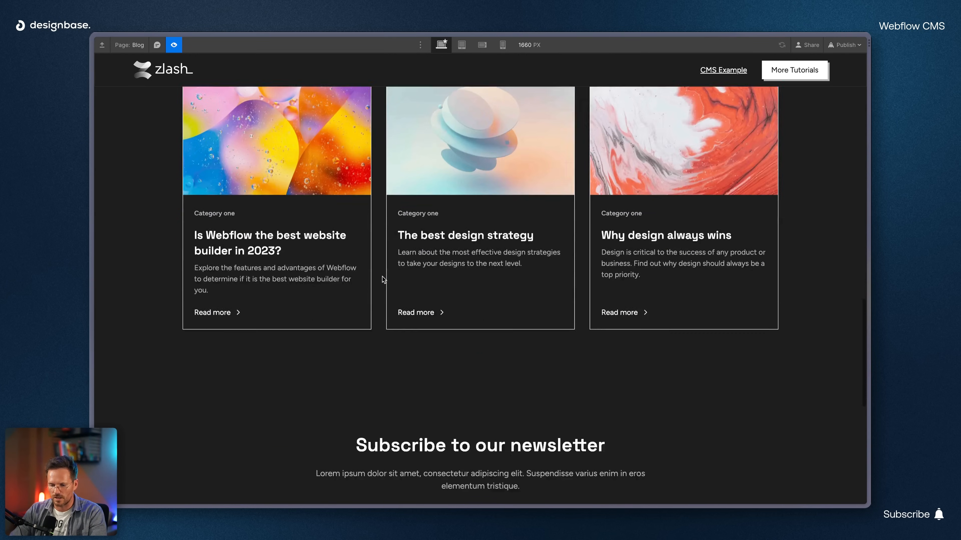
pyautogui.scroll(12, 382, 280)
pyautogui.scroll(8, 383, 280)
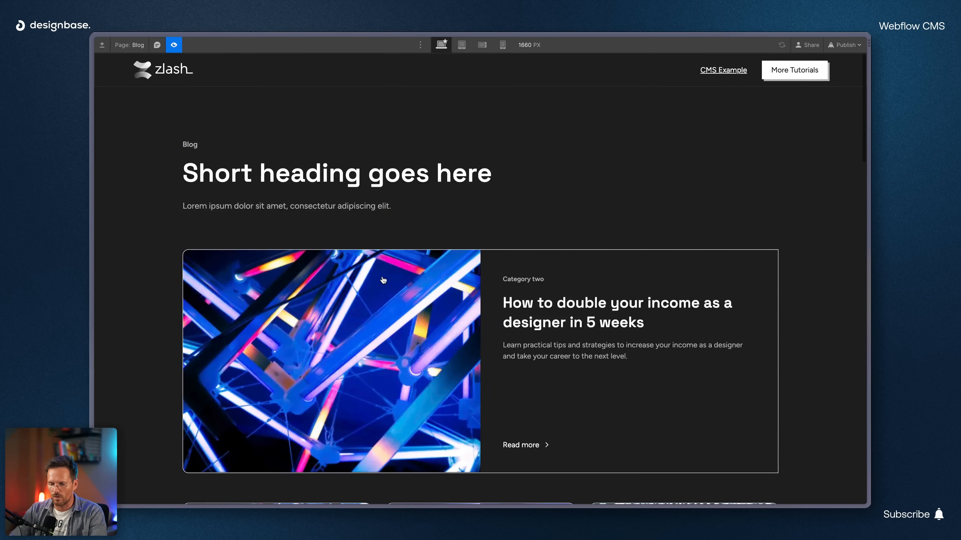
pyautogui.scroll(-3, 382, 280)
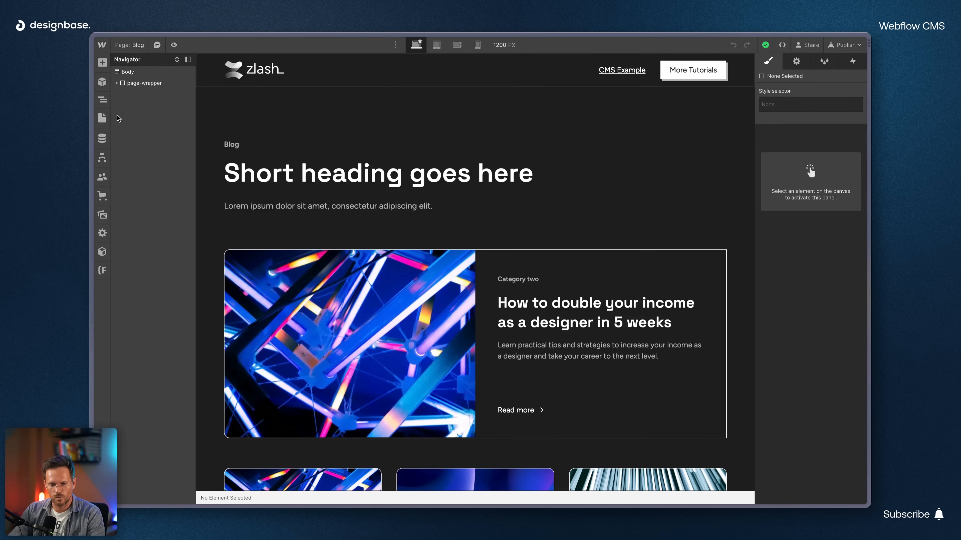
# - Review the Blog Categories collection, then switch off publishing for the Blog Categories Template page and save its settings
pyautogui.click(102, 117)
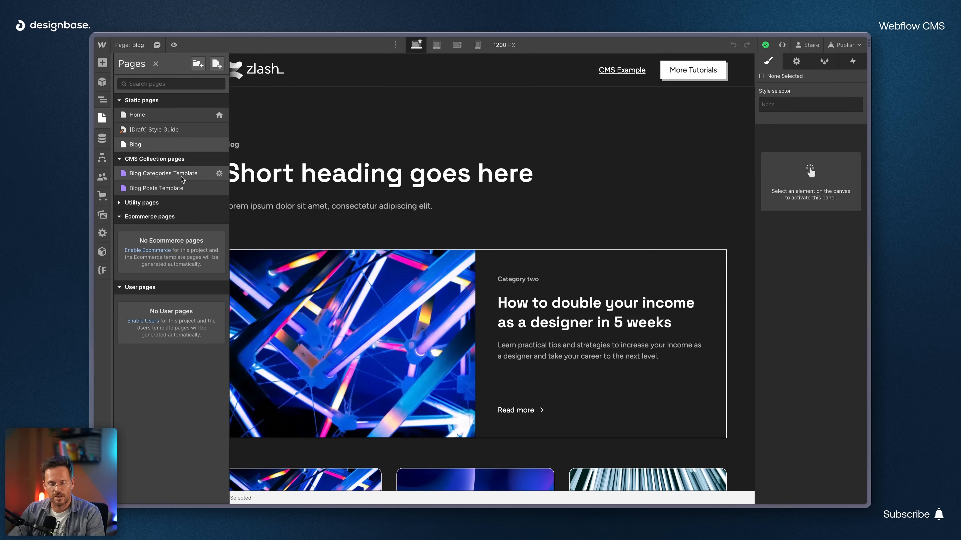
pyautogui.click(102, 138)
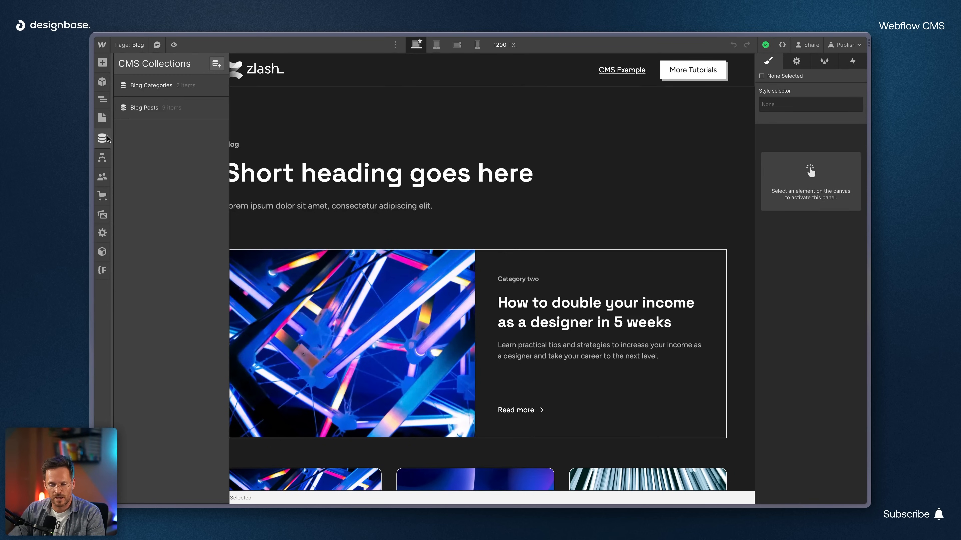
pyautogui.click(166, 87)
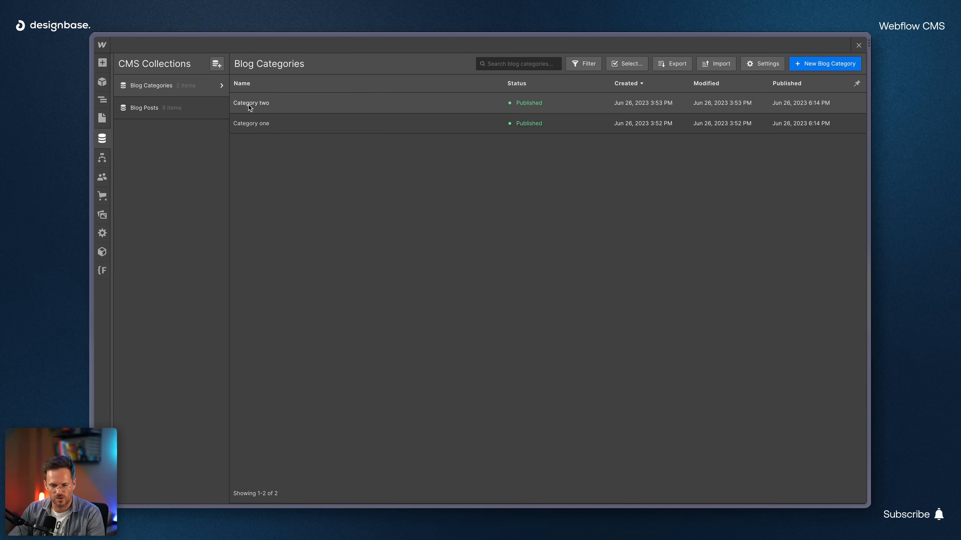
pyautogui.click(104, 117)
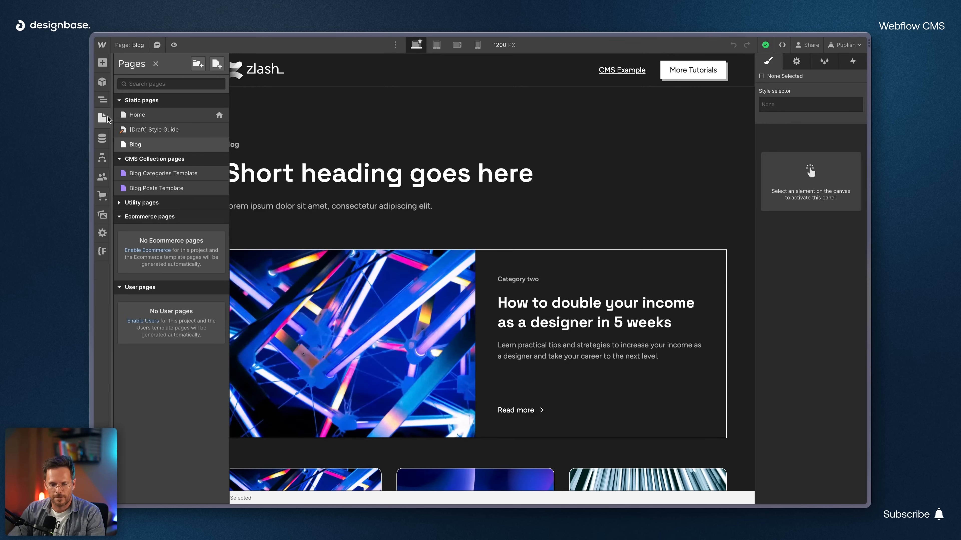
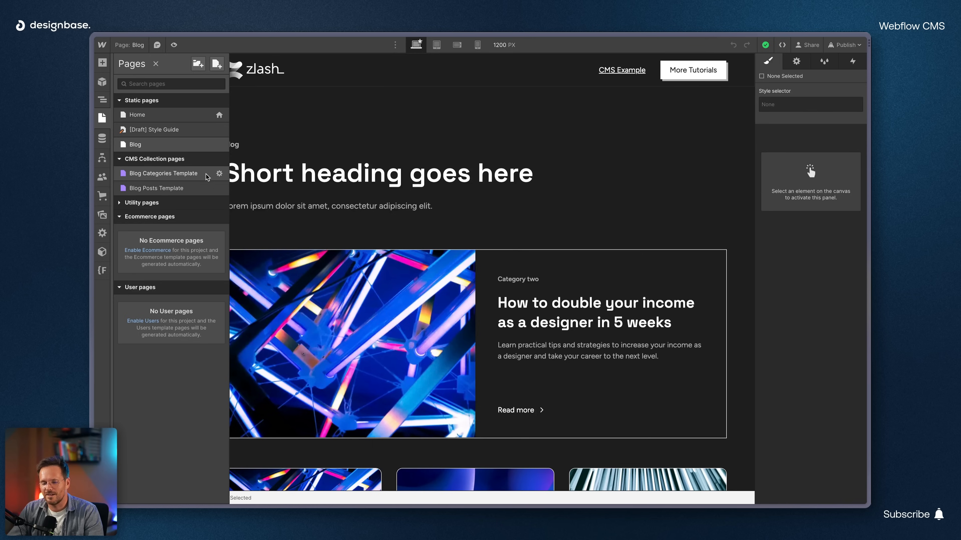
pyautogui.click(219, 174)
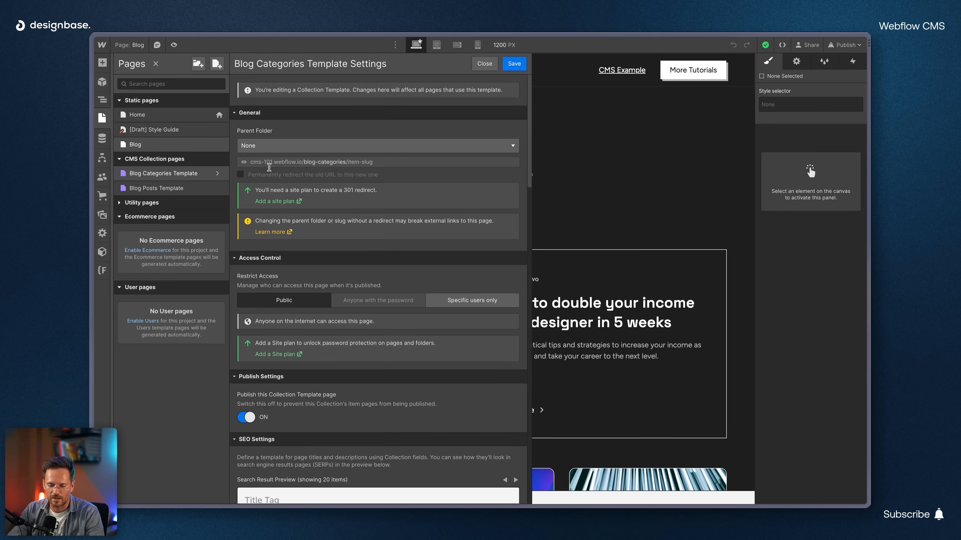
pyautogui.scroll(-2, 322, 277)
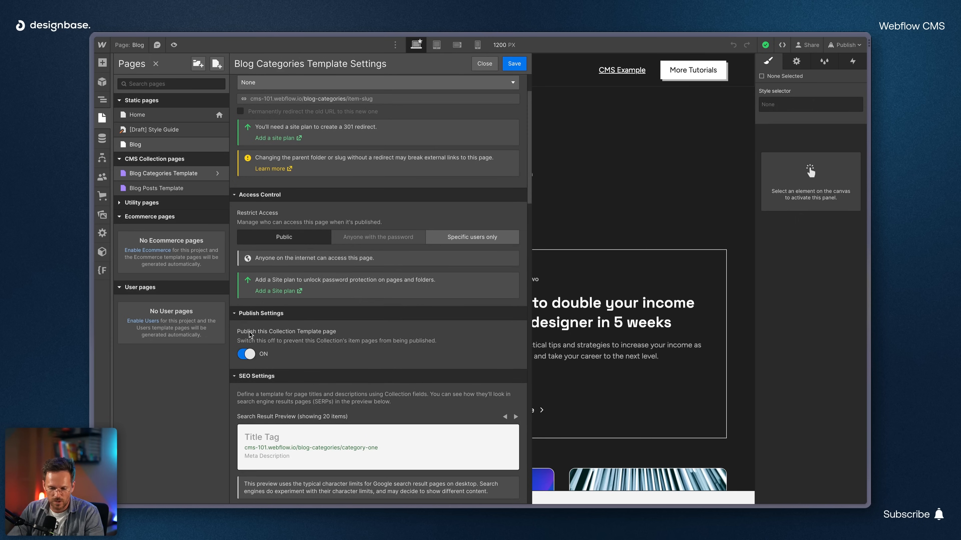
pyautogui.click(250, 355)
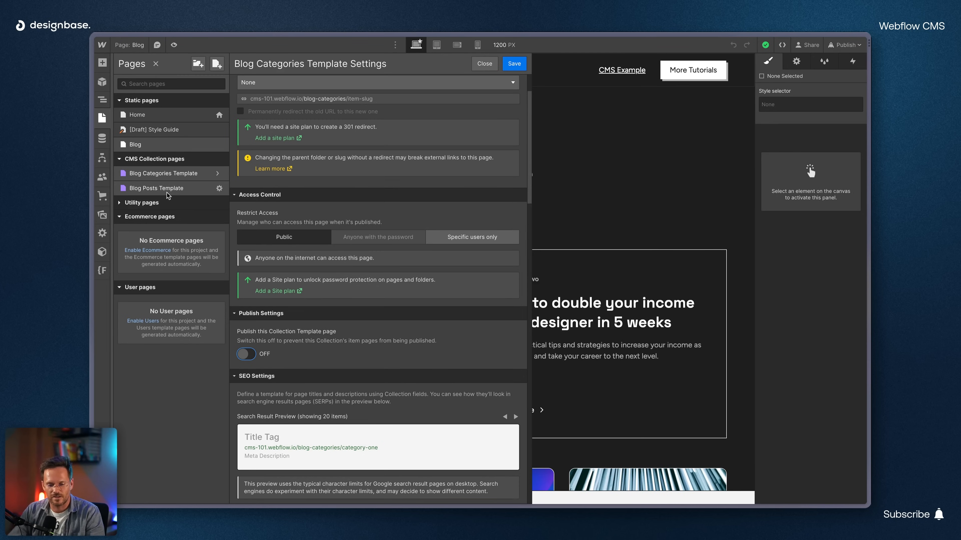
pyautogui.click(514, 64)
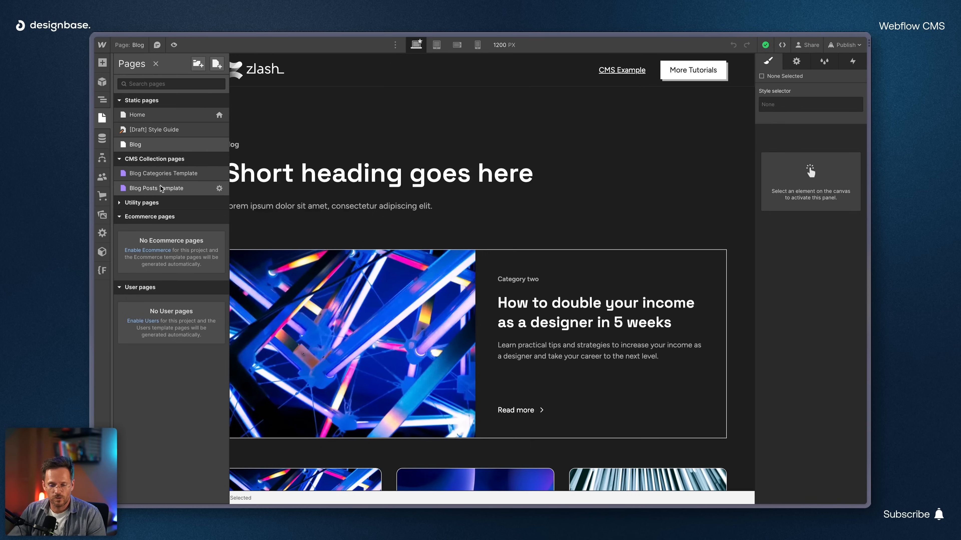
# - Open the Blog Posts Template page and look over its placeholder header, image and content
pyautogui.click(169, 191)
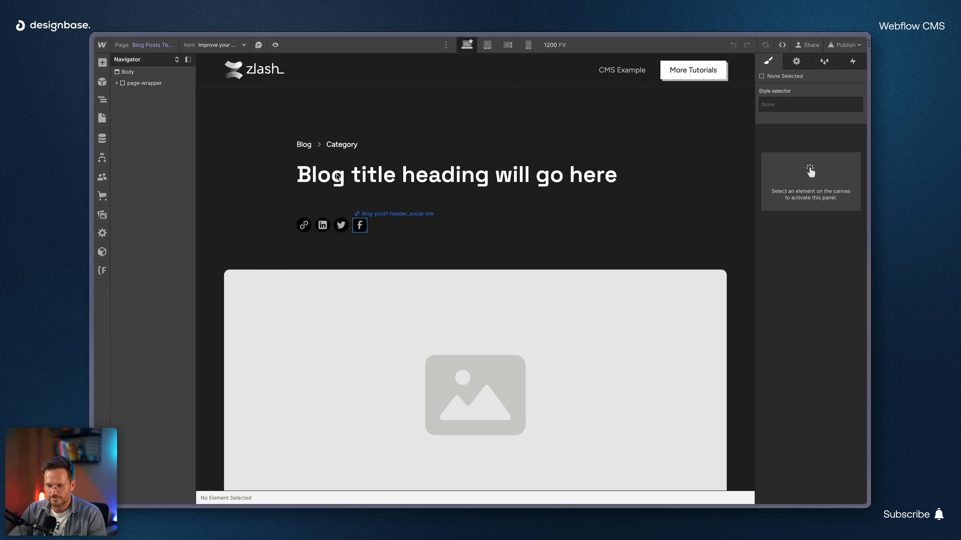
pyautogui.scroll(-5, 320, 155)
pyautogui.scroll(6, 320, 155)
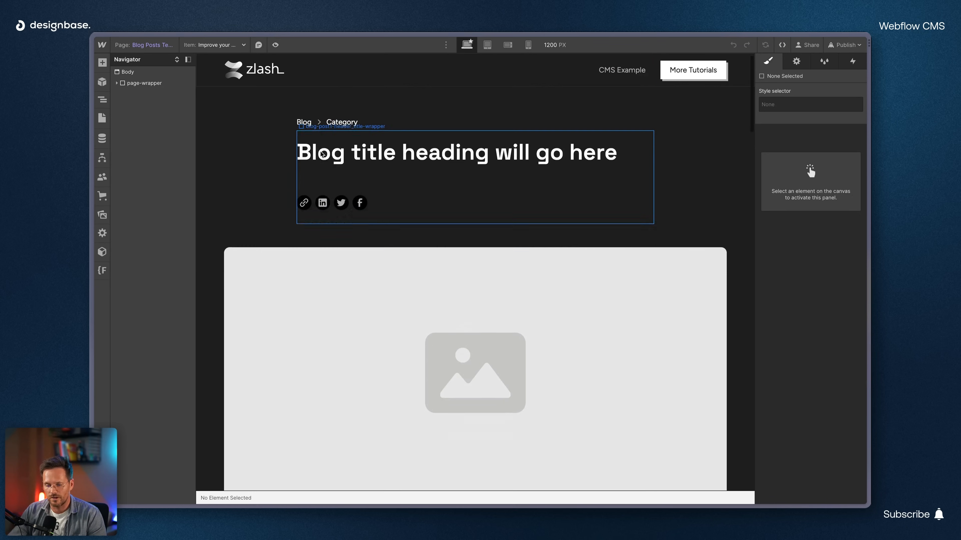
pyautogui.scroll(-10, 321, 154)
pyautogui.scroll(8, 321, 154)
pyautogui.scroll(3, 321, 155)
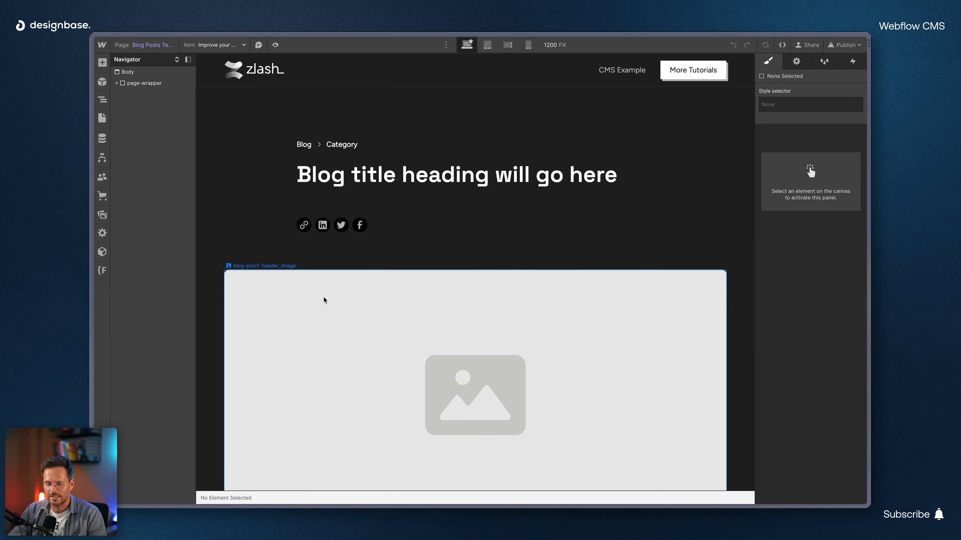
pyautogui.click(101, 118)
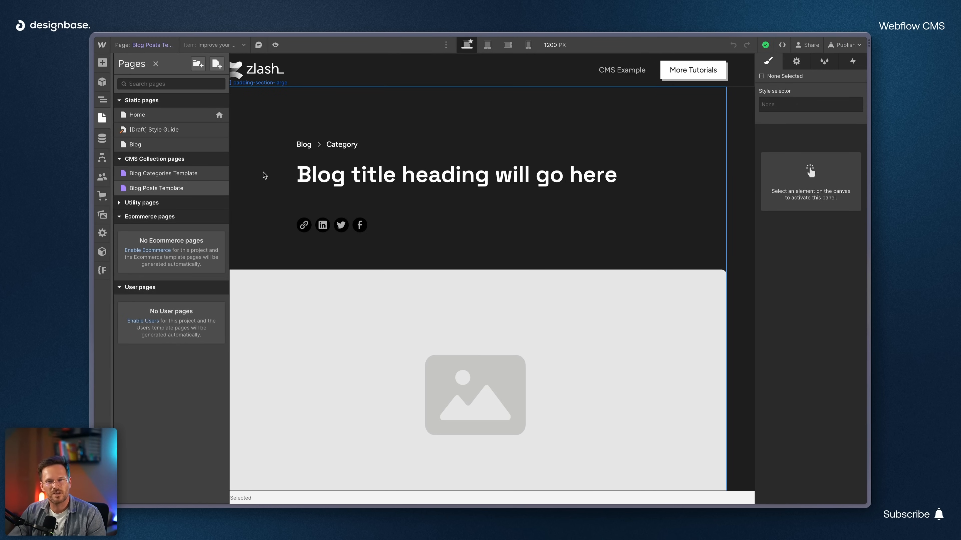
pyautogui.hotkey('ctrl', 'e')
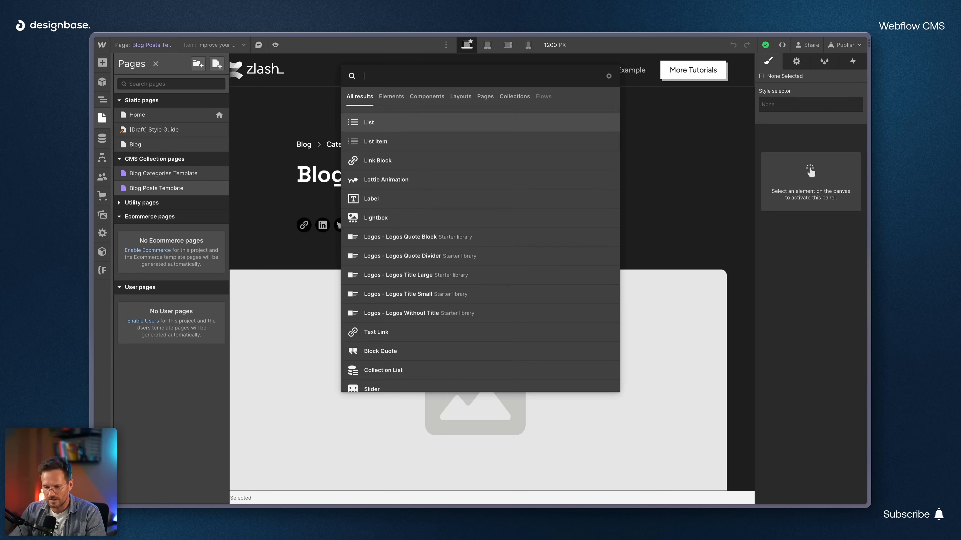
pyautogui.write('coll')
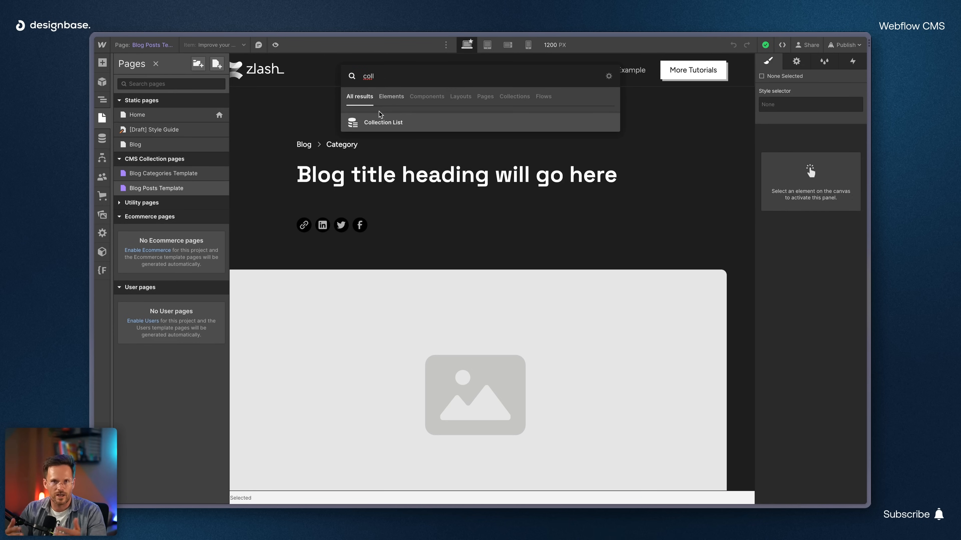
pyautogui.click(286, 162)
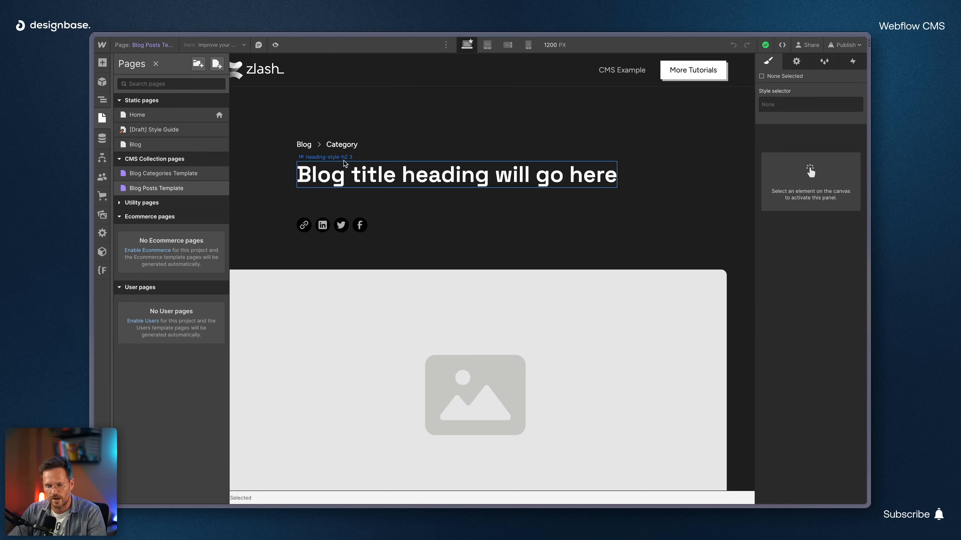
# - Connect the breadcrumb's Category text to the Blog Posts category's Name field and switch the displayed item to The best design strategy
pyautogui.click(328, 145)
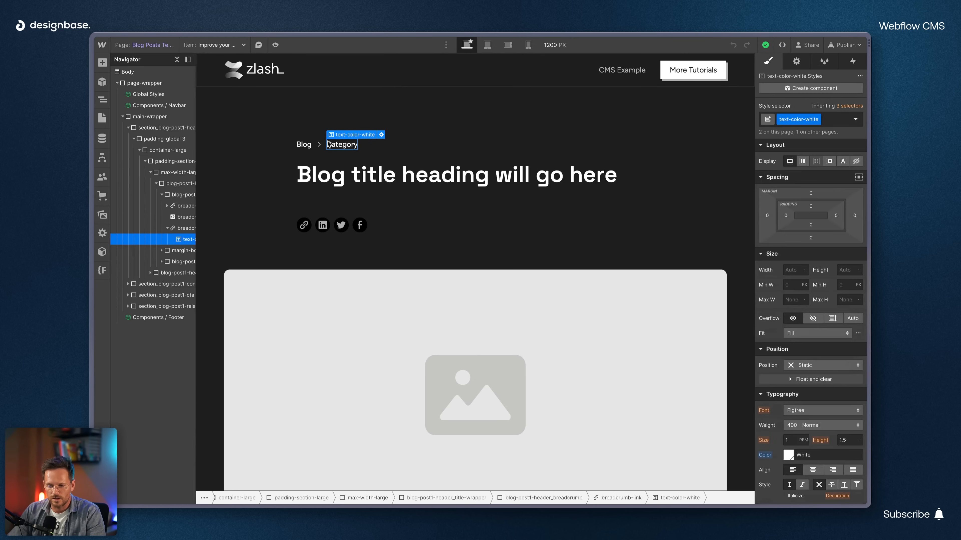
pyautogui.click(381, 135)
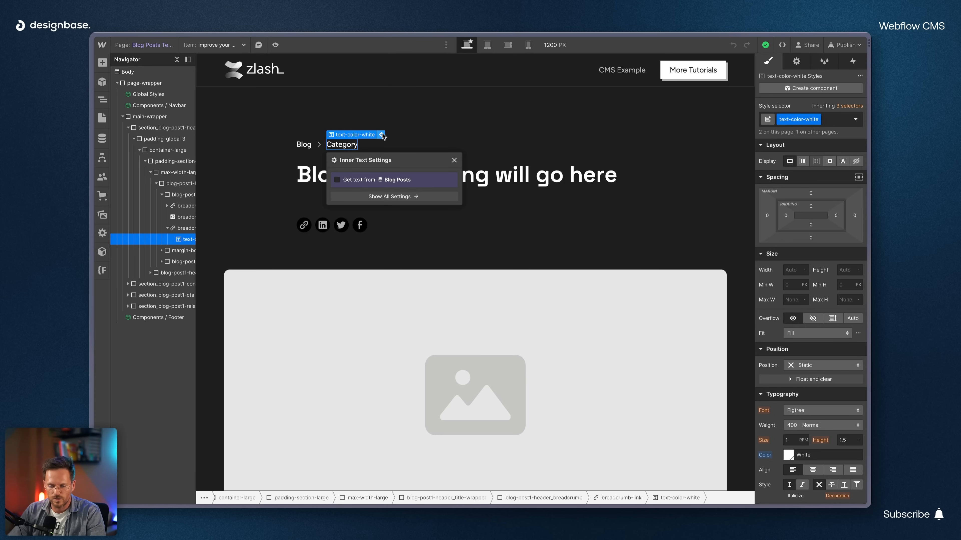
pyautogui.click(344, 178)
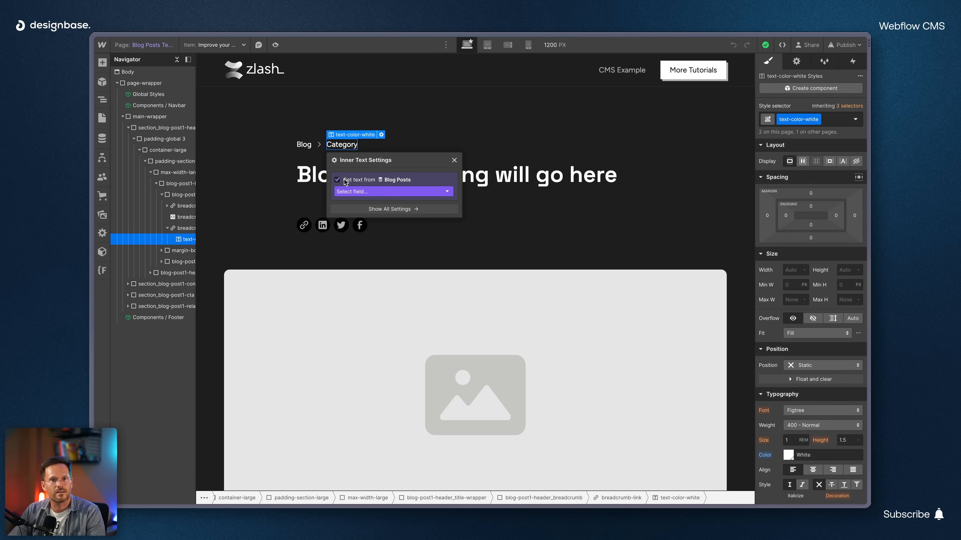
pyautogui.click(354, 194)
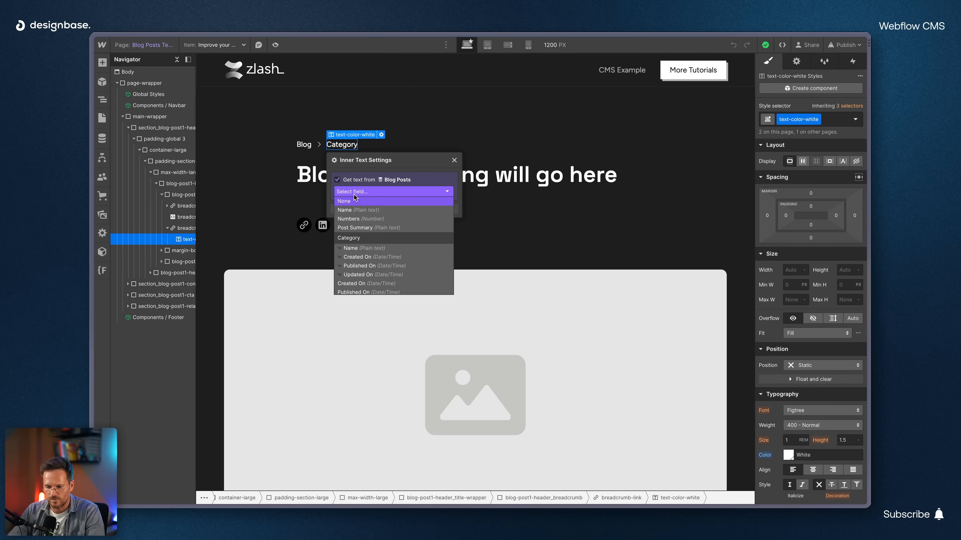
pyautogui.click(354, 248)
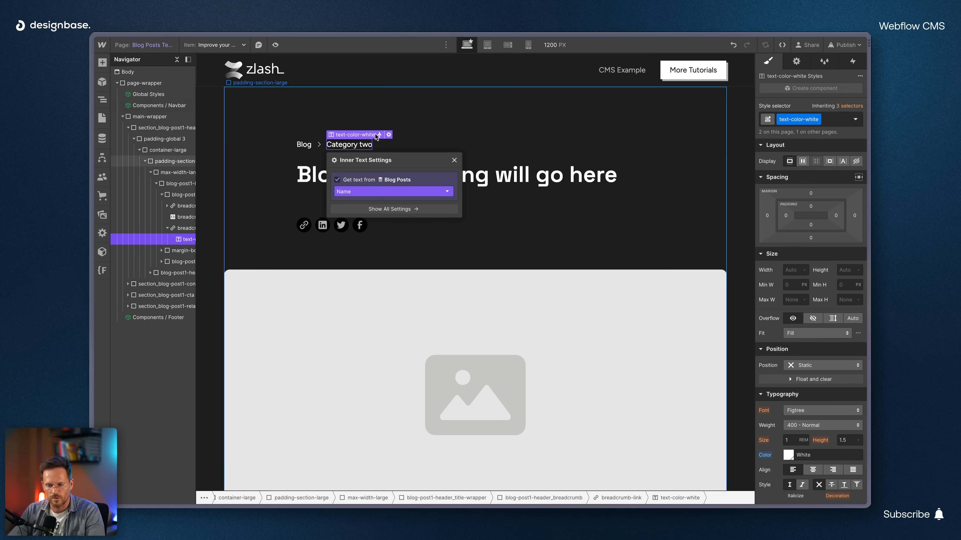
pyautogui.click(213, 47)
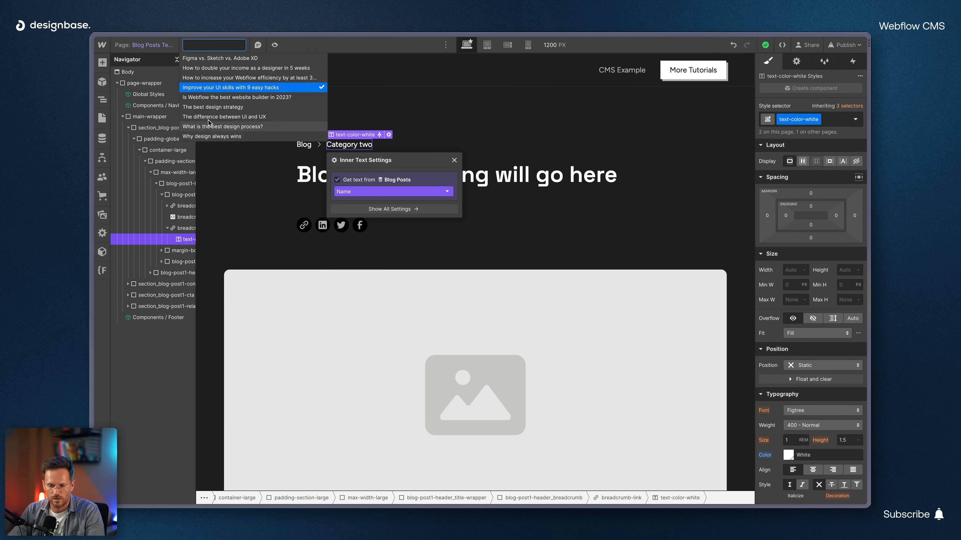
pyautogui.click(215, 109)
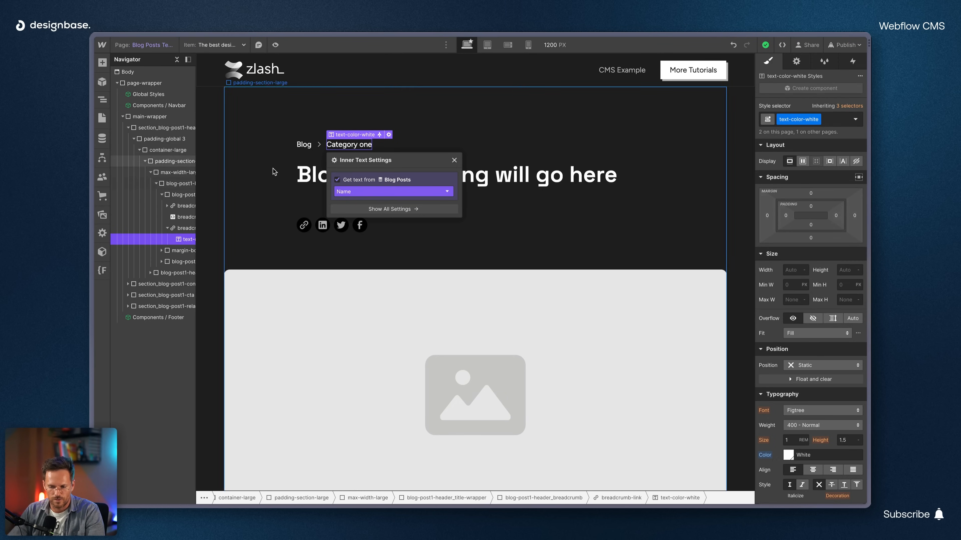
# - Connect the blog title H1 heading to the Name field of Blog Posts
pyautogui.click(363, 179)
pyautogui.click(359, 156)
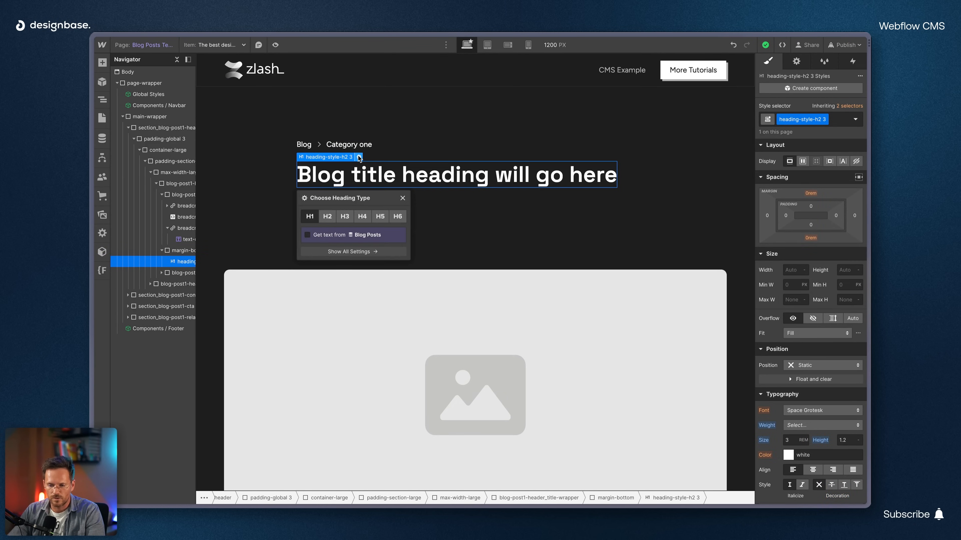
pyautogui.click(319, 235)
pyautogui.click(314, 247)
pyautogui.click(311, 266)
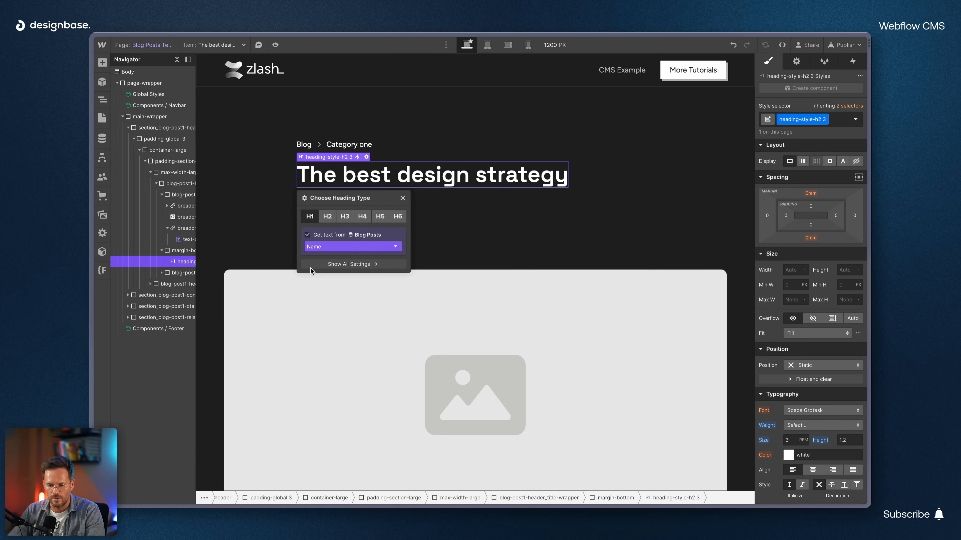
pyautogui.click(227, 186)
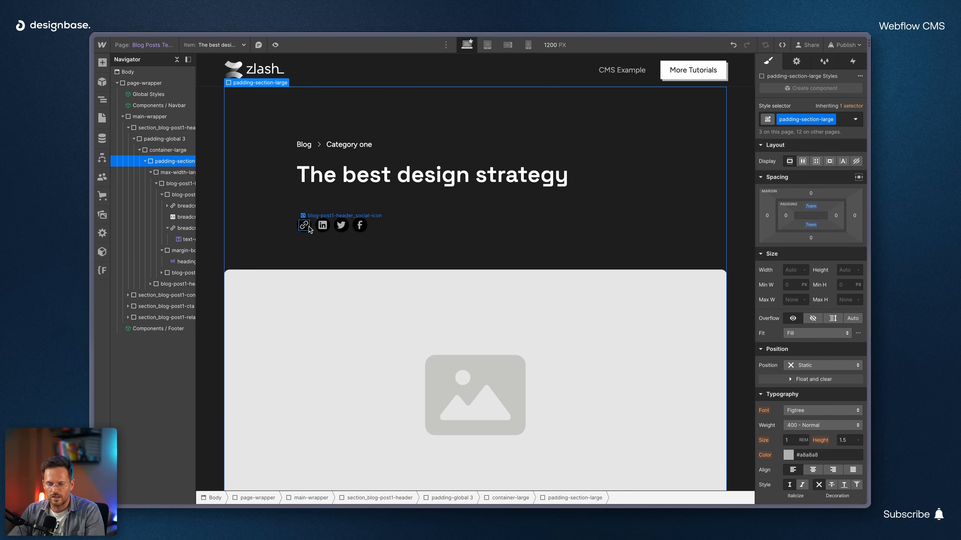
# - Connect the header placeholder image to the Main Image field of Blog Posts and check the picture
pyautogui.scroll(-5, 413, 242)
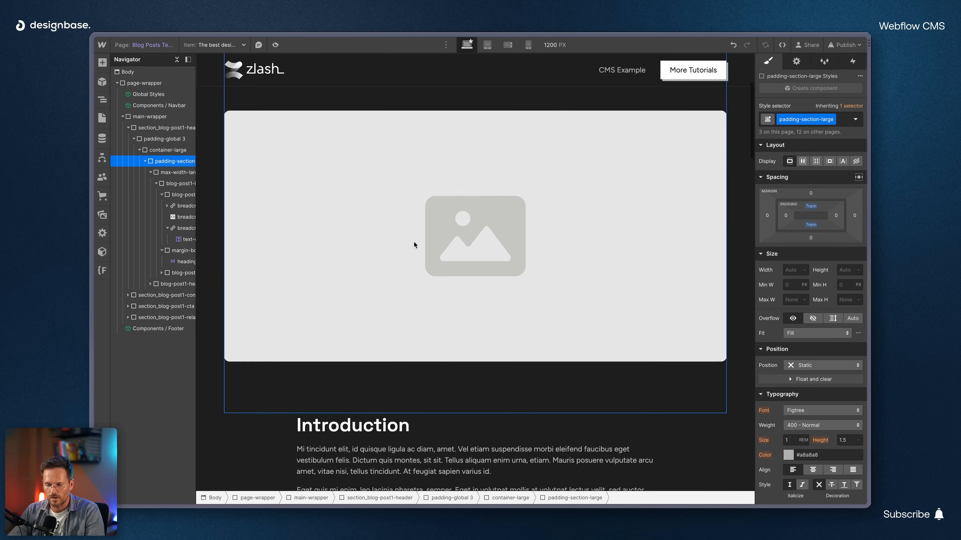
pyautogui.click(413, 242)
pyautogui.click(301, 107)
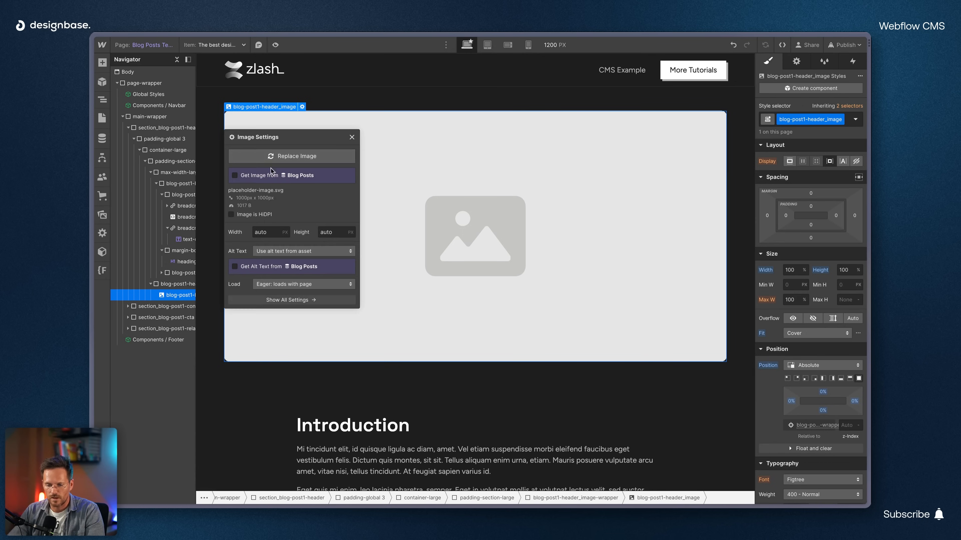
pyautogui.click(264, 176)
pyautogui.click(264, 187)
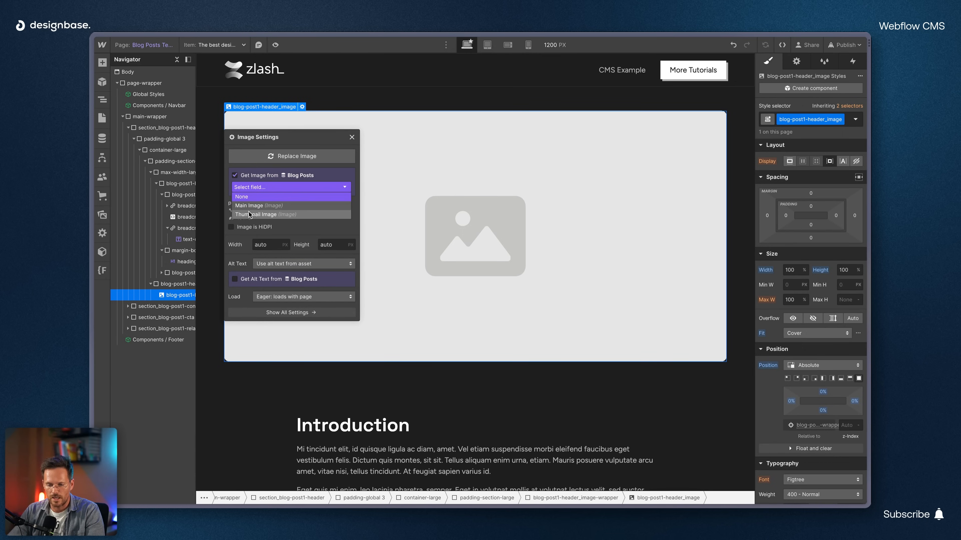
pyautogui.click(250, 205)
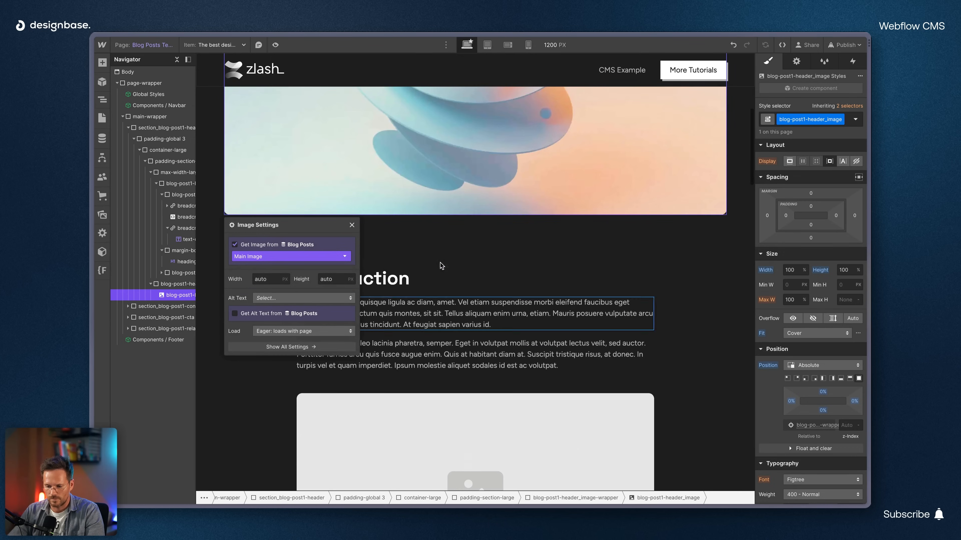
pyautogui.scroll(6, 442, 288)
pyautogui.scroll(-1, 471, 253)
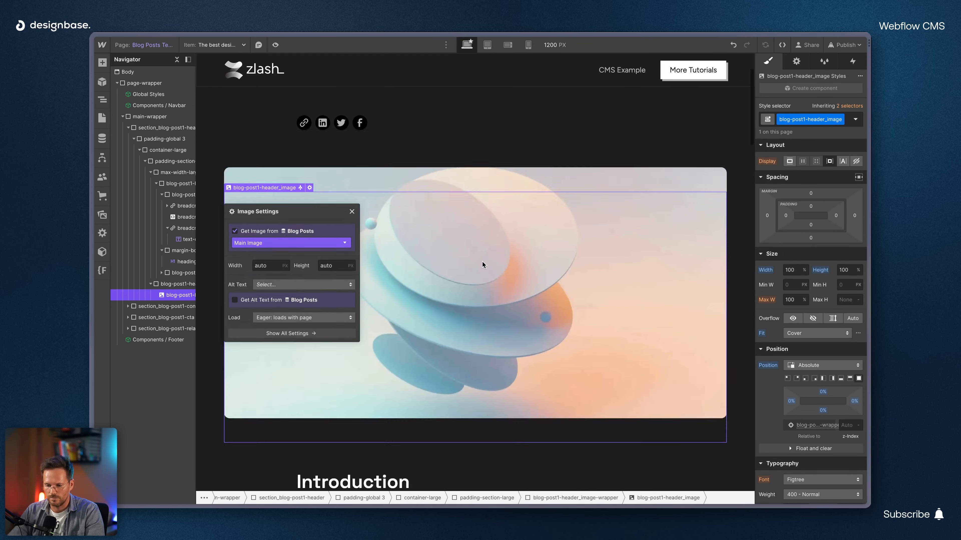
# - Connect the text-rich-text block below the header image to the Post Body field of Blog Posts and look over the content
pyautogui.scroll(-7, 483, 264)
pyautogui.click(472, 313)
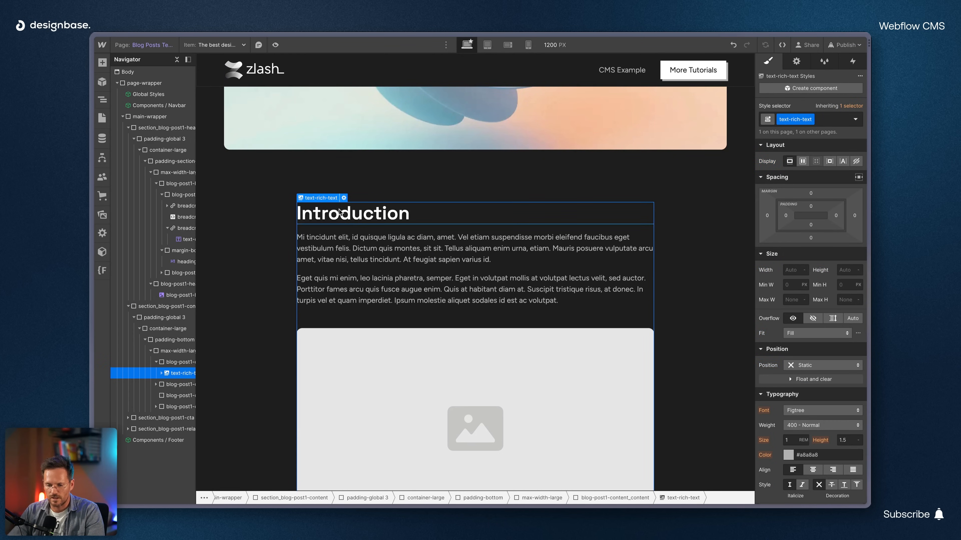
pyautogui.click(344, 198)
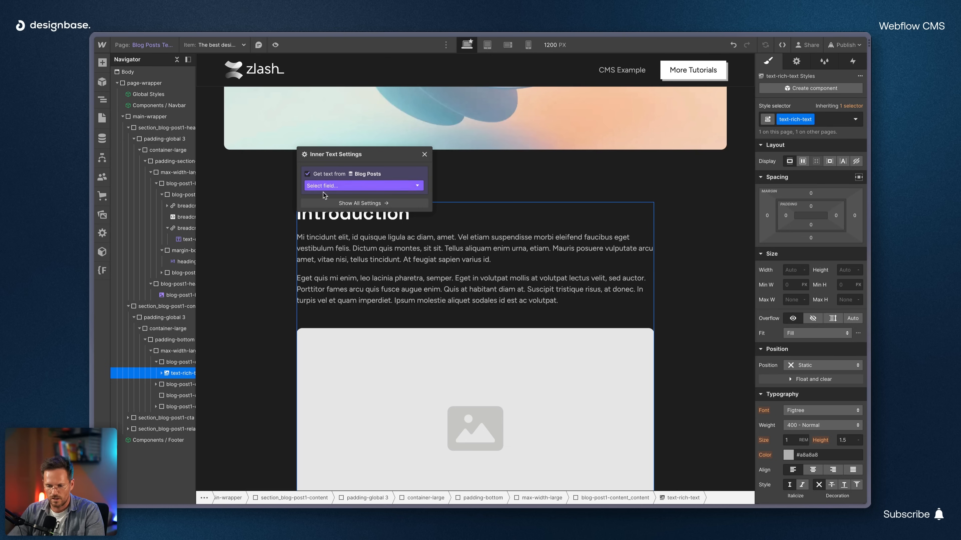
pyautogui.click(323, 188)
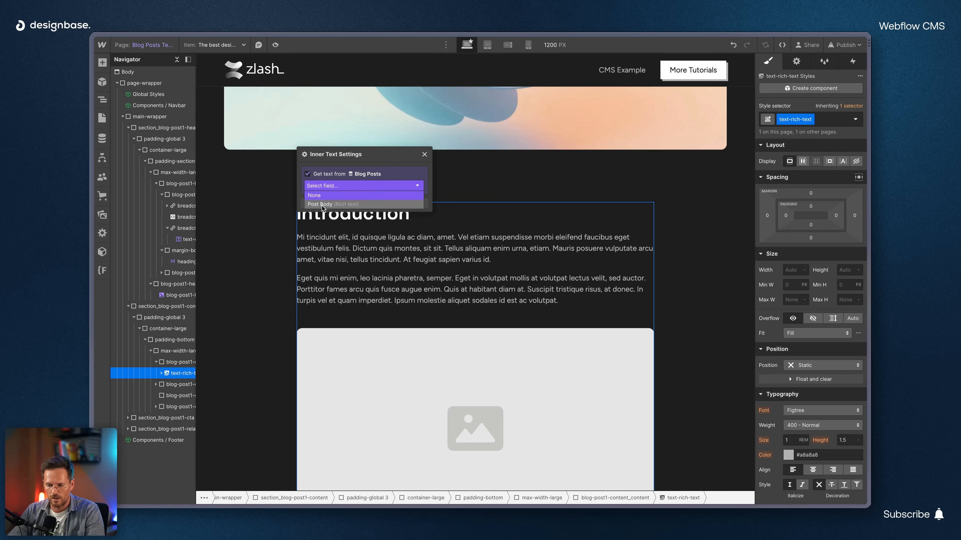
pyautogui.click(322, 204)
pyautogui.scroll(-5, 391, 299)
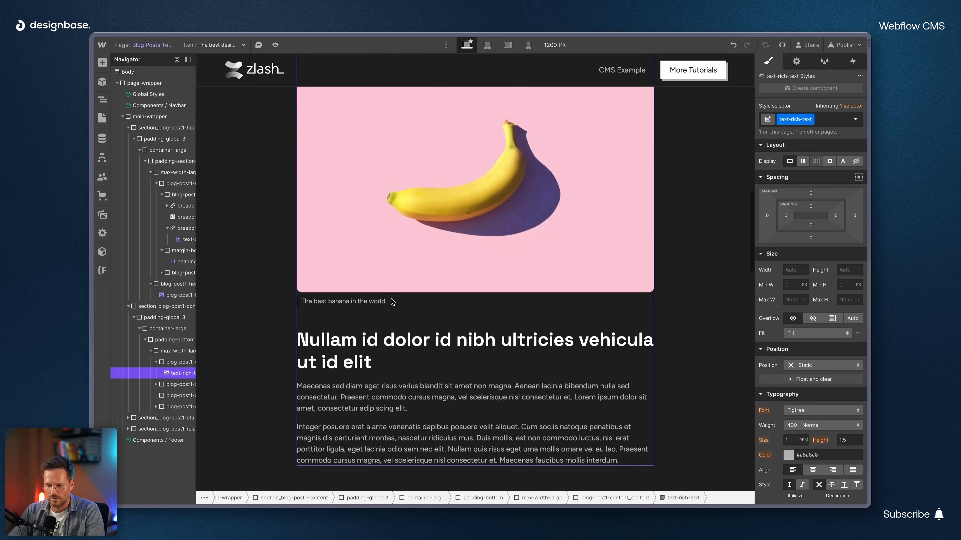
pyautogui.scroll(-5, 391, 299)
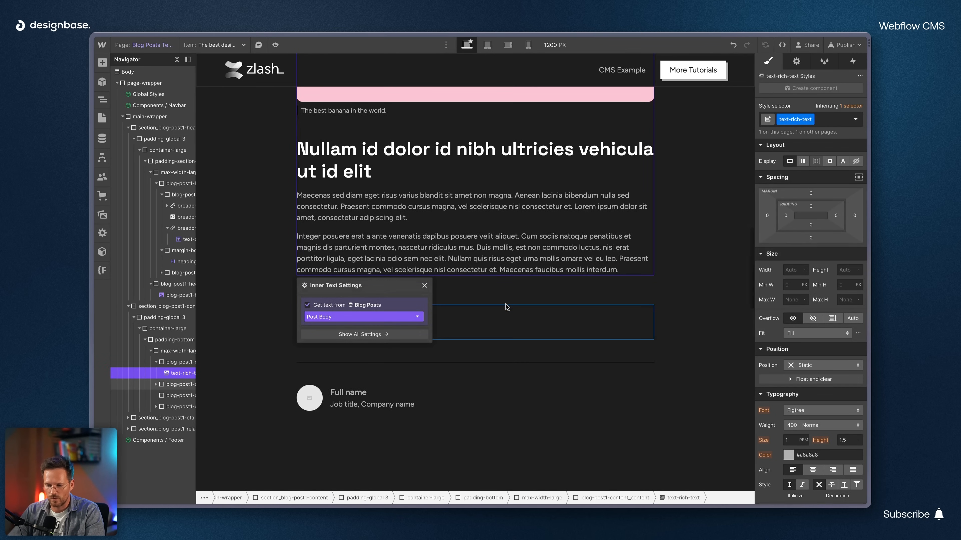
# - Review the share section below the post body, then check the Blog Posts collection's custom fields without changing them
pyautogui.click(507, 307)
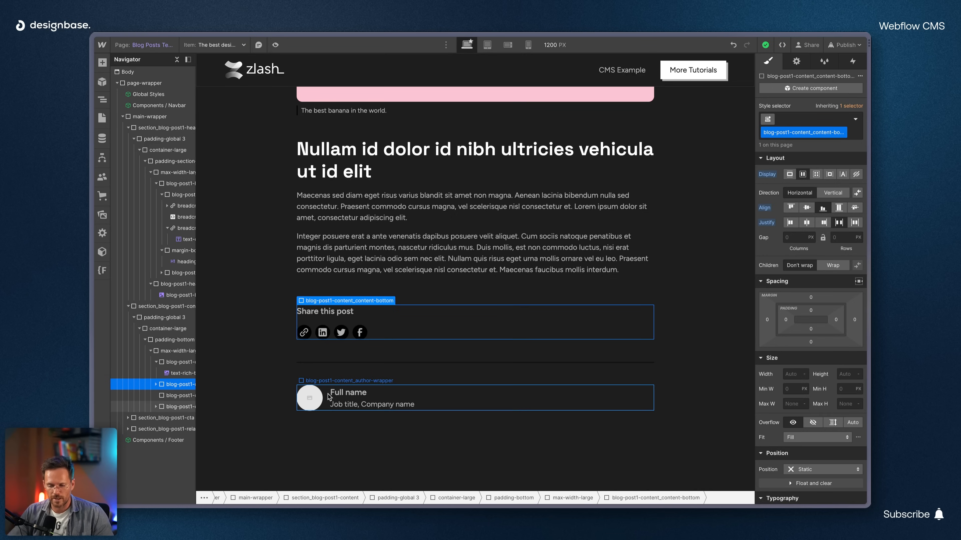
pyautogui.click(107, 140)
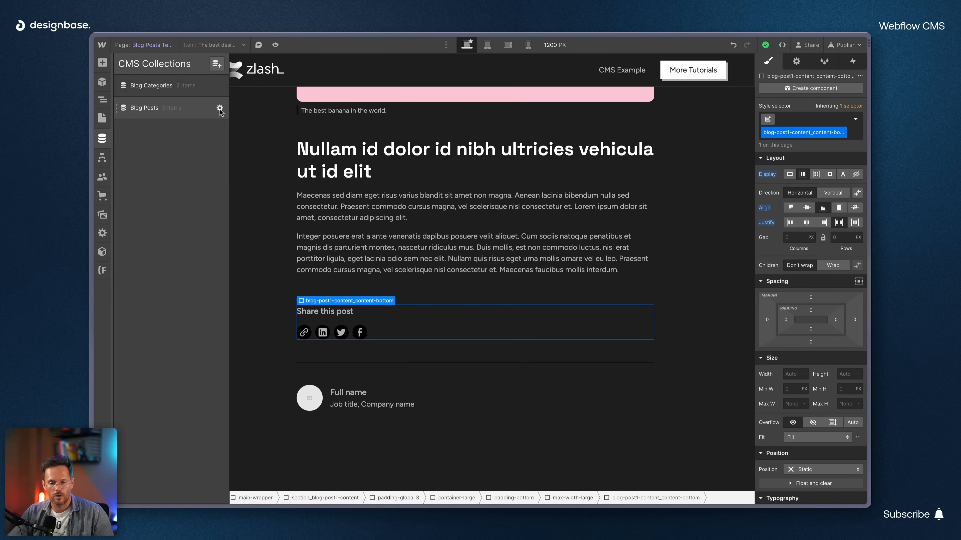
pyautogui.click(220, 108)
pyautogui.scroll(-1, 314, 240)
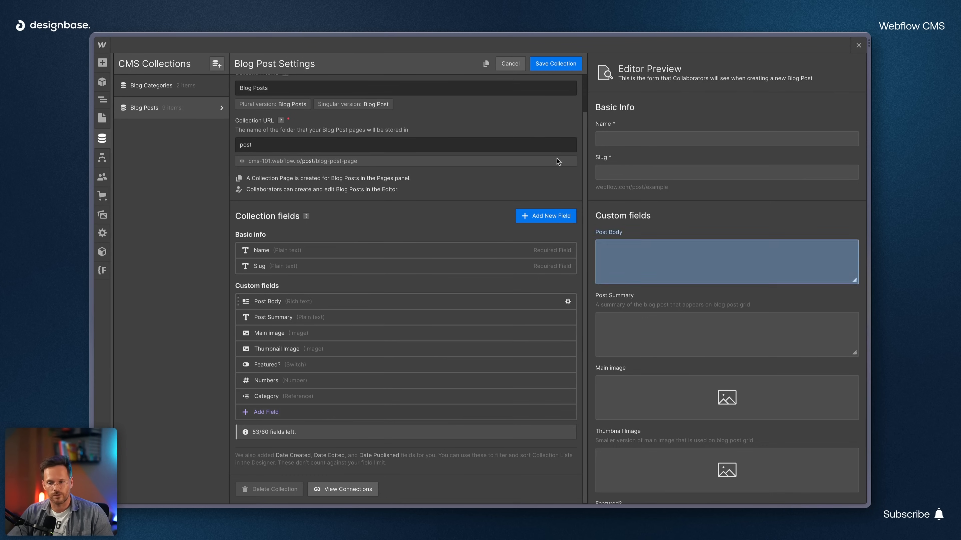
pyautogui.click(858, 45)
# - Delete the blog-post1-content_author-wrapper with the placeholder name and job title below the share section, then review the template page
pyautogui.click(328, 396)
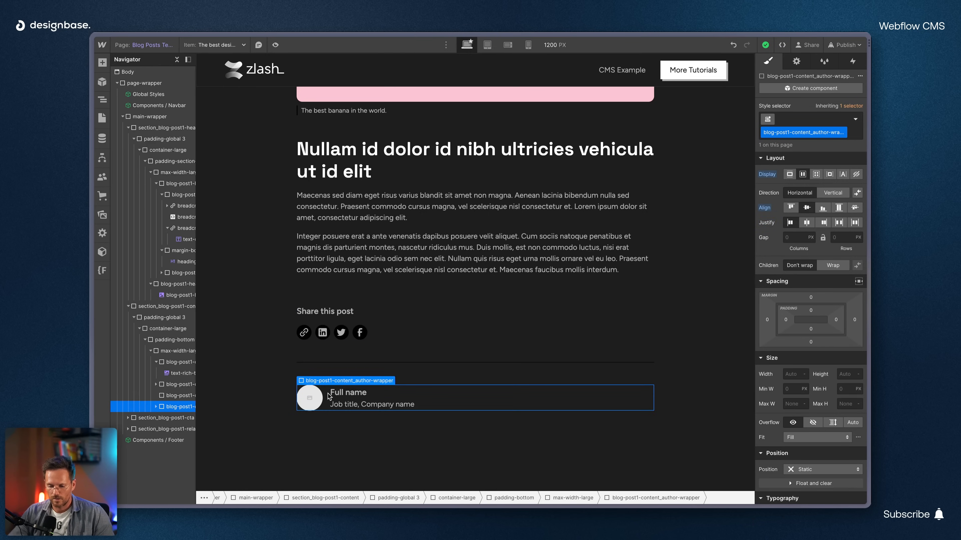
pyautogui.press('Delete')
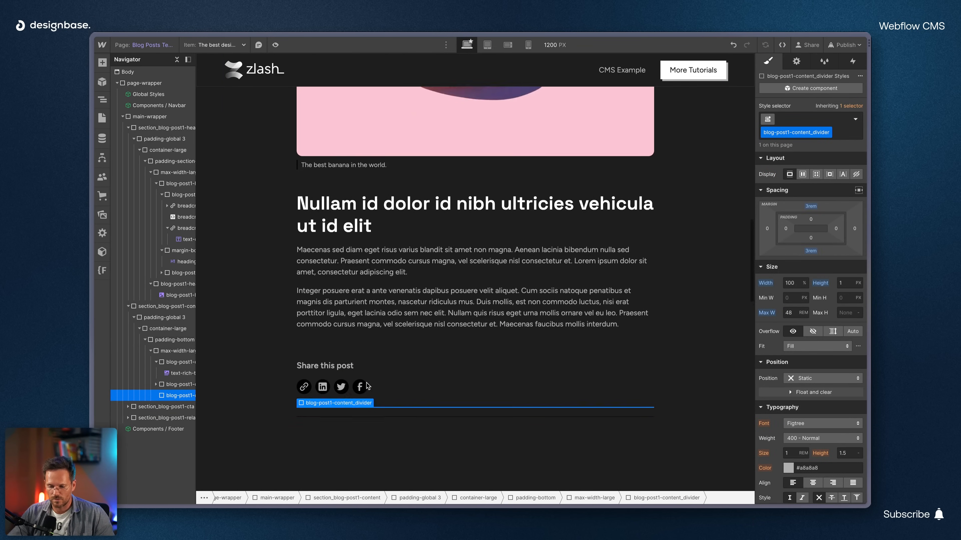
pyautogui.scroll(10, 287, 225)
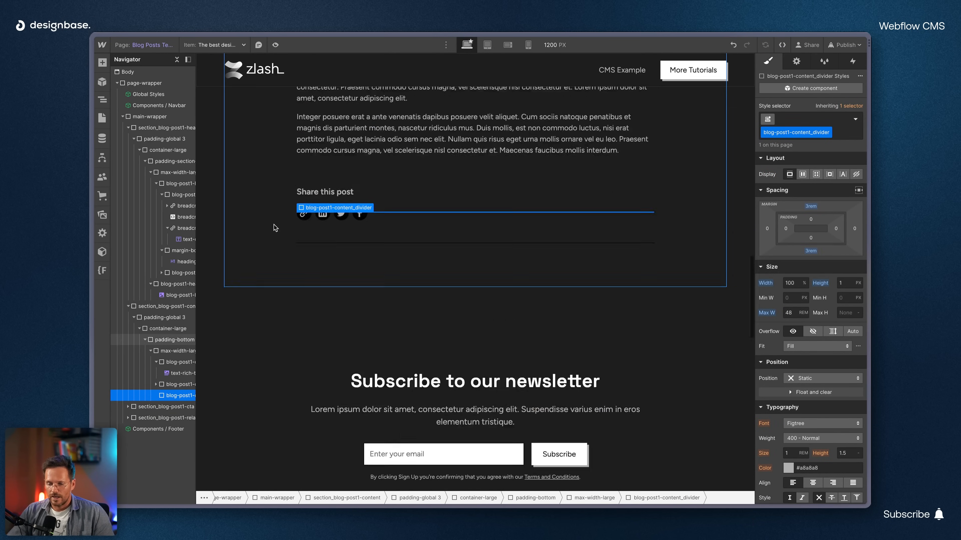
pyautogui.scroll(5, 275, 227)
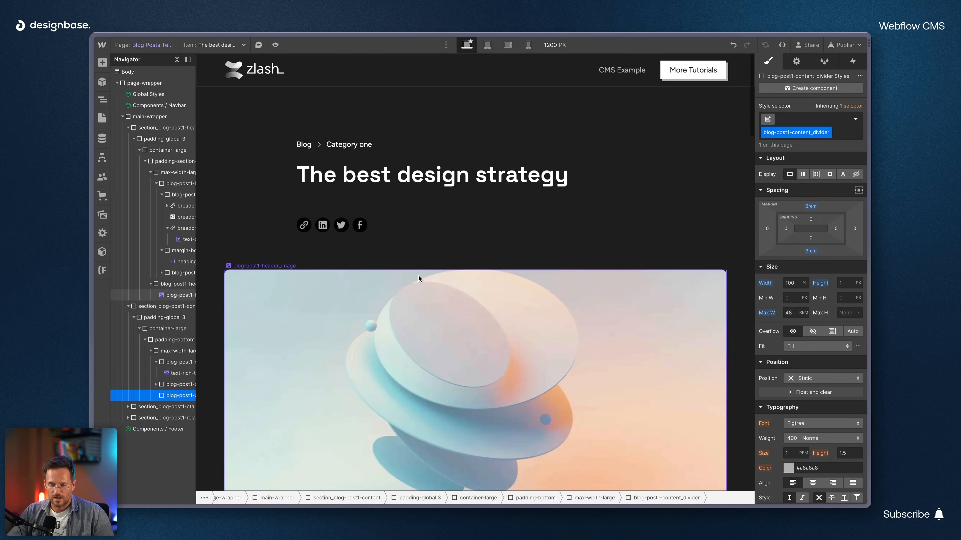
# - Preview the Blog page and look over the featured post and the grid of post cards
pyautogui.click(102, 117)
pyautogui.click(141, 144)
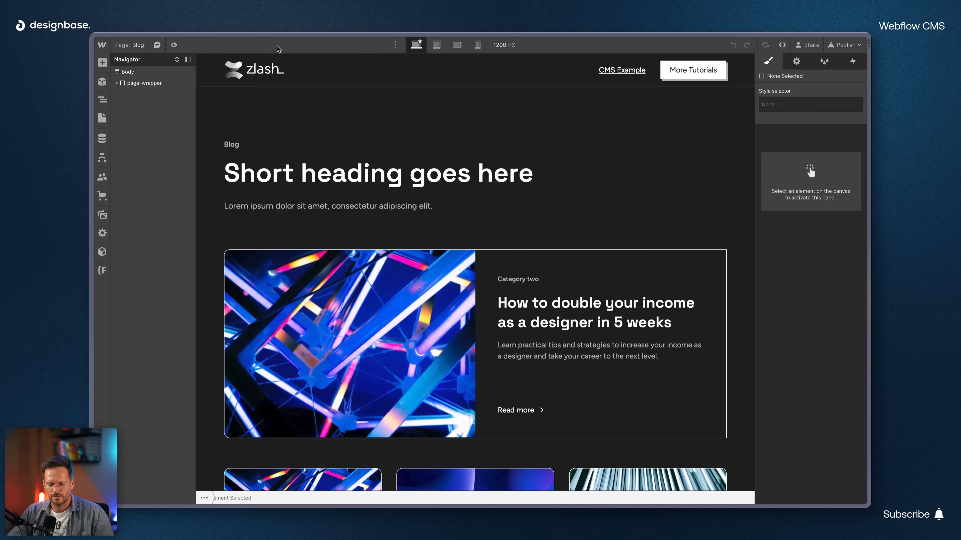
pyautogui.click(173, 44)
pyautogui.scroll(-8, 389, 219)
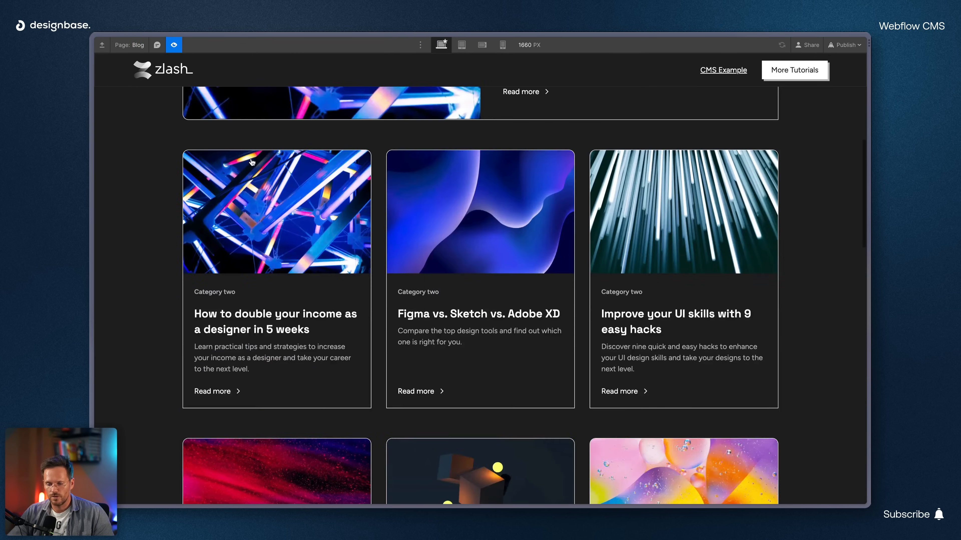
pyautogui.scroll(4, 389, 220)
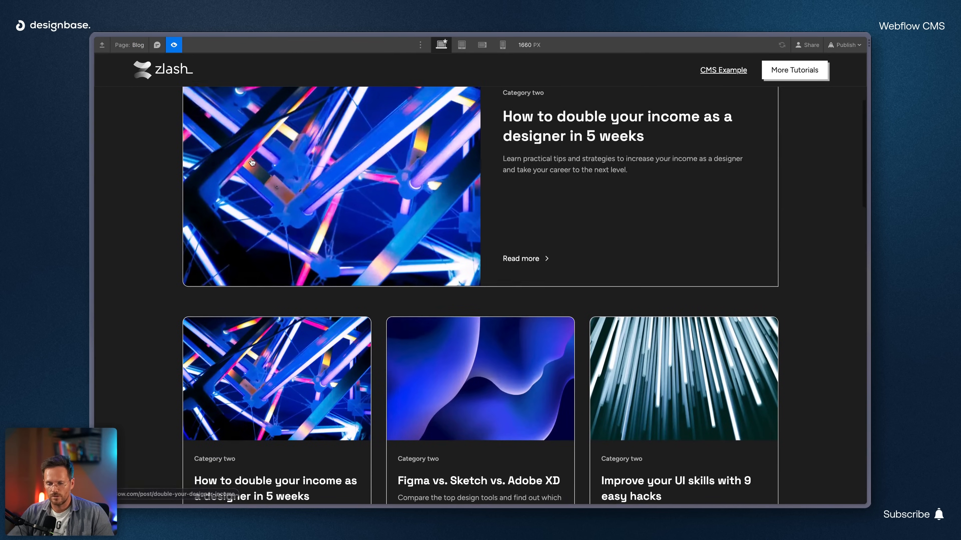
# - Open the featured post How to double your income as a designer in 5 weeks, read through its page, and leave the preview
pyautogui.click(445, 188)
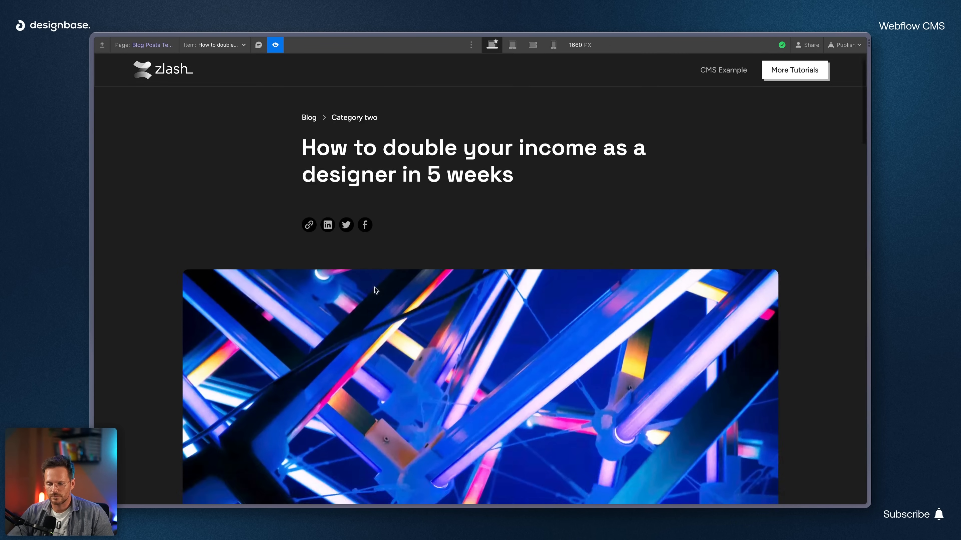
pyautogui.scroll(-15, 375, 290)
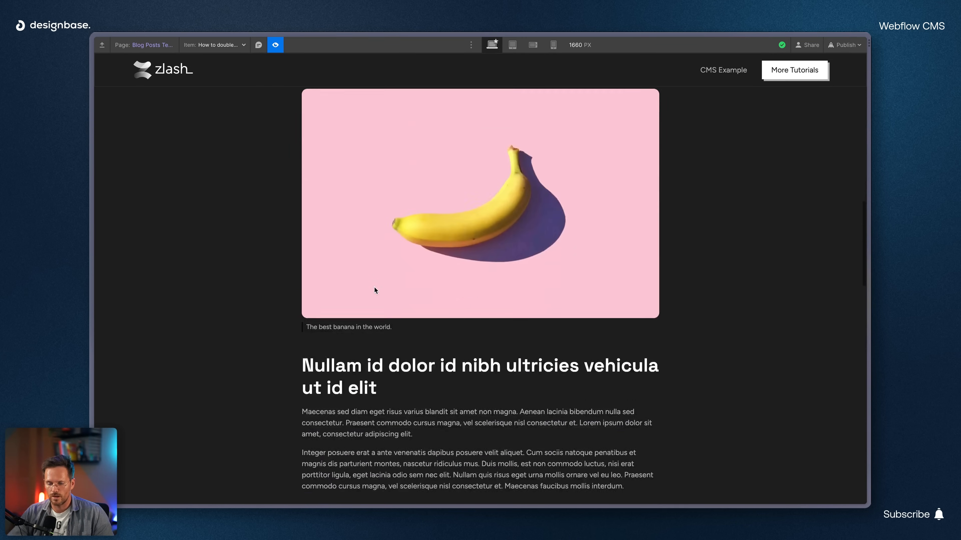
pyautogui.scroll(-10, 375, 290)
pyautogui.scroll(20, 373, 288)
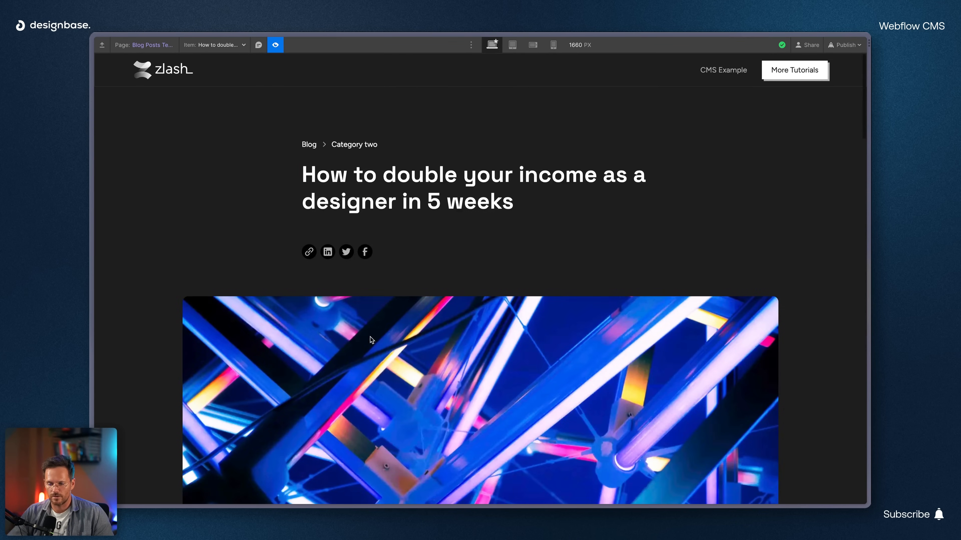
pyautogui.click(270, 43)
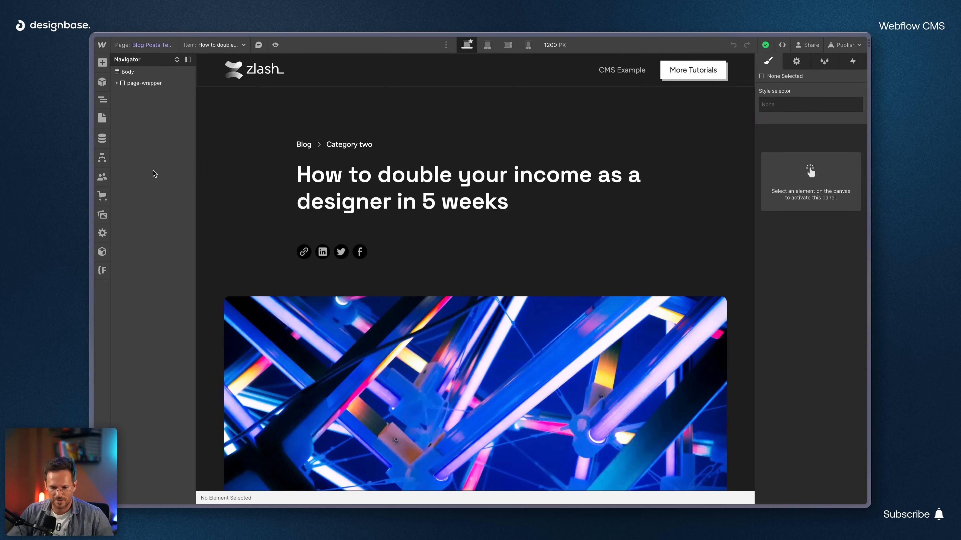
# - In the Blog Posts Template page settings, set the SEO Title Tag to the Name field and the Meta Description to Post Summary
pyautogui.click(101, 119)
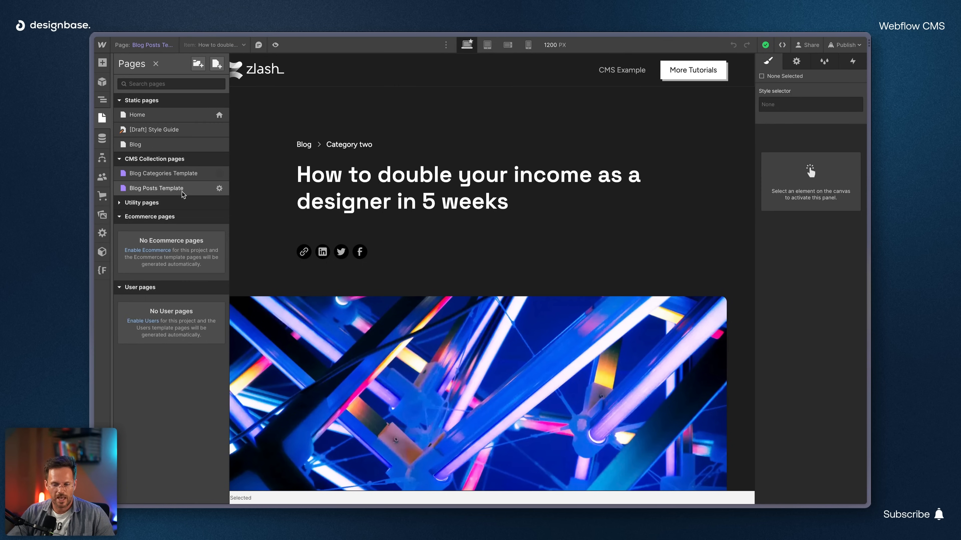
pyautogui.click(219, 189)
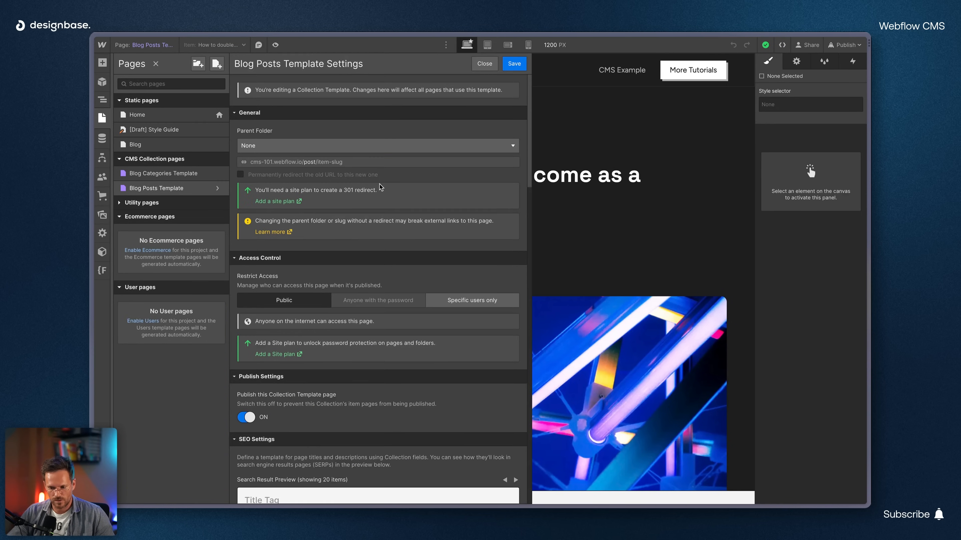
pyautogui.scroll(-7, 363, 288)
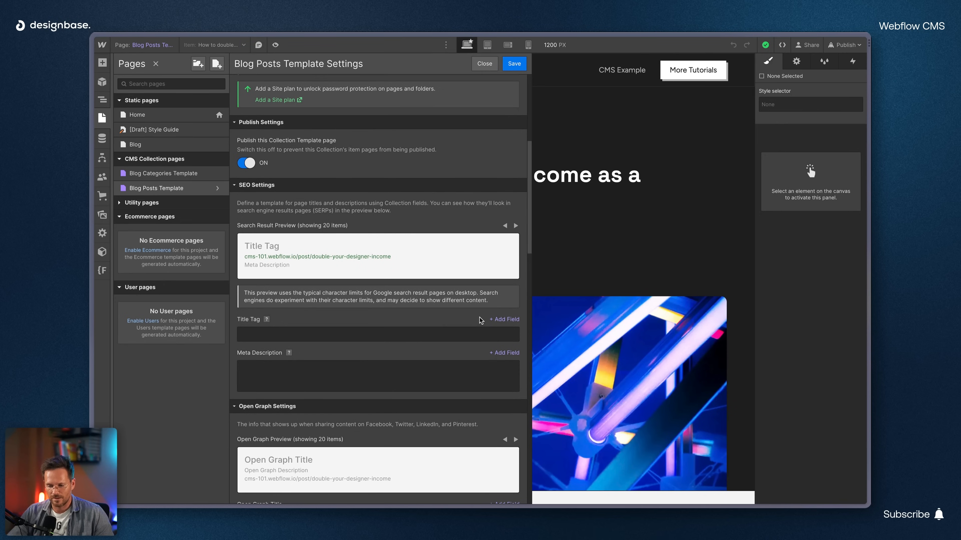
pyautogui.click(512, 319)
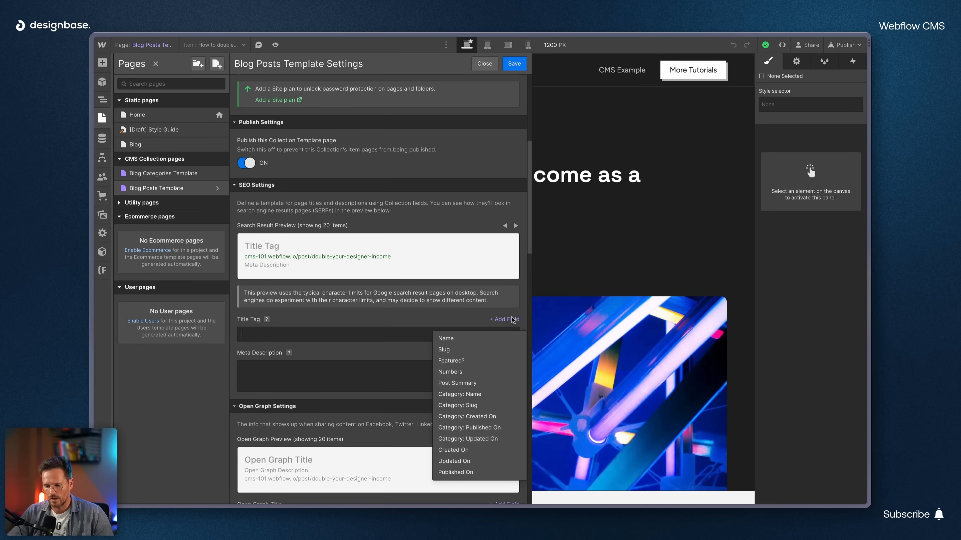
pyautogui.click(453, 338)
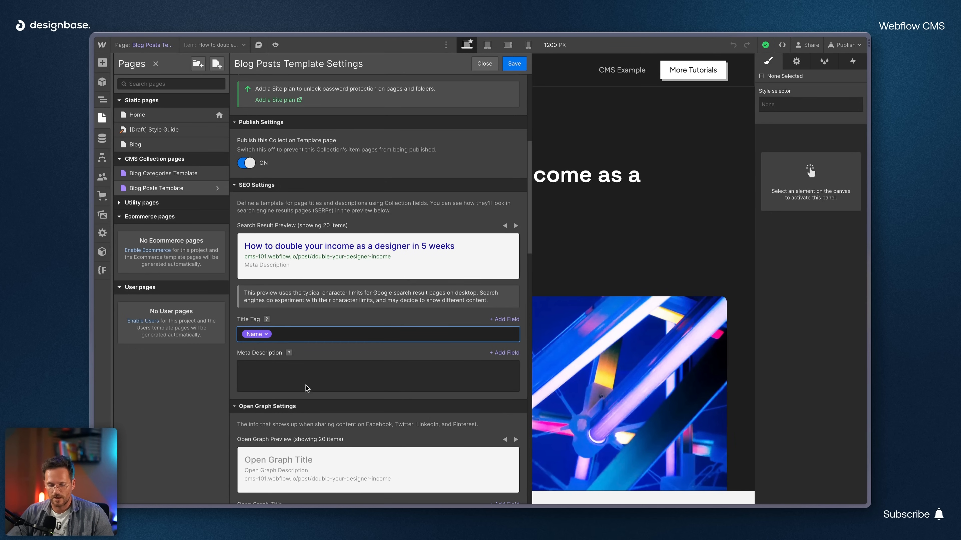
pyautogui.click(500, 354)
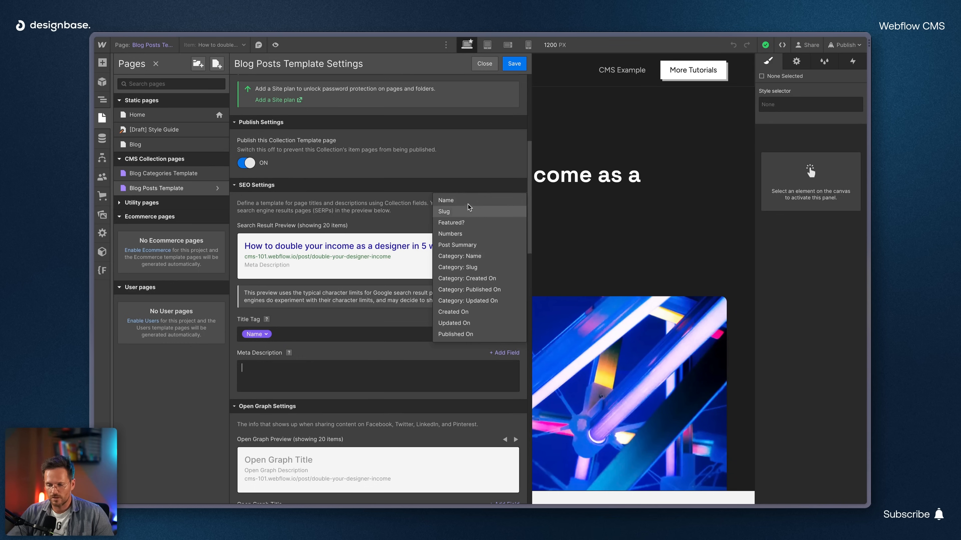
pyautogui.click(465, 245)
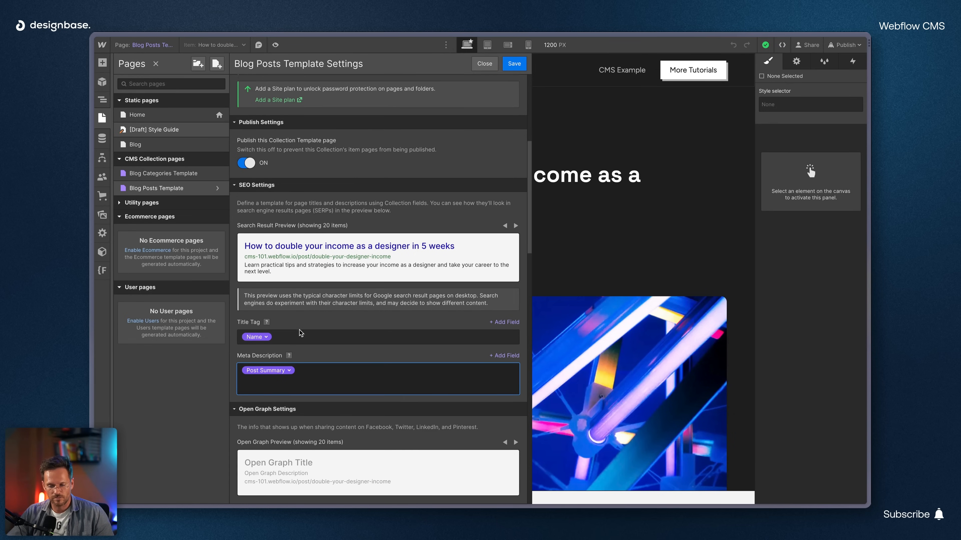
pyautogui.click(267, 337)
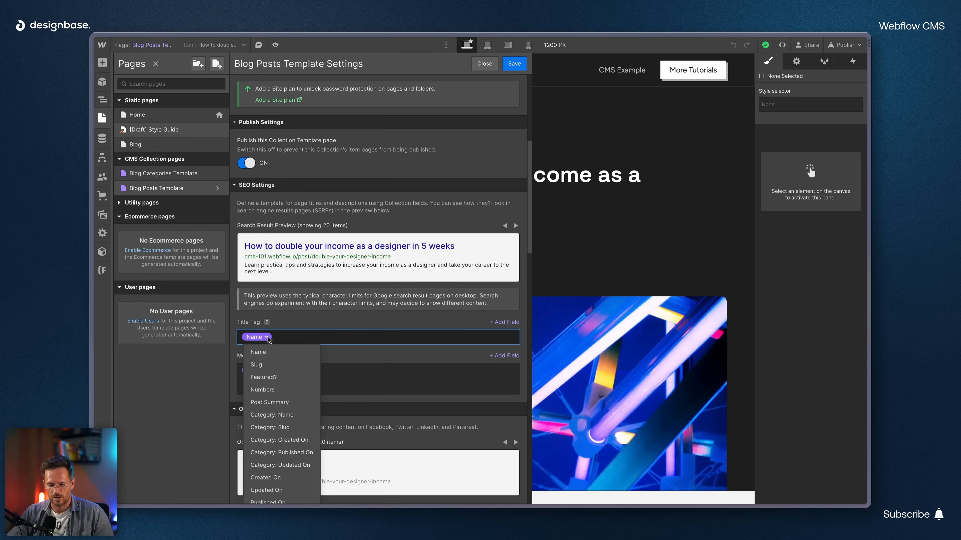
pyautogui.click(327, 319)
# - Set the Open Graph Title to the Name field and enable Same as SEO Title Tag for it
pyautogui.scroll(-5, 296, 467)
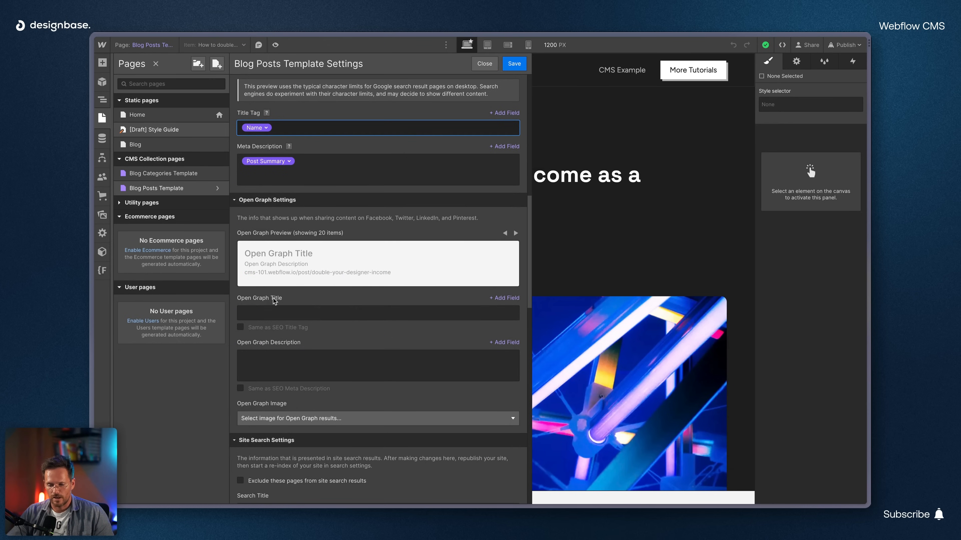
pyautogui.click(507, 298)
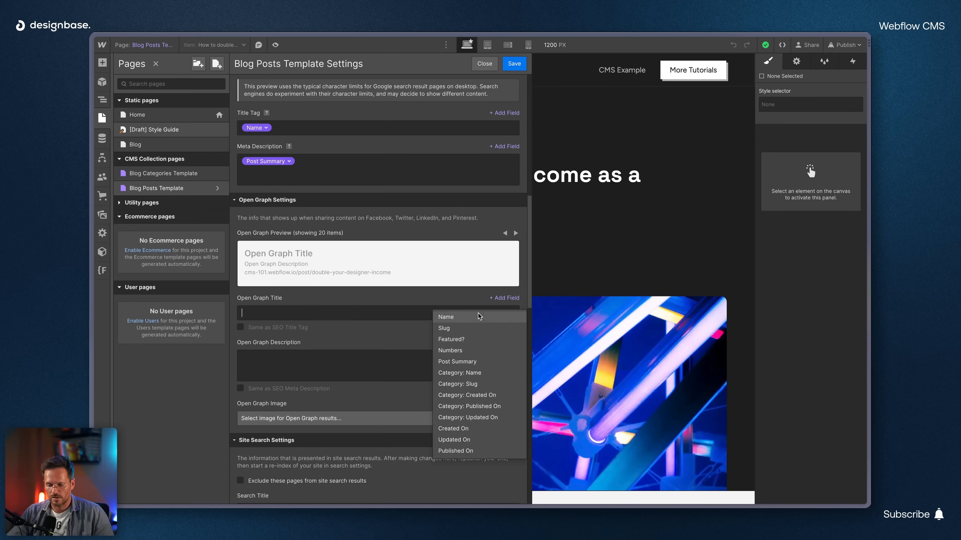
pyautogui.click(457, 319)
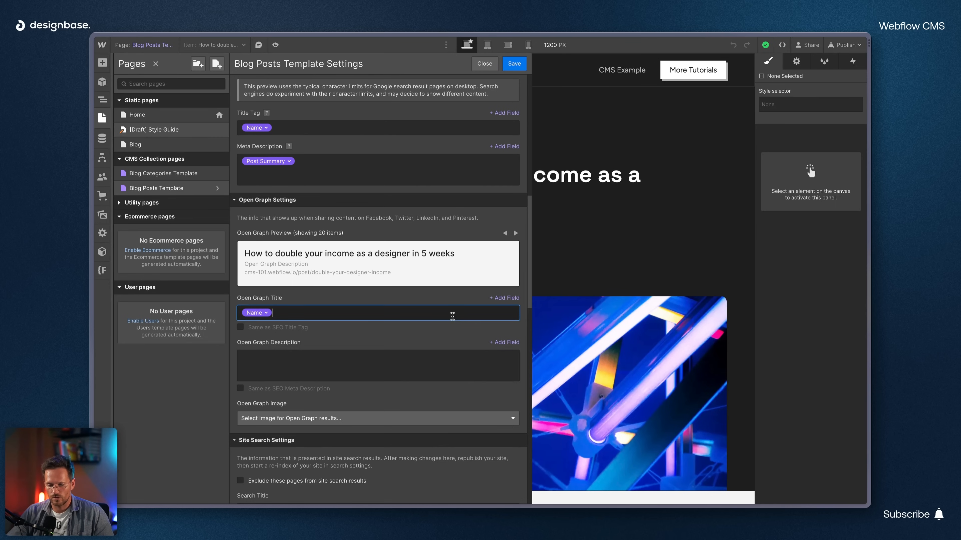
pyautogui.click(241, 328)
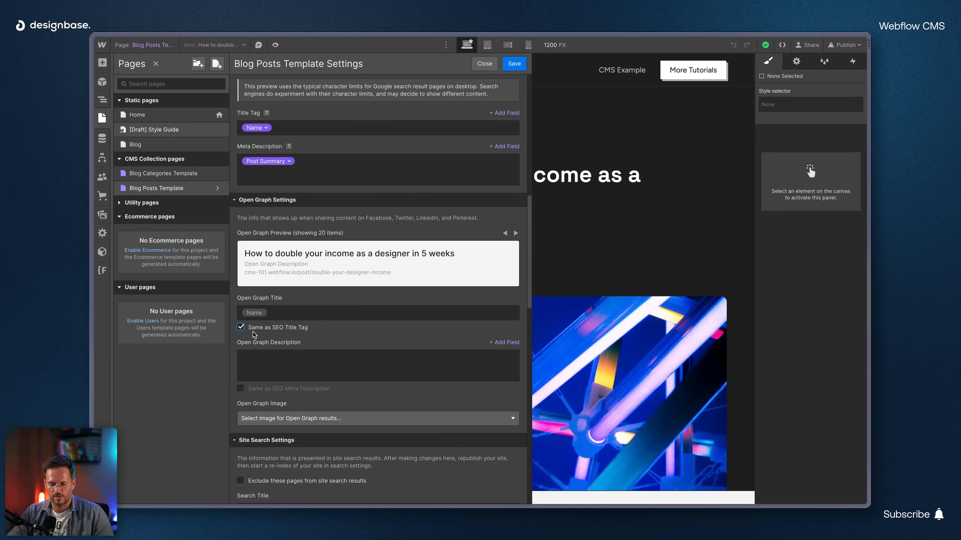
# - Set the Open Graph Image to Main Image and save the Blog Posts Template settings
pyautogui.scroll(-8, 445, 387)
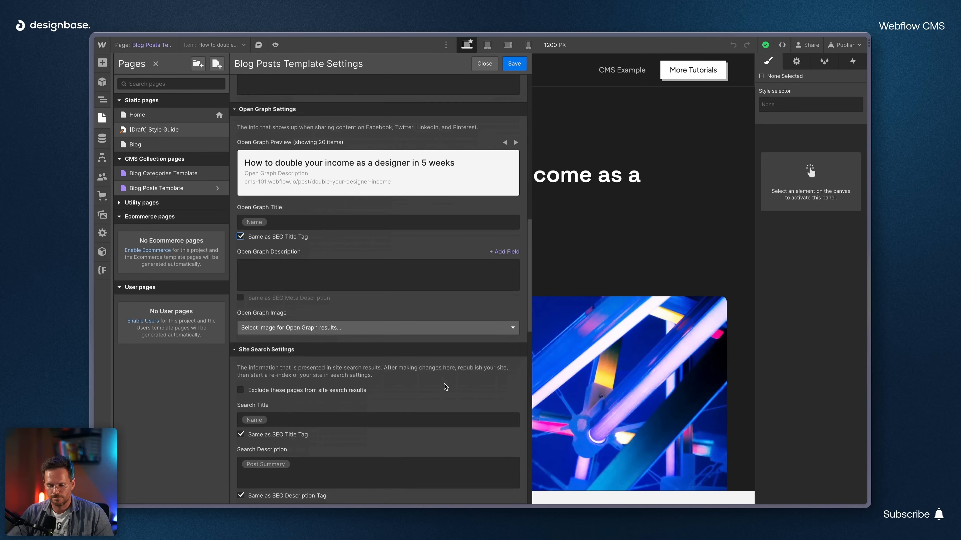
pyautogui.scroll(2, 439, 357)
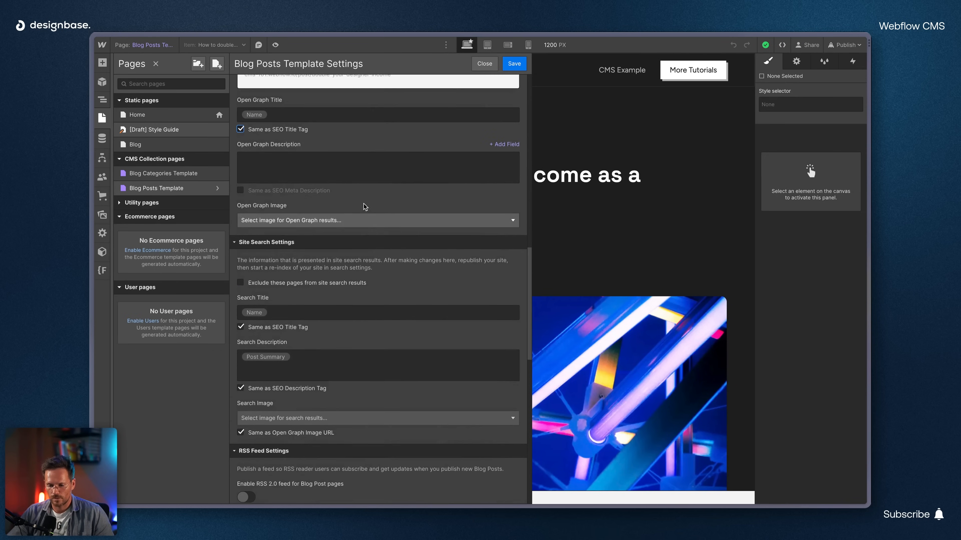
pyautogui.click(346, 221)
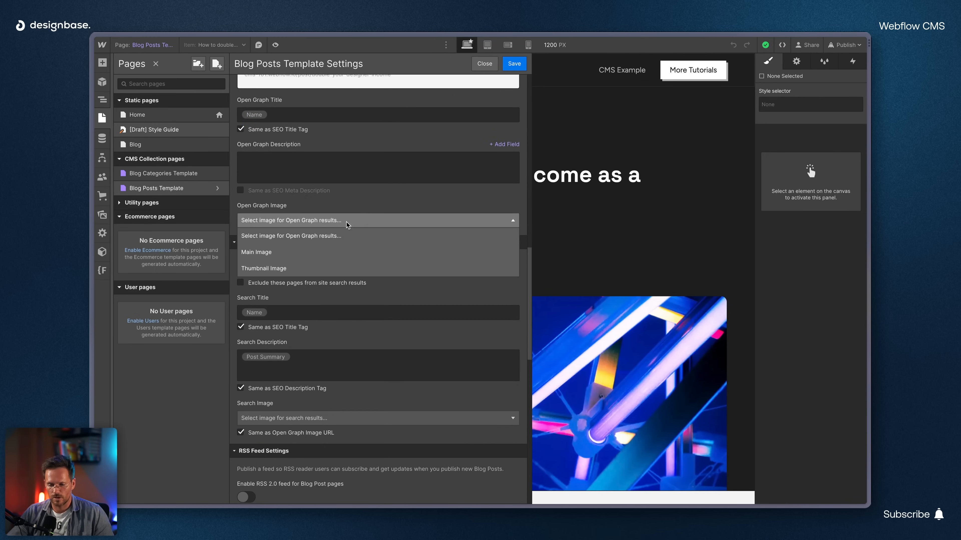
pyautogui.click(289, 253)
pyautogui.scroll(-2, 379, 348)
pyautogui.scroll(-7, 401, 378)
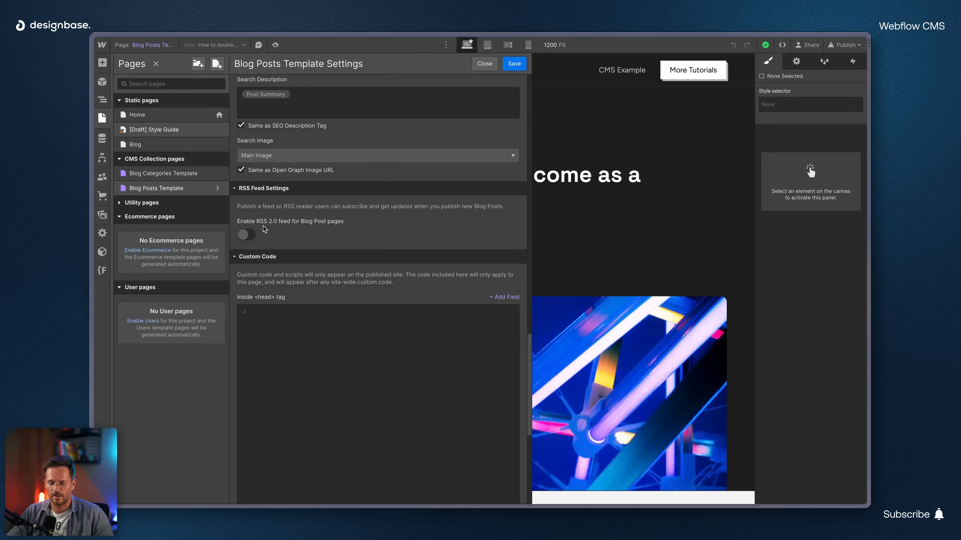
pyautogui.scroll(-8, 397, 229)
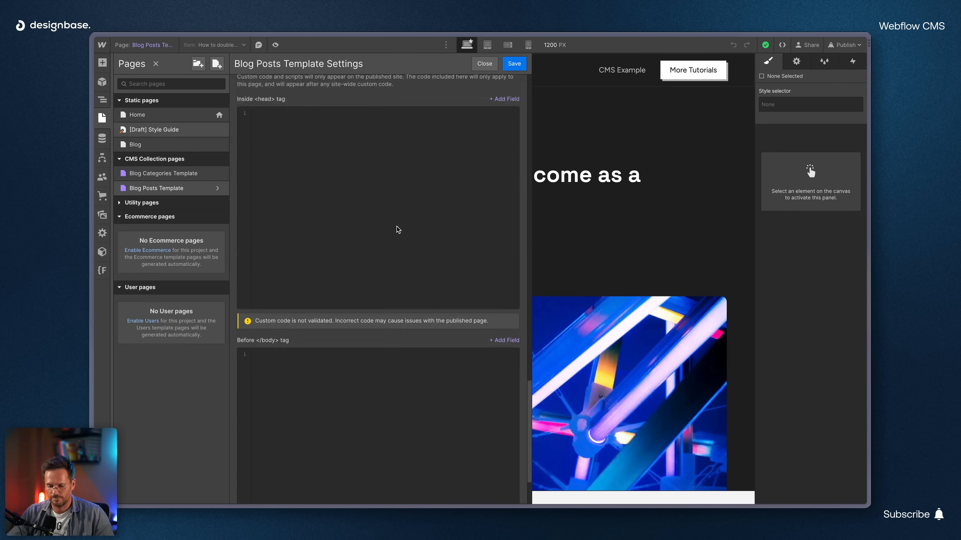
pyautogui.scroll(15, 398, 229)
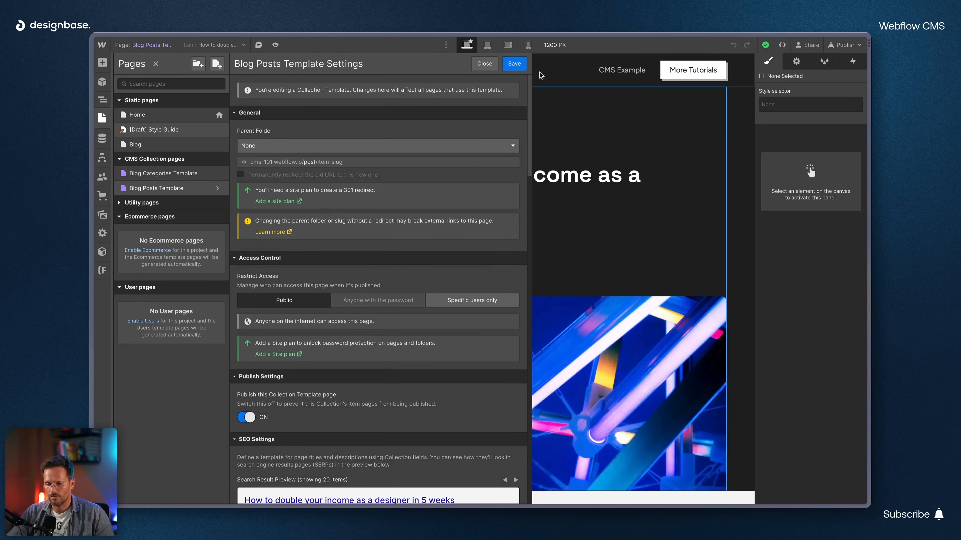
pyautogui.click(513, 64)
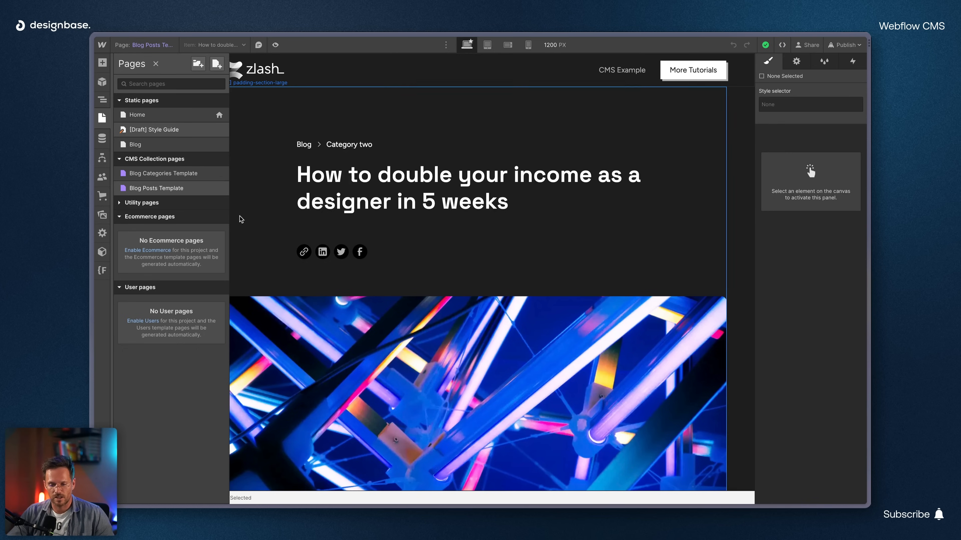
# - Find the Related posts section below the post body and select its blog-post1-related_list of placeholder cards
pyautogui.scroll(-10, 339, 267)
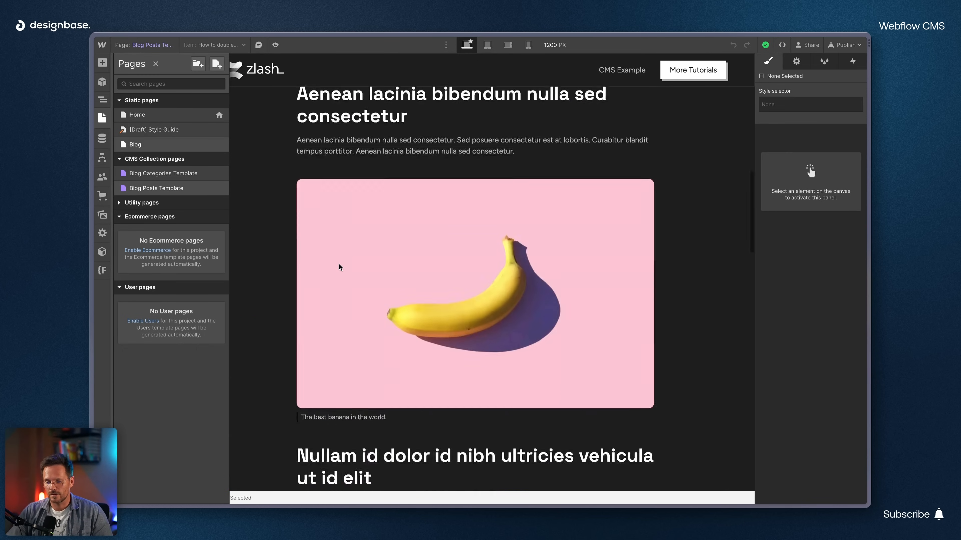
pyautogui.scroll(-10, 338, 268)
pyautogui.scroll(2, 339, 269)
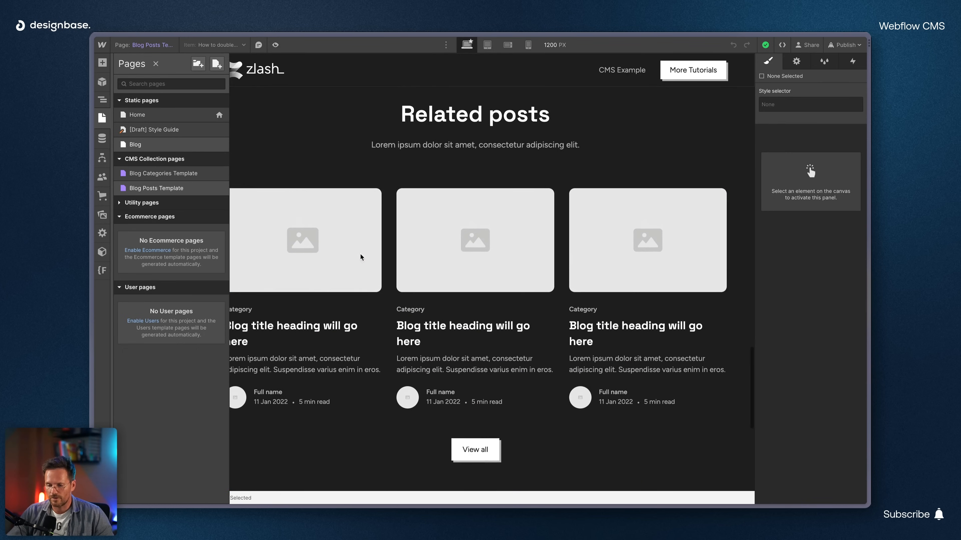
pyautogui.click(391, 277)
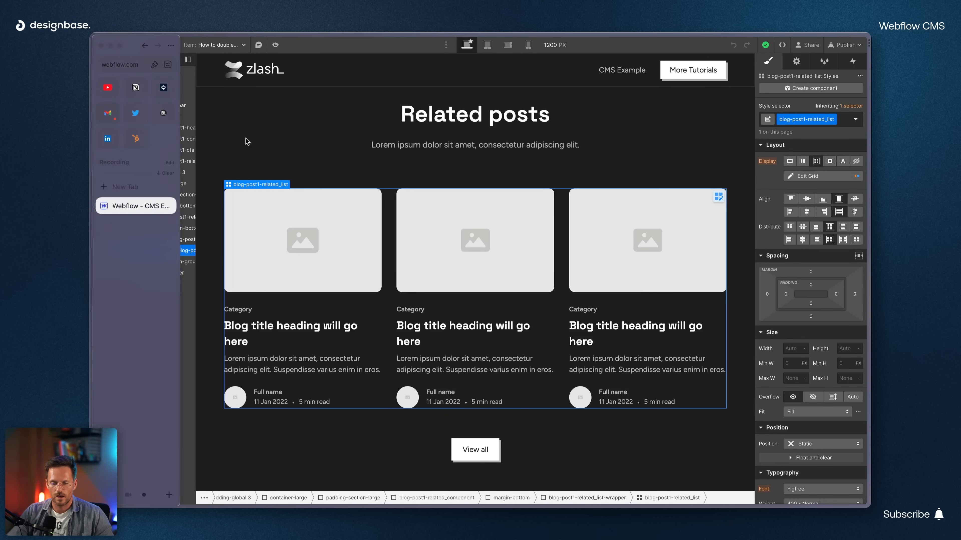
# - Open the Blog page and copy the blog8_list-wrapper that holds the grid of post cards
pyautogui.click(107, 118)
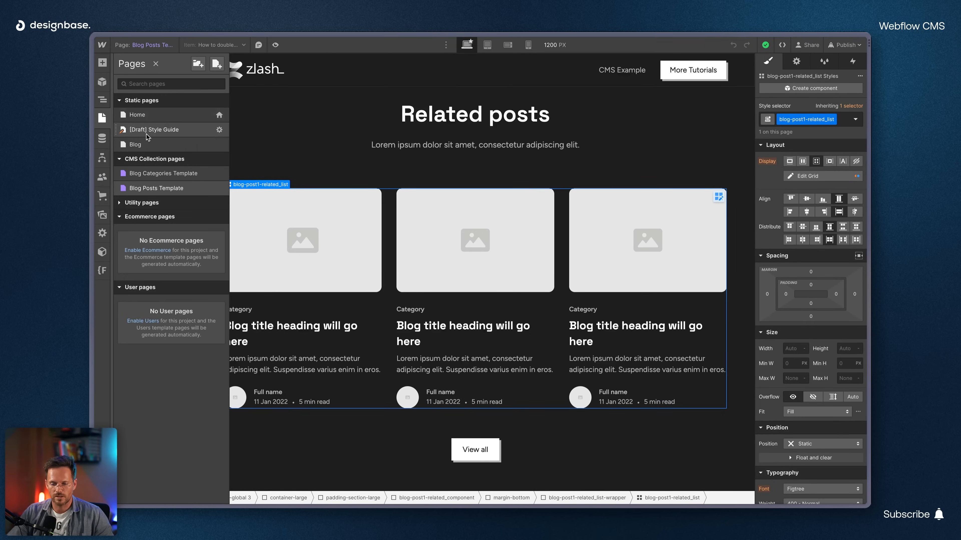
pyautogui.click(147, 143)
pyautogui.scroll(-8, 391, 358)
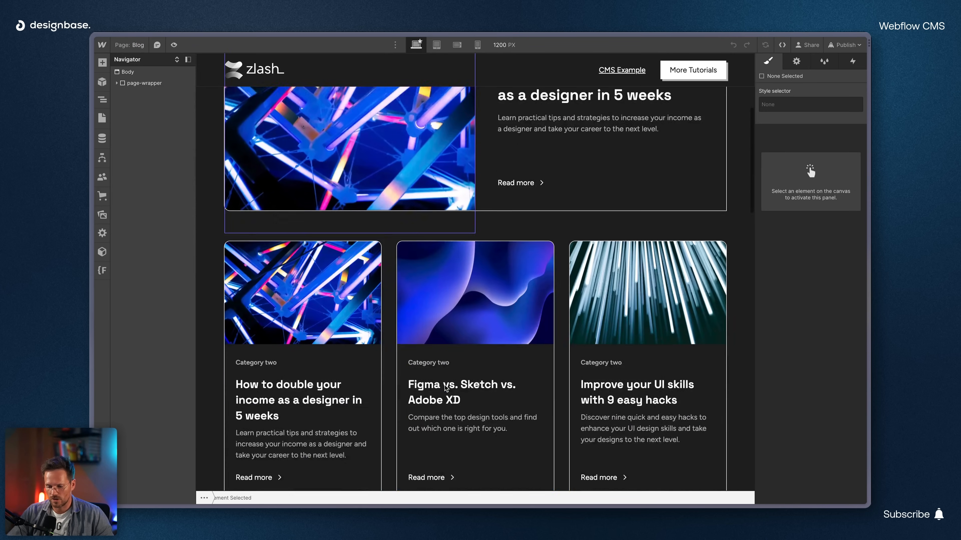
pyautogui.click(385, 277)
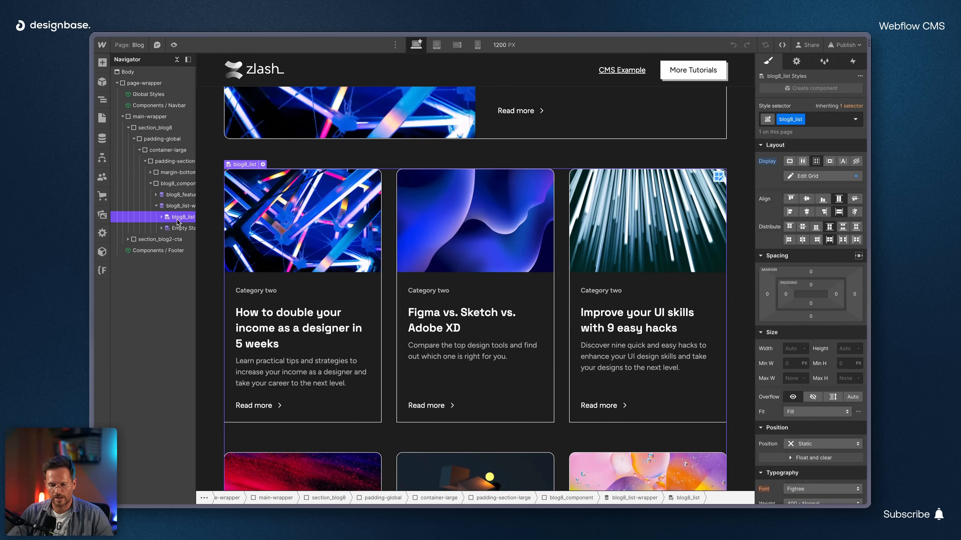
pyautogui.click(155, 207)
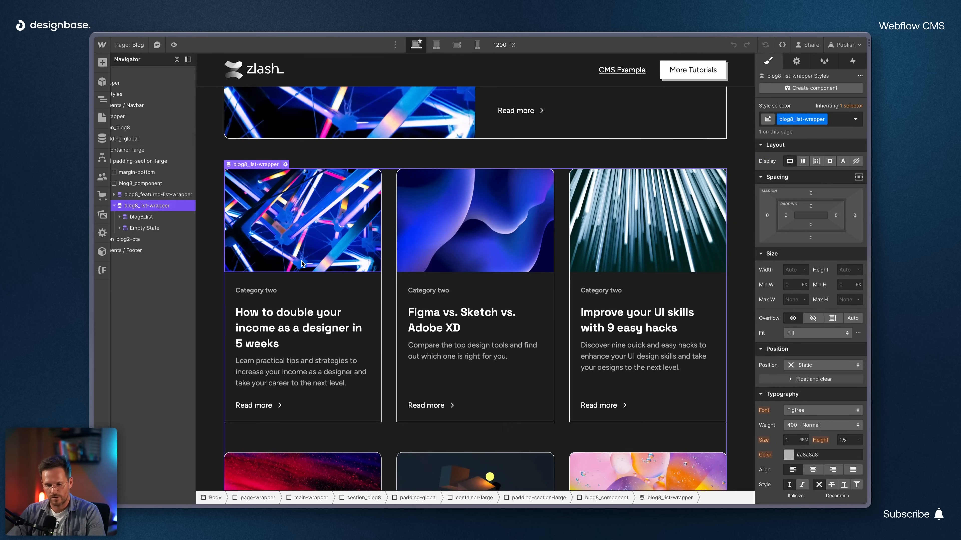
# - Return to the Blog Posts Template and paste the copied blog8_list-wrapper into the margin-bottom block of the Related posts section
pyautogui.click(102, 117)
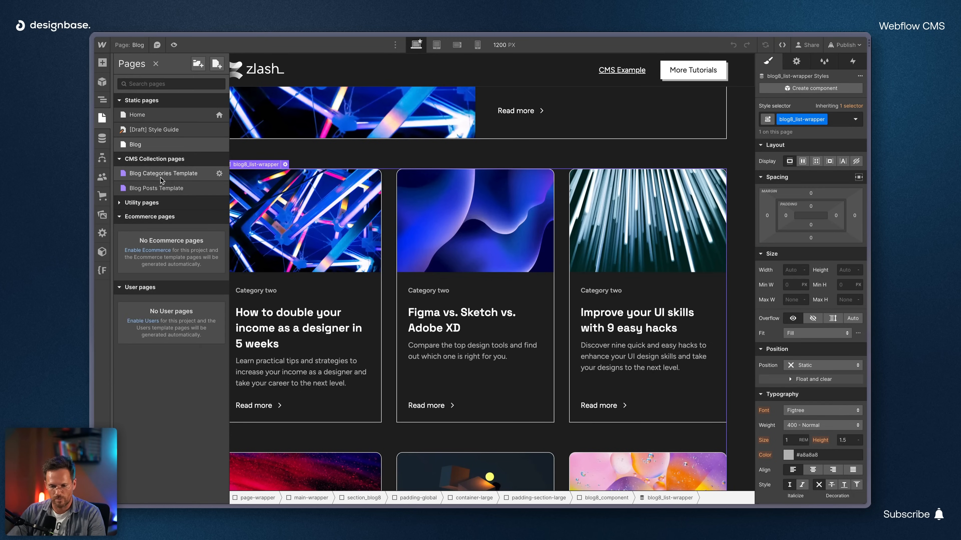
pyautogui.click(161, 188)
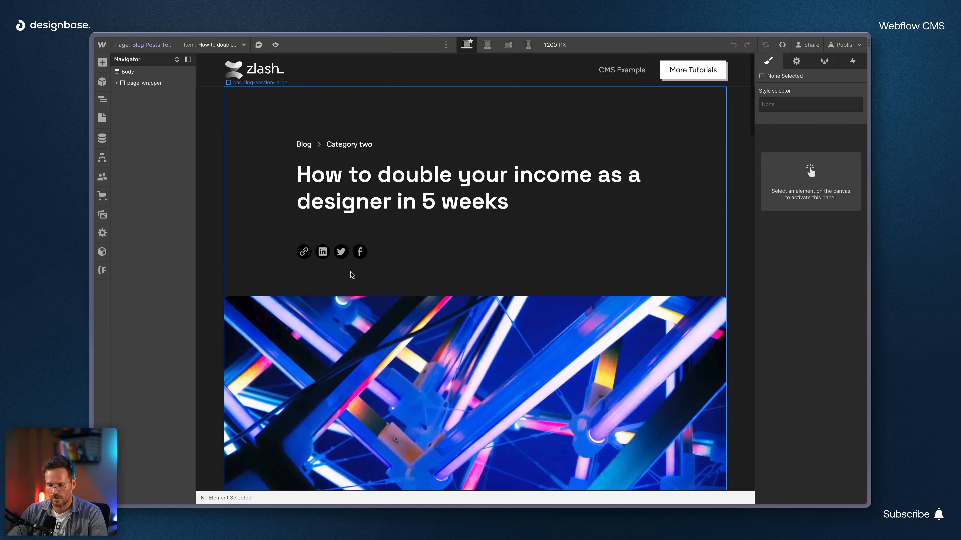
pyautogui.scroll(-20, 352, 273)
pyautogui.scroll(3, 352, 275)
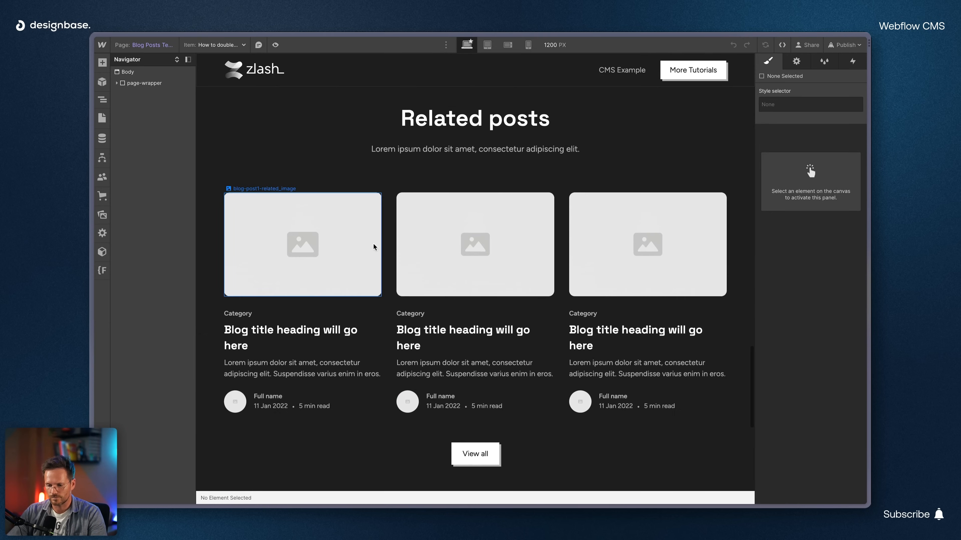
pyautogui.click(393, 250)
pyautogui.hscroll(2, 143, 265)
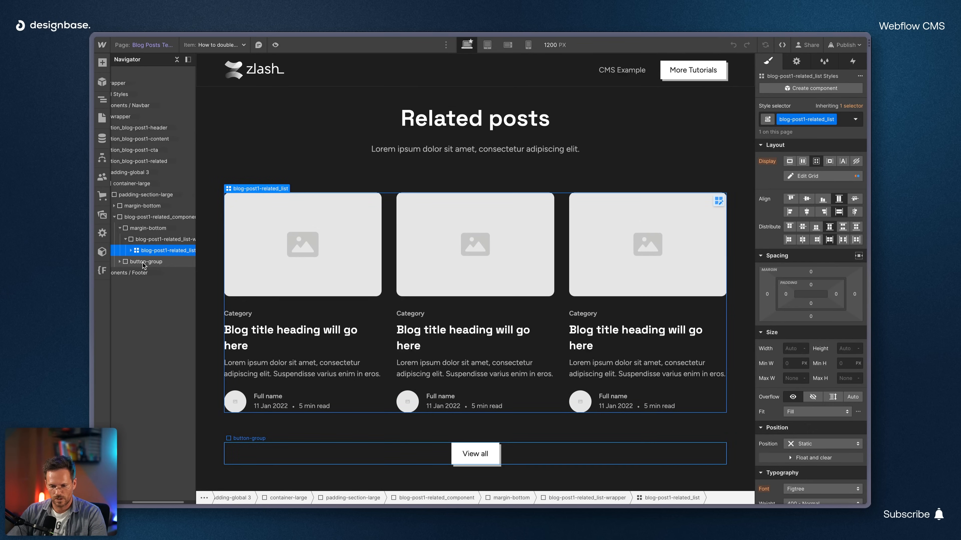
pyautogui.click(151, 241)
pyautogui.hscroll(1, 152, 244)
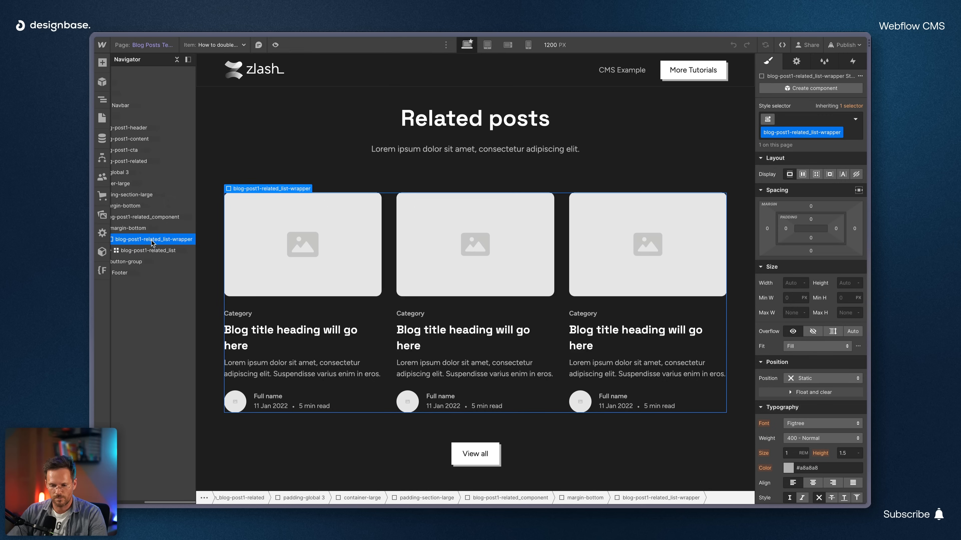
pyautogui.click(136, 228)
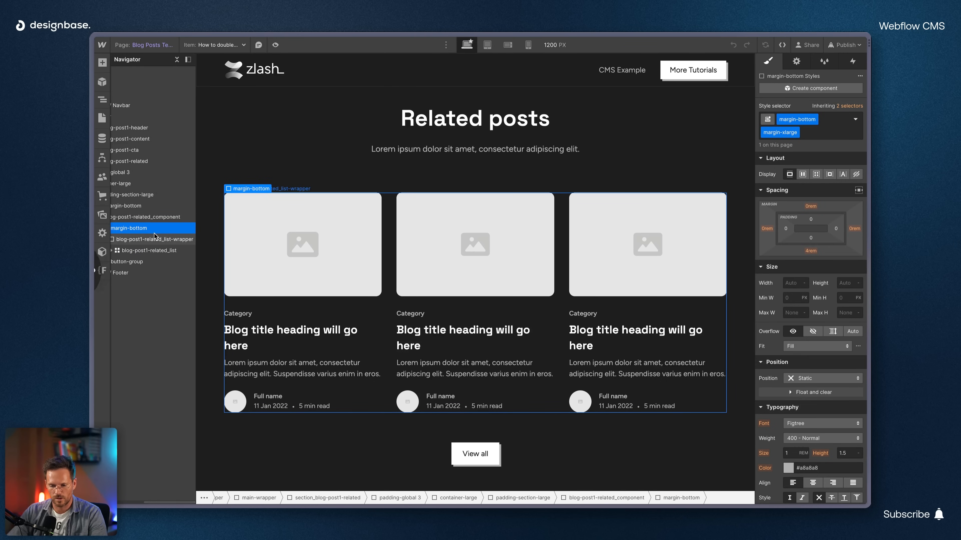
pyautogui.hotkey('ctrl', 'v')
# - Delete the placeholder blog-post1-related_list-wrapper from the Related posts section and look over the pasted post cards
pyautogui.click(147, 239)
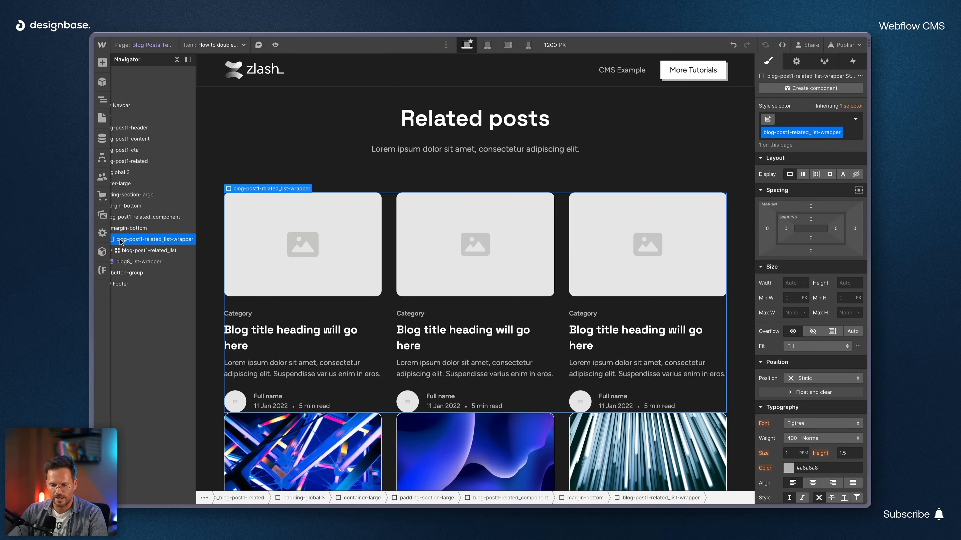
pyautogui.press('Delete')
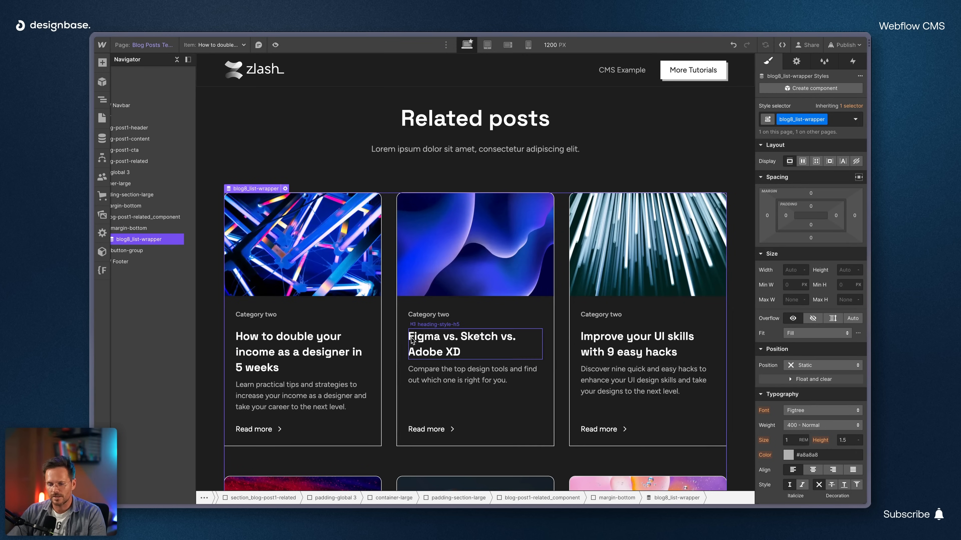
pyautogui.scroll(-5, 388, 352)
pyautogui.scroll(-10, 389, 352)
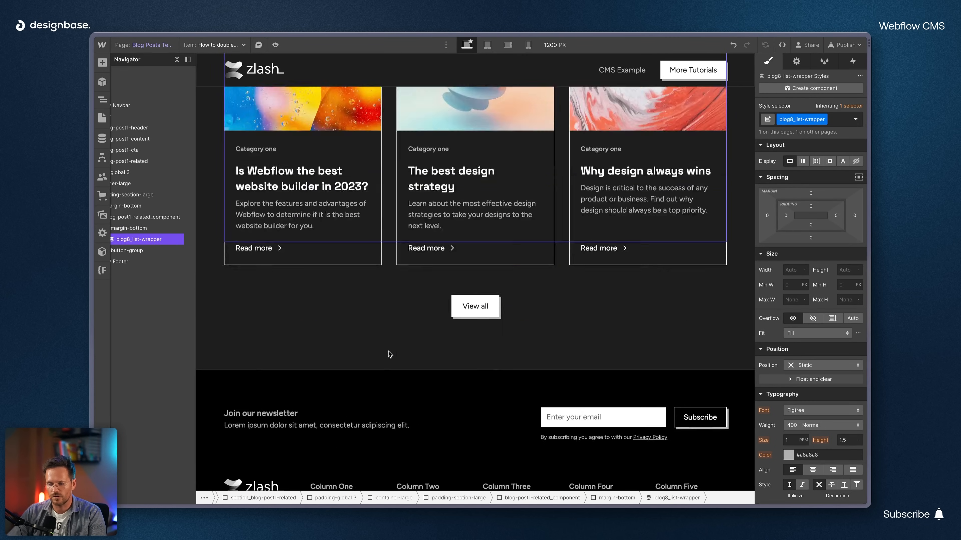
# - Limit the items shown by the blog8_list-wrapper in the Related posts section to 3
pyautogui.scroll(11, 388, 352)
pyautogui.scroll(1, 388, 353)
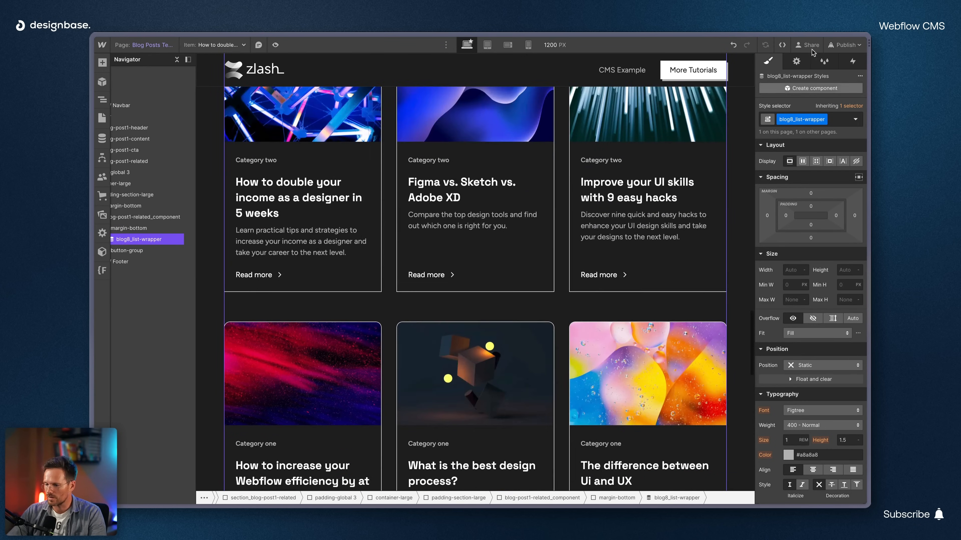
pyautogui.click(796, 61)
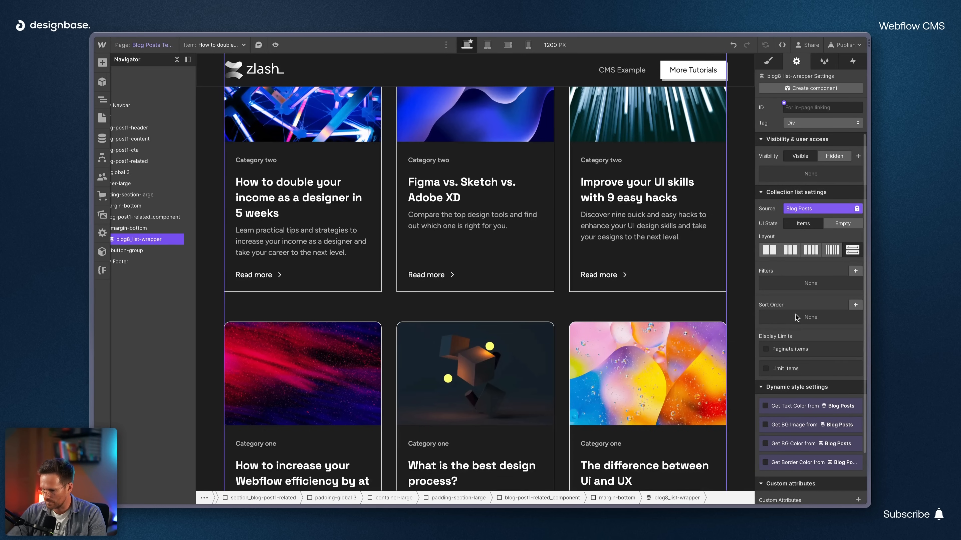
pyautogui.scroll(-2, 824, 345)
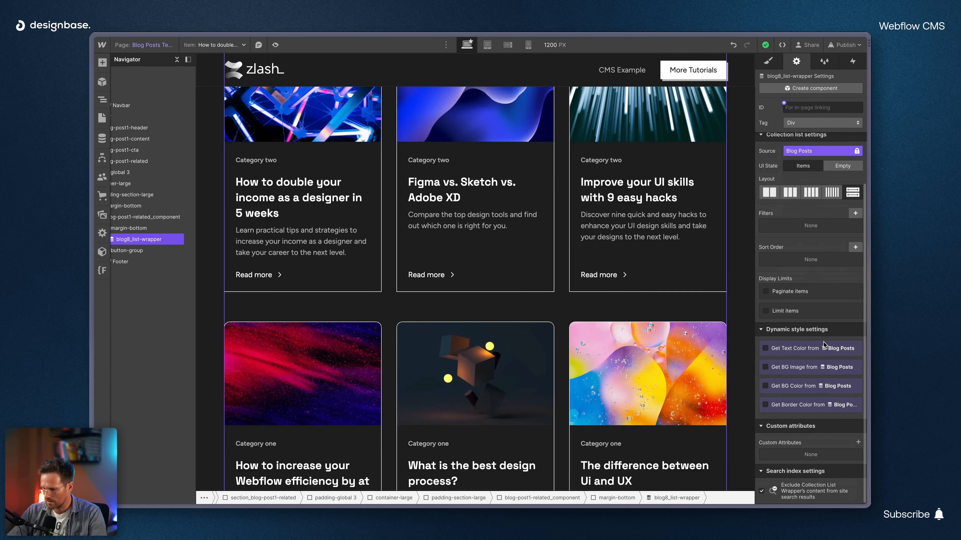
pyautogui.click(765, 311)
pyautogui.doubleClick(793, 328)
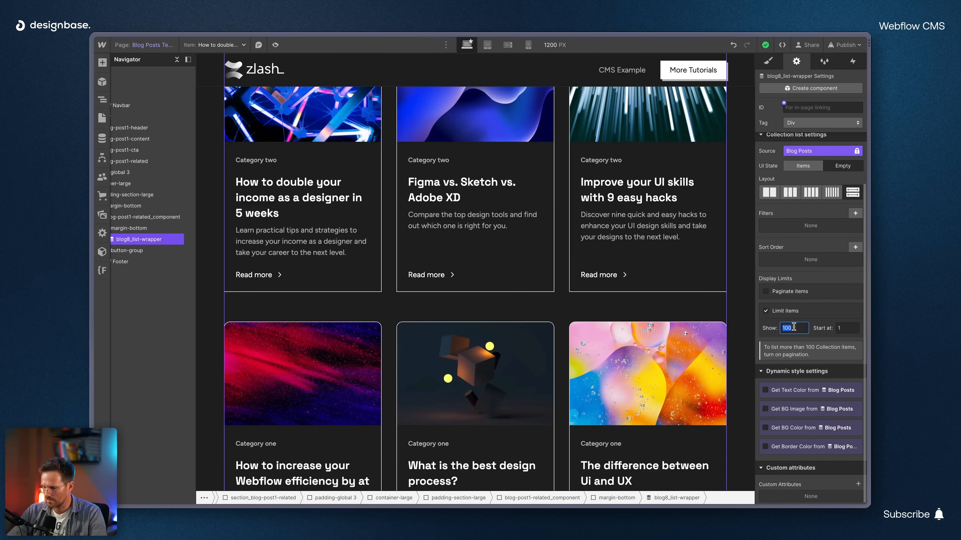
pyautogui.press('Tab')
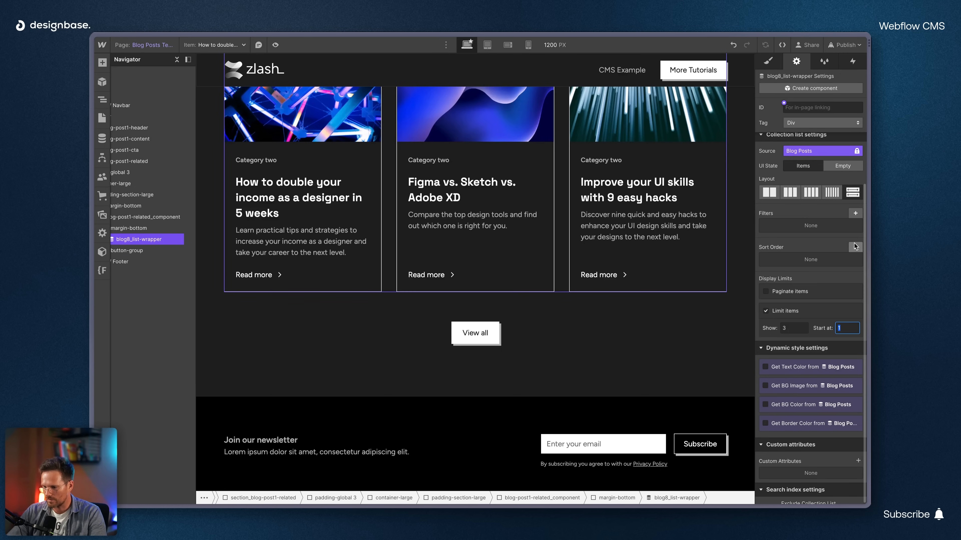
# - Add a filter to the related posts list so that Category equals Category of Current Blog Post
pyautogui.click(855, 214)
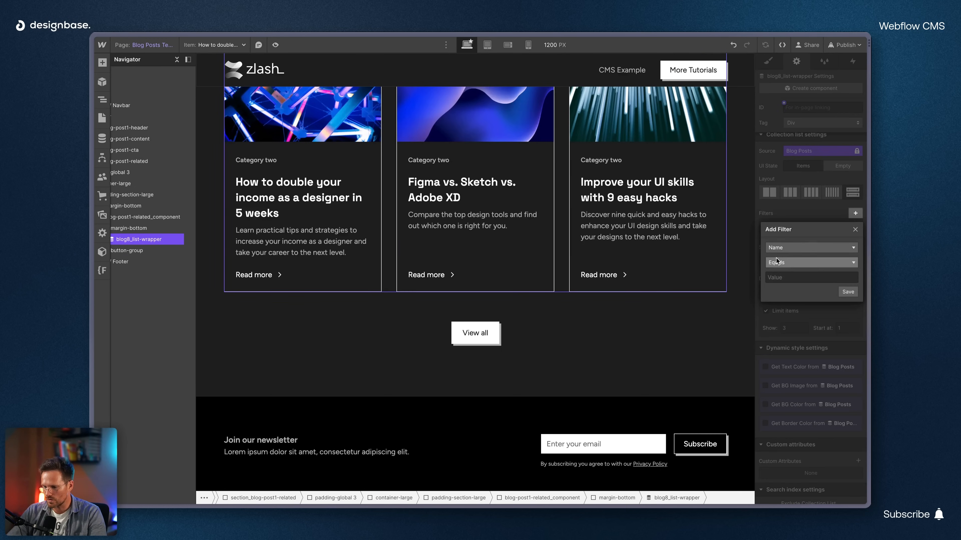
pyautogui.click(771, 246)
pyautogui.scroll(-3, 791, 300)
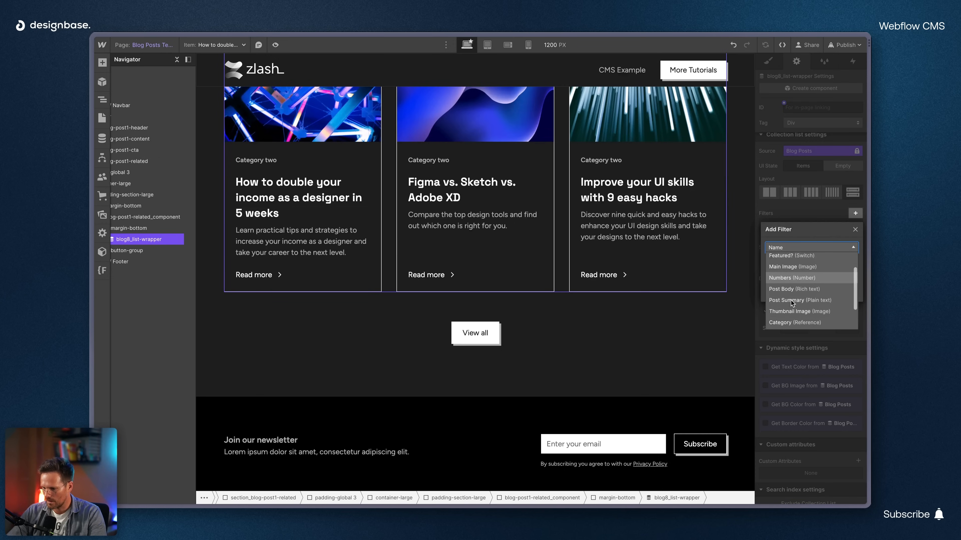
pyautogui.click(775, 305)
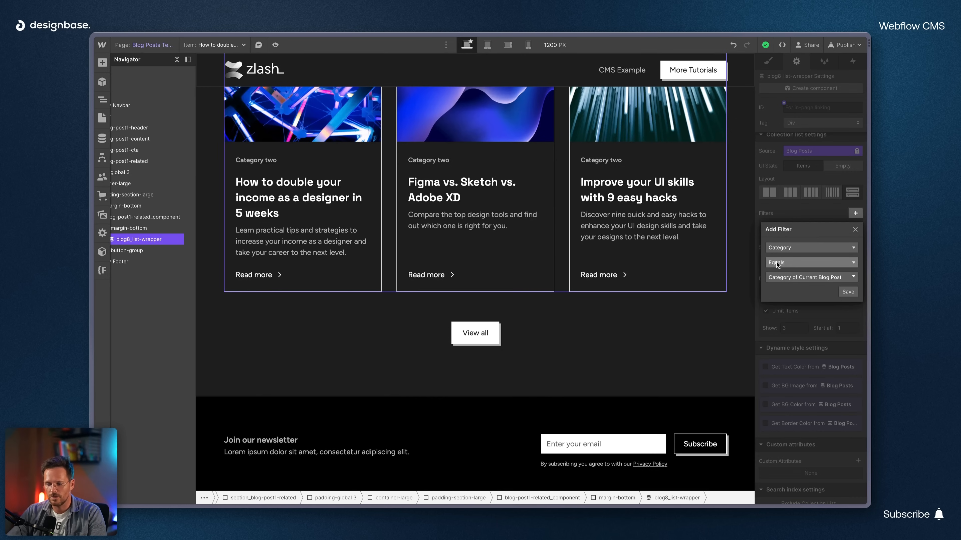
pyautogui.click(783, 278)
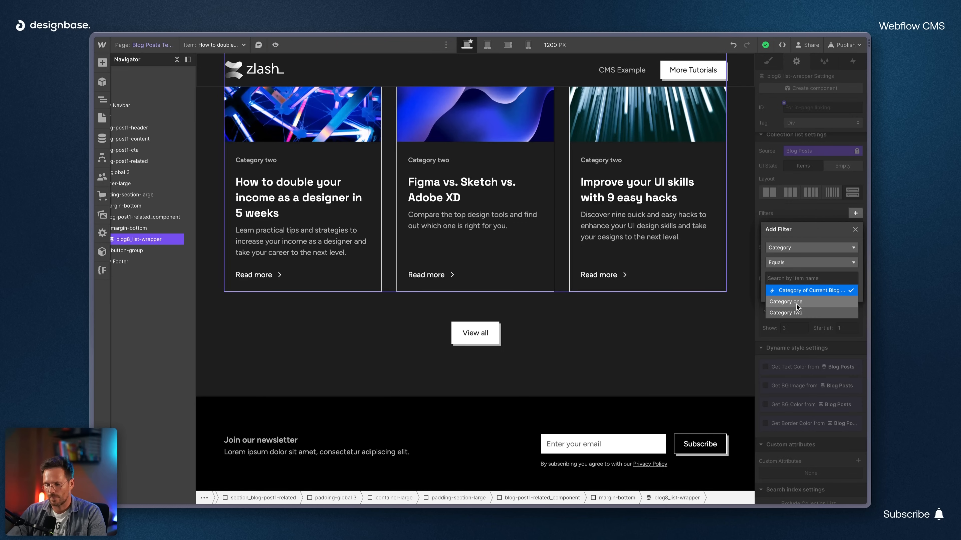
pyautogui.click(812, 291)
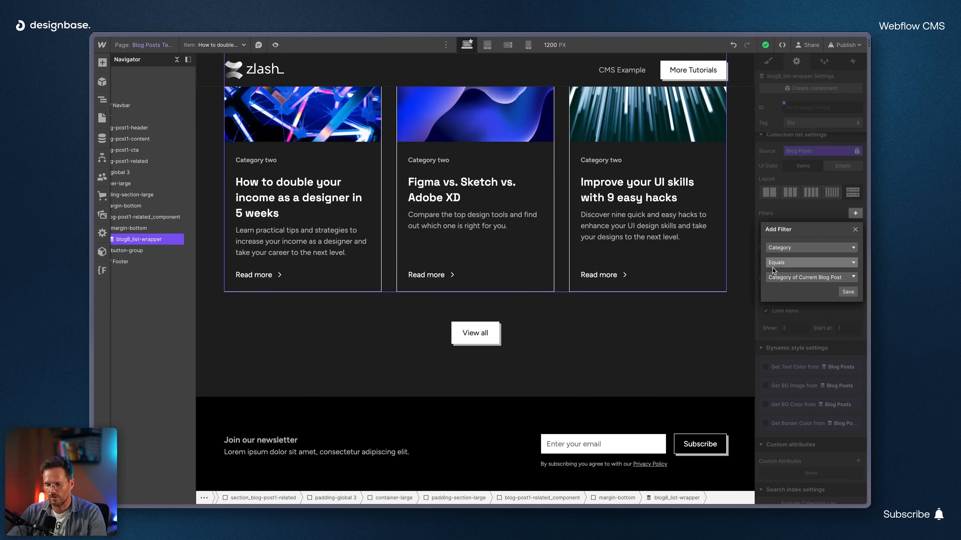
pyautogui.click(848, 292)
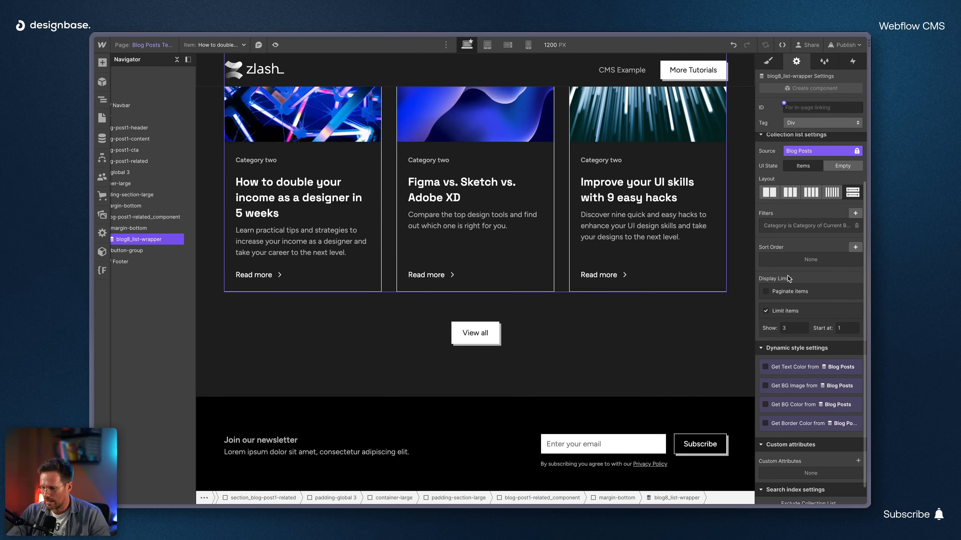
# - Sort the related posts list by Published On, newest to oldest, and look over the resulting cards
pyautogui.click(854, 249)
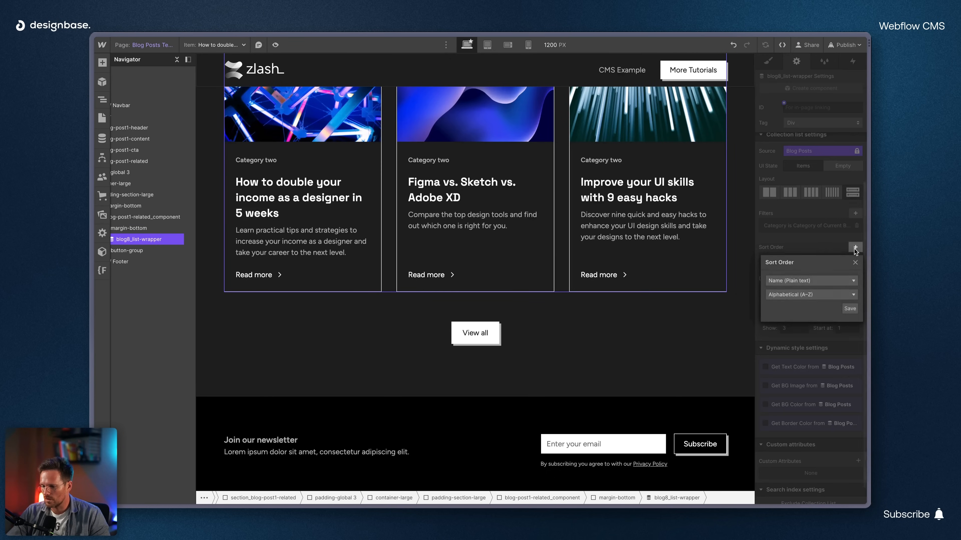
pyautogui.click(787, 281)
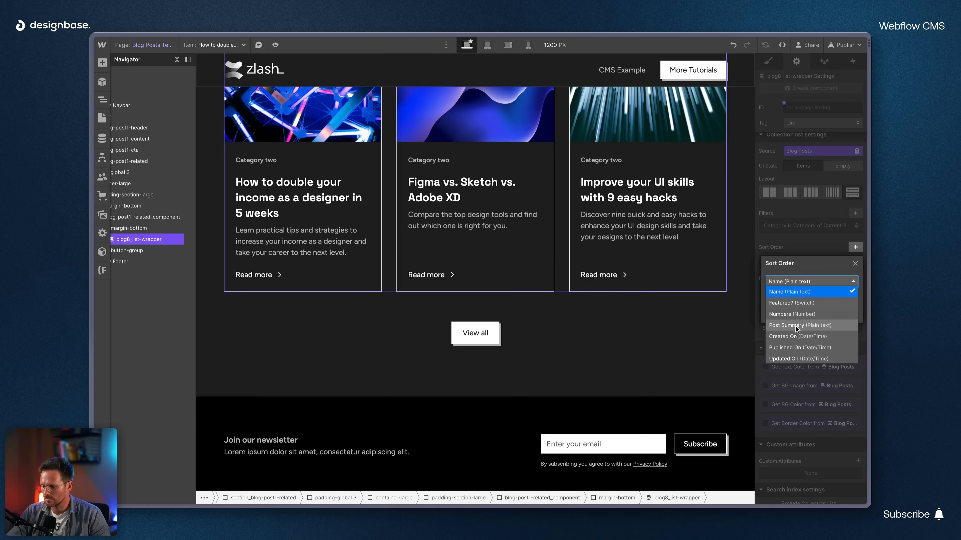
pyautogui.click(774, 326)
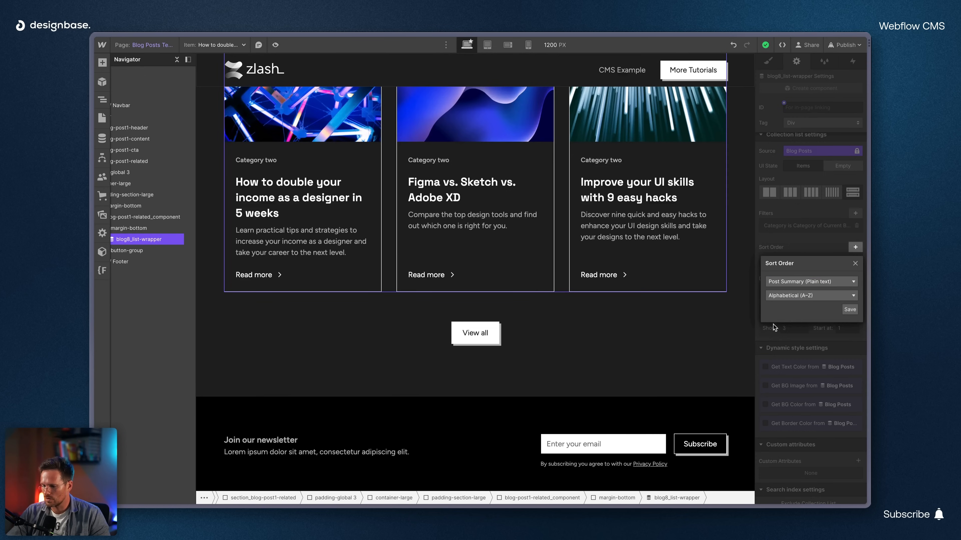
pyautogui.click(793, 281)
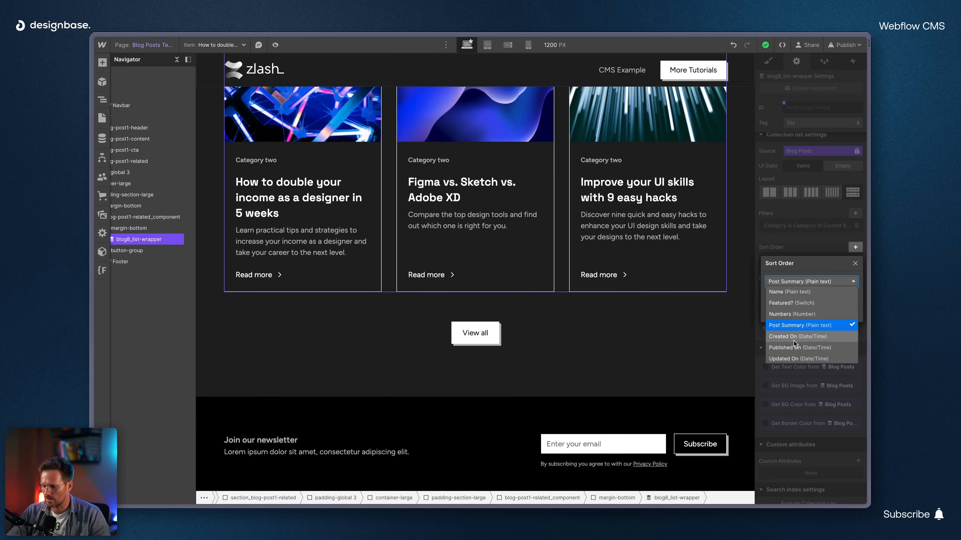
pyautogui.click(791, 347)
pyautogui.click(770, 297)
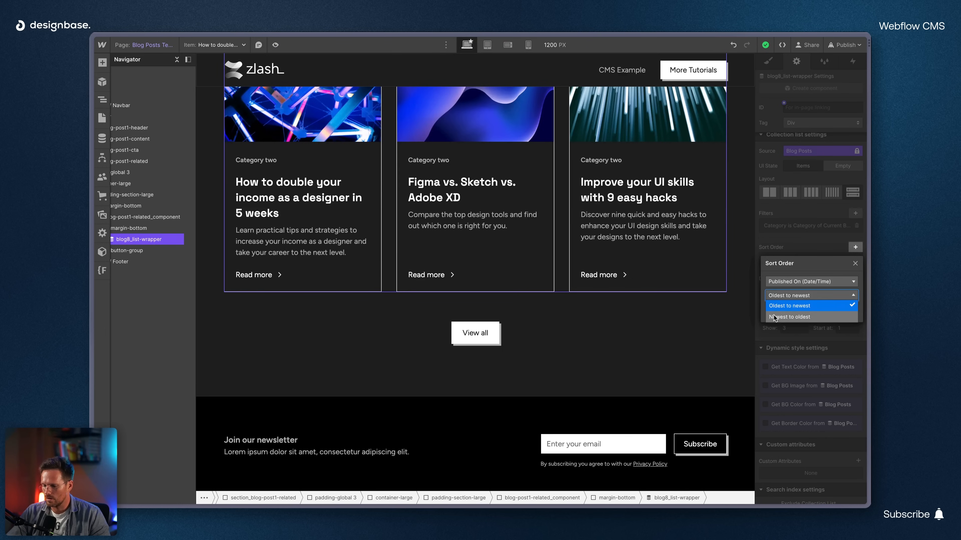
pyautogui.click(828, 317)
pyautogui.click(850, 310)
pyautogui.scroll(3, 585, 335)
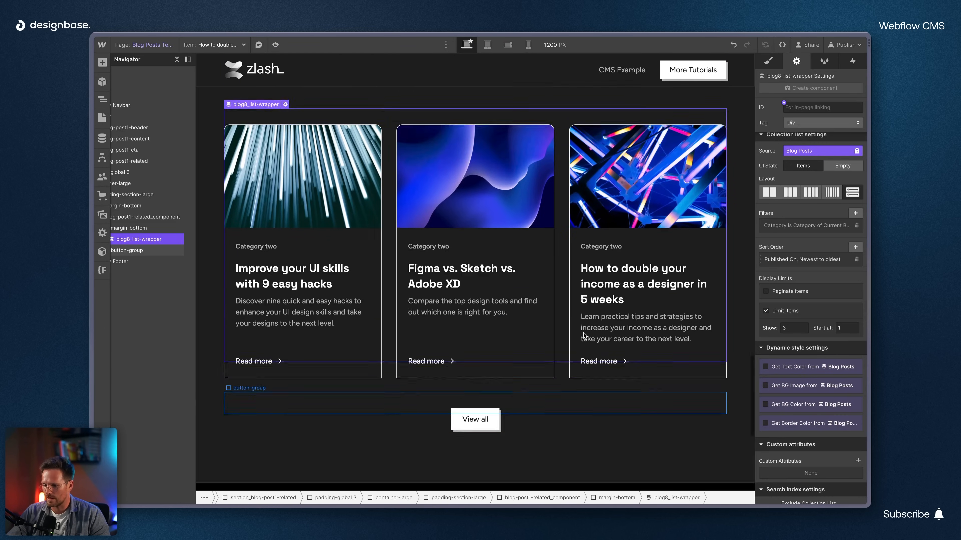
pyautogui.scroll(-7, 585, 335)
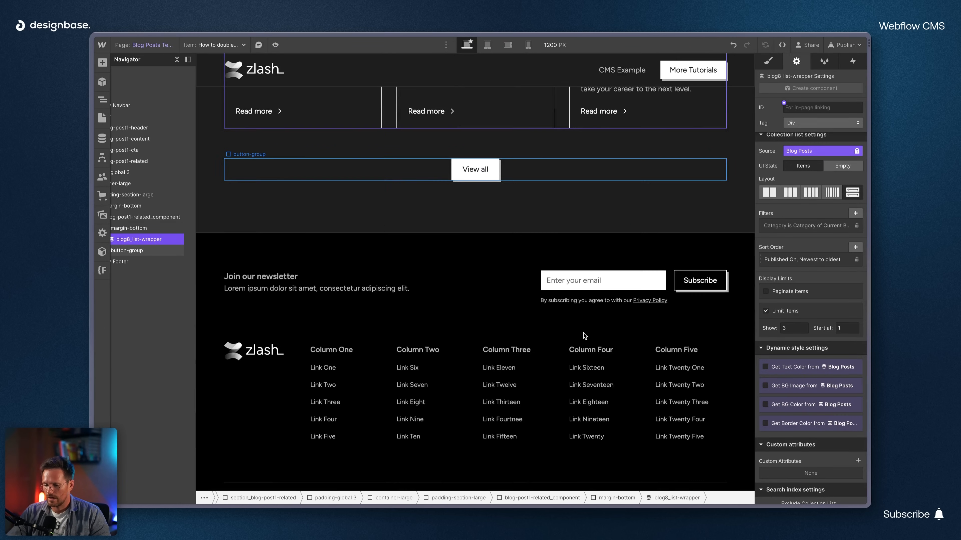
pyautogui.scroll(6, 585, 335)
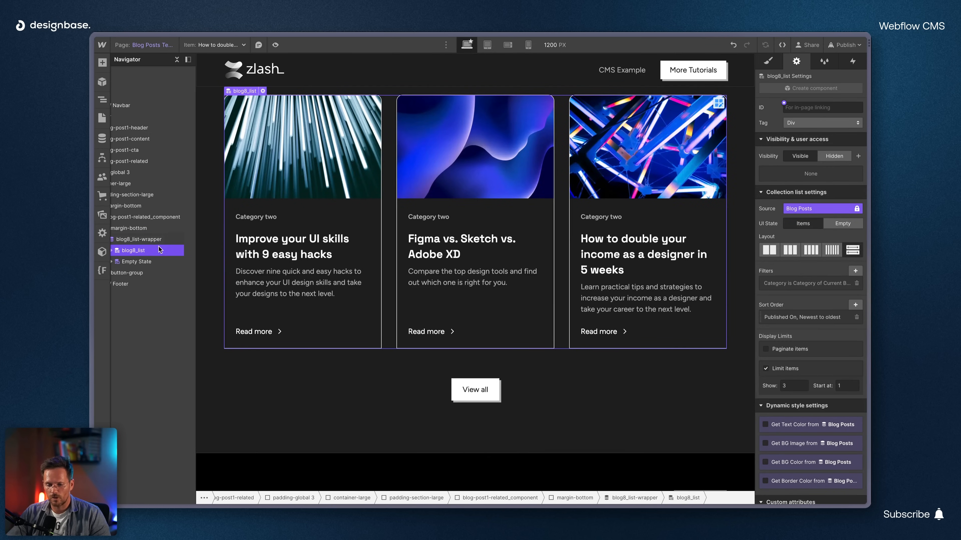
# - Select the blog8_list-wrapper, open the Home page and find the Case studies section with its home2-blog_list of placeholder cards
pyautogui.click(153, 243)
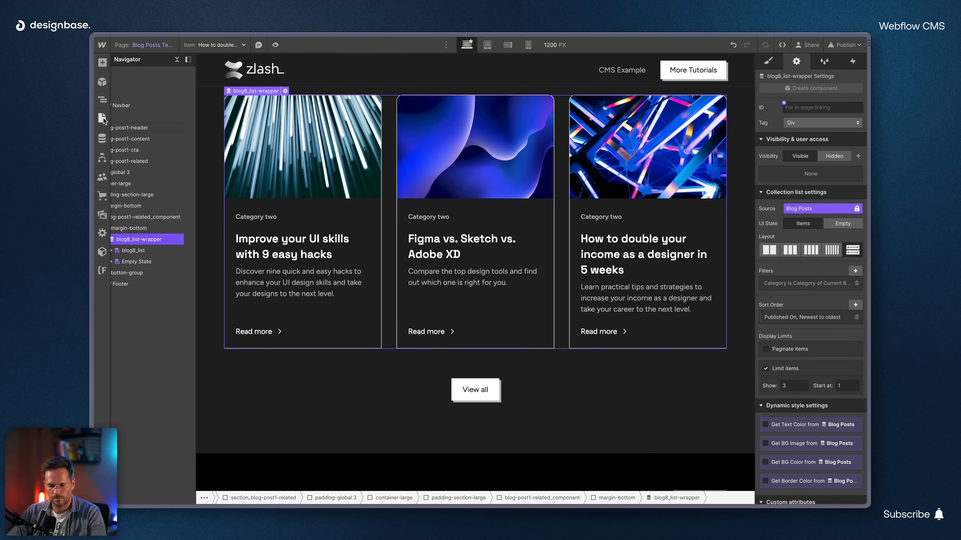
pyautogui.click(102, 117)
pyautogui.click(157, 114)
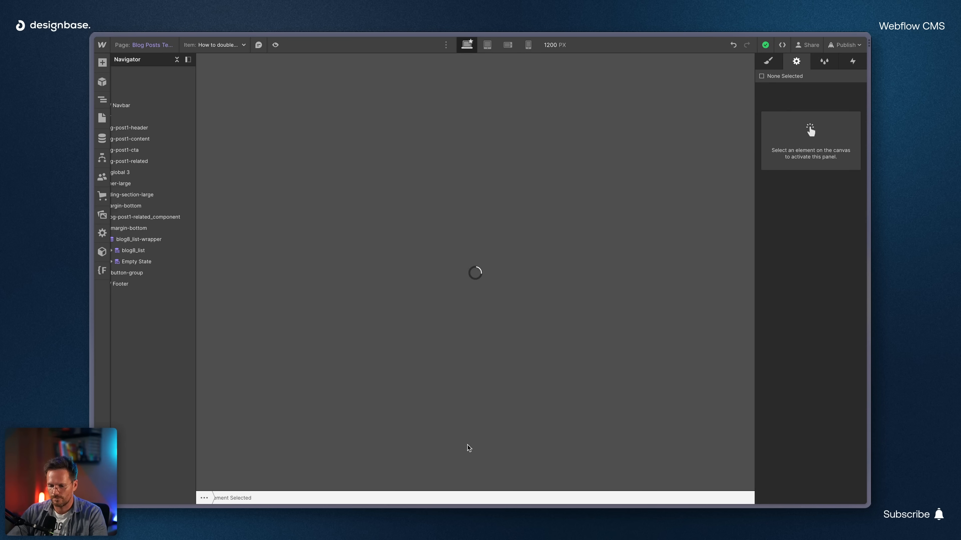
pyautogui.scroll(-20, 408, 452)
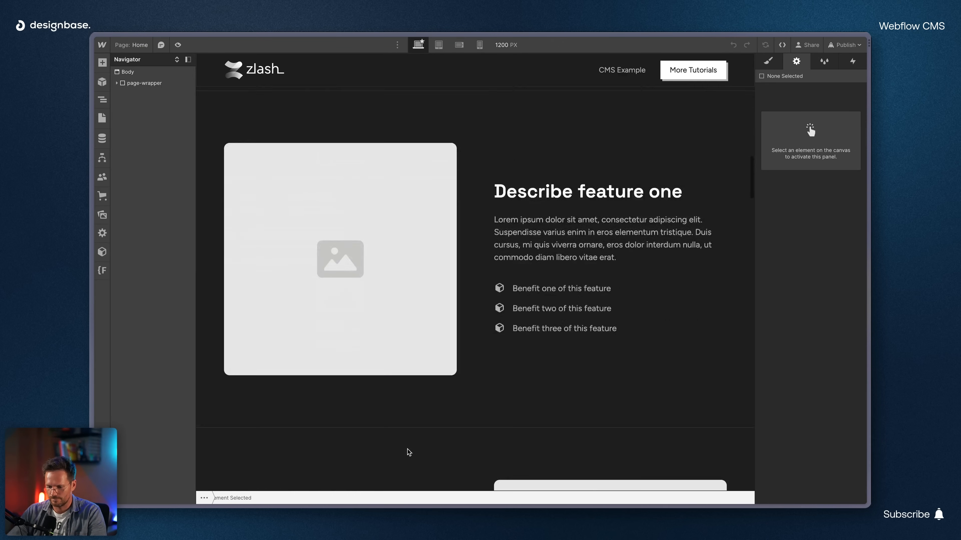
pyautogui.scroll(-20, 408, 452)
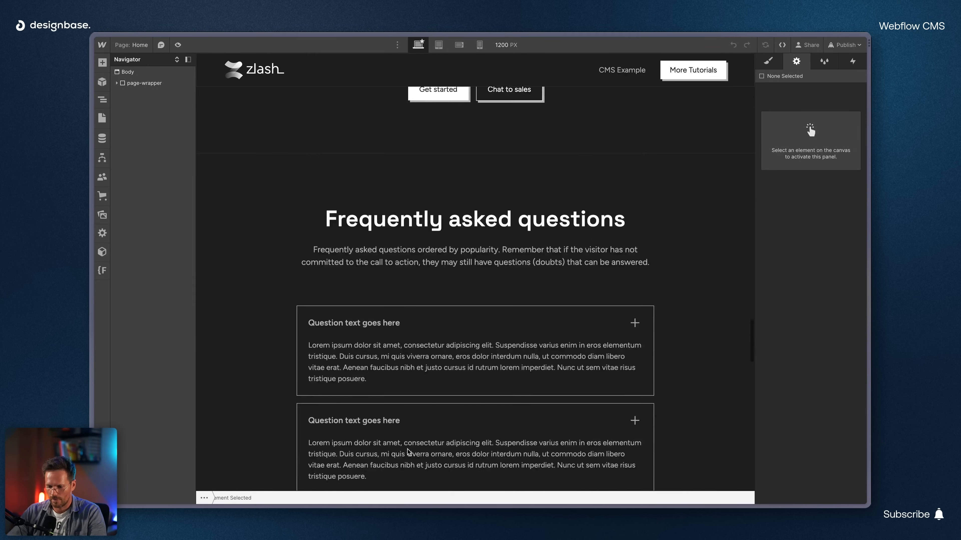
pyautogui.scroll(1, 401, 409)
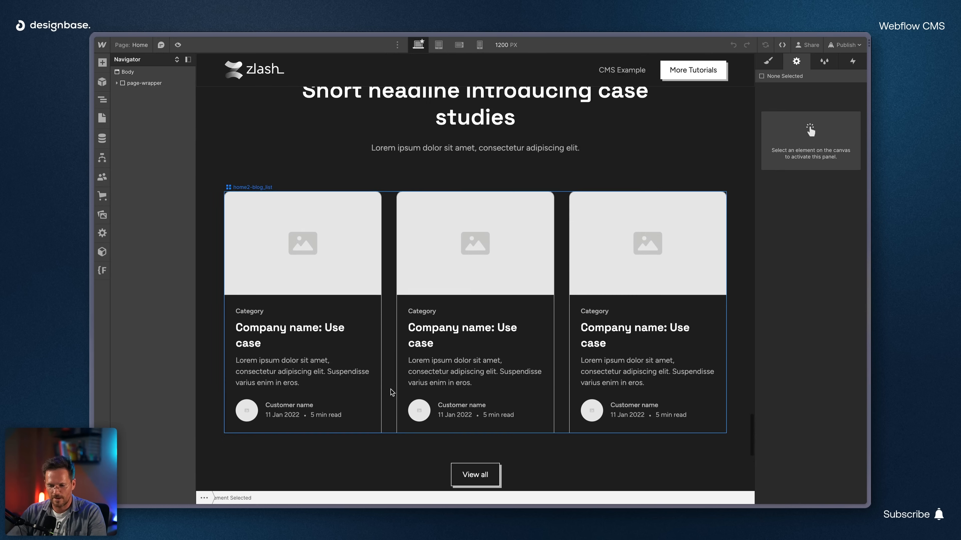
pyautogui.click(392, 363)
pyautogui.scroll(4, 392, 363)
pyautogui.scroll(2, 392, 364)
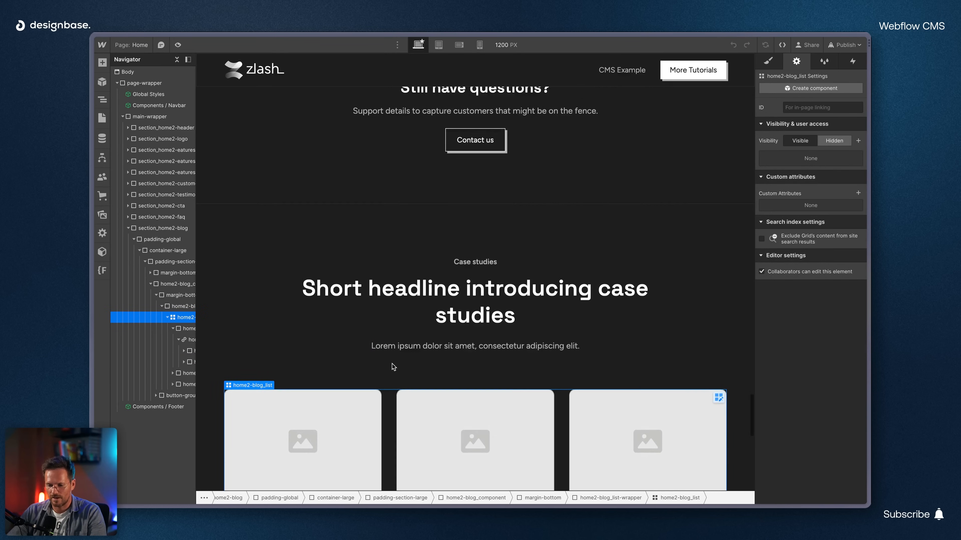
pyautogui.scroll(-3, 392, 363)
pyautogui.scroll(-10, 392, 363)
pyautogui.scroll(12, 391, 364)
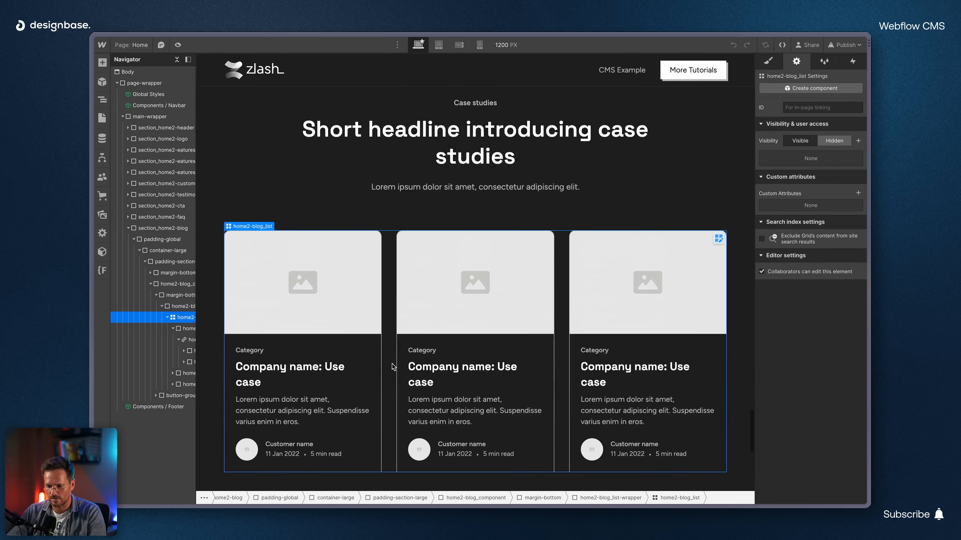
# - Replace the "Case studies" label above the section's headline with "Blog"
pyautogui.click(478, 158)
pyautogui.tripleClick(478, 158)
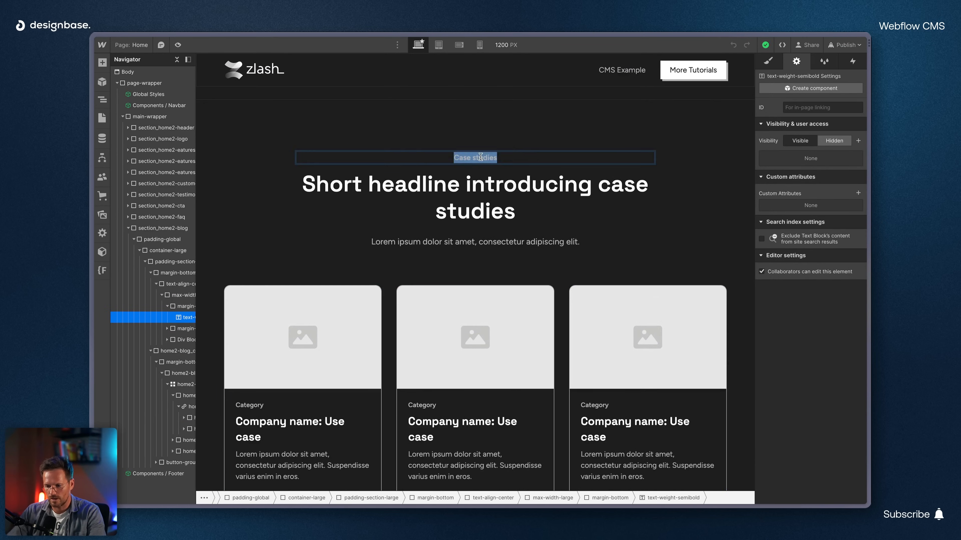
pyautogui.write('Blog')
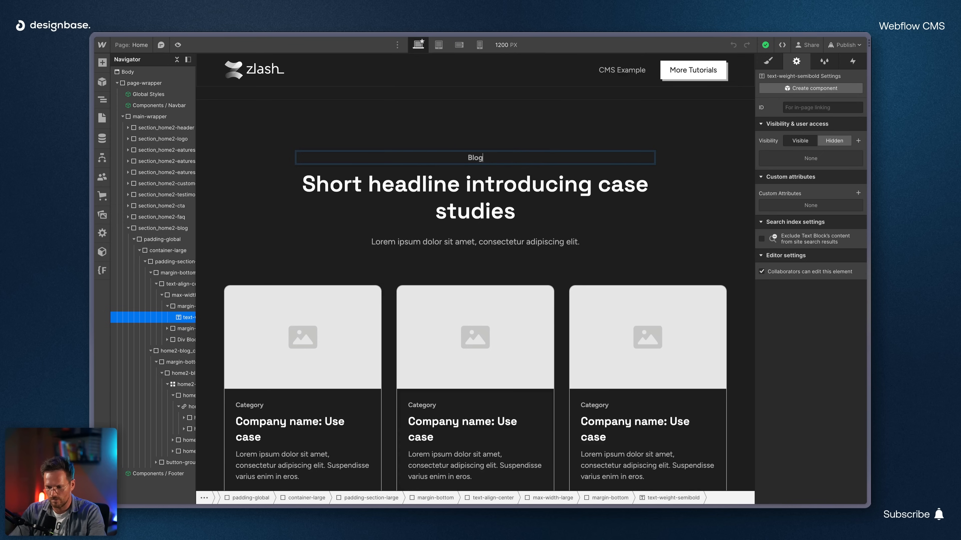
# - Delete the placeholder home2-blog_list-wrapper and select the emptied margin-bottom block of the Home page's blog section
pyautogui.click(388, 333)
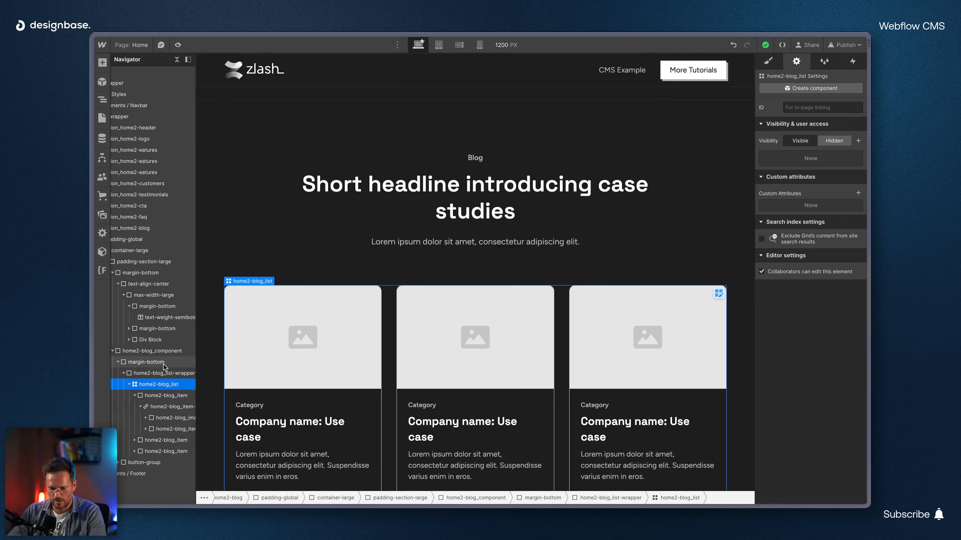
pyautogui.click(123, 373)
pyautogui.click(149, 374)
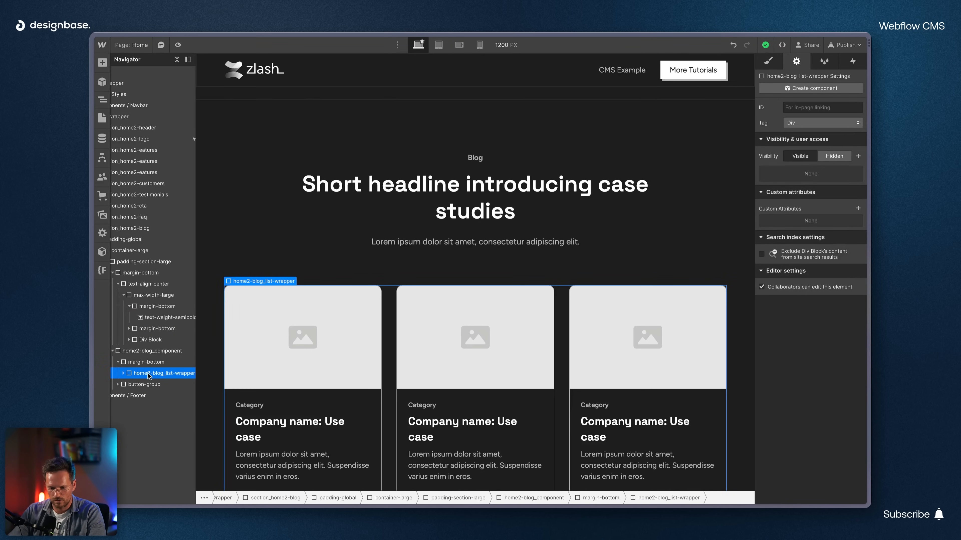
pyautogui.press('Delete')
pyautogui.click(145, 362)
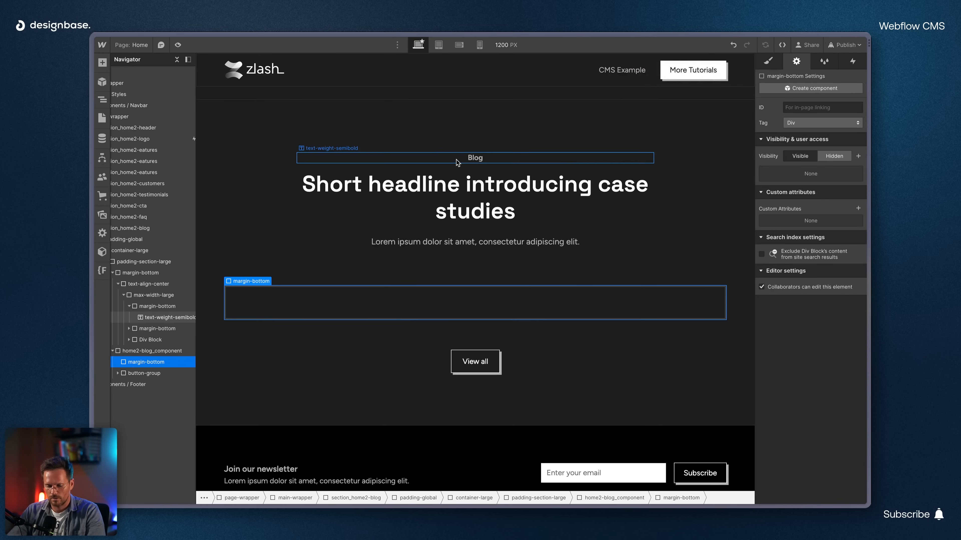
# - Return to the Blog Posts Template, duplicate the blog8_list-wrapper in the Related posts section and select the duplicate's blog8_list
pyautogui.click(102, 118)
pyautogui.click(165, 189)
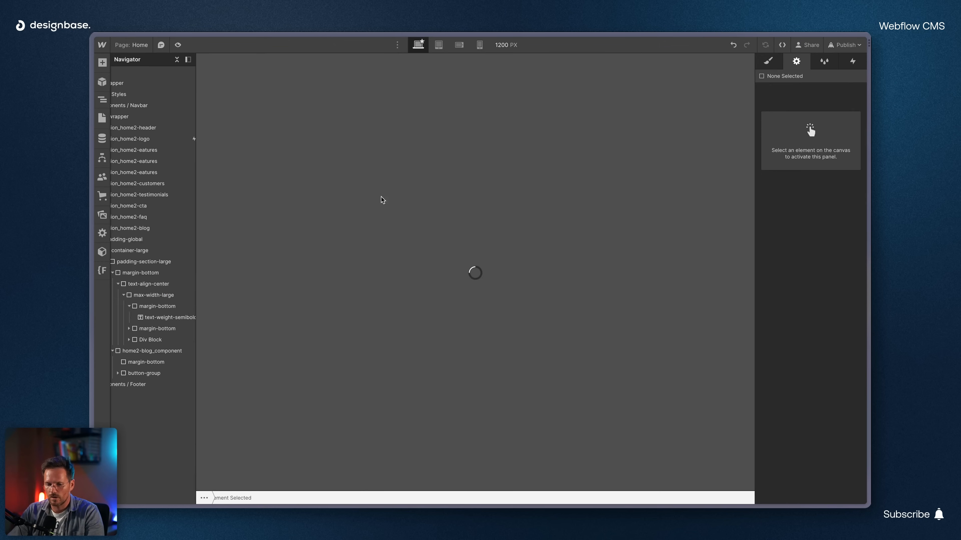
pyautogui.scroll(-15, 453, 301)
pyautogui.scroll(9, 453, 301)
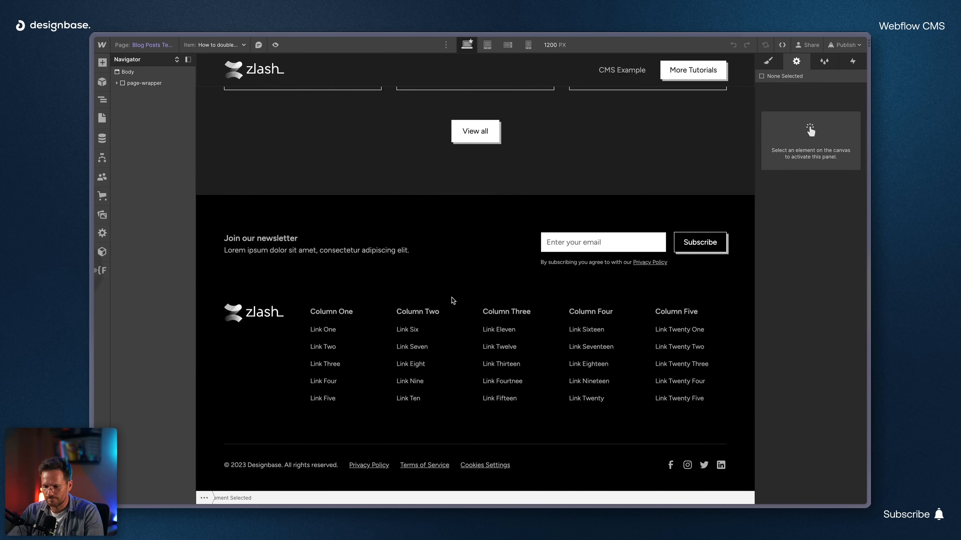
pyautogui.click(389, 244)
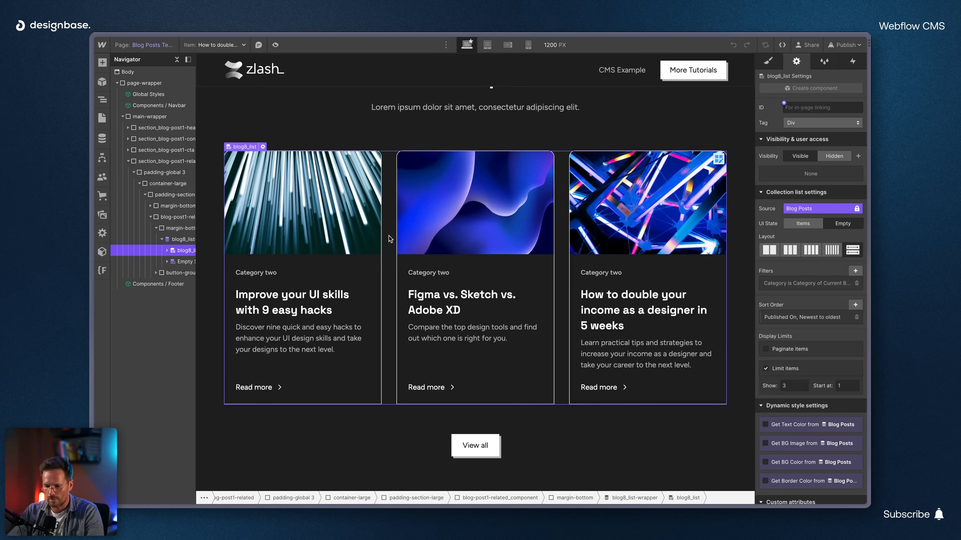
pyautogui.click(178, 239)
pyautogui.press('super+c')
pyautogui.press('super+v')
pyautogui.click(388, 436)
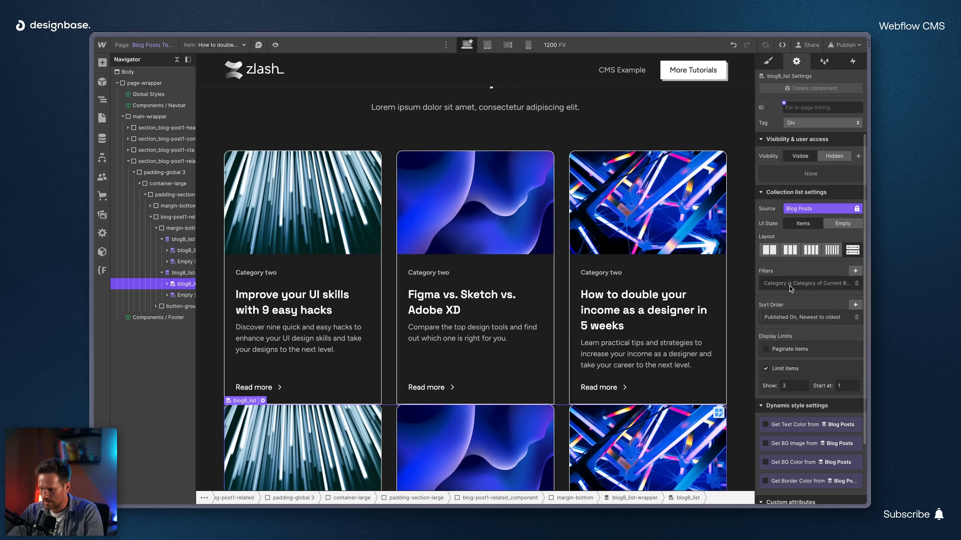
# - Remove the Category filter from the duplicated blog8_list and cut its blog8_list-wrapper out of the Related posts section
pyautogui.click(857, 284)
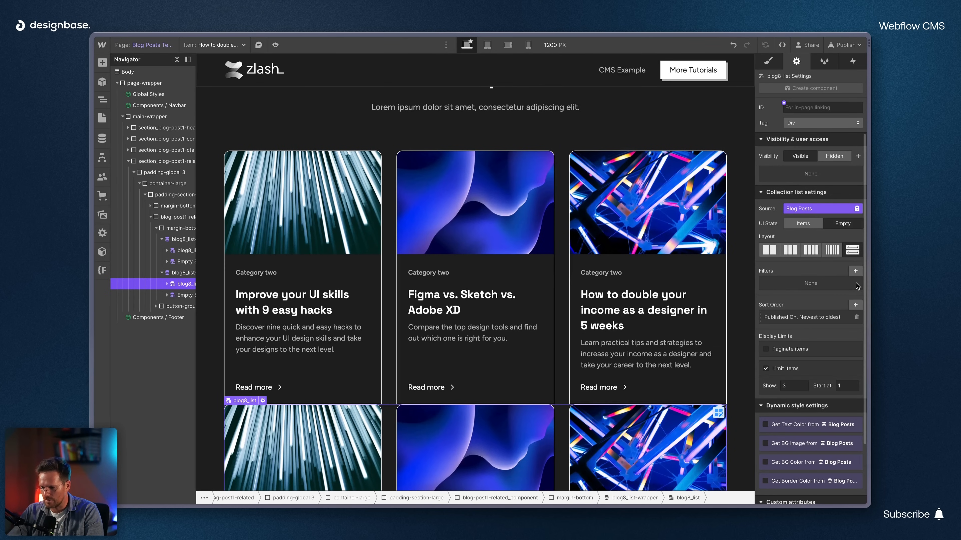
pyautogui.scroll(-6, 385, 280)
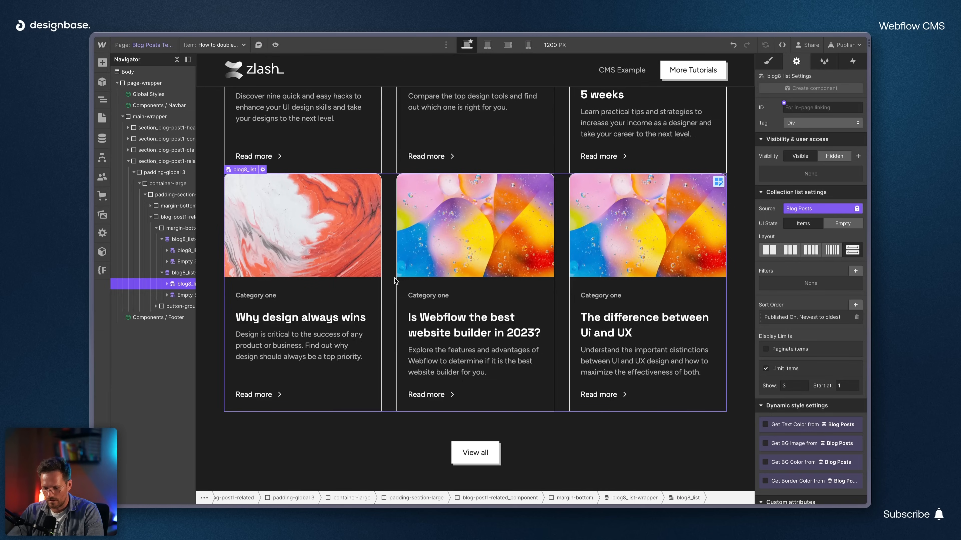
pyautogui.hotkey('ctrl', 'z')
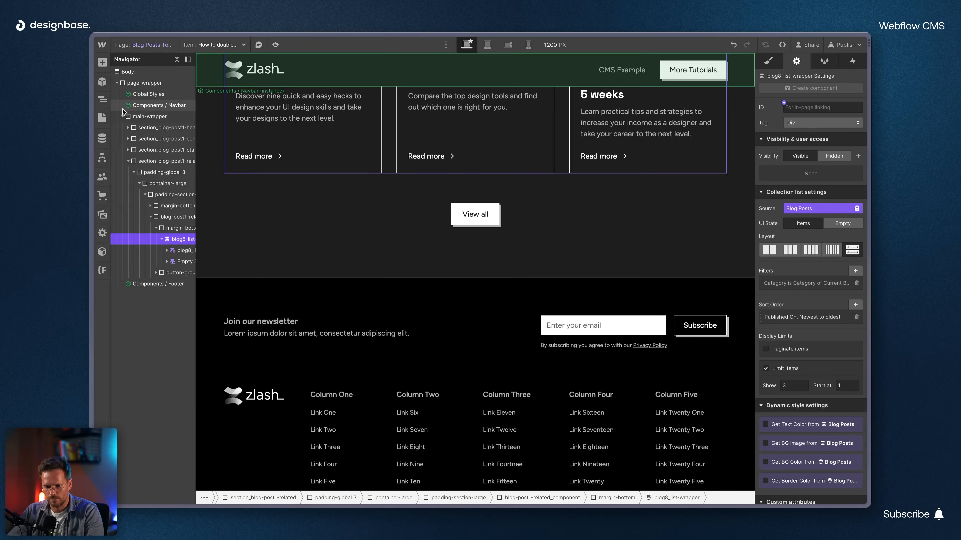
# - Open the Home page and paste the cut blog8_list-wrapper into the empty margin-bottom block of the Blog section
pyautogui.click(102, 118)
pyautogui.click(139, 115)
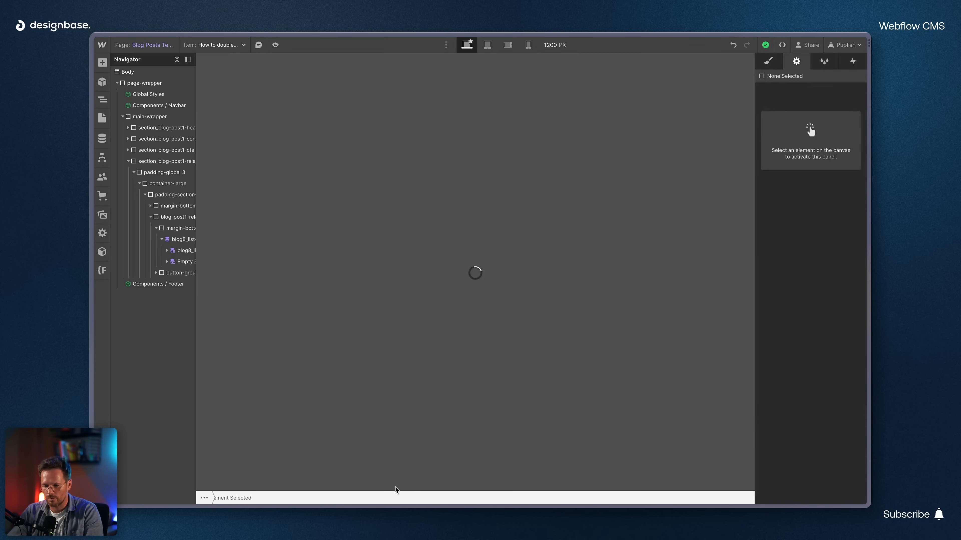
pyautogui.scroll(-15, 450, 324)
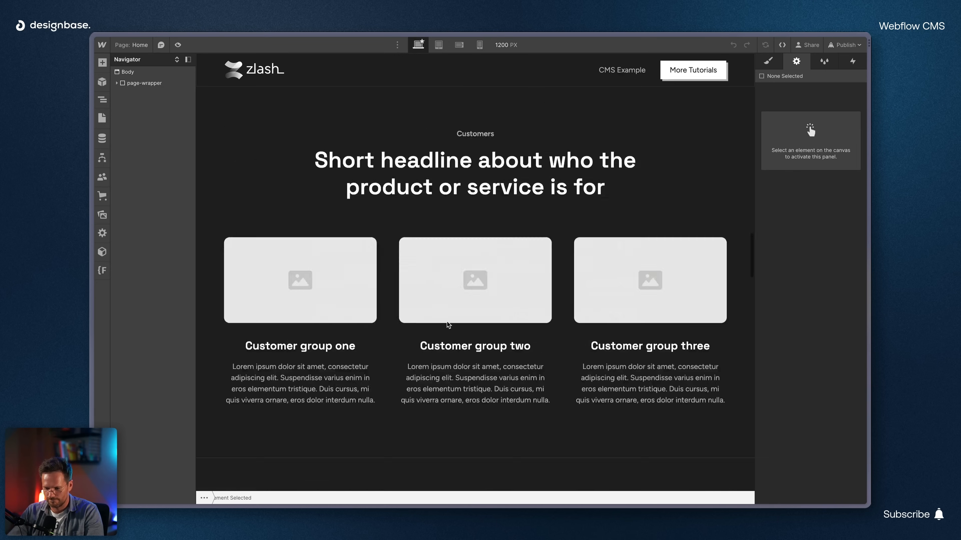
pyautogui.scroll(-10, 448, 325)
pyautogui.scroll(5, 448, 324)
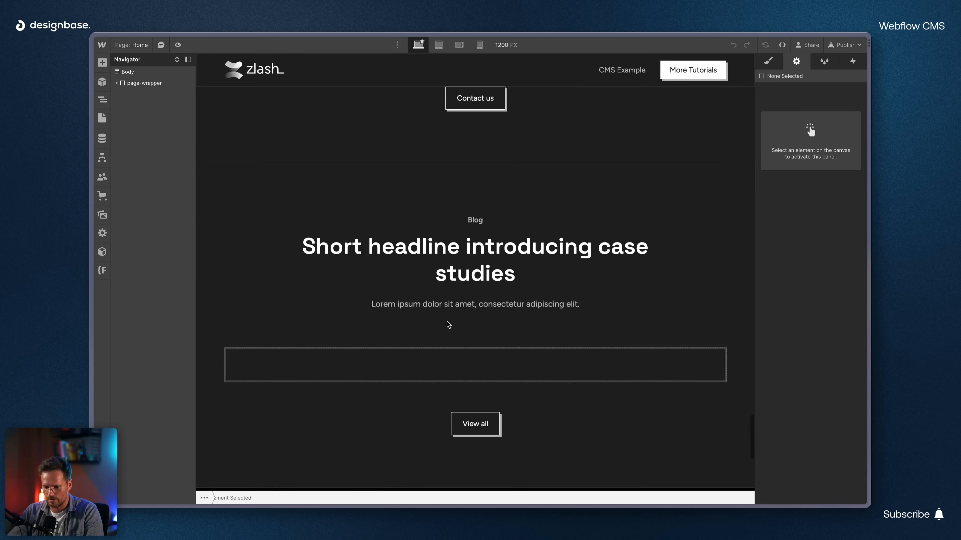
pyautogui.click(326, 387)
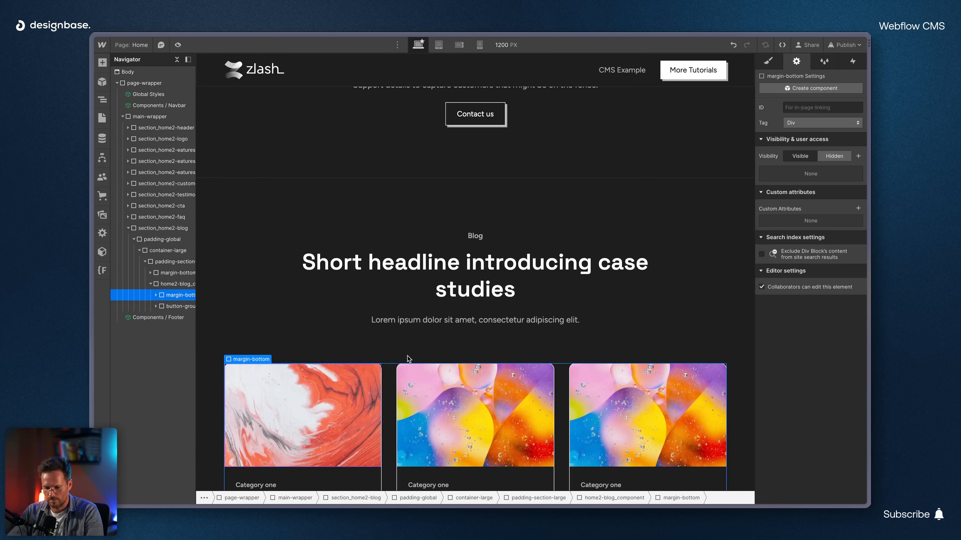
pyautogui.scroll(-5, 379, 371)
pyautogui.scroll(-1, 413, 351)
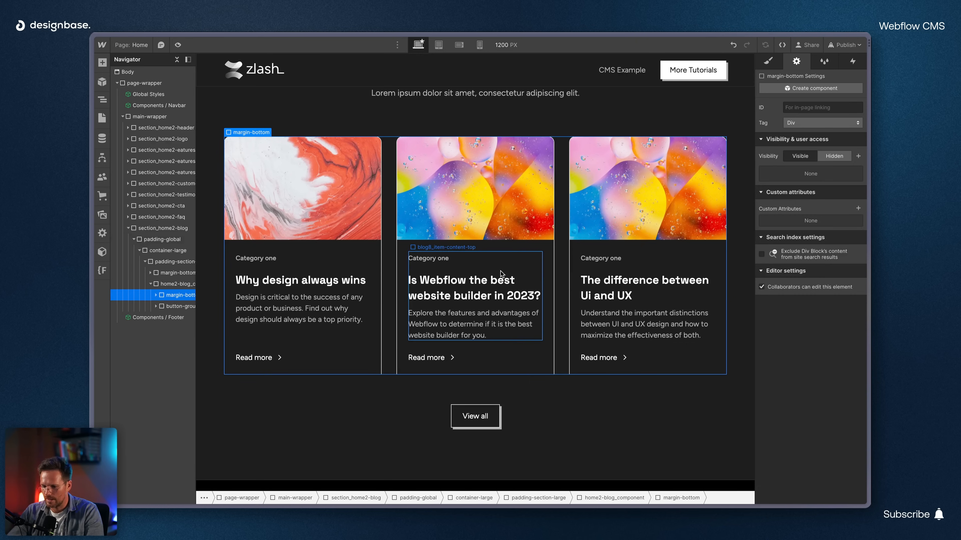
# - Select the Home page's blog8_list and examine which Blog Posts fields a new filter can use, without adding one
pyautogui.click(566, 273)
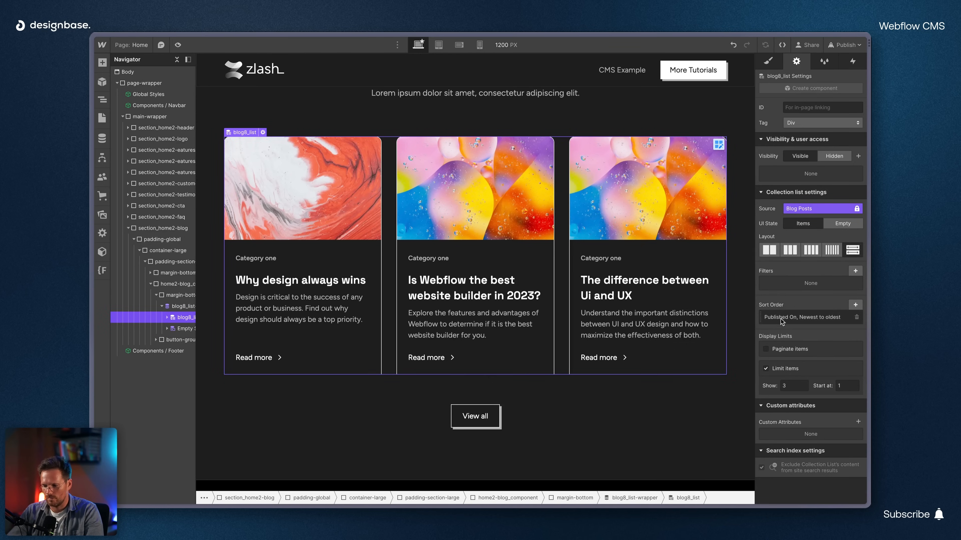
pyautogui.click(855, 271)
pyautogui.click(787, 305)
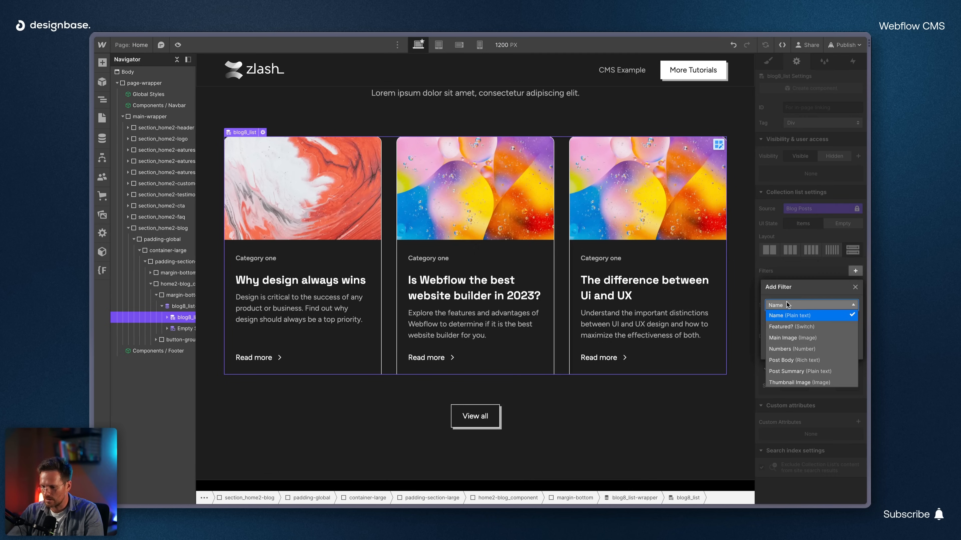
pyautogui.click(804, 275)
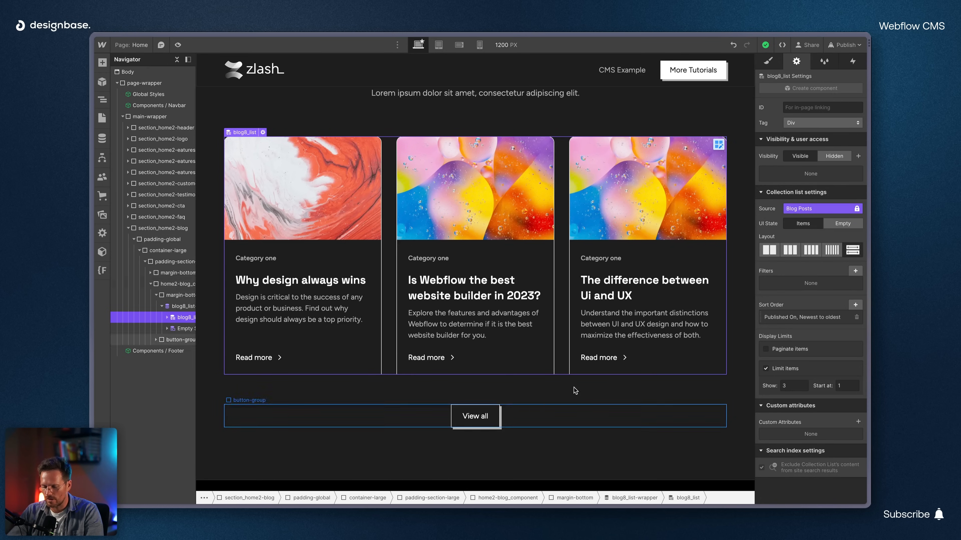
pyautogui.scroll(4, 609, 380)
pyautogui.scroll(1, 610, 379)
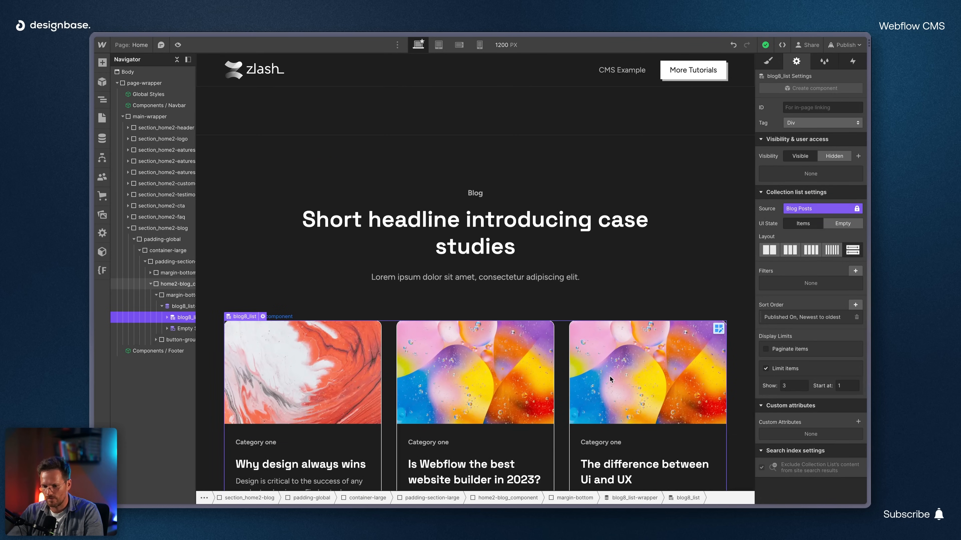